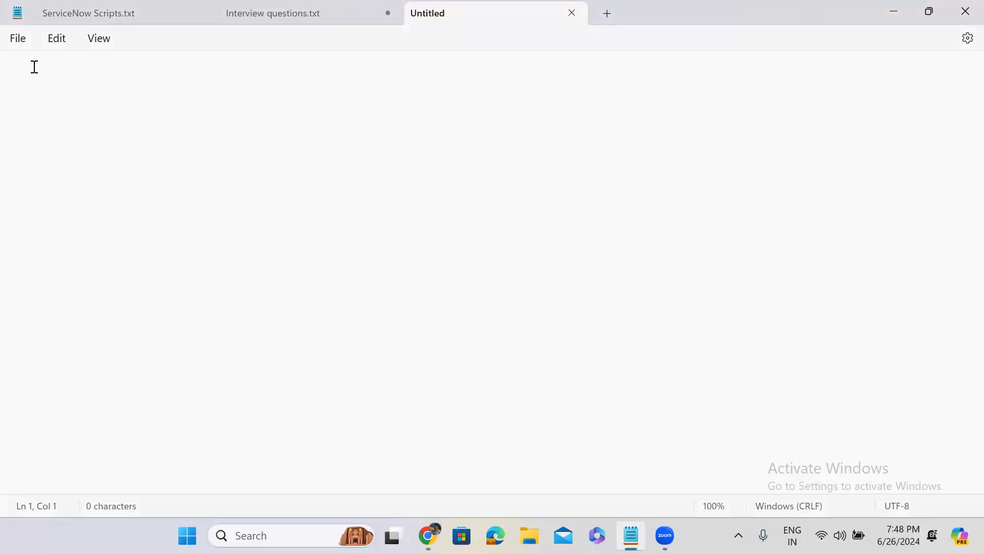
- Minimize the empty Notepad note to bring the ServiceNow browser window into view
click(892, 18)
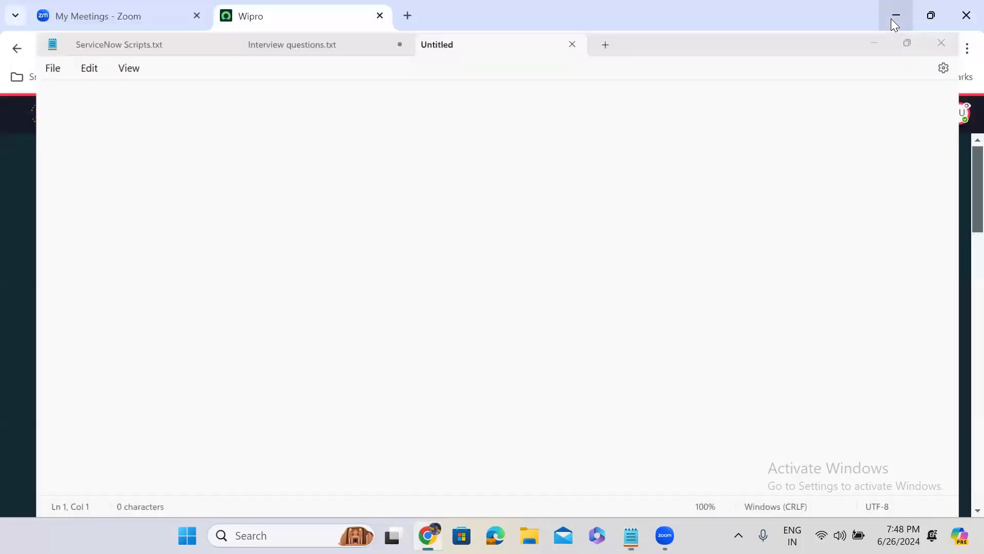
- End the impersonation to return as admin, then filter the application navigator on 'tables'
click(87, 125)
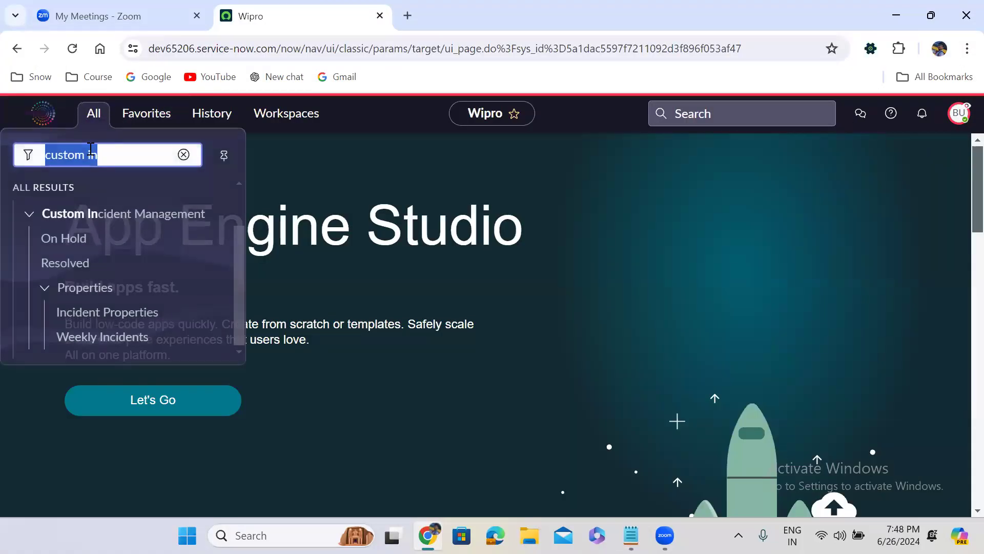
text(tables)
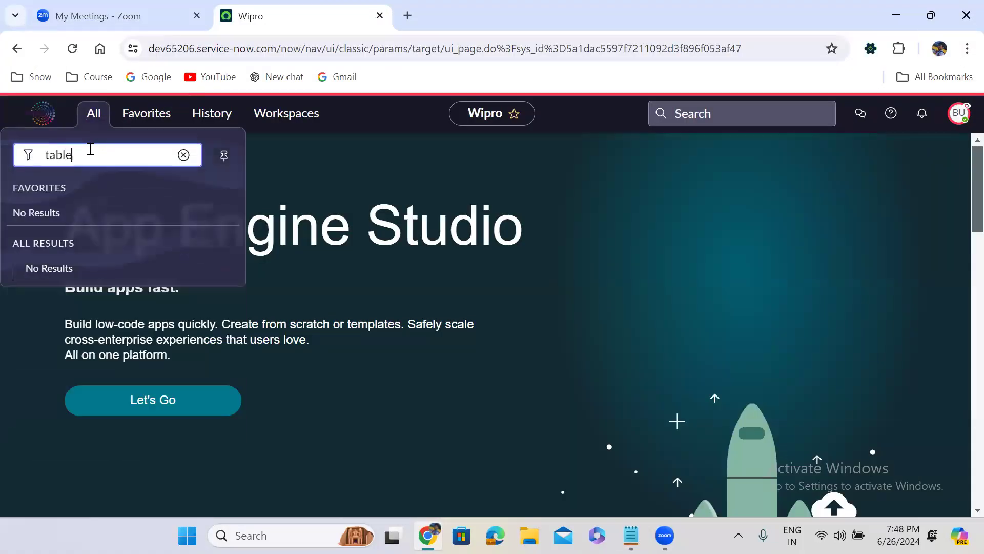
click(962, 116)
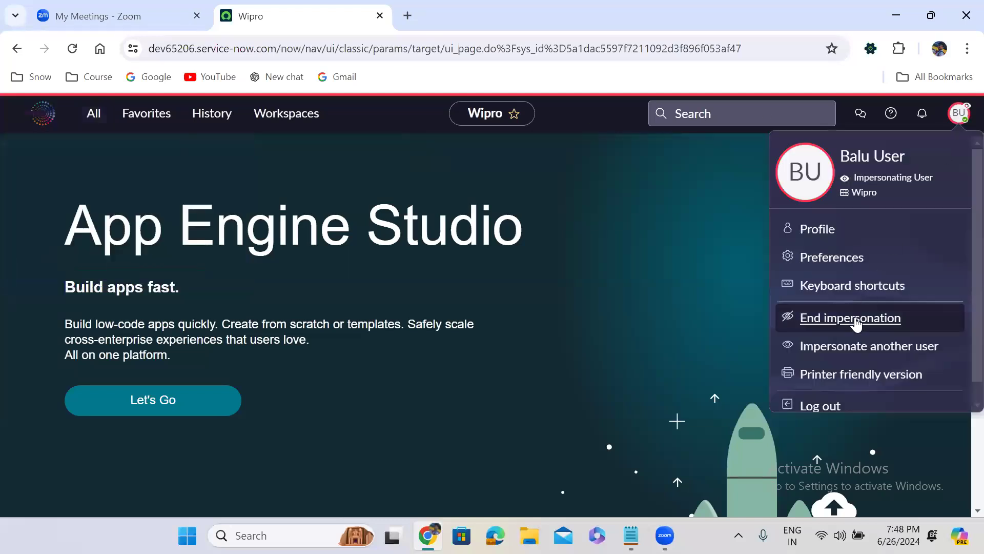
click(852, 322)
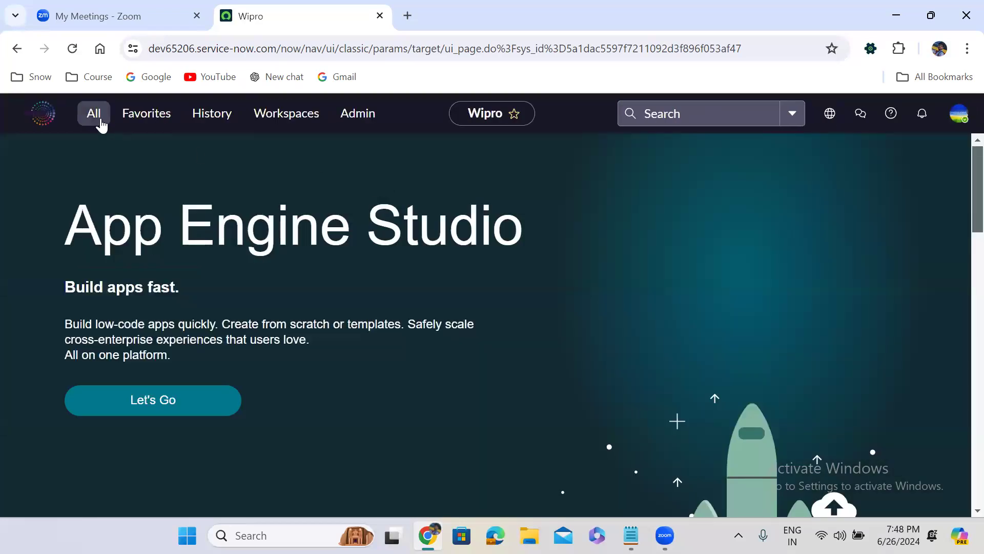
click(97, 121)
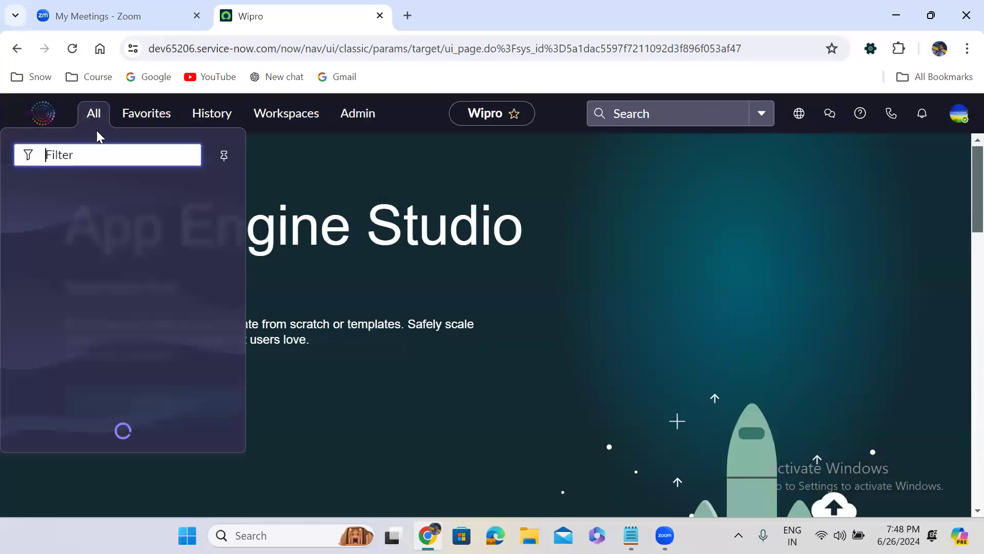
text(tables)
- Open the Tables list, then open the Incident (u_incident) table record in its own tab
ctrl+click(64, 241)
click(458, 6)
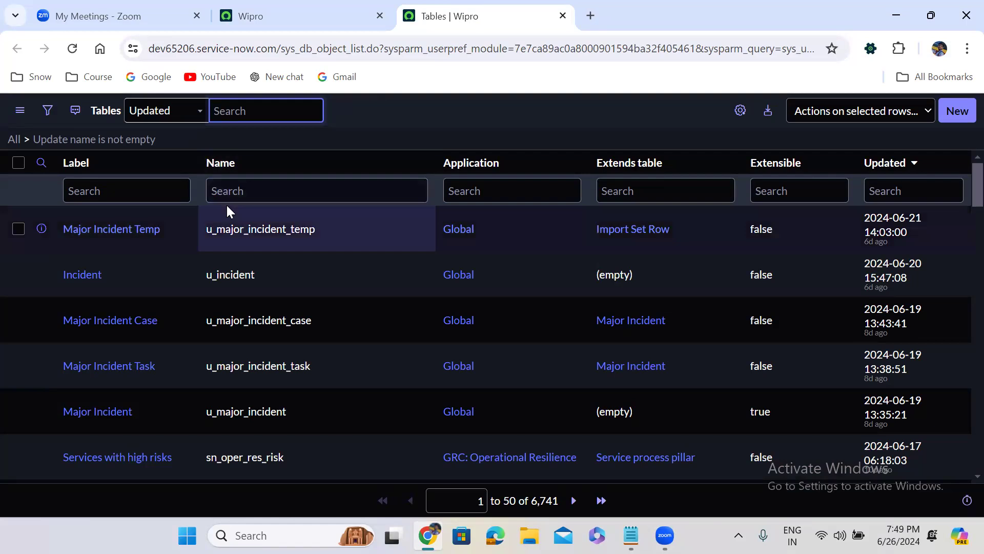
right_click(42, 275)
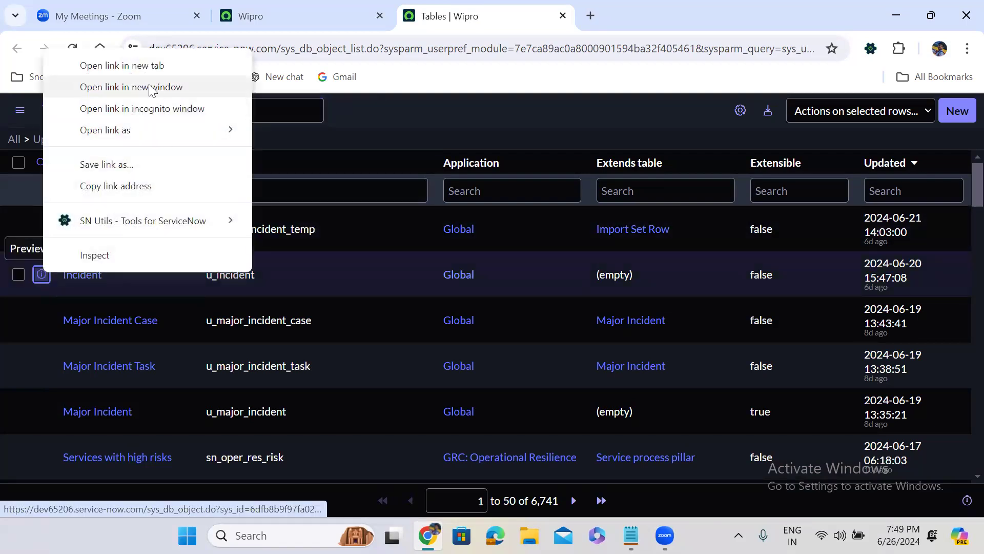
click(145, 66)
click(611, 8)
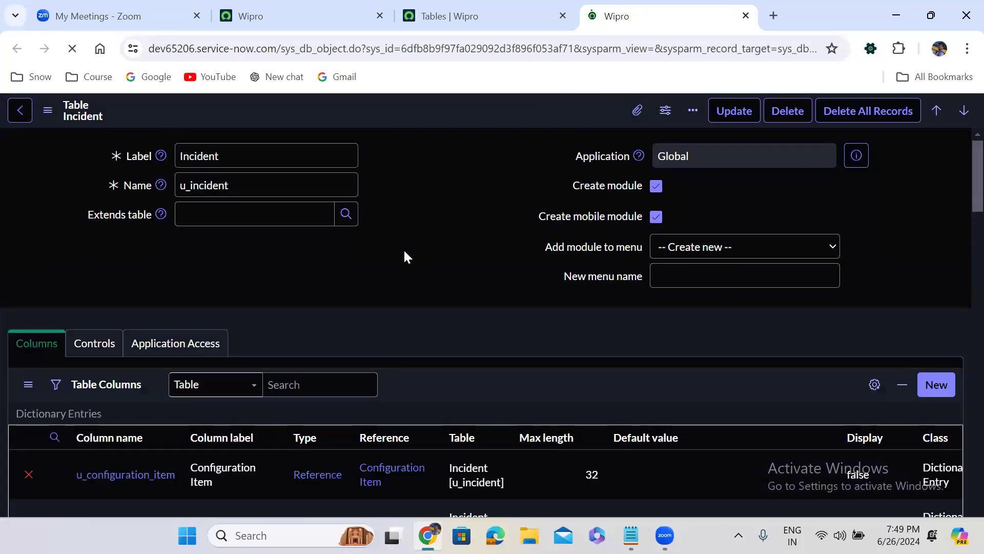
- Review the u_incident table definition and open a new Incident record, CINC0001055
scroll(405, 251, down, 7)
scroll(405, 250, down, 5)
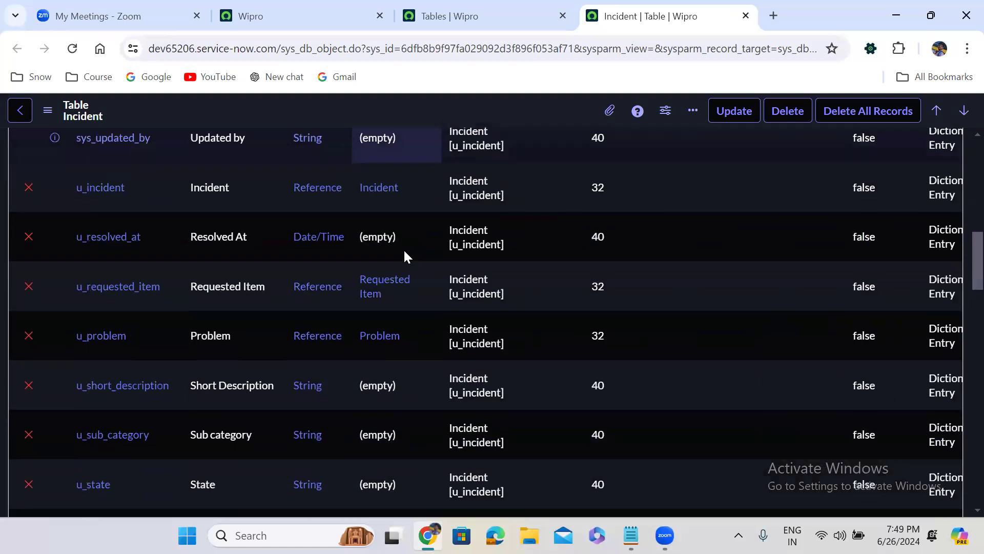
scroll(404, 249, down, 6)
scroll(404, 248, down, 12)
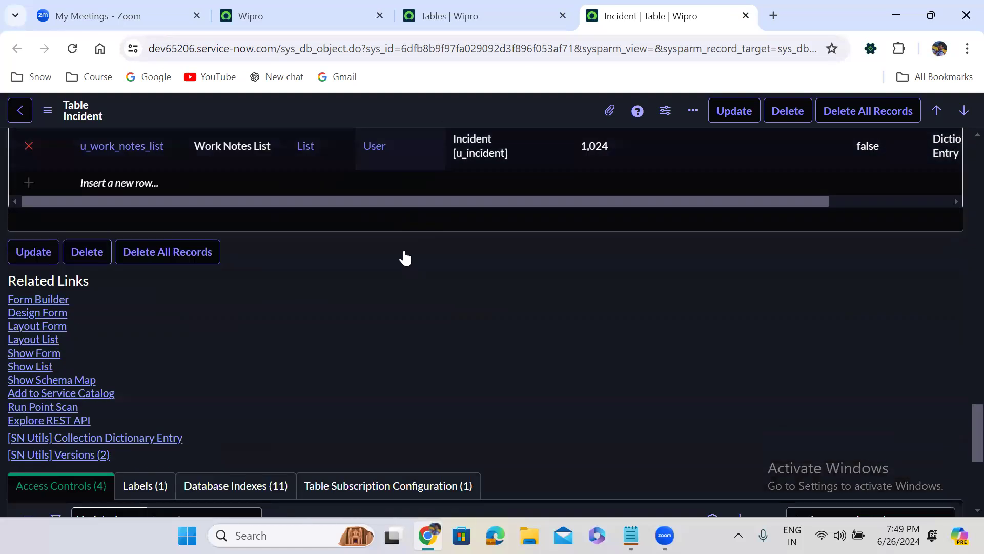
scroll(404, 248, up, 4)
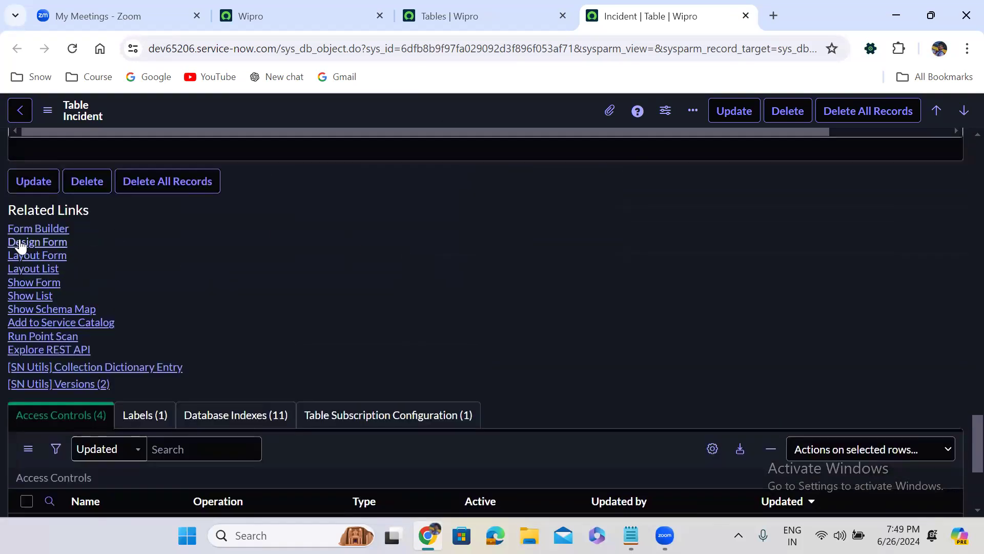
click(36, 282)
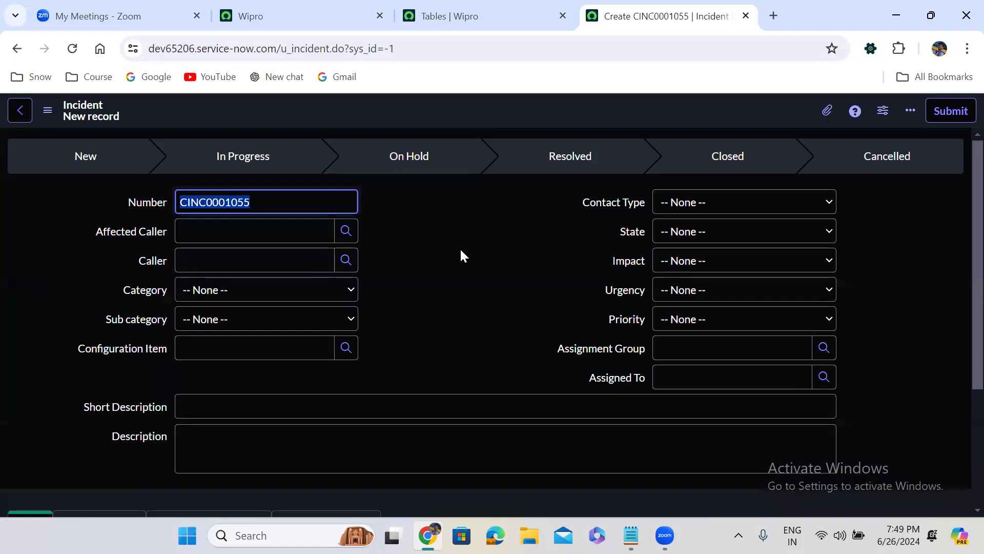
click(444, 207)
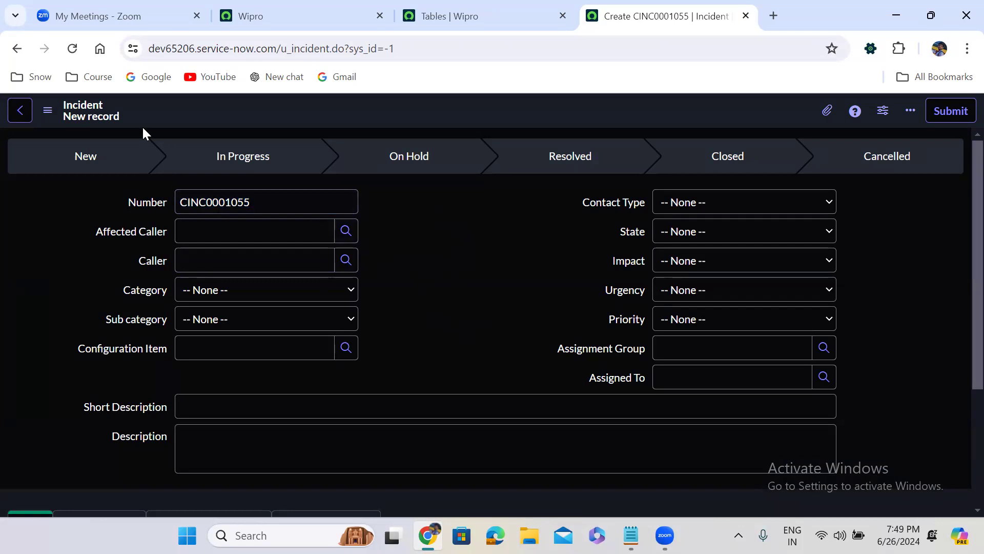
click(16, 51)
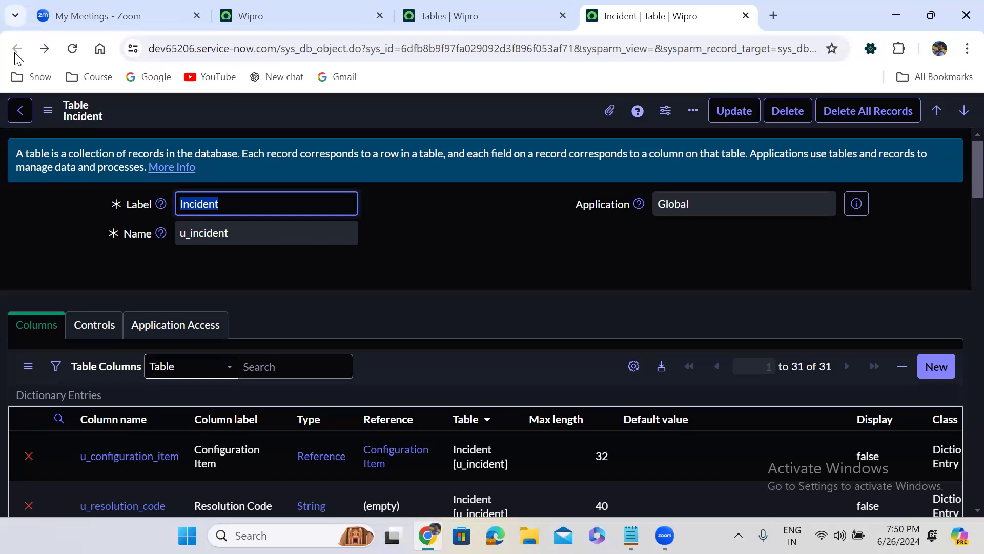
- Move focus to the table's Name field, then return to the Wipro App Engine Studio tab
key(Tab)
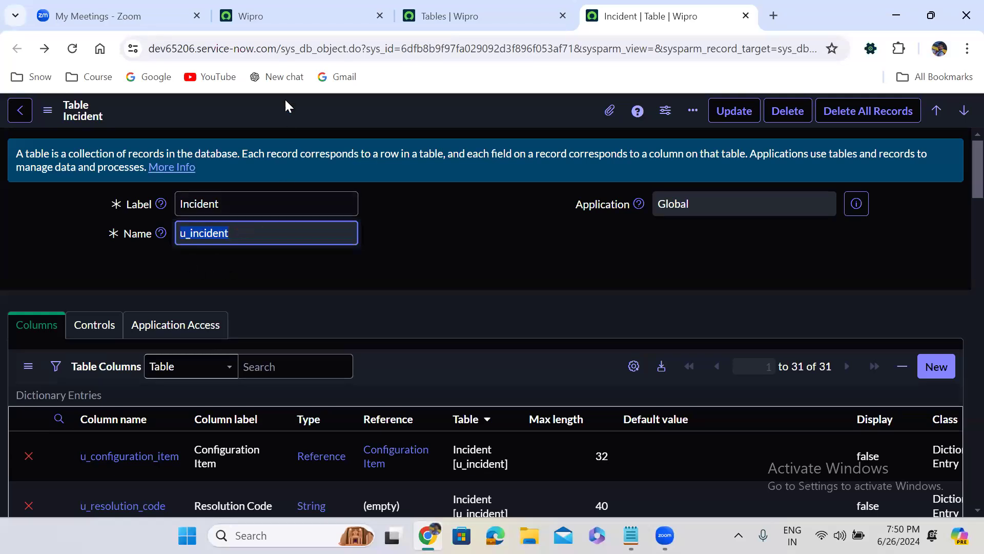
click(270, 15)
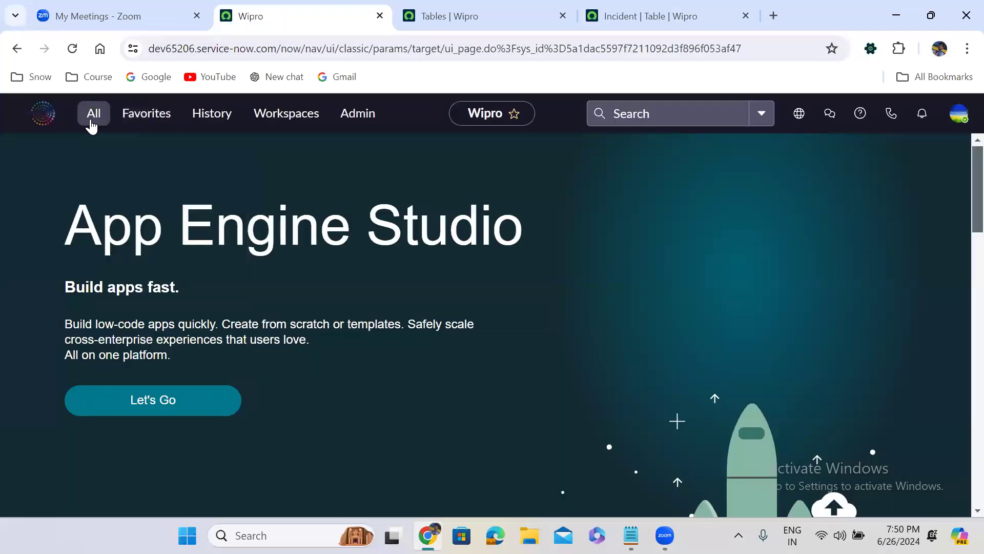
- Replace the navigator filter with u_incident.form to open new Incident record CINC0001056
click(91, 125)
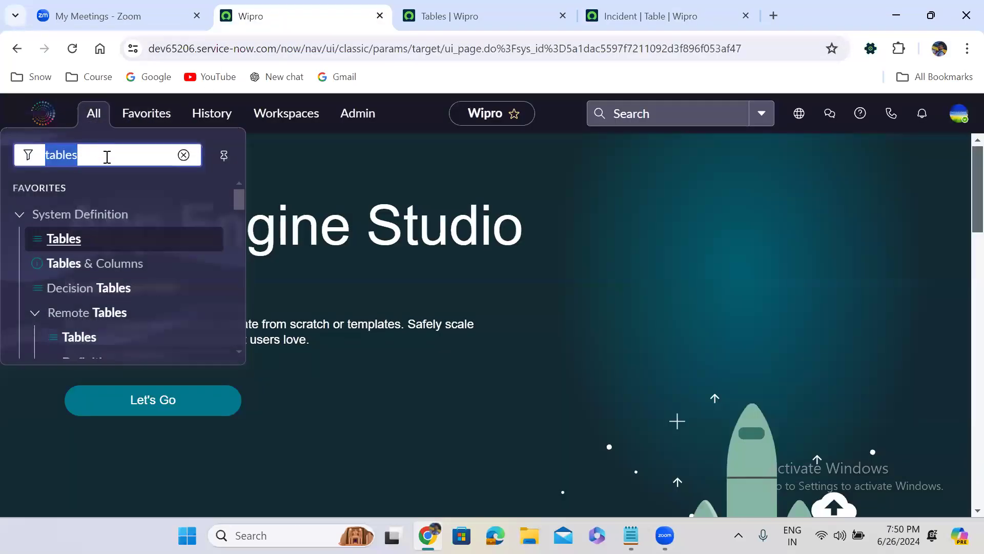
key(BackSpace)
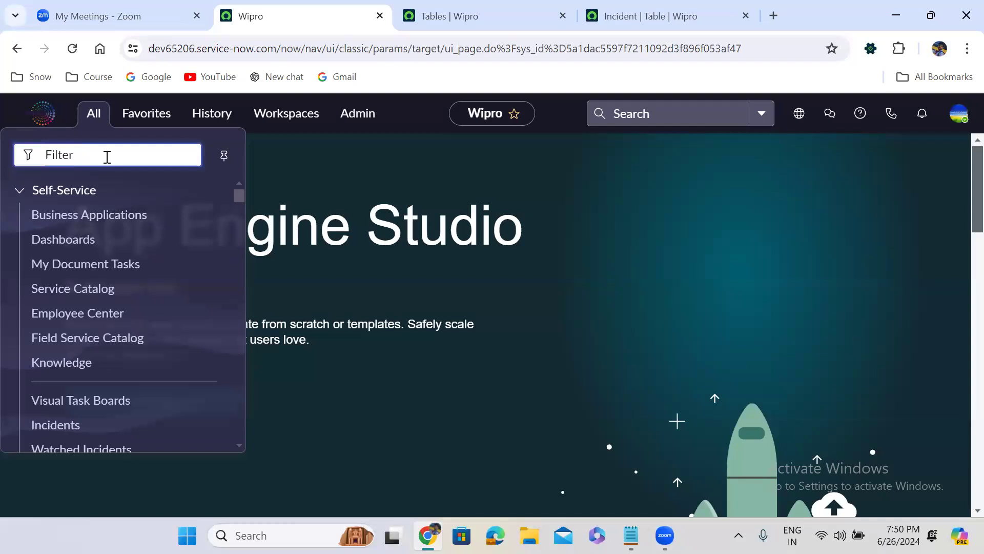
text(u_)
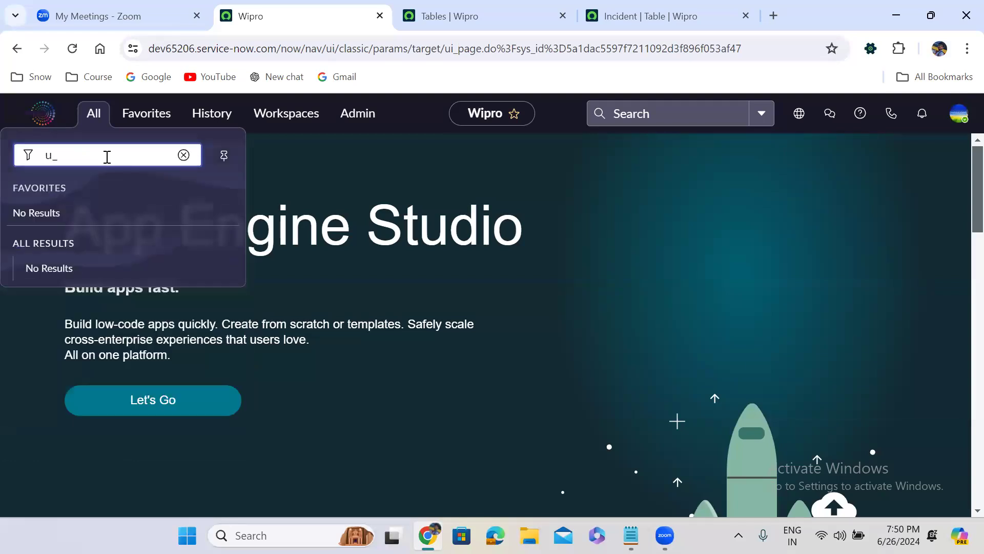
text(incident)
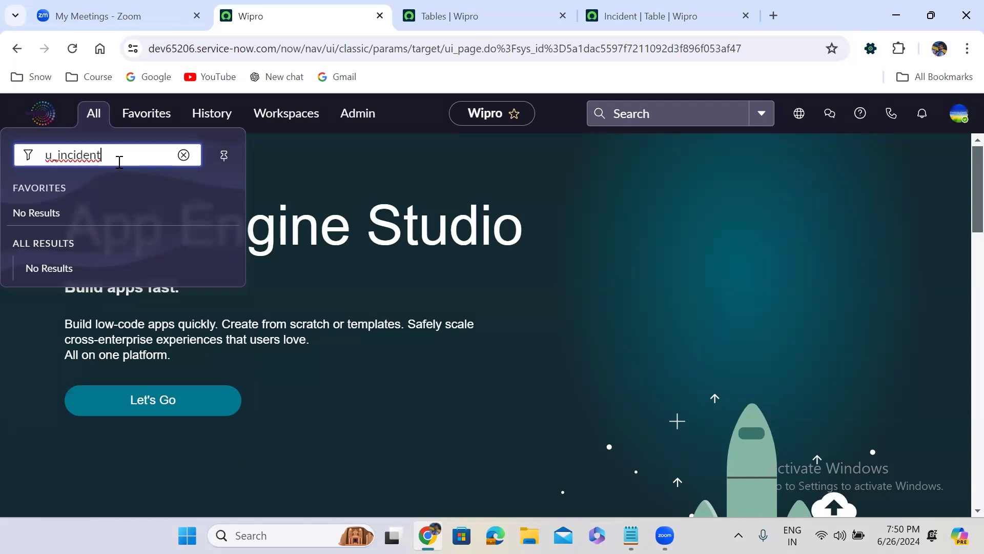
text(.form)
key(Escape)
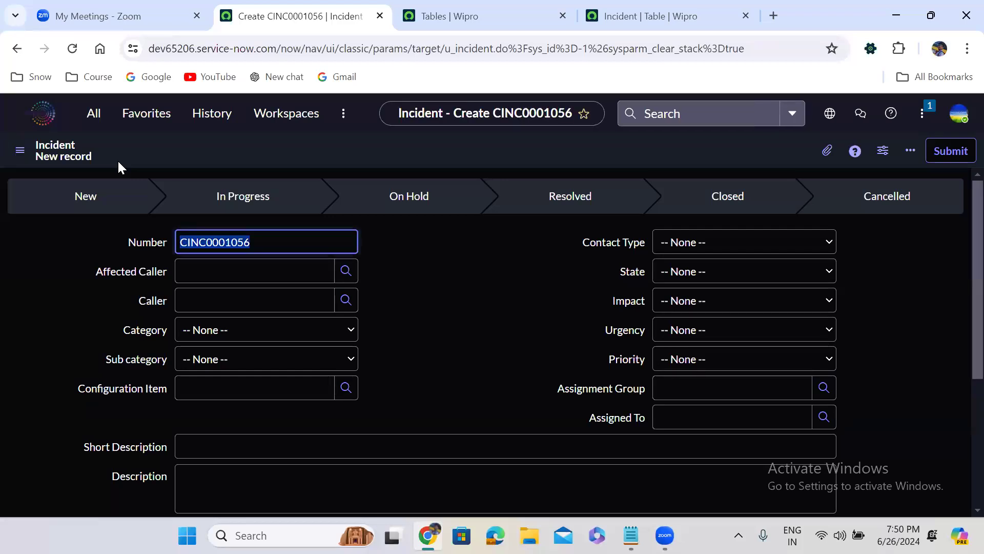
- Enter u_incident.form in the navigator filter again to open a fresh Incident record form
click(94, 114)
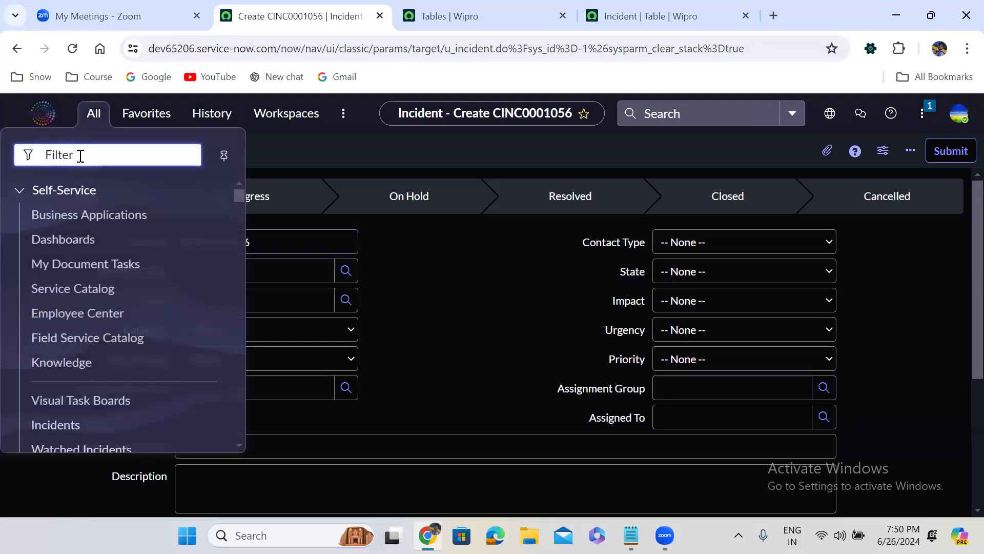
text(u_short_description)
key(ctrl+a)
text(u_)
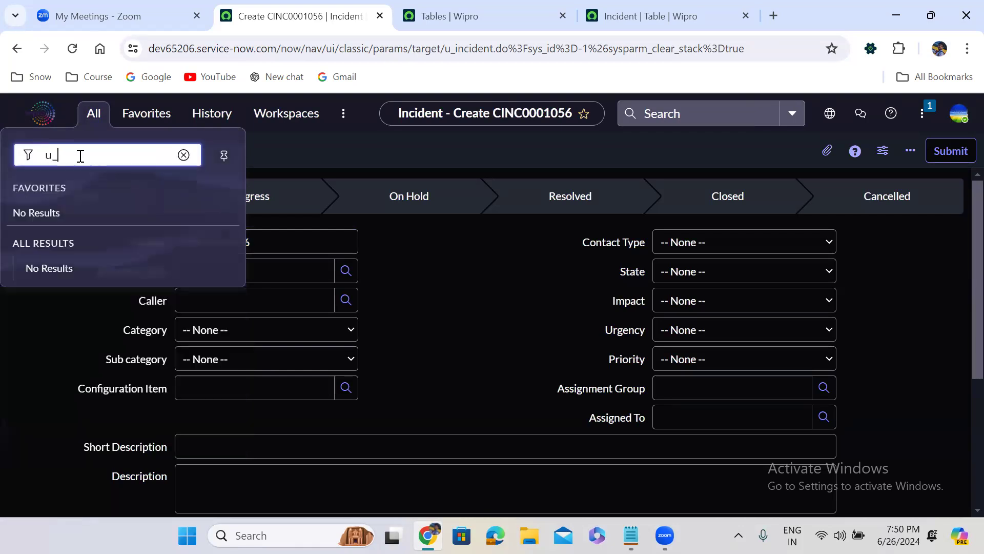
text(incident.form)
key(ctrl+a)
key(ctrl+c)
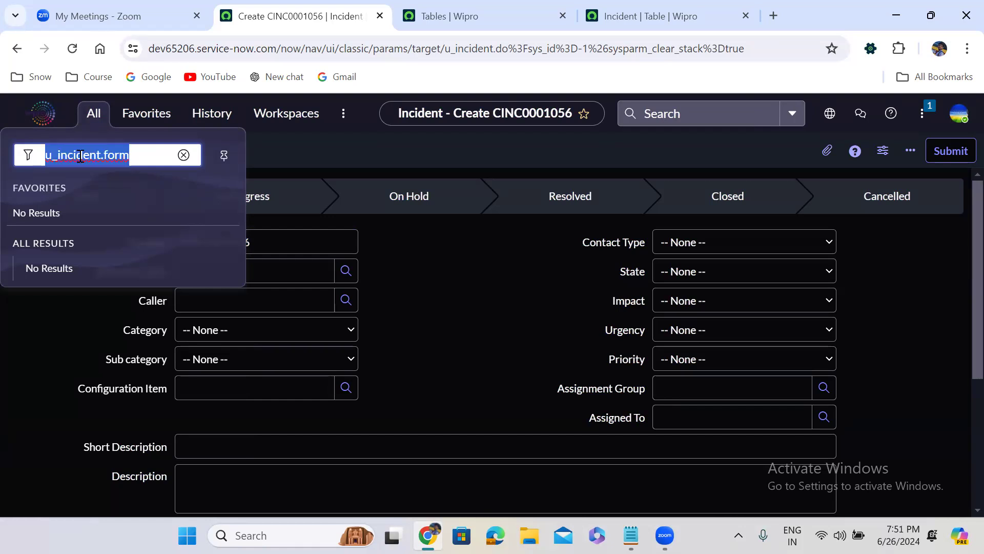
click(138, 160)
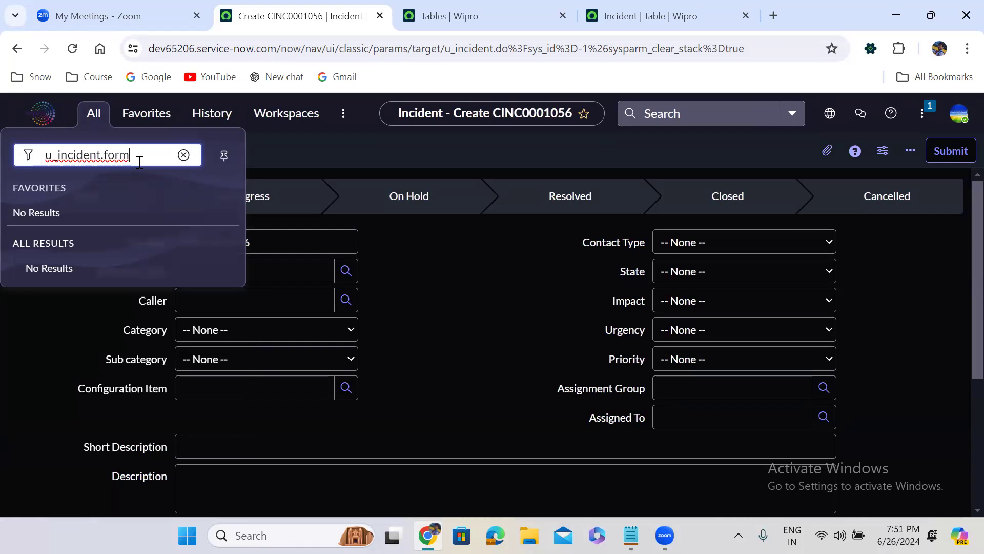
key(Return)
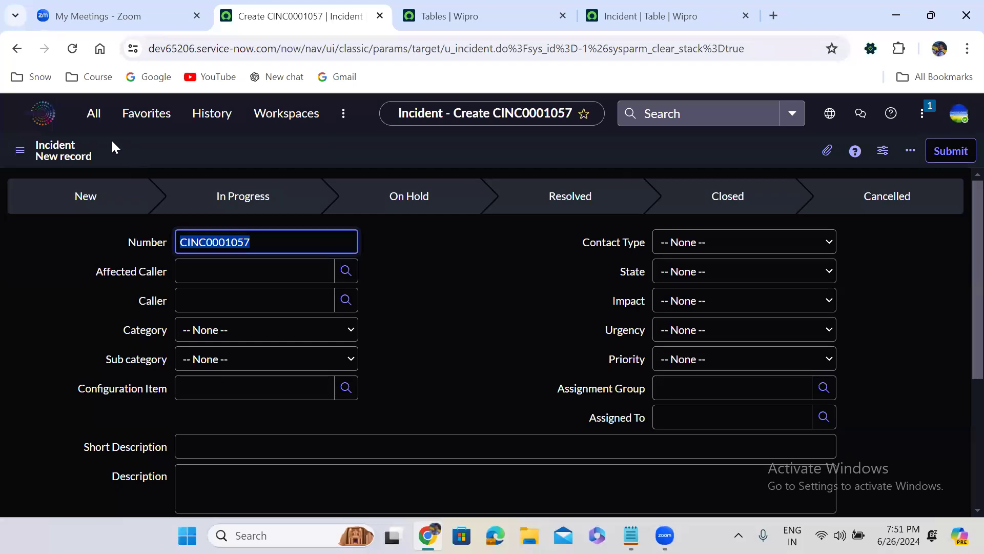
- Enter u_incident.FORM to open Incident form CINC0001058 in a new tab, then return to CINC0001057
click(94, 113)
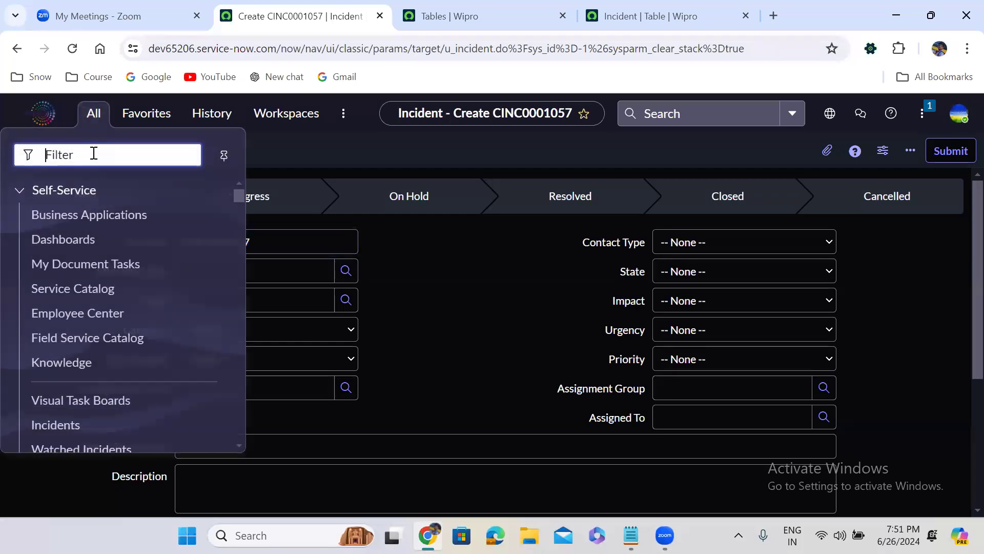
key(ctrl+v)
double_click(111, 157)
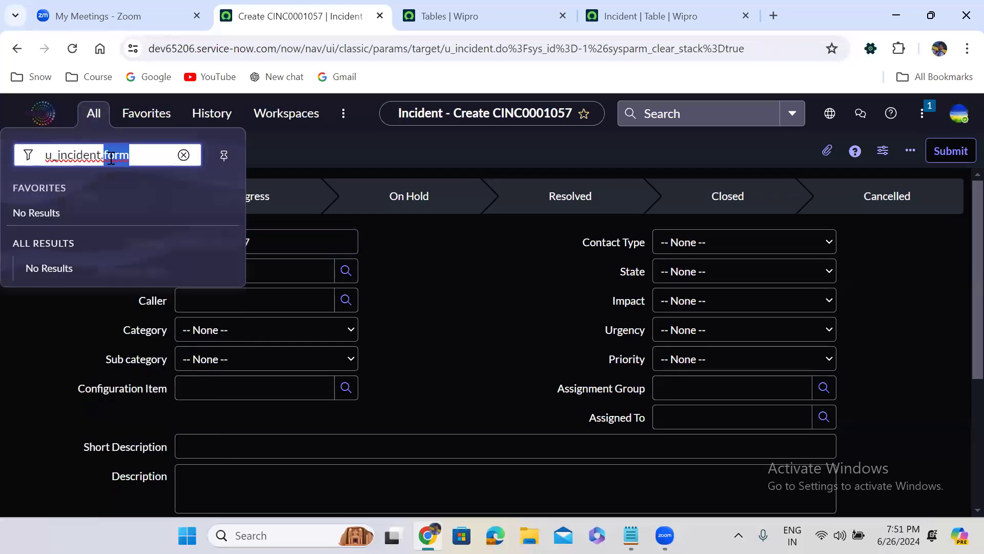
text(FORM)
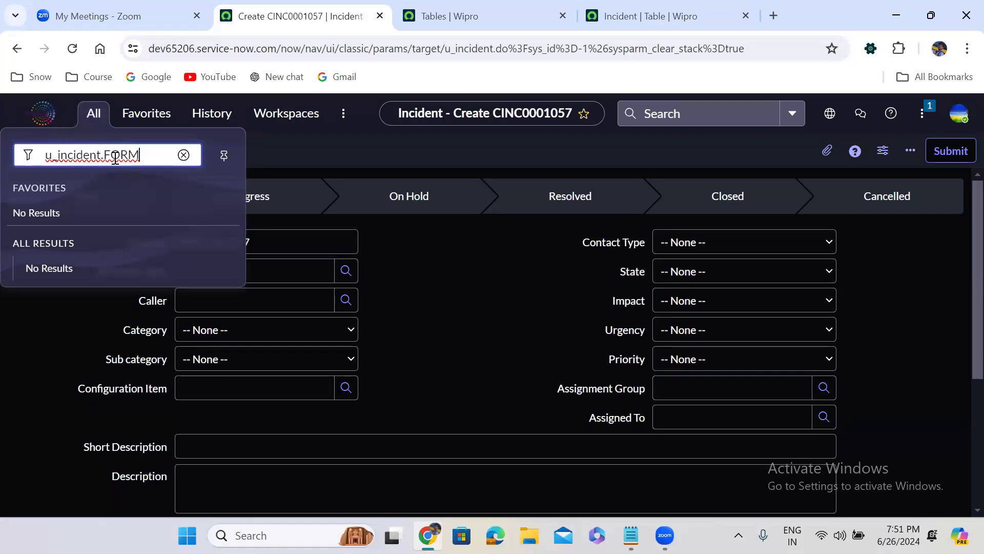
double_click(124, 155)
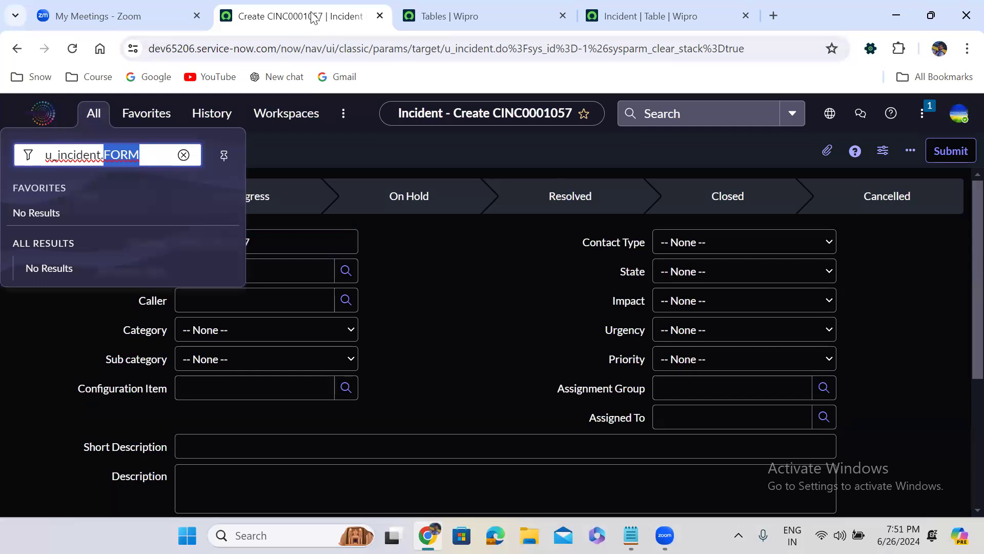
click(142, 157)
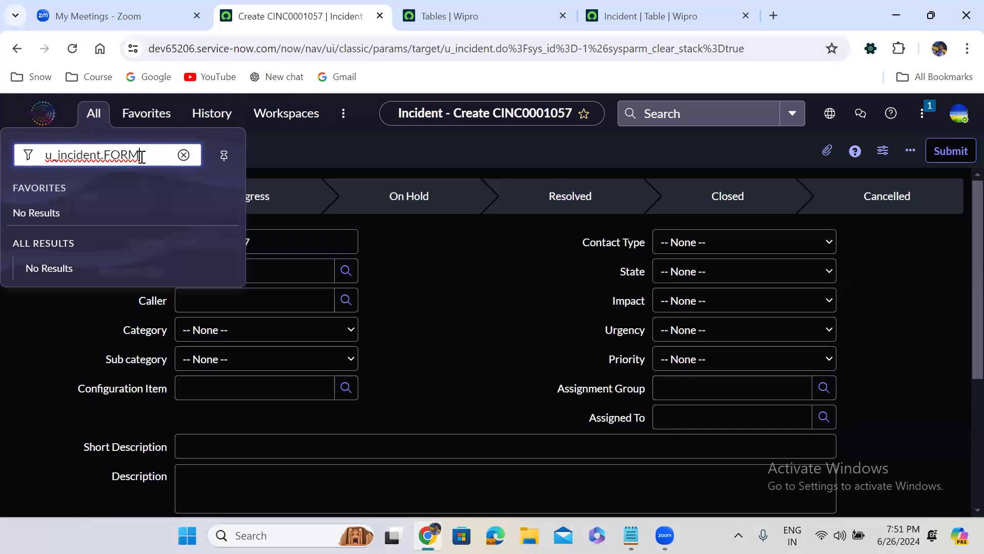
key(Return)
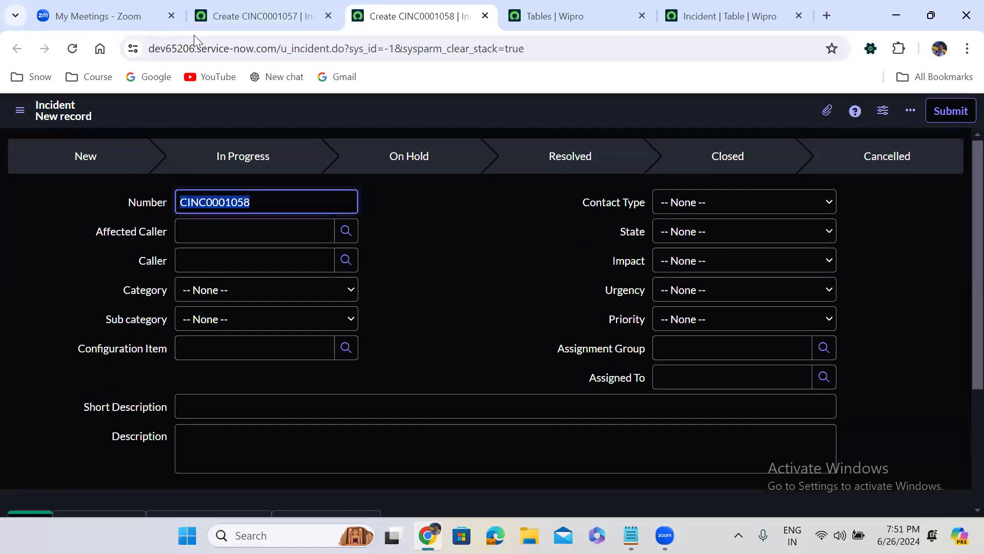
click(212, 11)
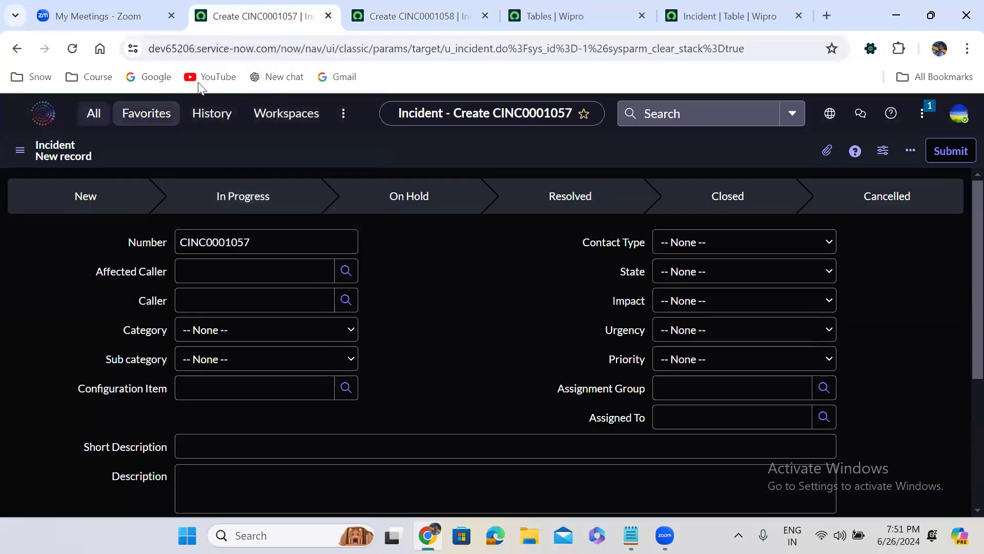
- Filter the Tables list's Name column by =User
click(554, 16)
click(236, 192)
text(=)
text(ser)
key(Return)
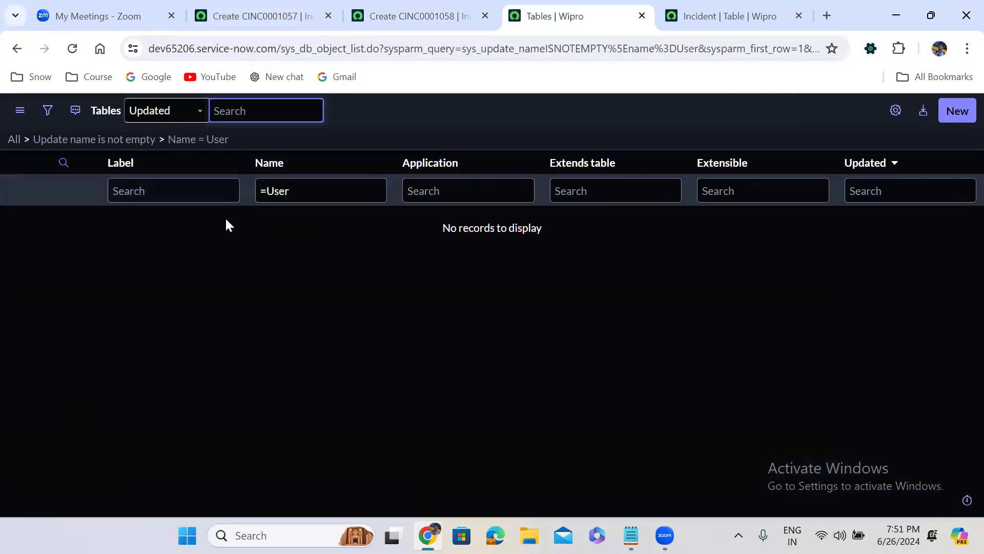
- Move the =User filter to the Label column, listing imp_user and sys_user, and select sys_user
click(266, 191)
triple_click(267, 191)
key(ctrl+x)
click(156, 192)
key(ctrl+v)
key(Return)
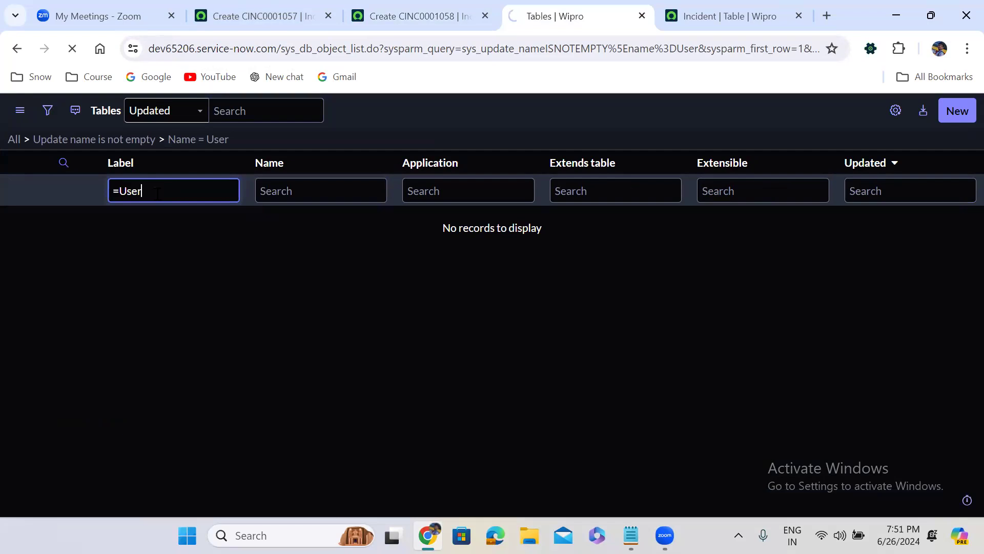
drag(261, 258, 216, 263)
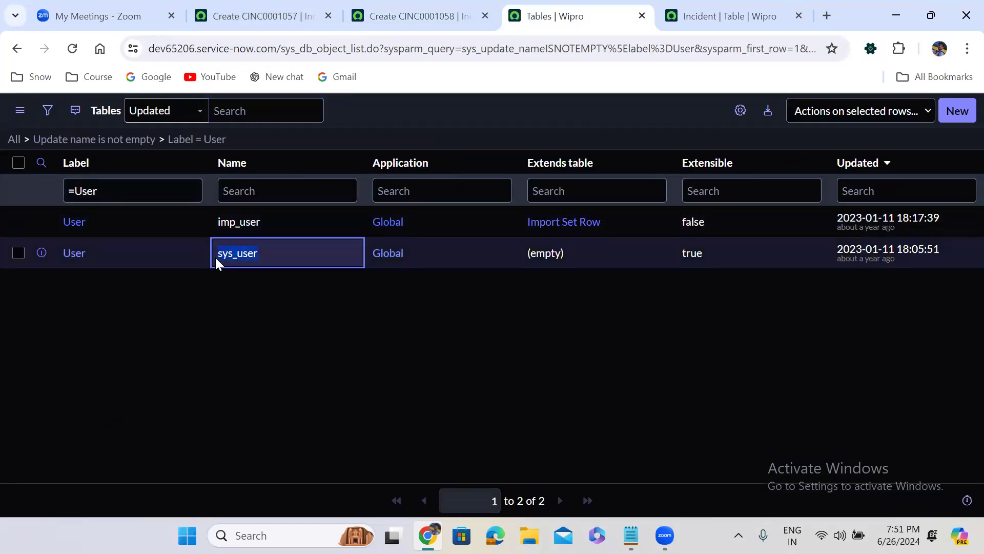
click(281, 14)
- Enter sys_user.form in the navigator filter to open a blank new User record form
click(100, 125)
key(ctrl+v)
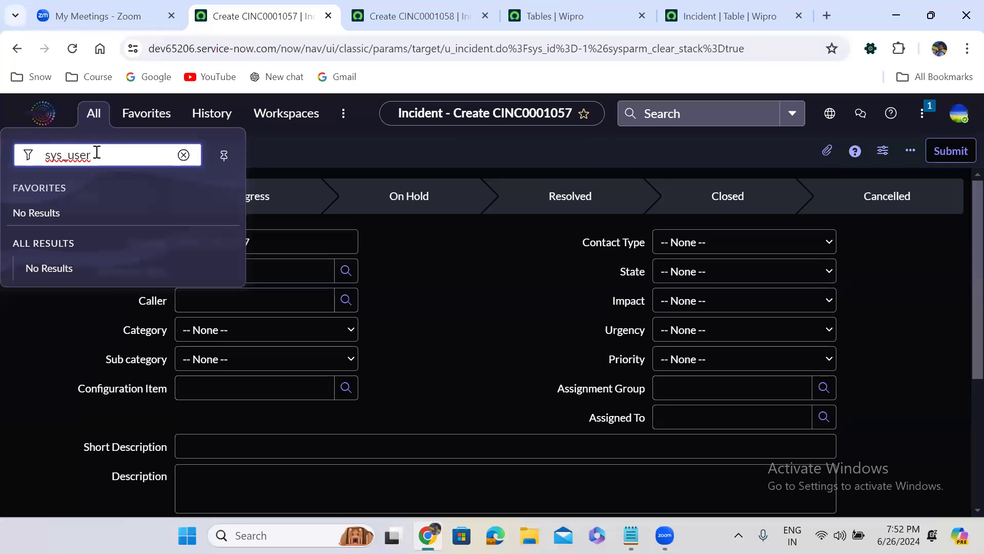
text(.lo)
text(rm)
key(Return)
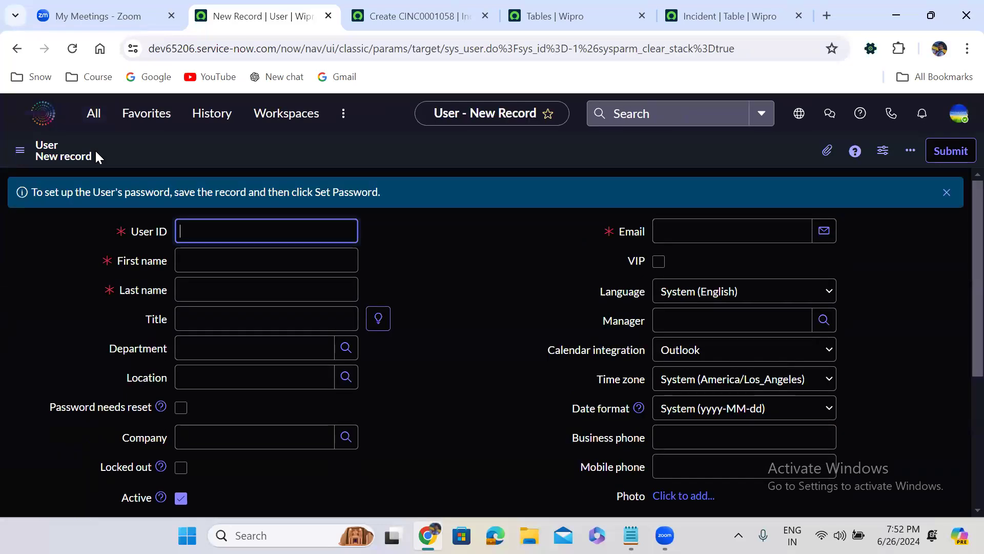
- Enter sys_user.FORM in the navigator from two tabs, opening User forms in new tabs
click(95, 115)
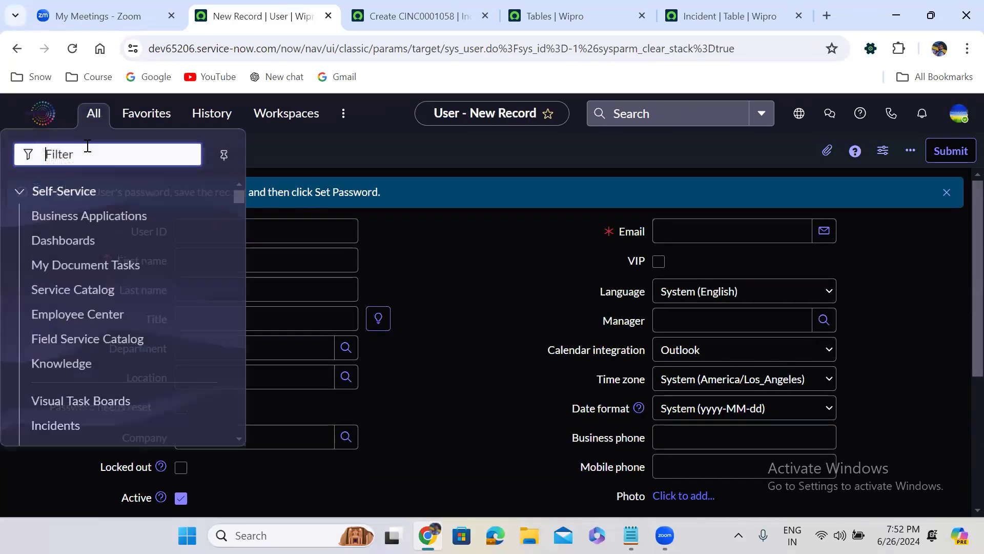
text(sys)
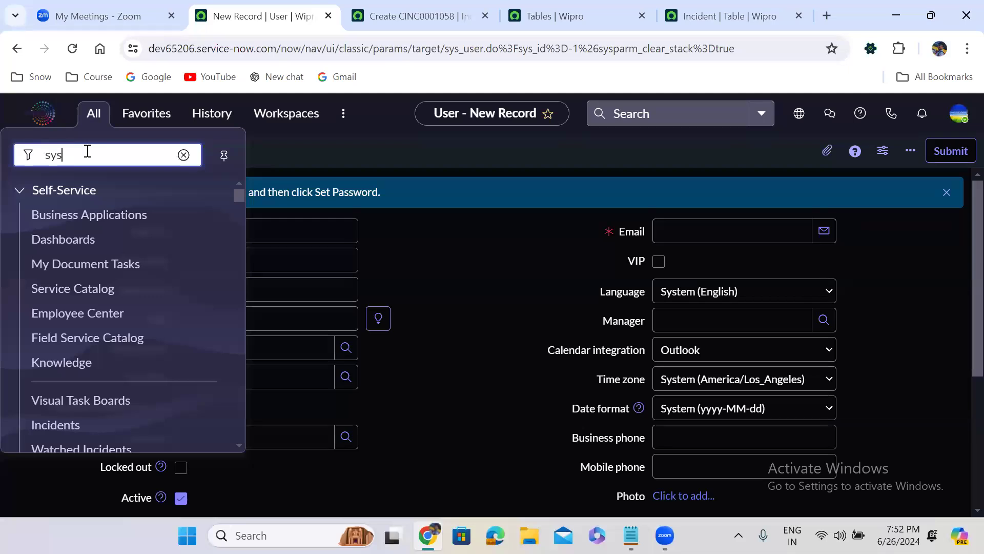
text(_user)
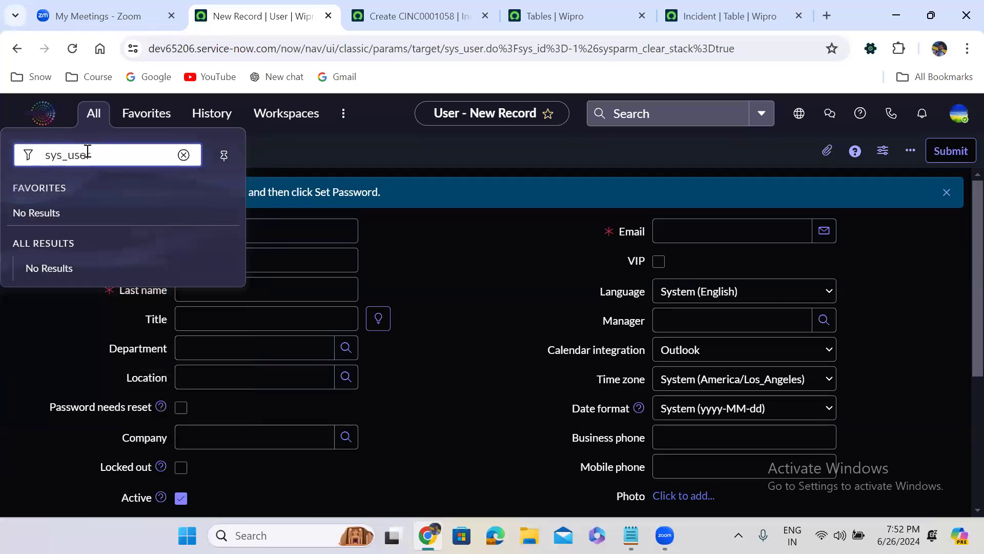
text(.FORM)
key(Return)
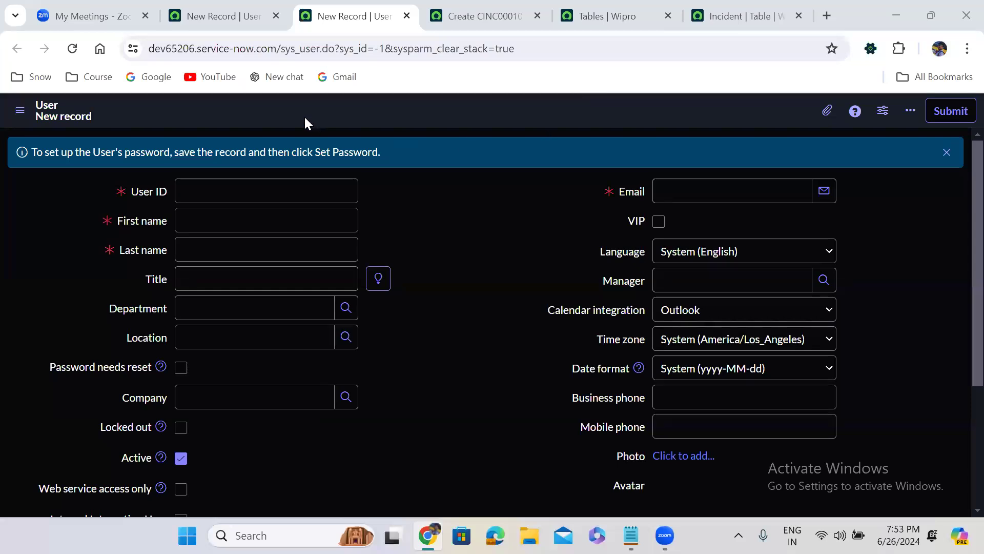
click(231, 11)
click(96, 114)
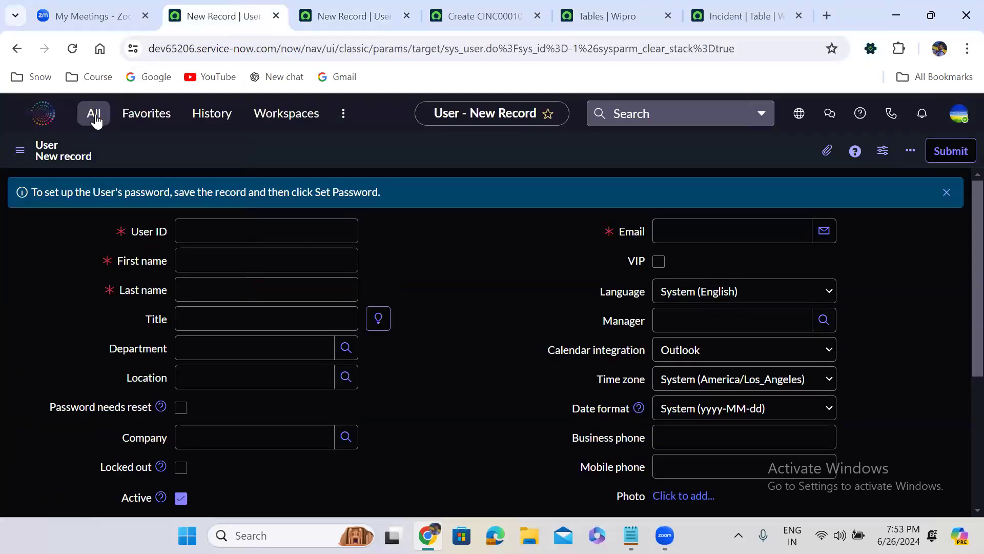
text(sy)
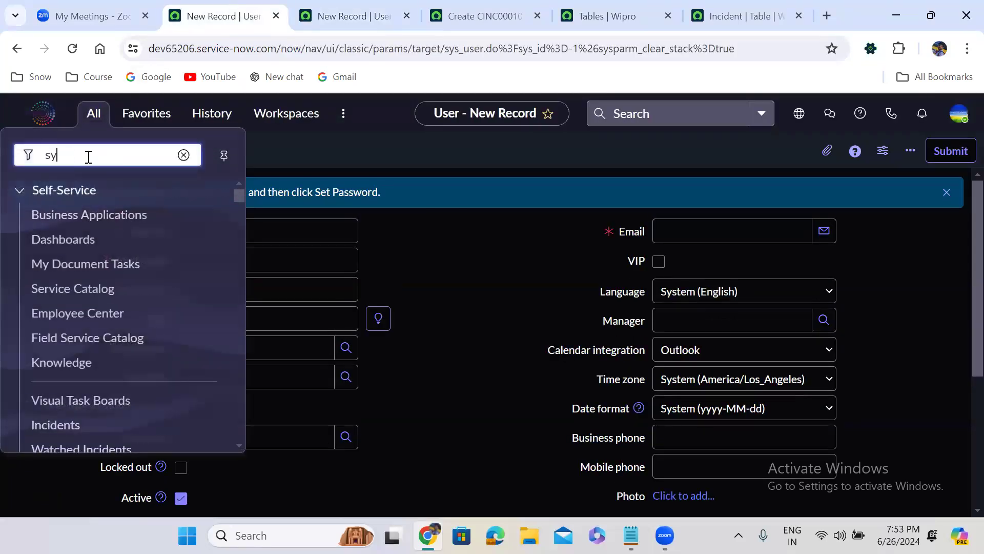
text(s_user)
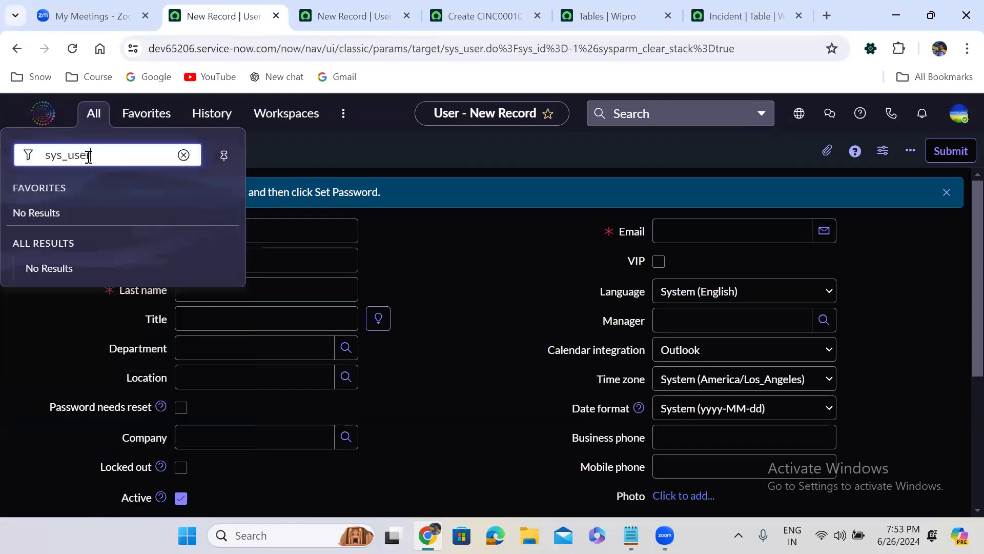
text(.form)
key(BackSpace)
key(BackSpace)
key(BackSpace)
key(BackSpace)
text(FOR<M)
key(Return)
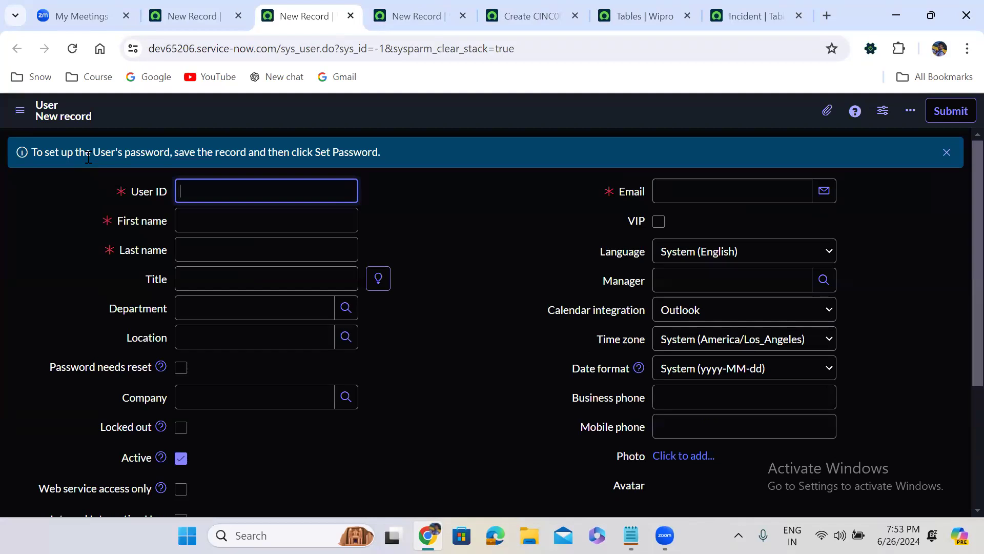
- Close the two extra User form tabs and the CINC0001058 incident tab
click(350, 16)
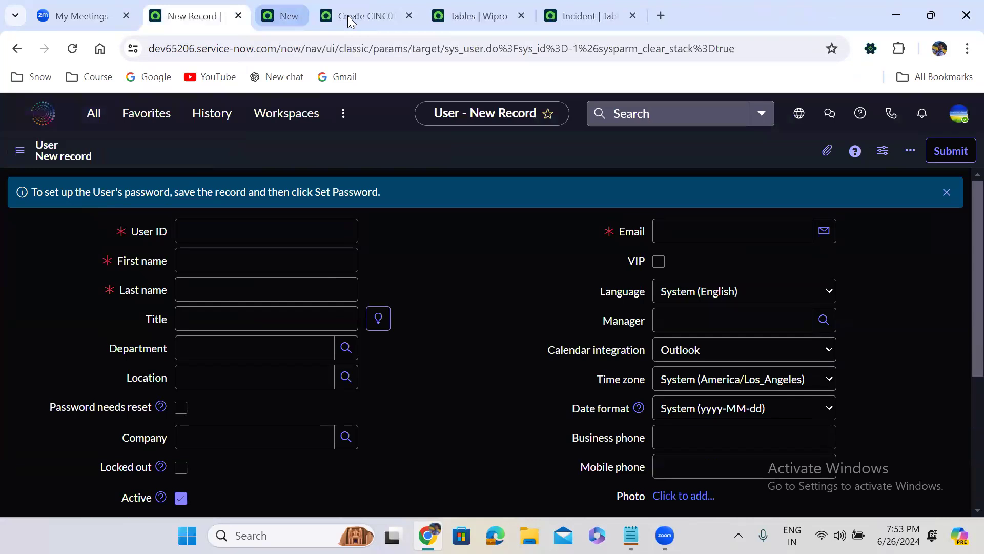
click(350, 16)
click(350, 16)
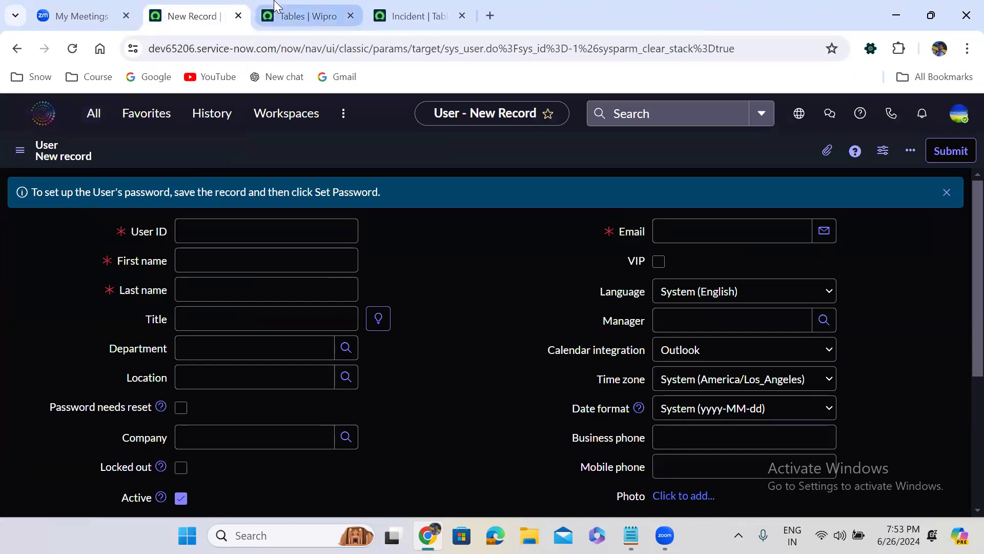
click(305, 16)
- Change the Label filter to =Incident, listing u_incident and incident, and select the incident name
double_click(92, 189)
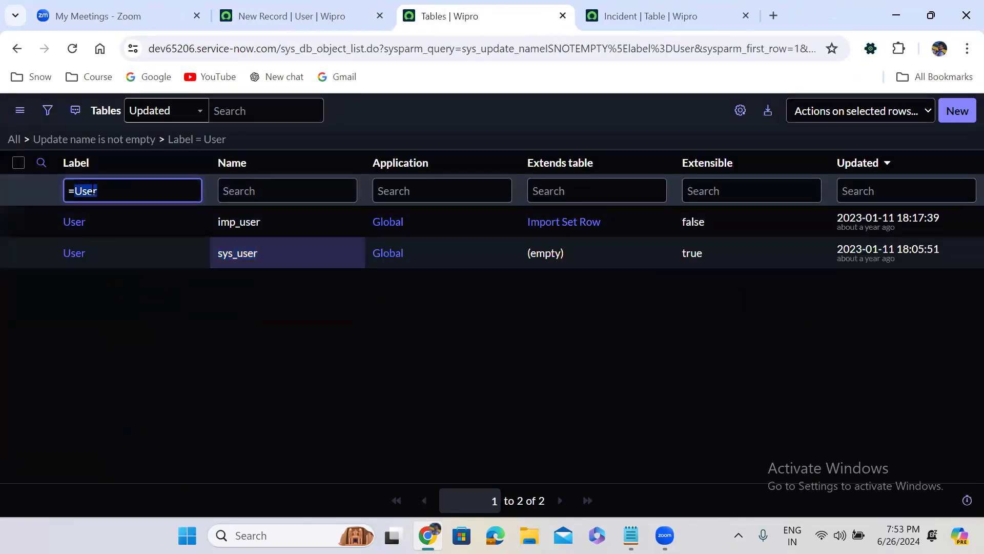
text(Incident)
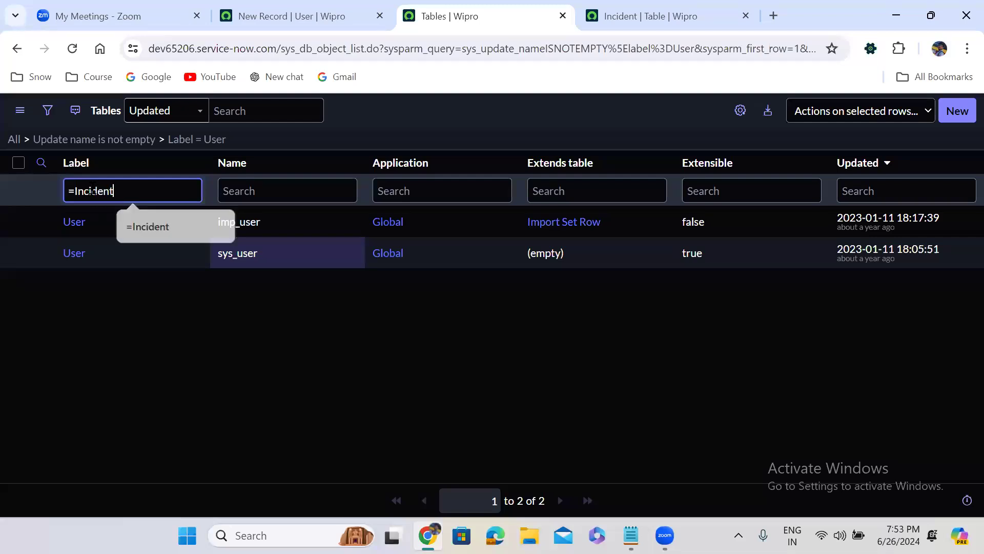
key(Return)
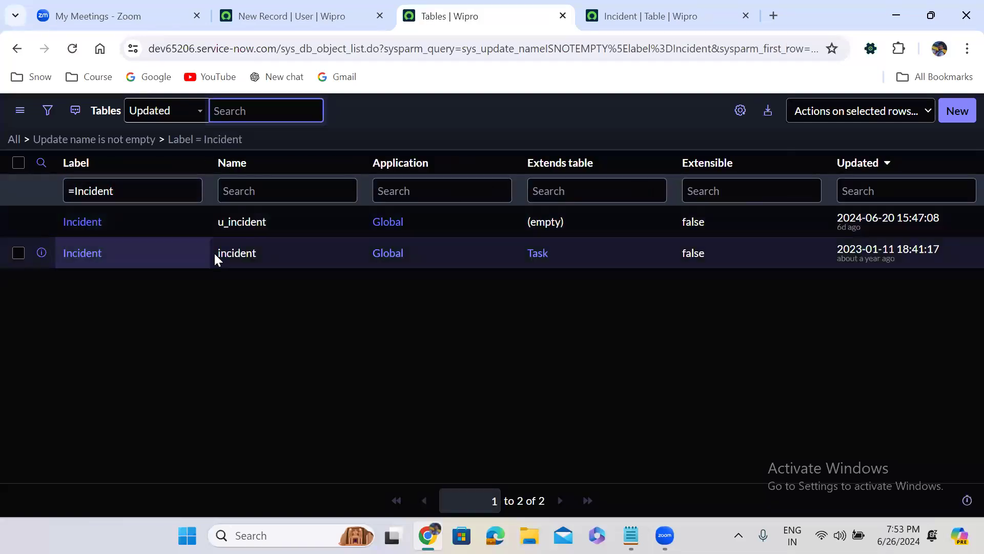
click(217, 260)
drag(217, 263, 257, 256)
key(ctrl+c)
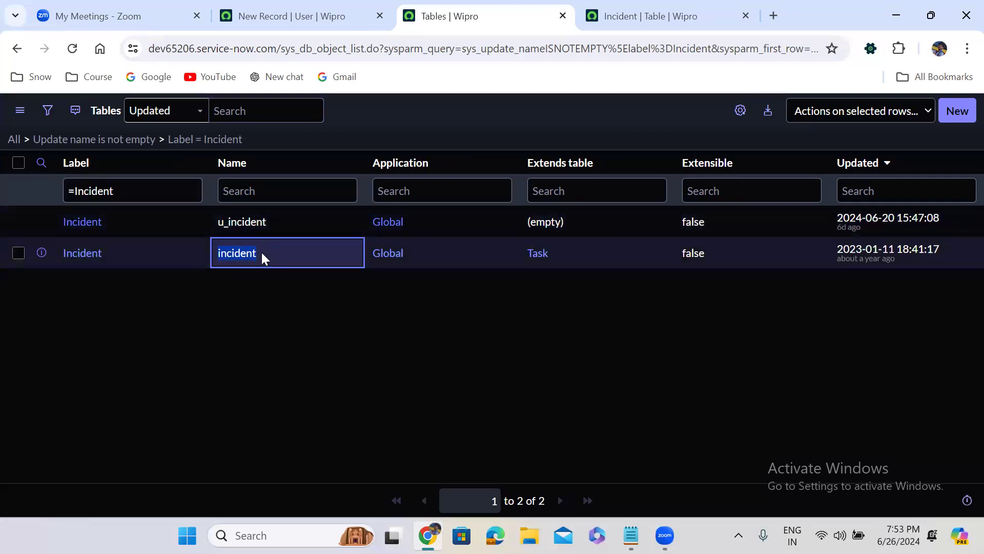
click(244, 21)
click(95, 115)
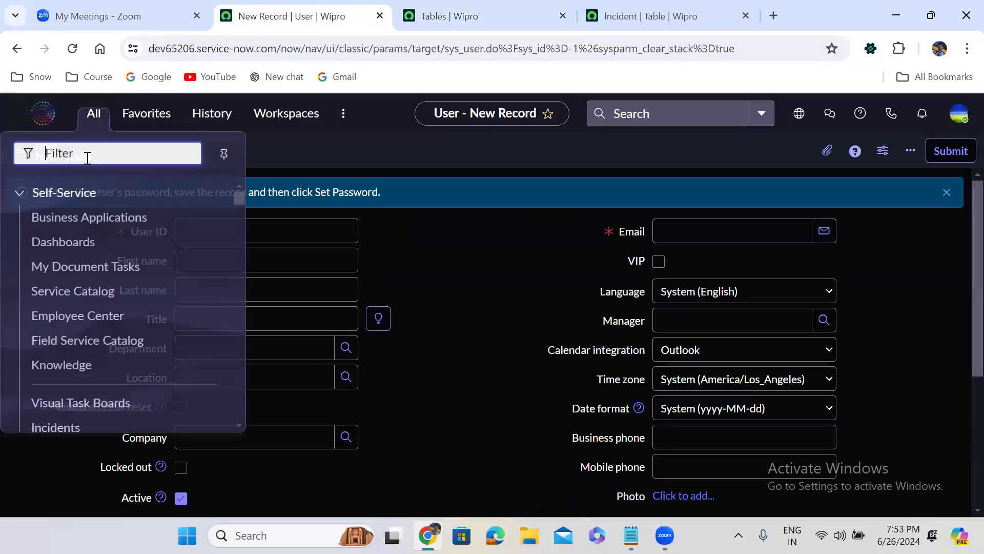
- Open the incident form with incident.form and dismiss the accidental file-open dialog
key(ctrl+v)
text(.form)
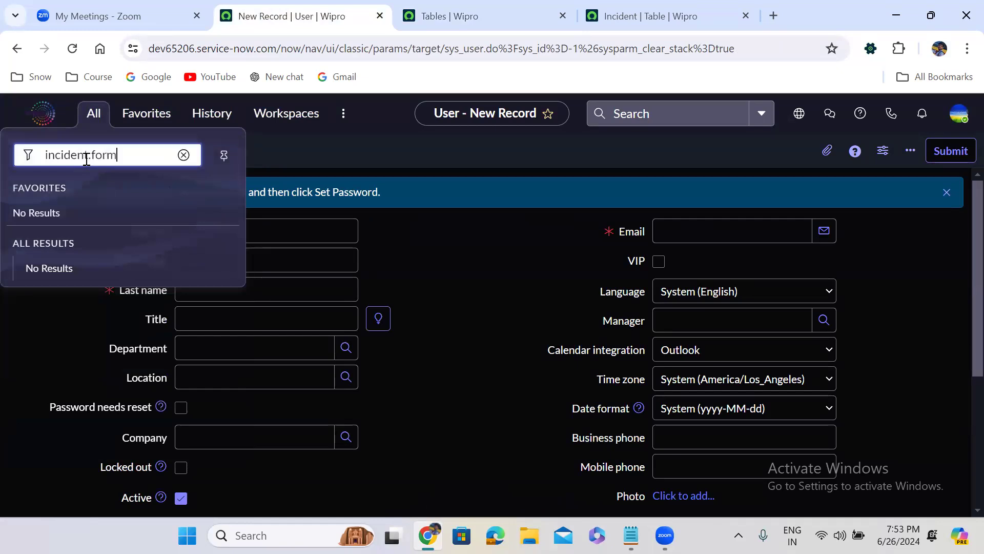
key(Return)
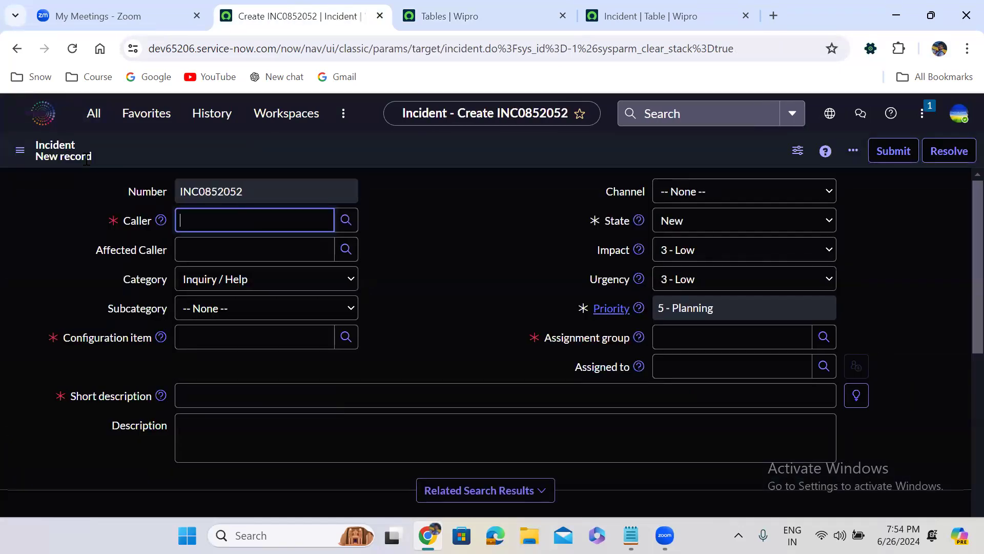
click(95, 114)
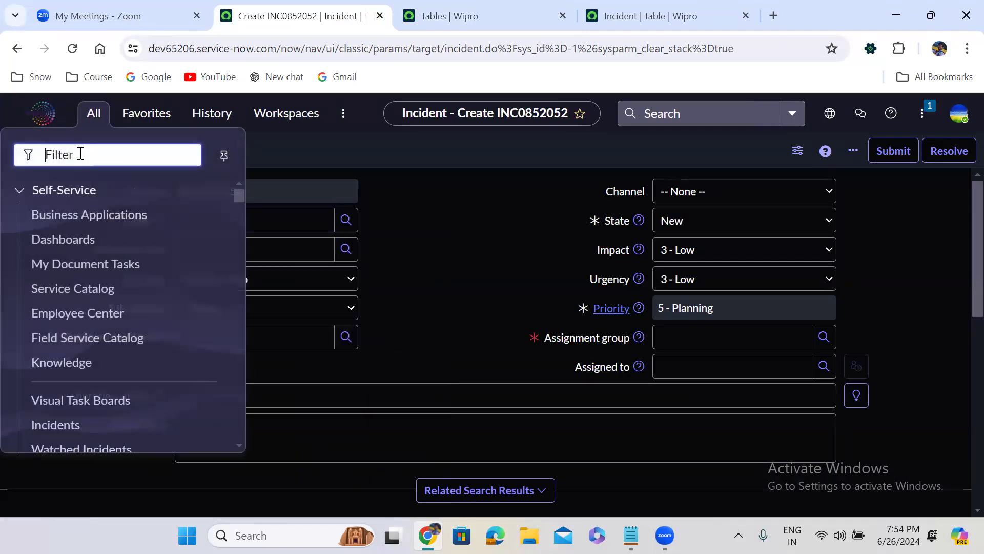
text(incident.)
key(ctrl+f)
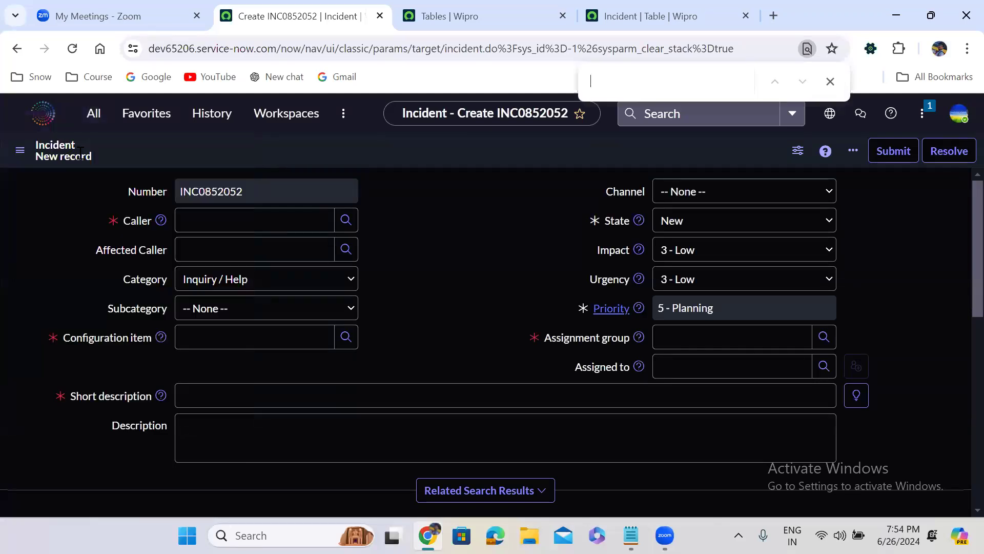
key(ctrl+o)
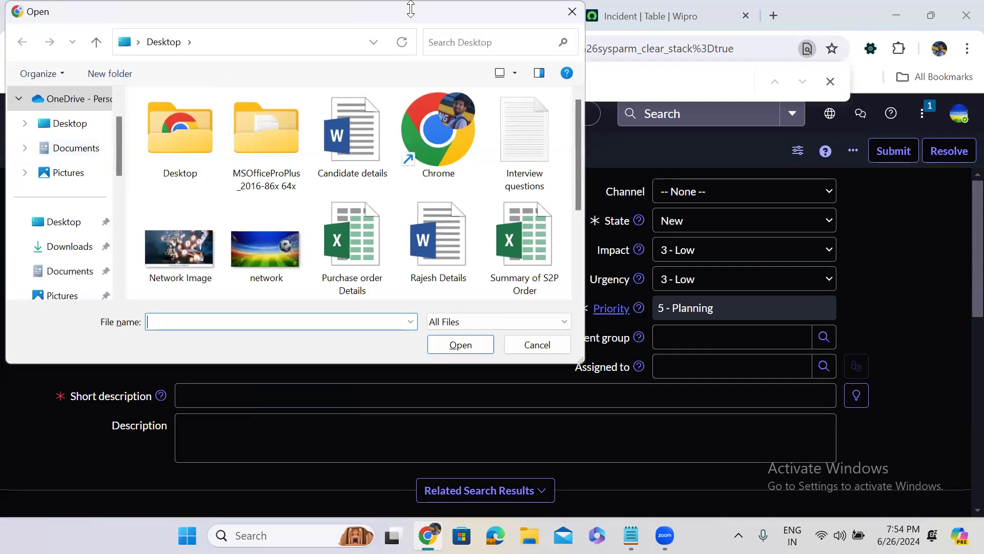
click(573, 12)
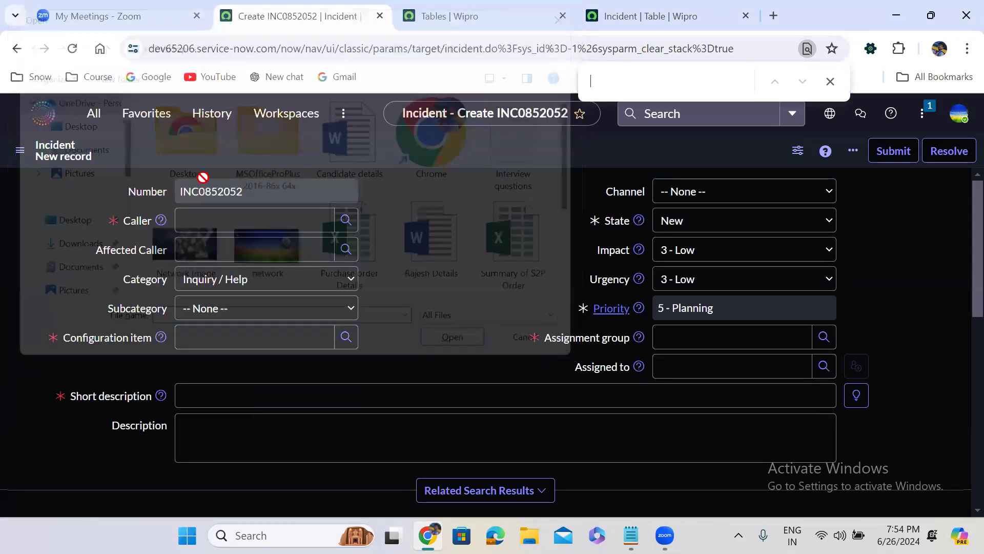
- Open a new incident form in a new tab with incident.FORM and dismiss the Caller suggestions
click(94, 114)
click(113, 157)
text(F)
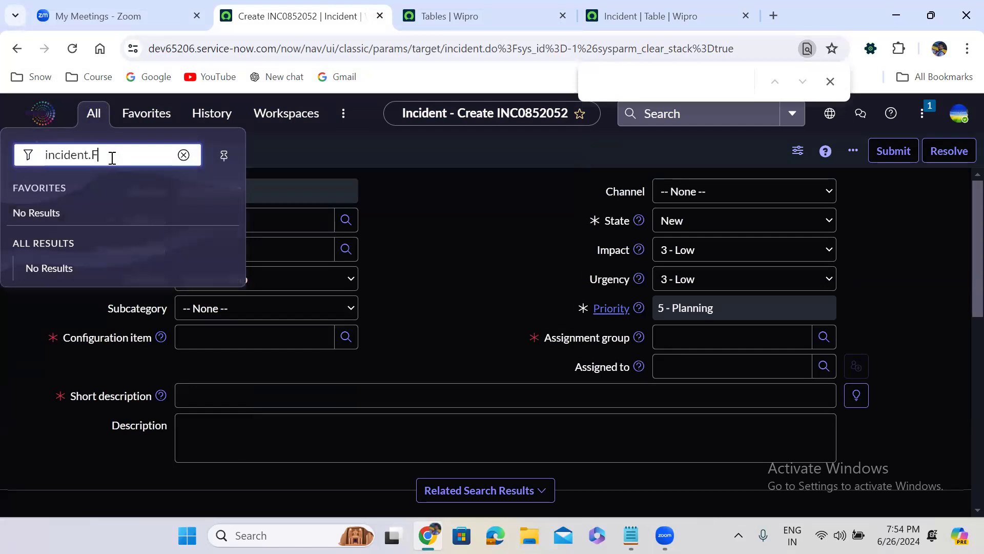
text(orm)
double_click(109, 157)
text(FORM)
key(Return)
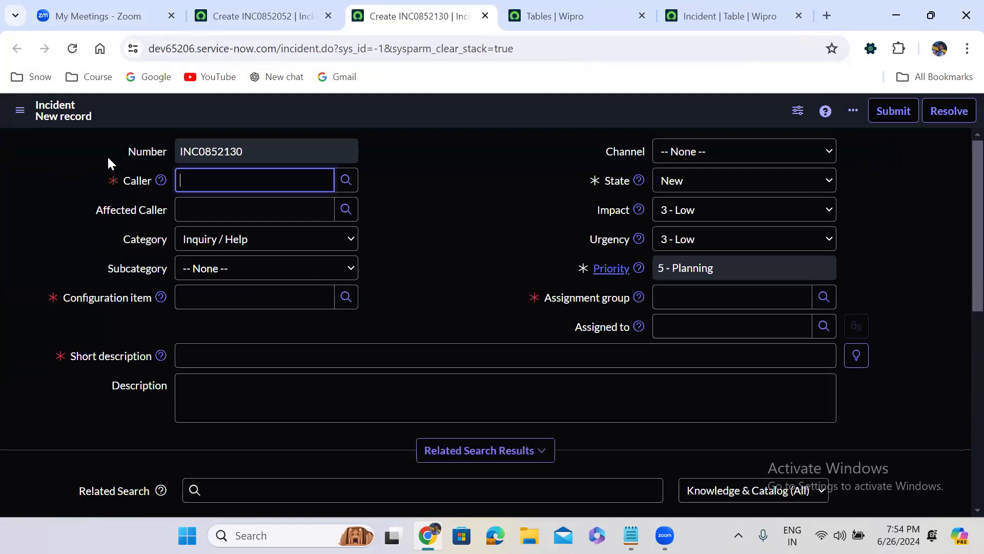
click(433, 175)
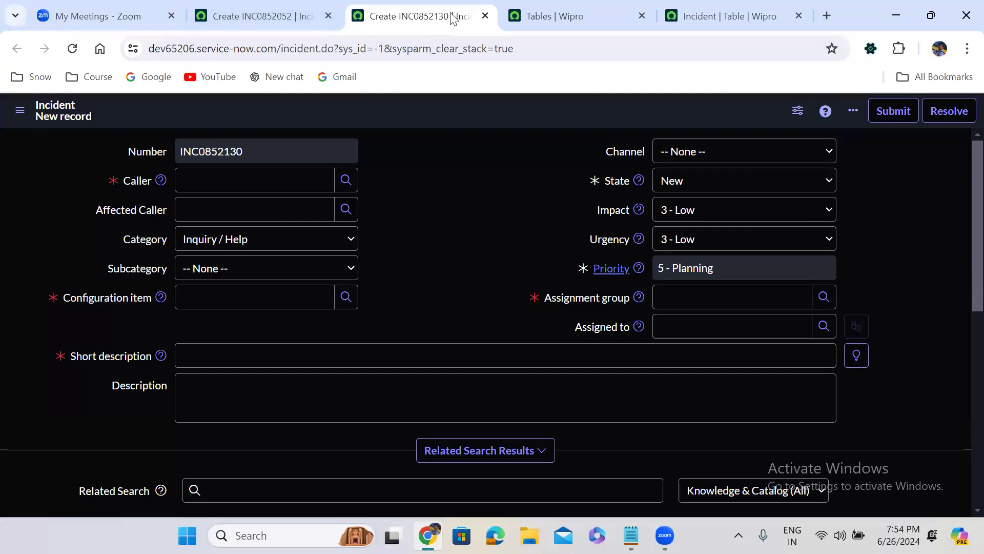
- Close the test incident INC0852130 tab, the Tables tab and the Incident list tab
click(485, 17)
click(485, 16)
click(485, 17)
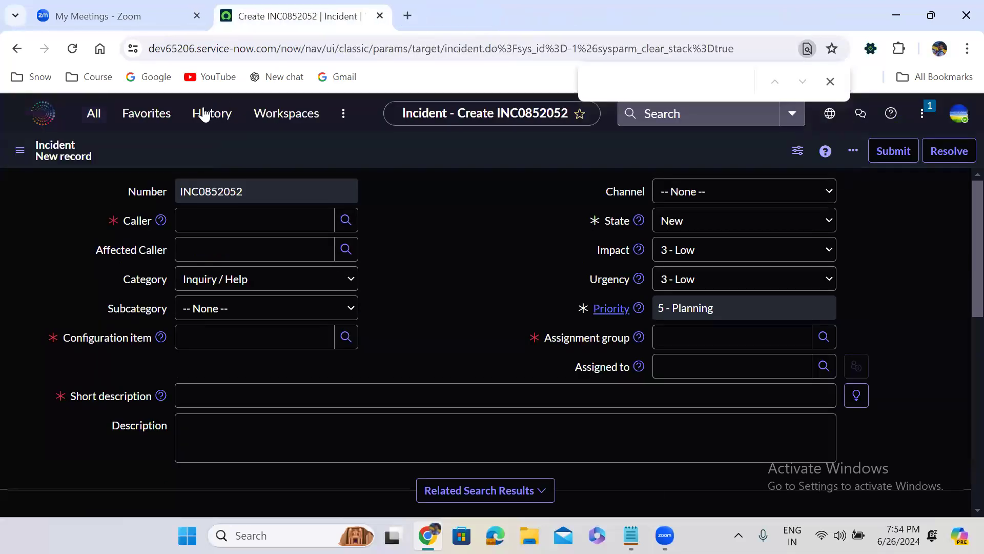
- Open the Users list in the current tab with sys_user.list
click(96, 123)
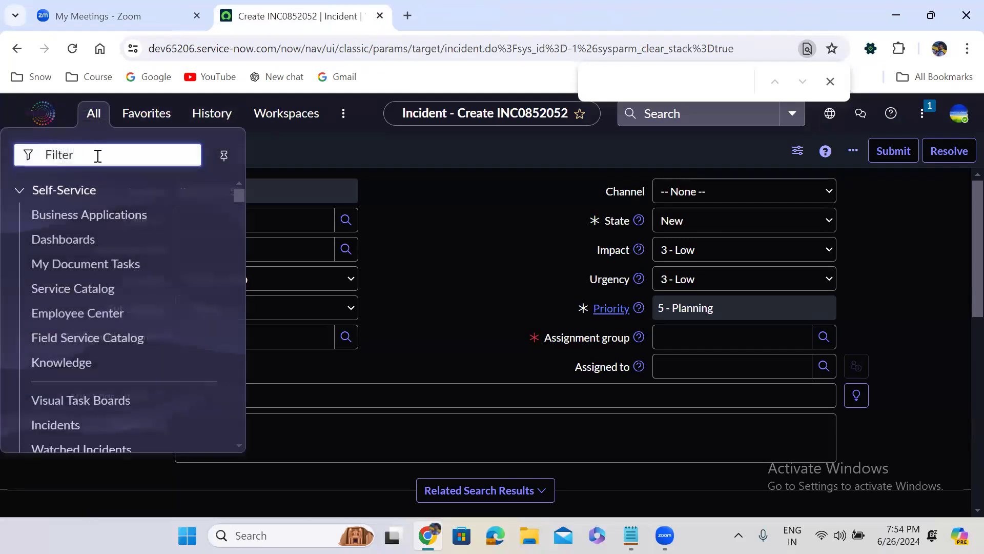
text(sys_)
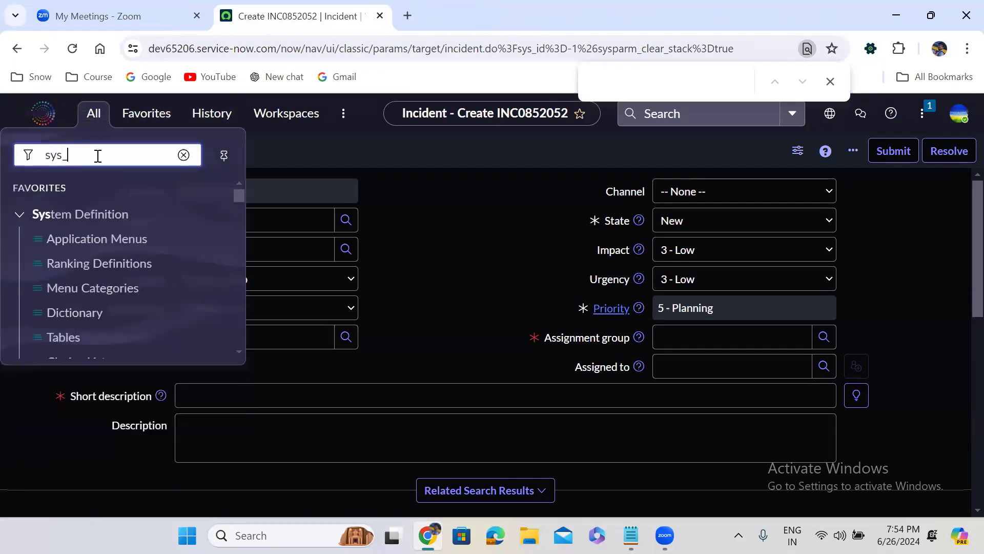
text(user)
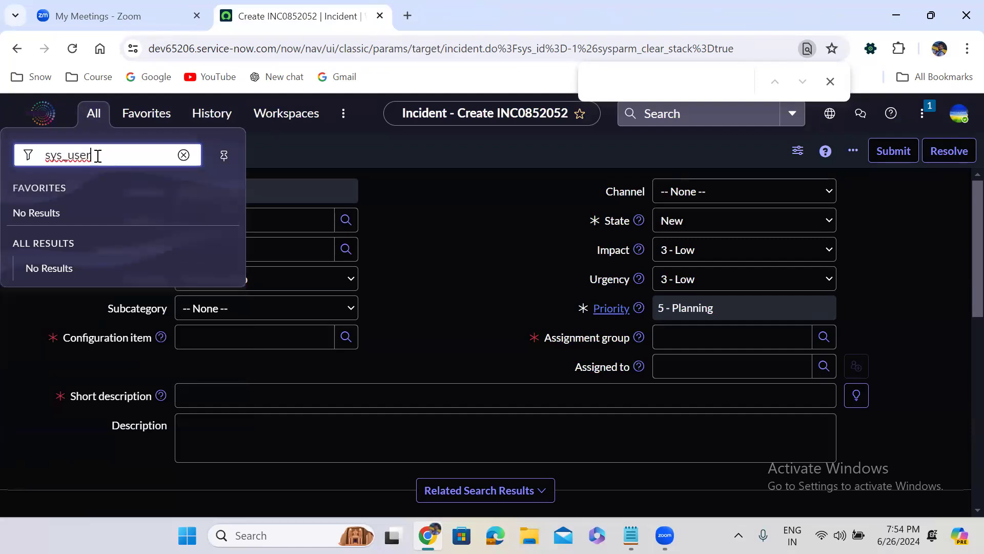
text(.list)
key(Return)
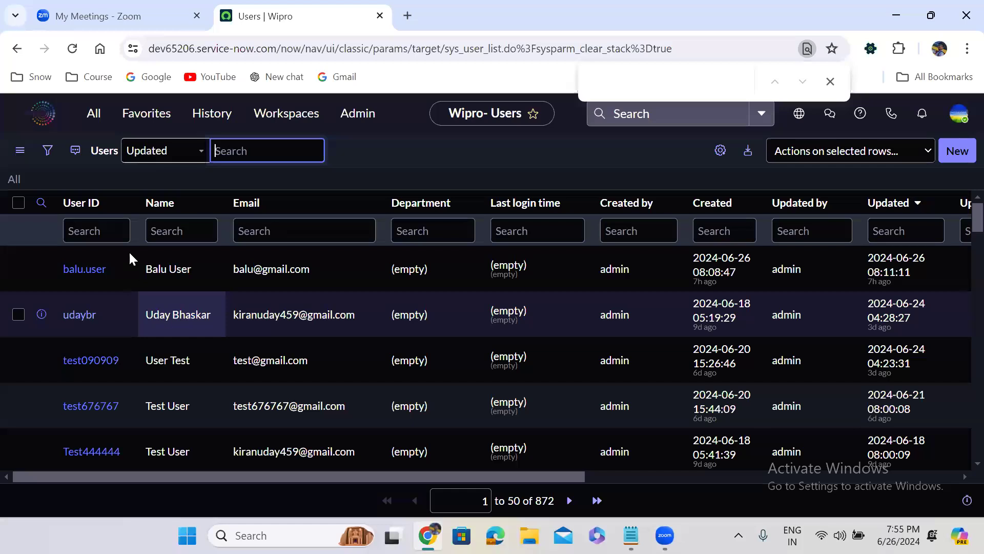
- Open the Users list again in a new tab, then return to the original Users tab
click(94, 113)
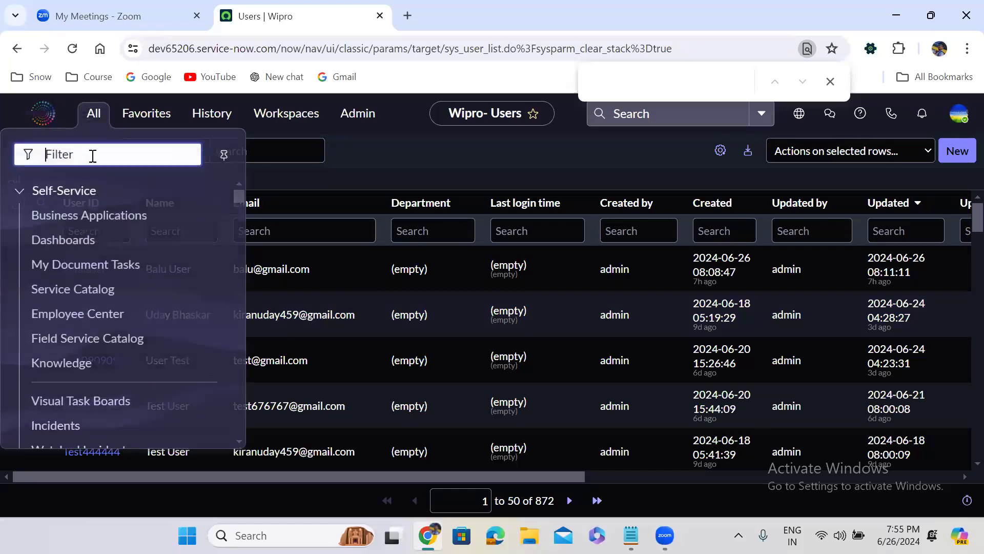
text(sys)
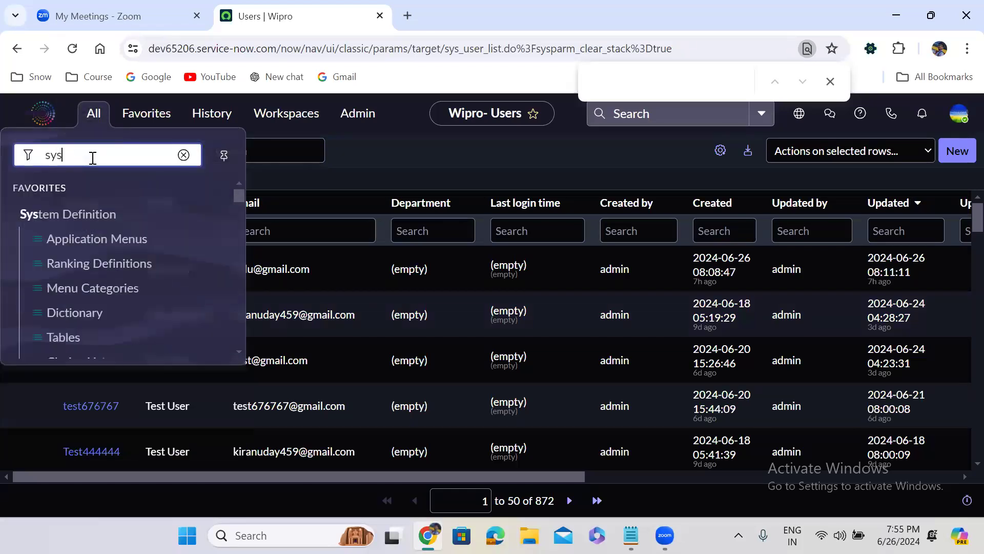
text(_user)
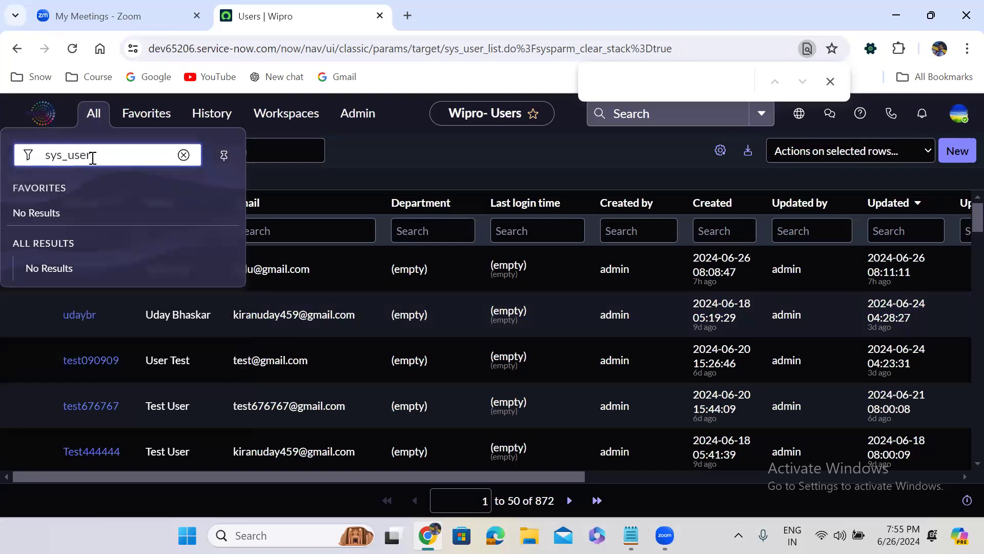
text(.list)
key(Return)
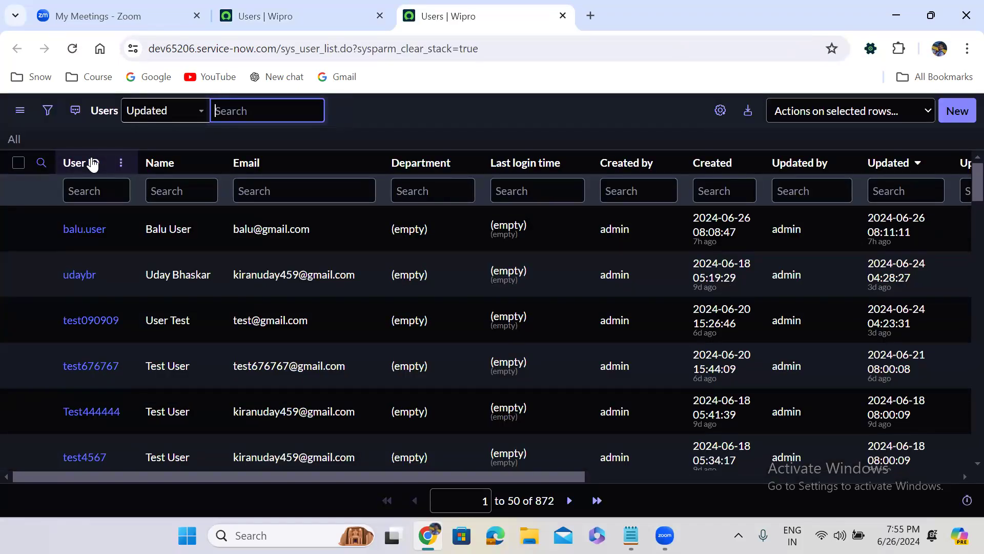
click(266, 16)
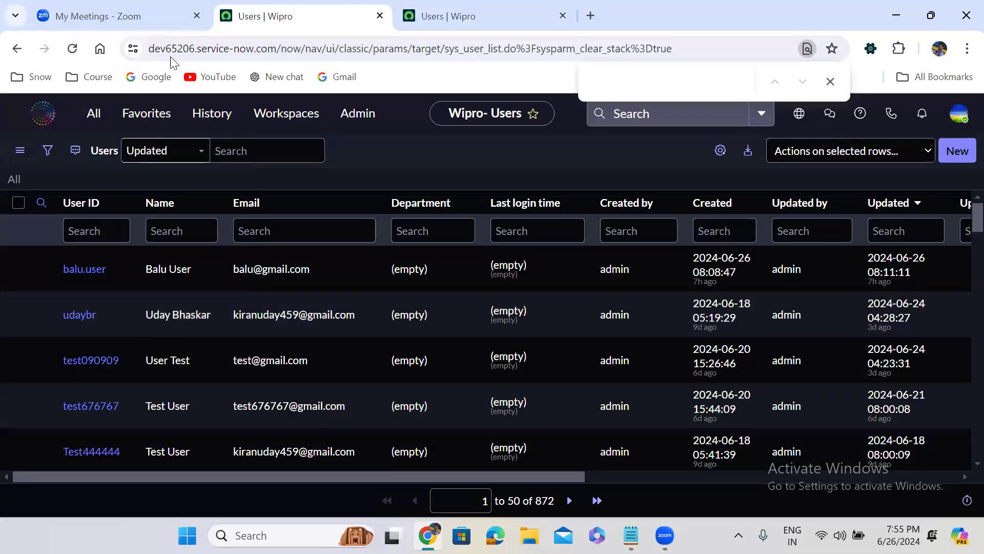
click(93, 114)
- Open the Groups list with sys_user_group.list, then again in a new tab with sys_user_group.LIST
text(sys_user_)
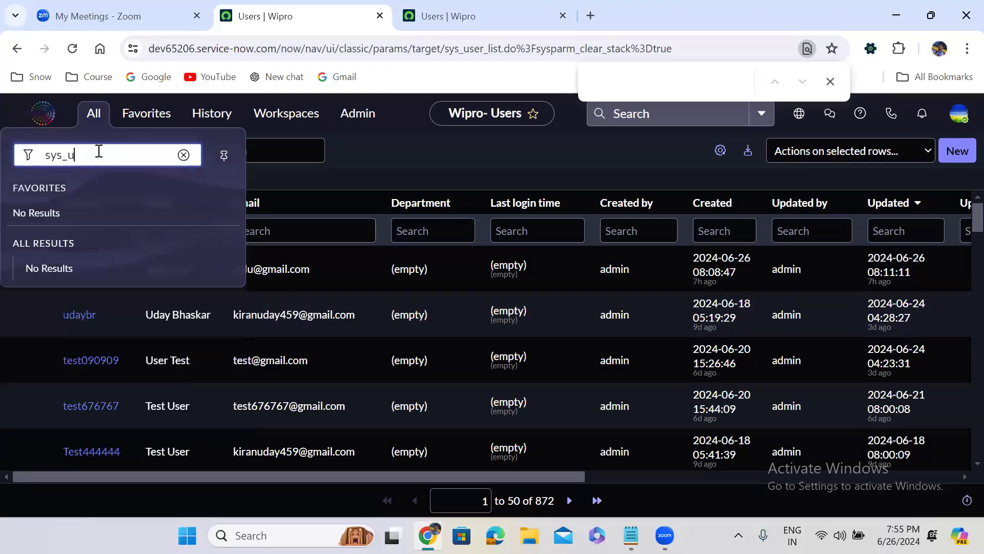
text(group.list)
key(Return)
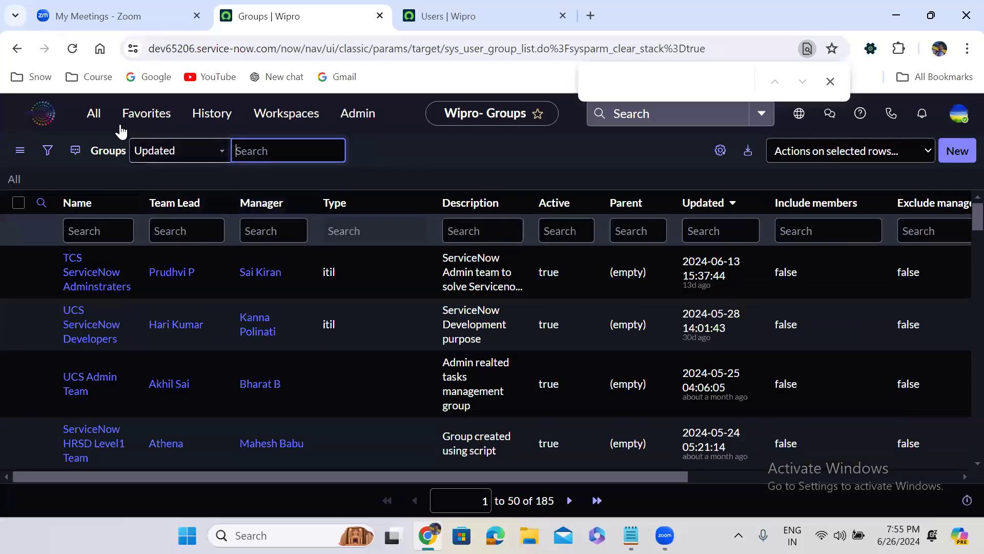
click(96, 115)
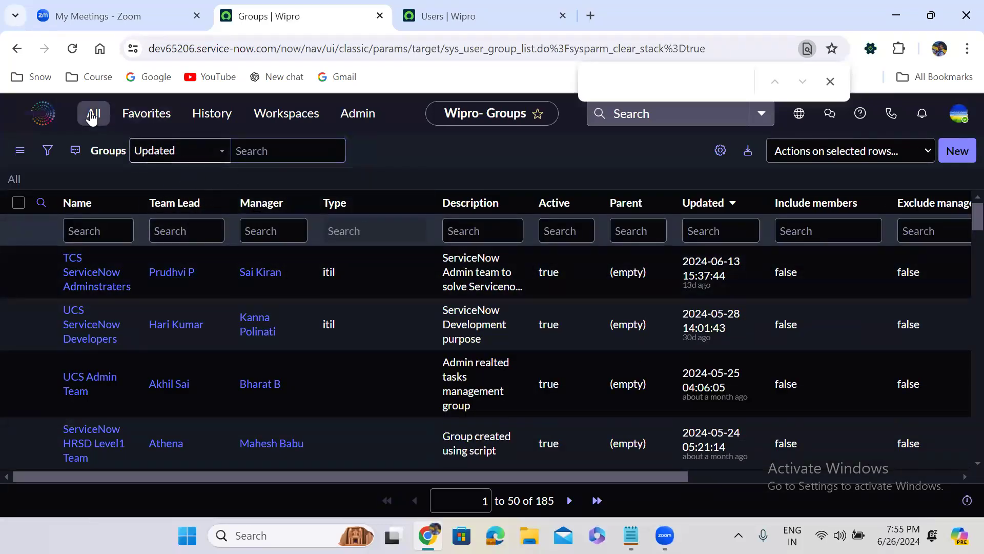
text(sys)
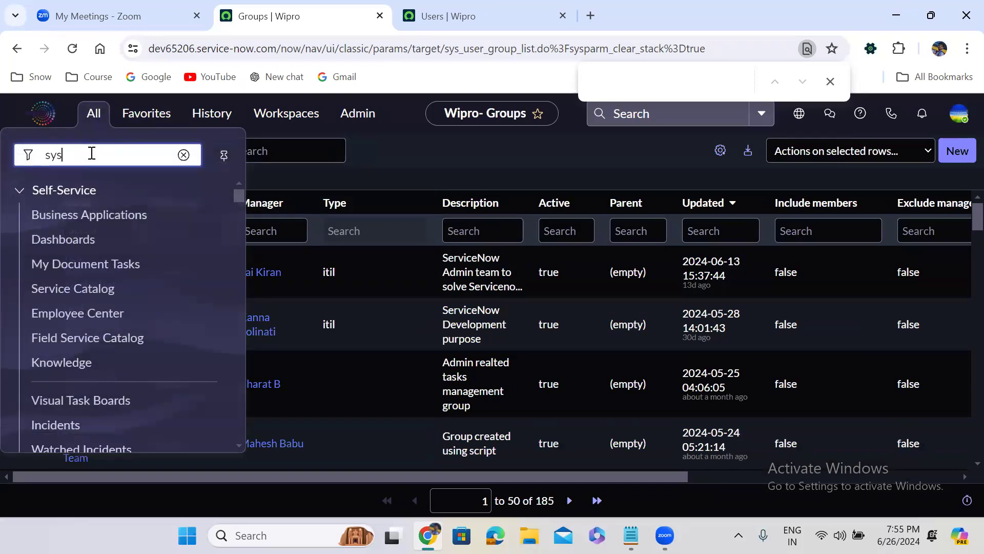
text(_user)
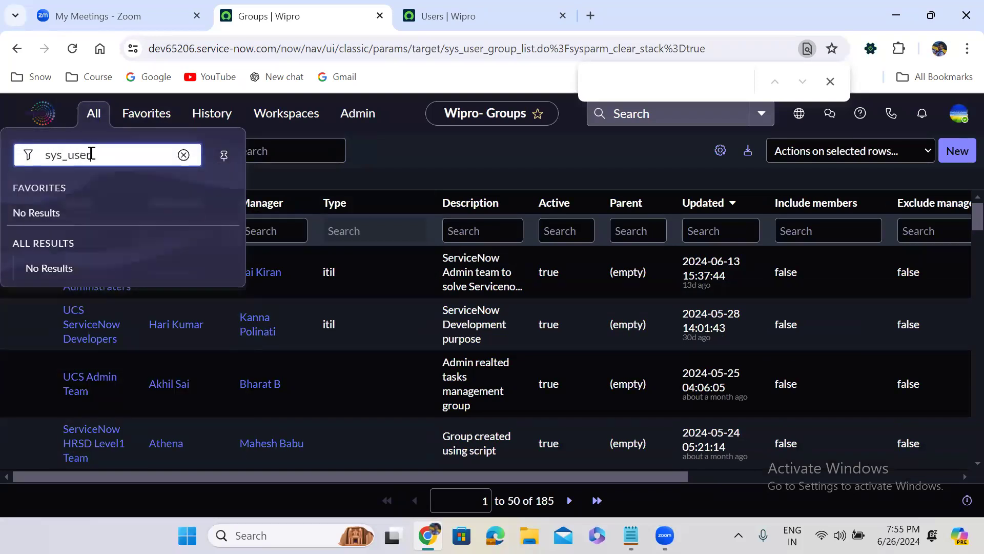
text(_group.LIST)
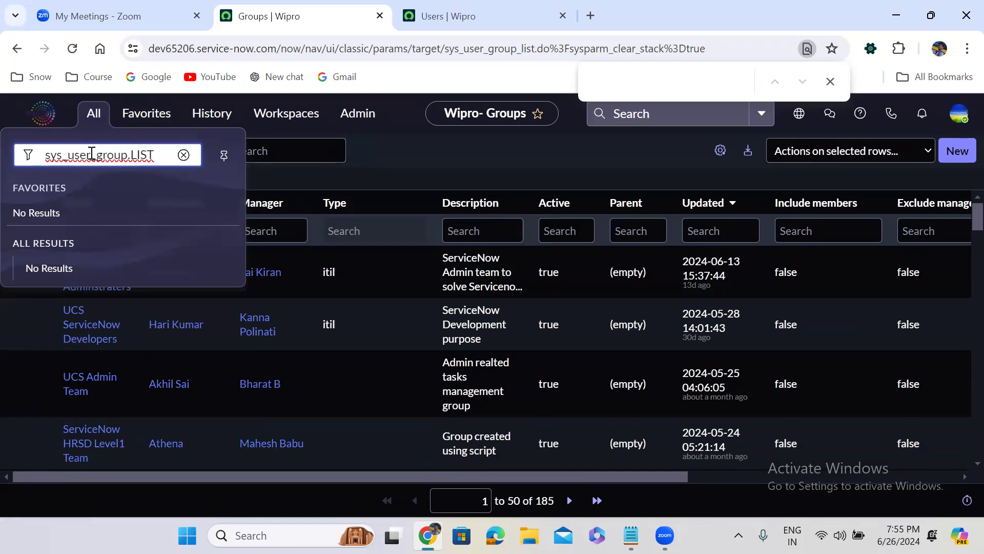
key(Return)
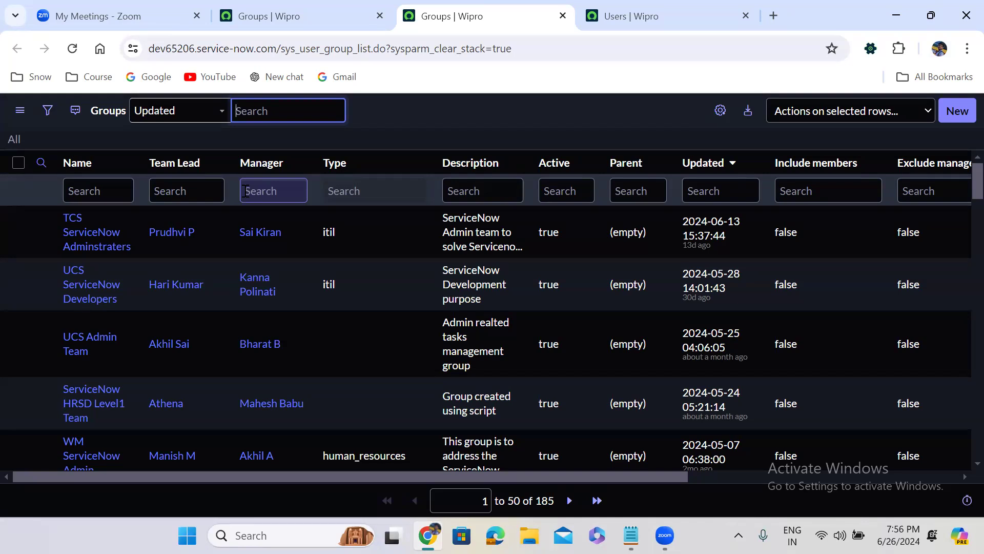
- From the second Groups tab, close all tabs to its right
click(365, 12)
right_click(366, 12)
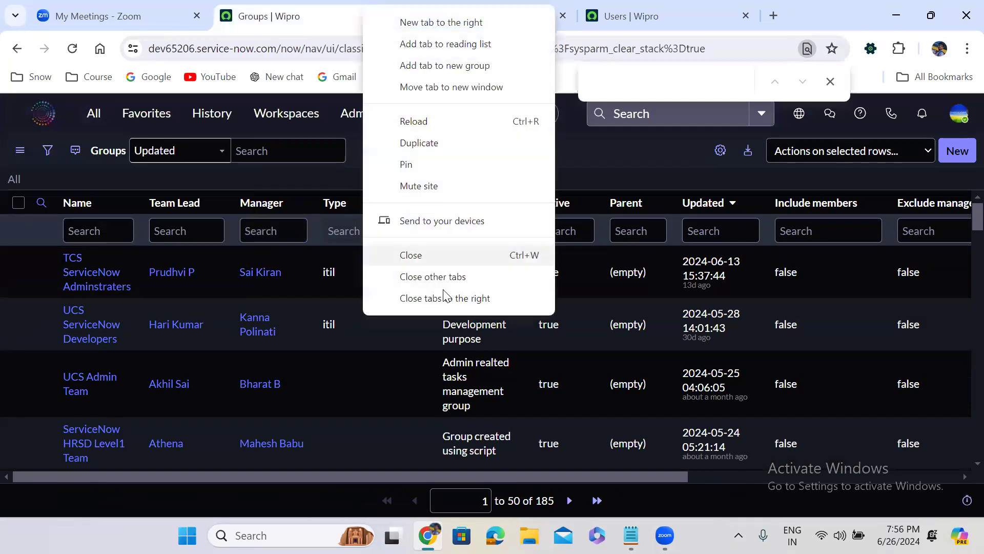
click(441, 297)
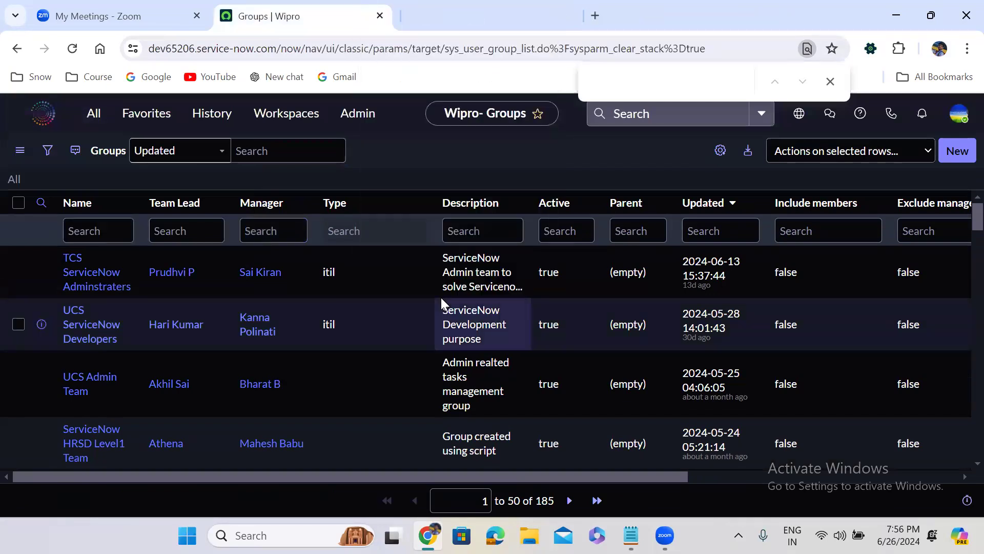
click(98, 117)
text(sy)
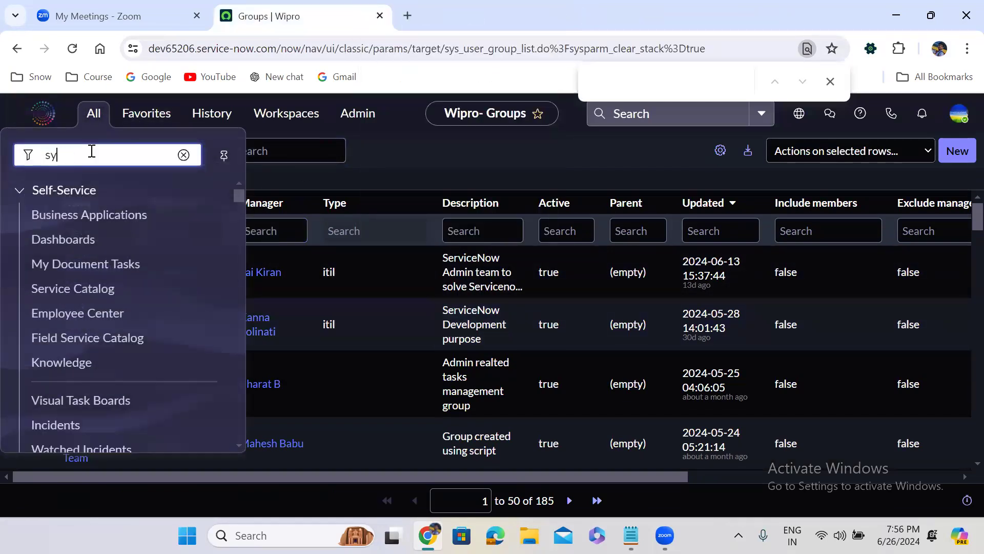
text(s_user)
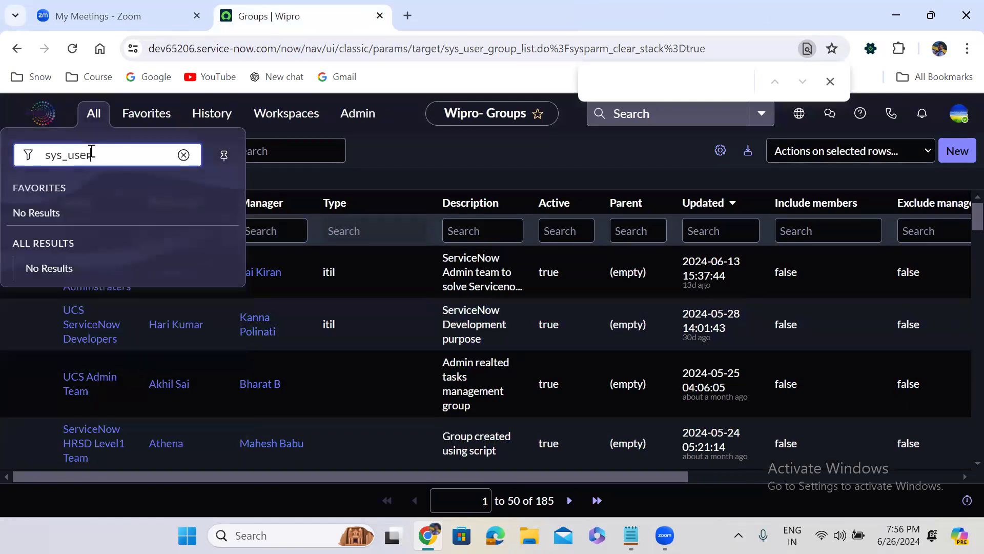
text(_filter)
key(Return)
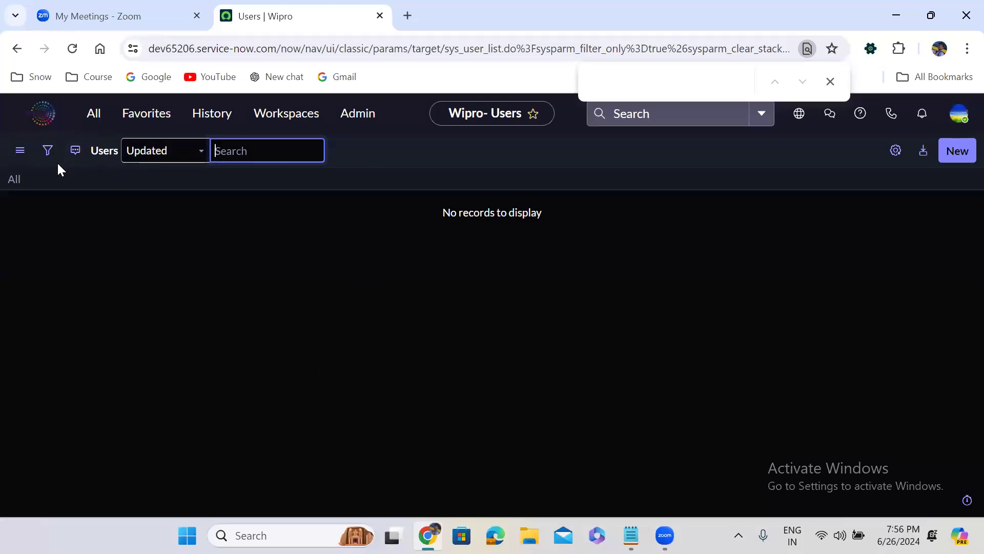
click(93, 112)
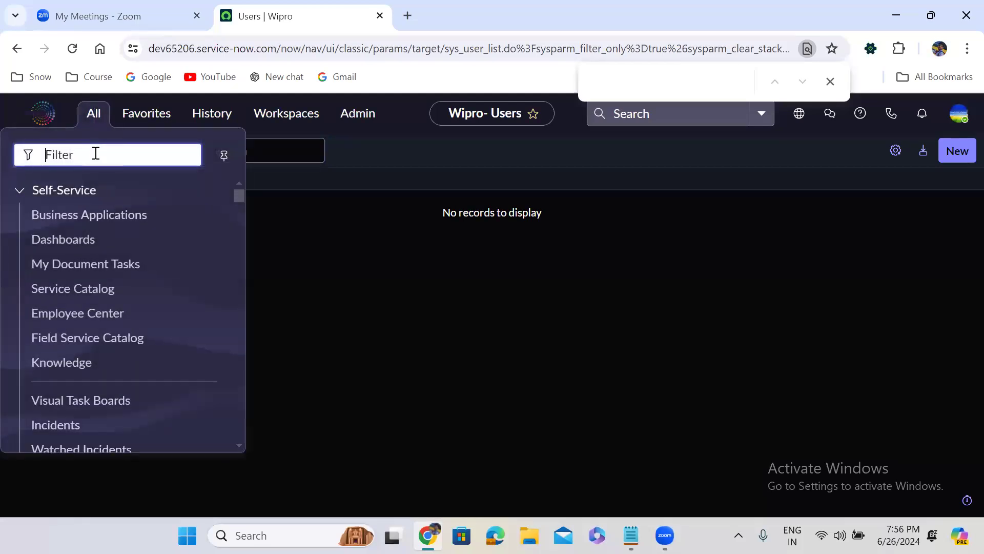
text(inciden)
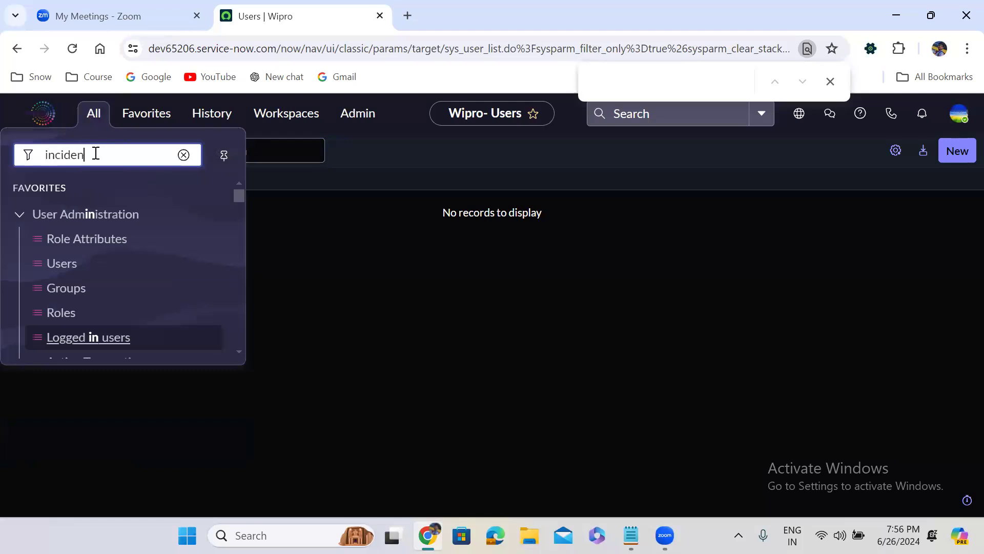
text(t.LIST)
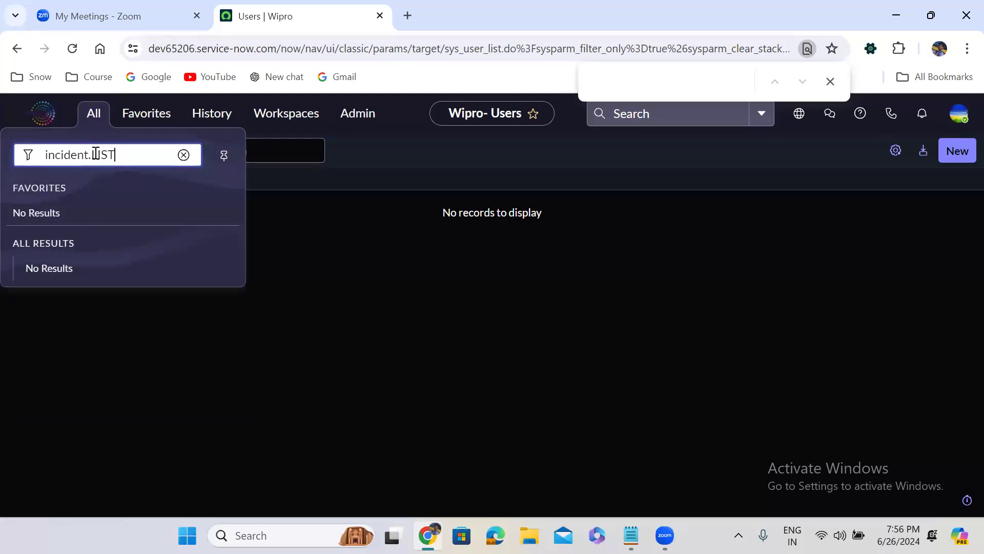
key(Return)
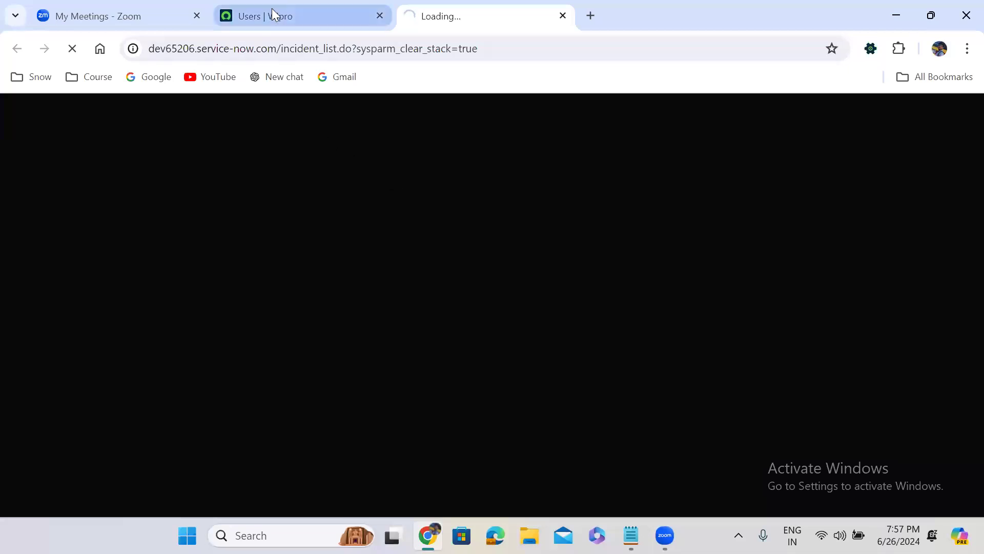
mouse_move(271, 8)
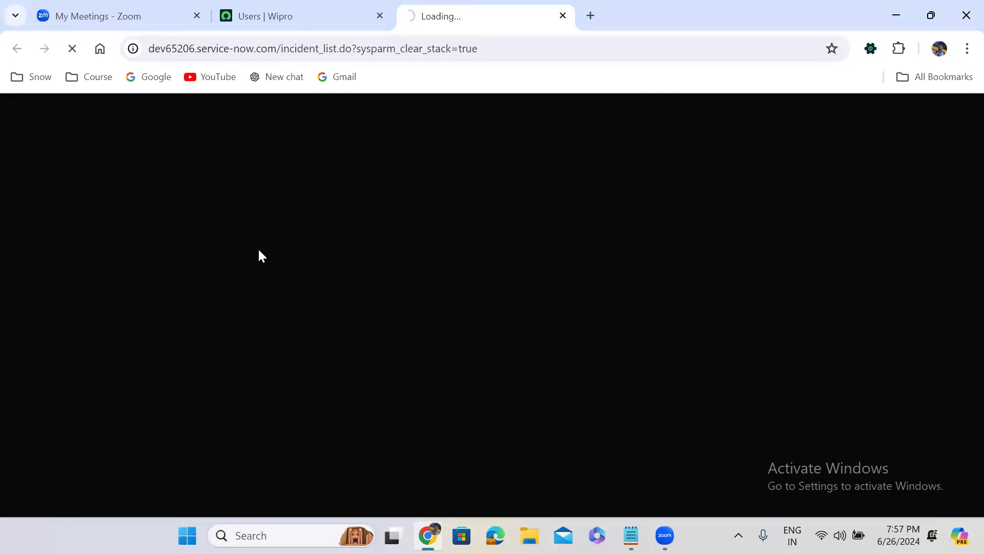
click(563, 16)
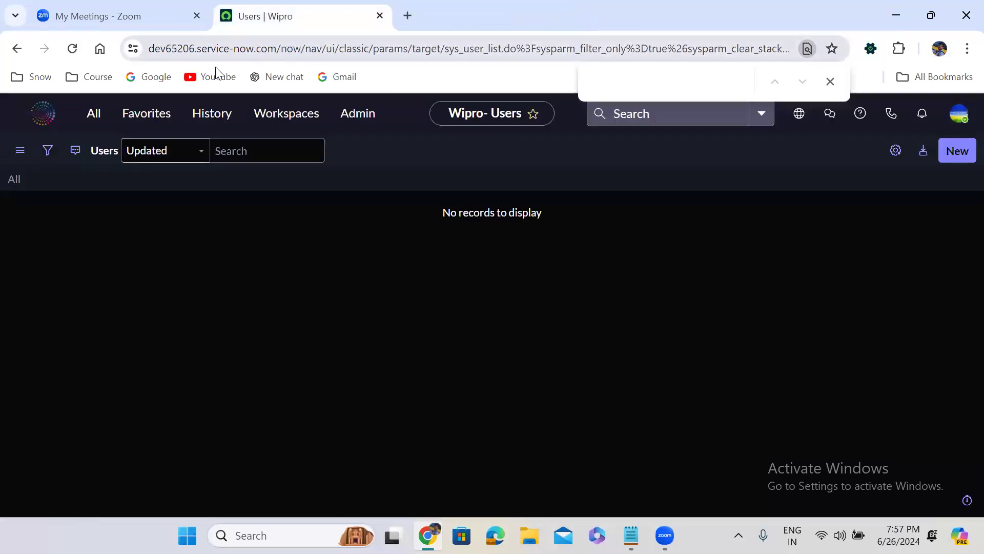
- Try opening the filter-only incident list with 'incident filter' and 'incidentfilt' in the navigator
click(92, 128)
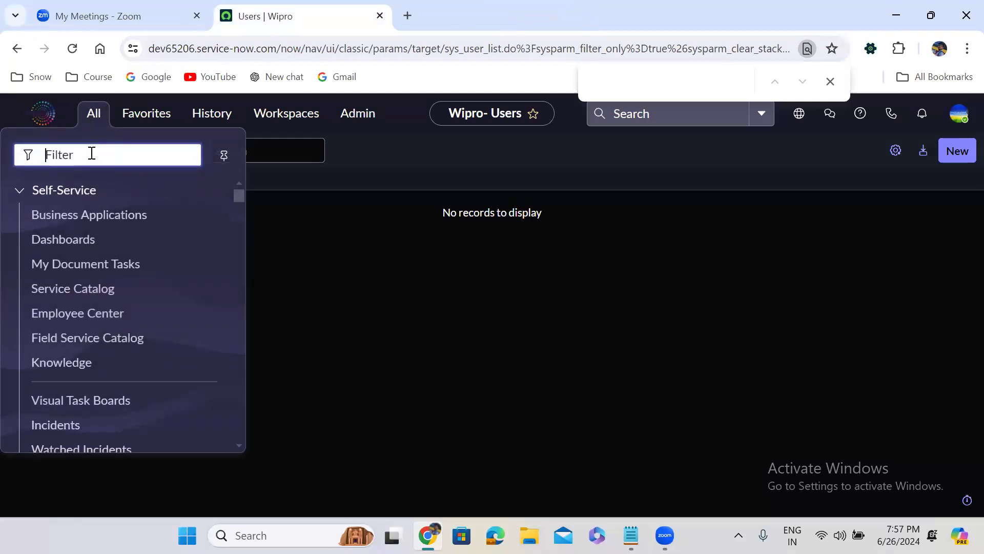
text(in)
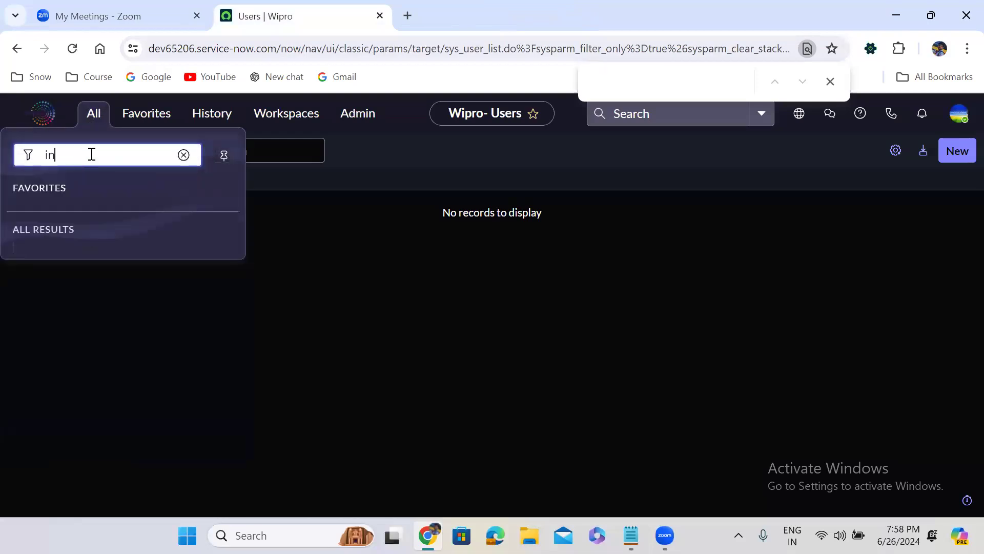
text(cident)
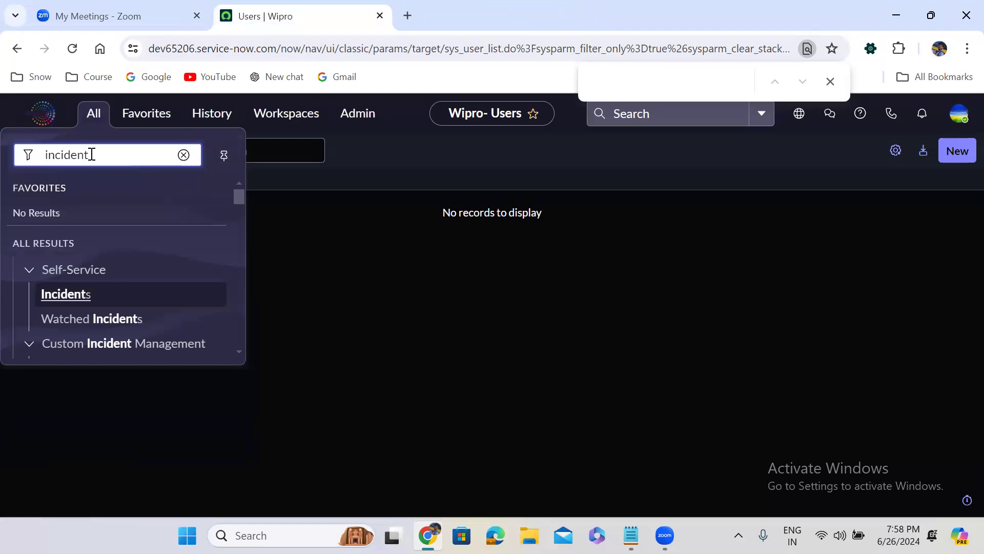
text( filter)
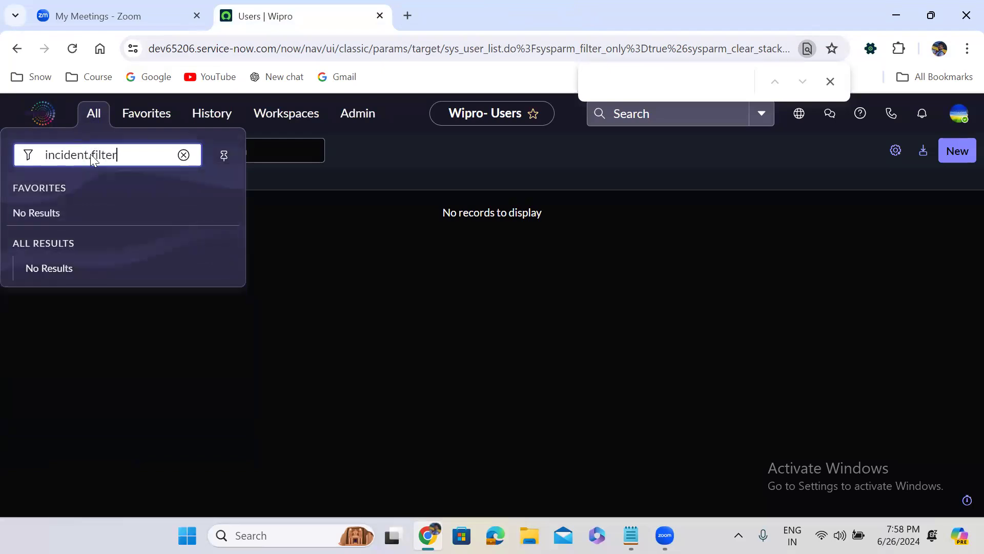
key(Return)
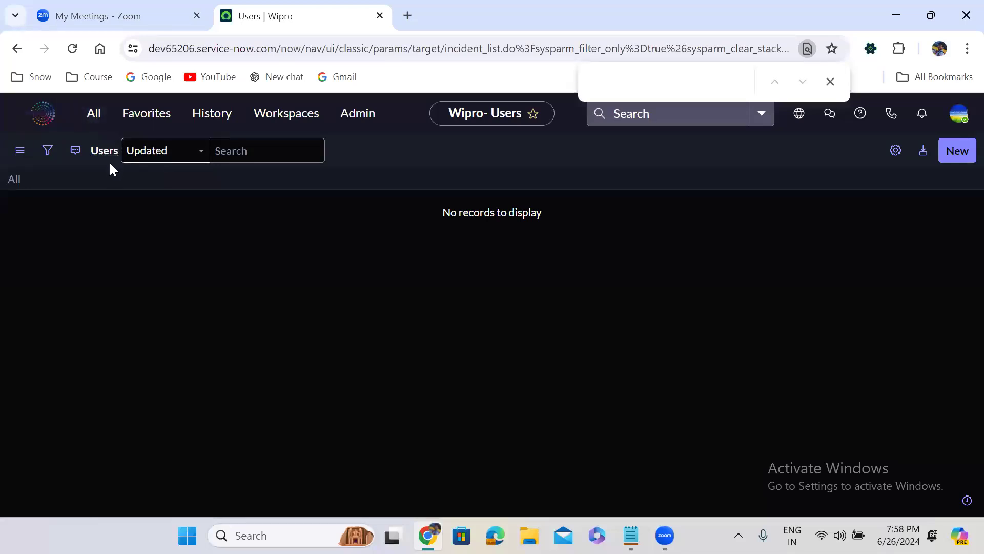
click(95, 114)
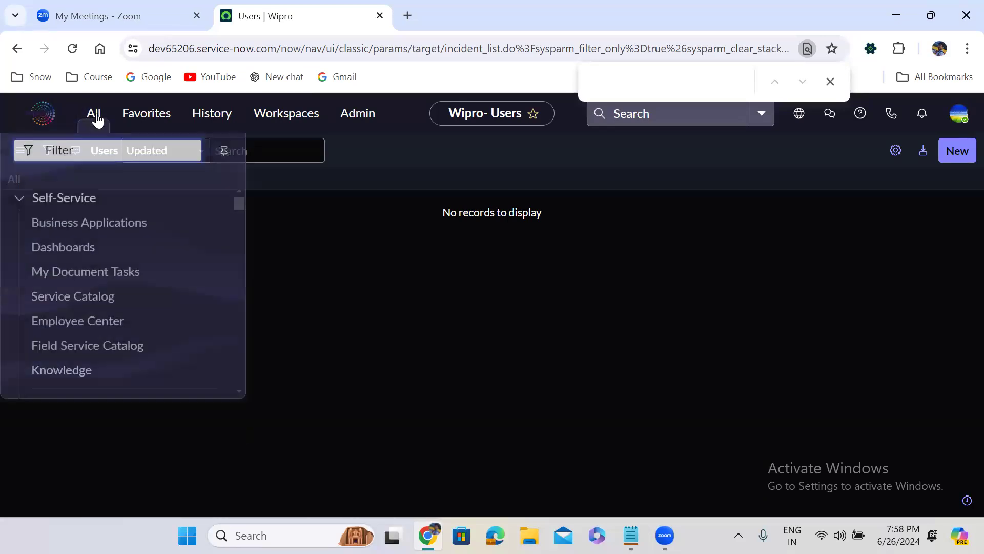
text(in)
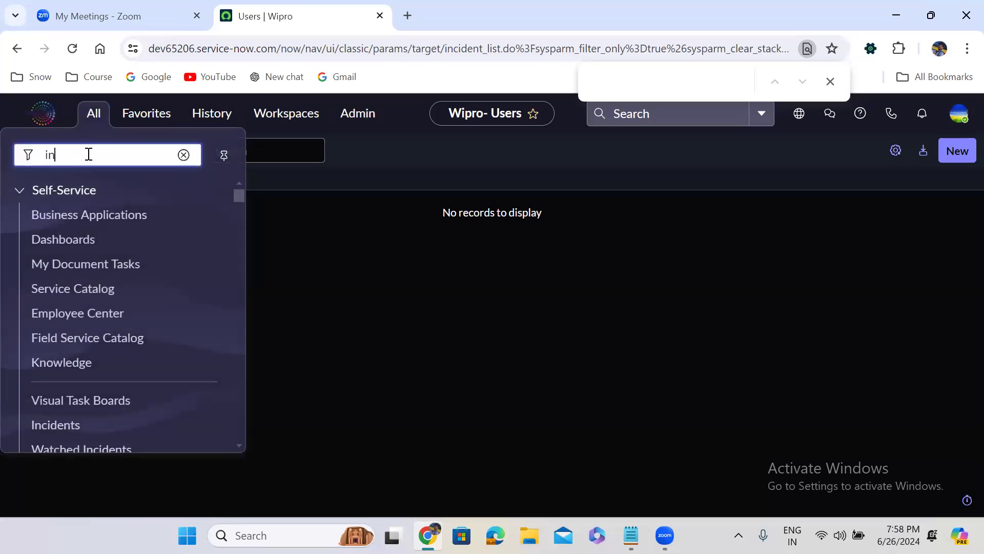
text(cident)
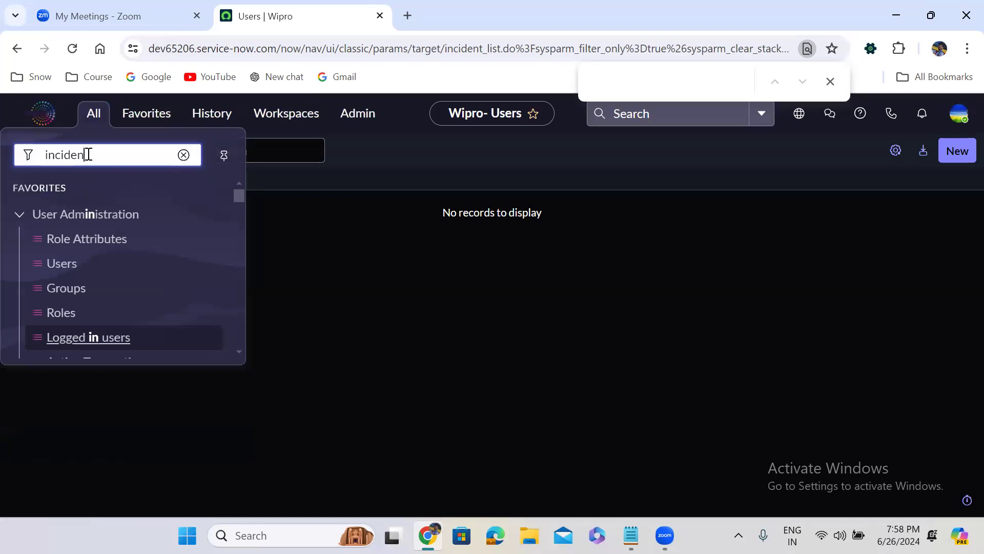
text(filter)
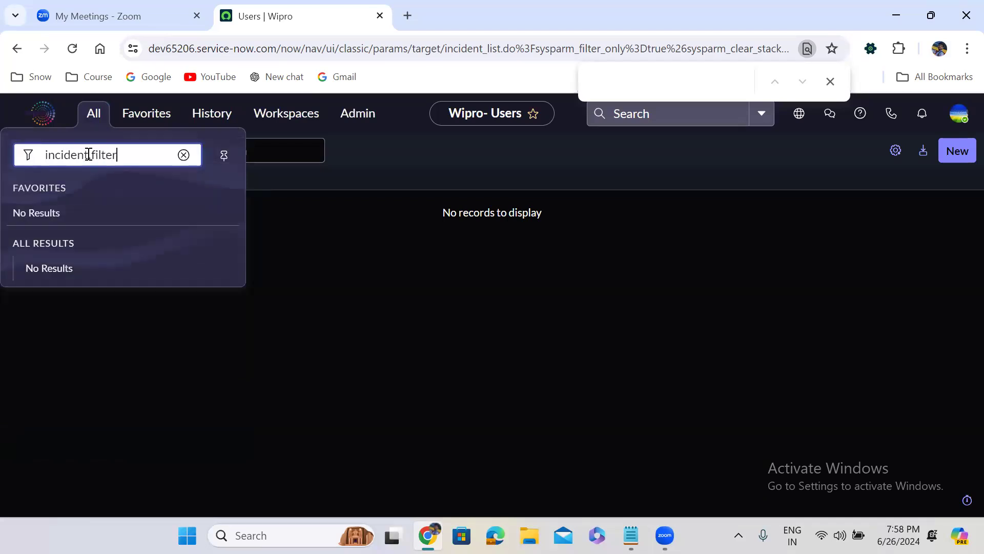
key(Escape)
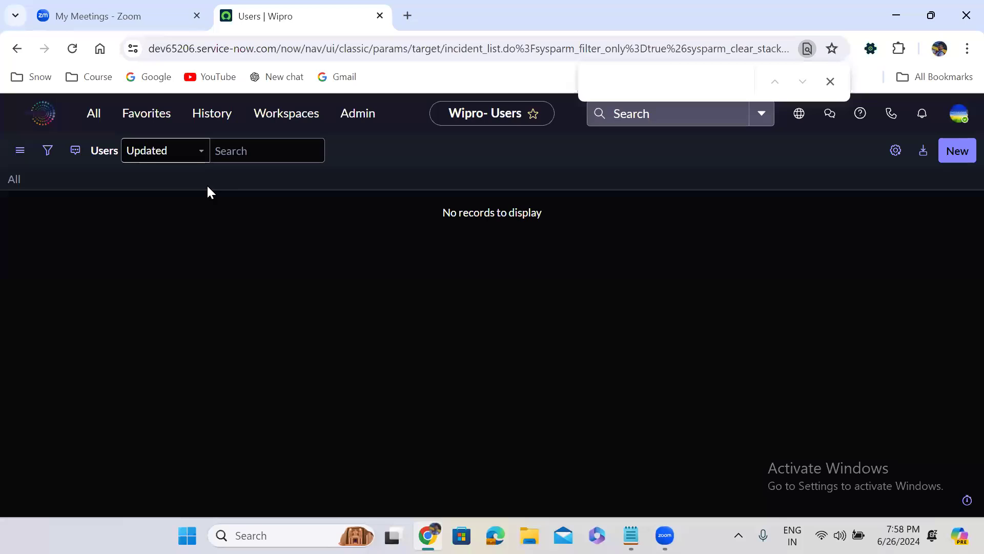
- Enter incident.FILTER to load the empty filter-only Incidents list in a new tab
click(94, 121)
text(incide)
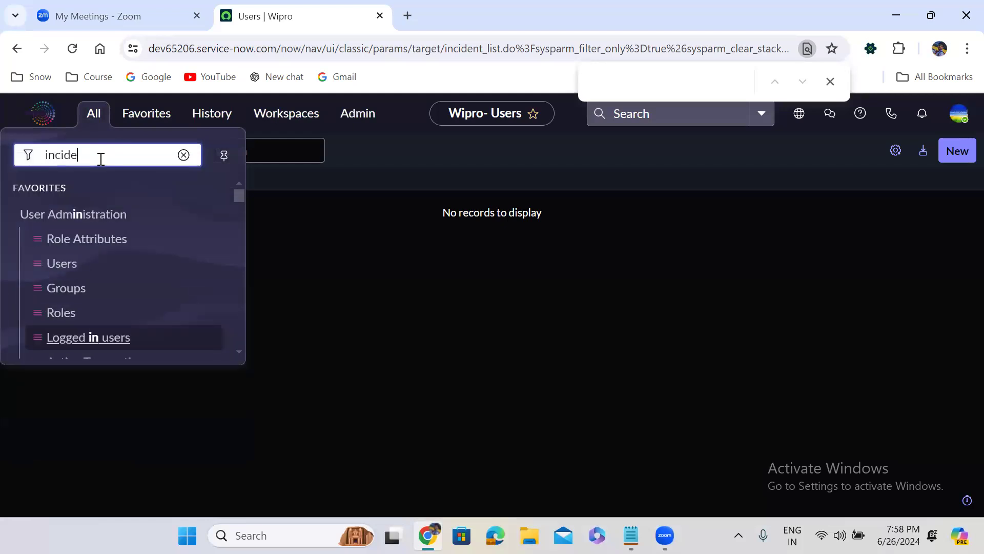
text(nt.FILTER)
key(Return)
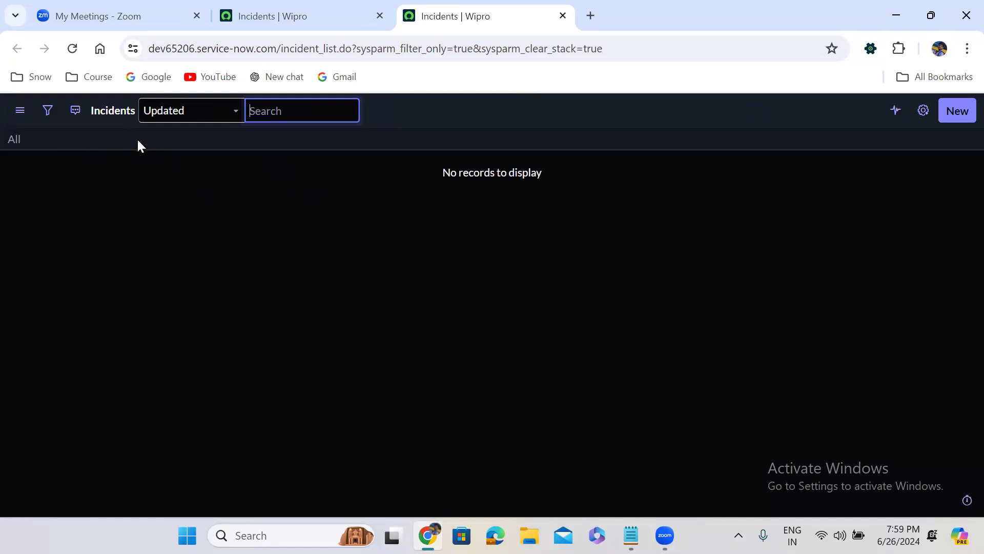
- In the other Incidents tab, start a filter condition on the Caller field
click(267, 10)
click(47, 151)
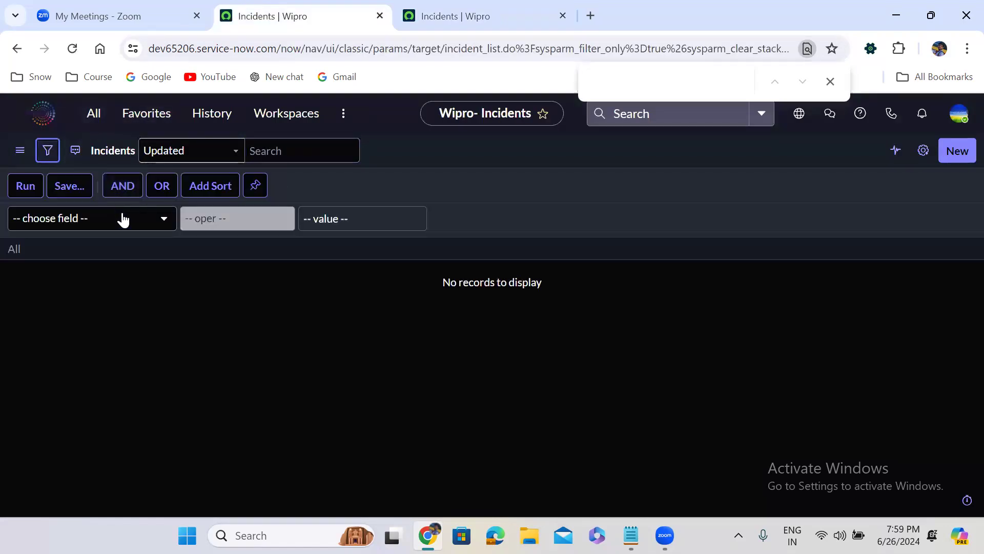
click(122, 216)
text(name)
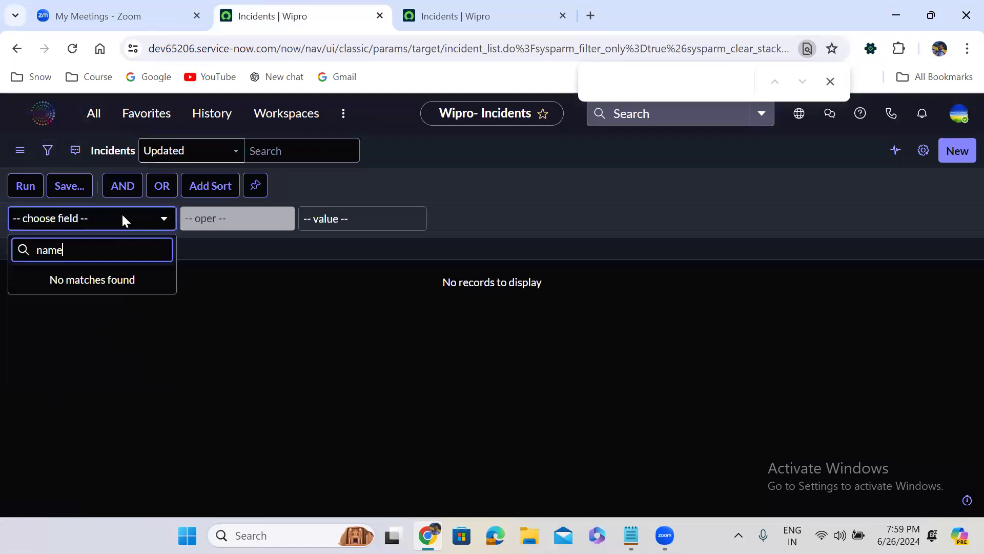
key(BackSpace)
key(BackSpace)
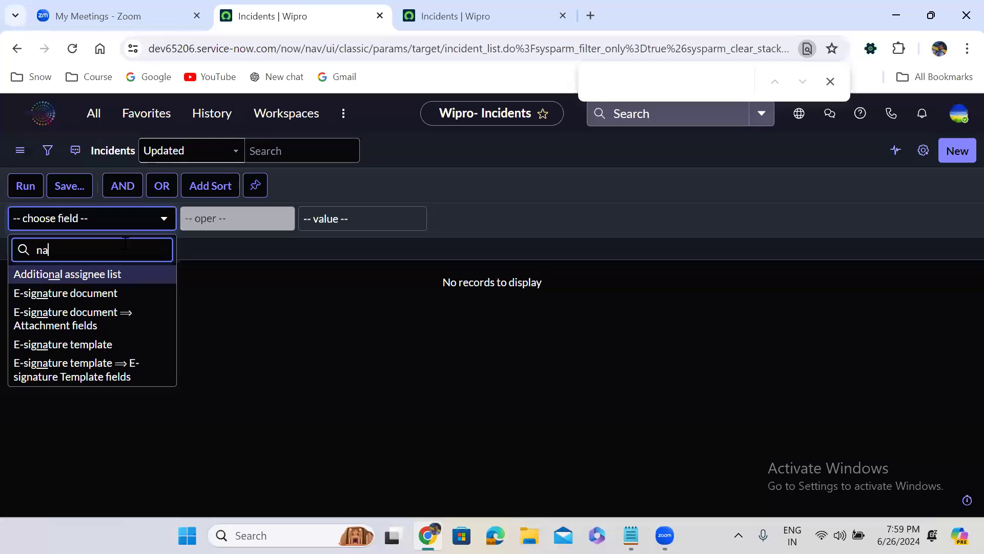
key(ctrl+a)
text(caller)
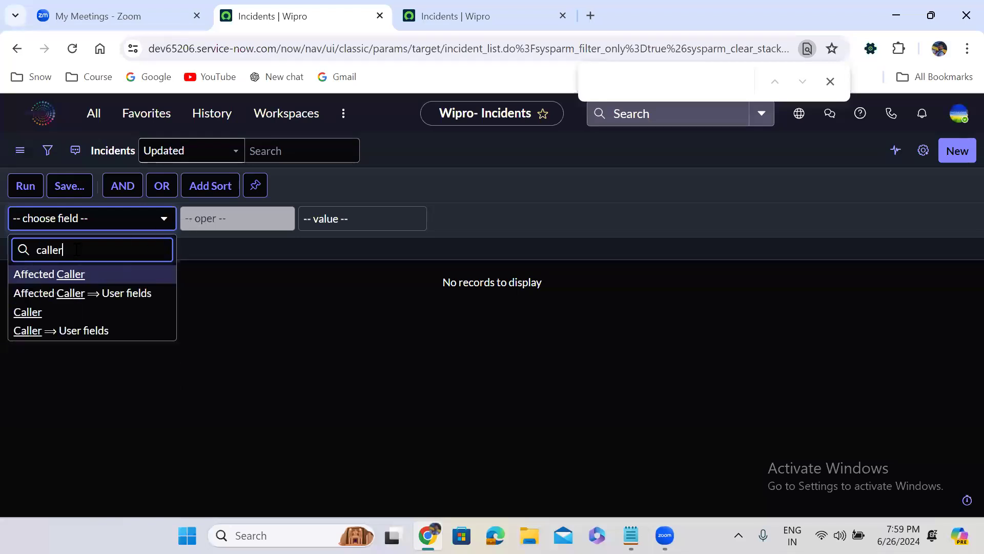
click(83, 311)
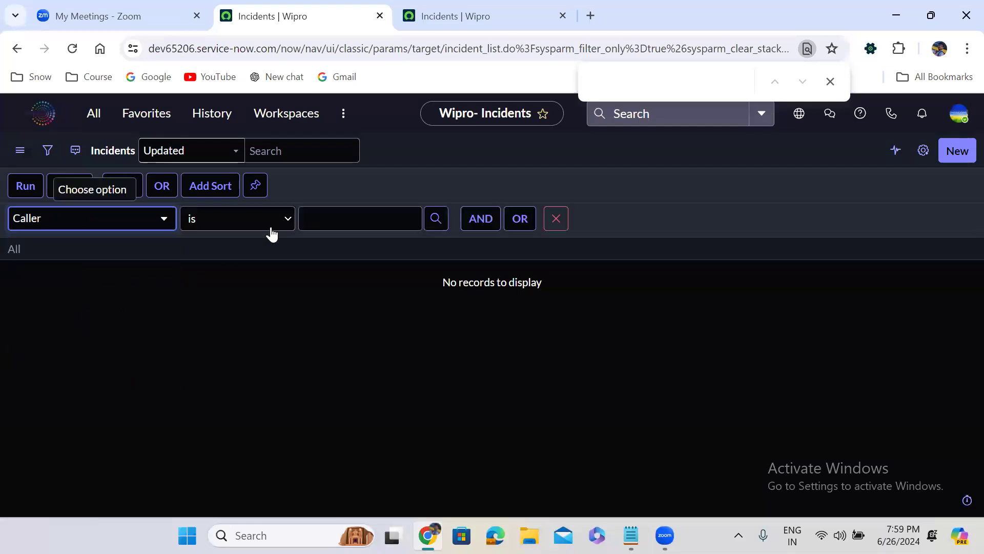
- Set Caller is to the suggested user and run the filter, leaving 5 incidents
click(316, 214)
text(abel)
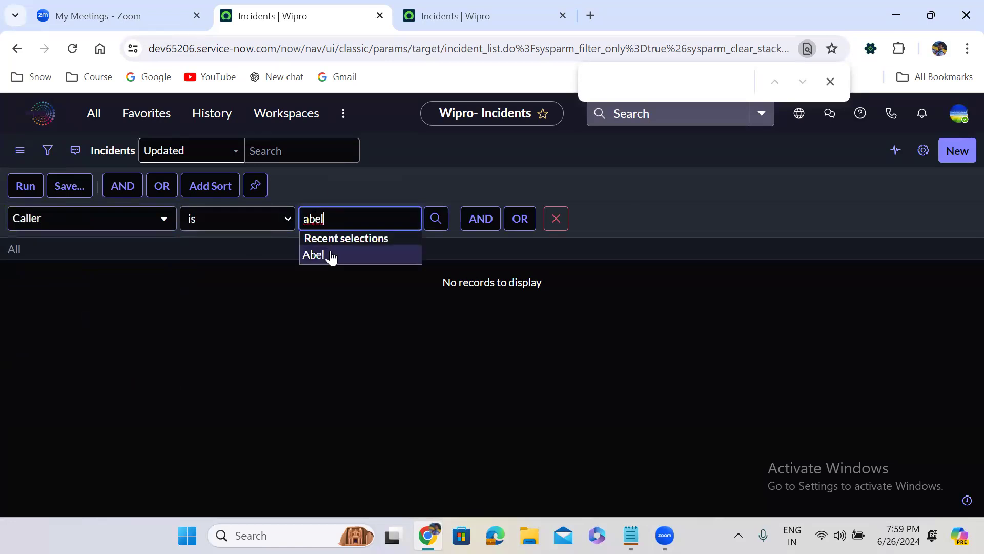
click(329, 255)
click(14, 191)
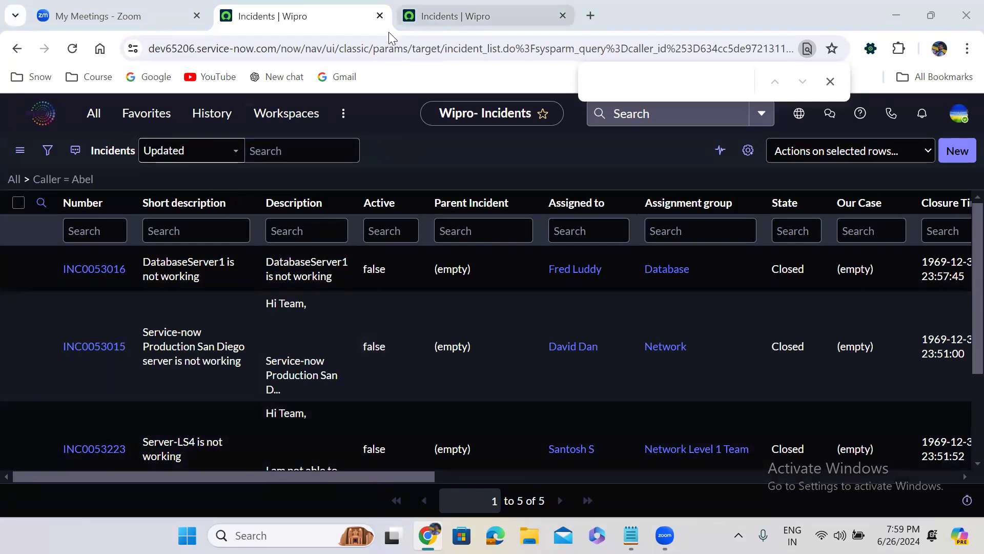
- Enter sys_user.filter, then sys_user.FILTER to open a filter-only Users list in a new tab
click(94, 113)
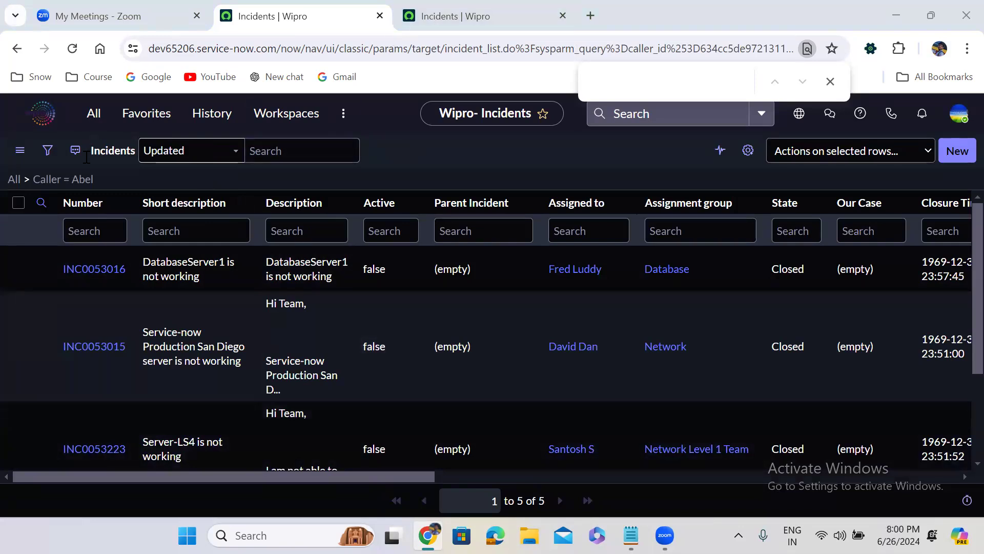
text(sys)
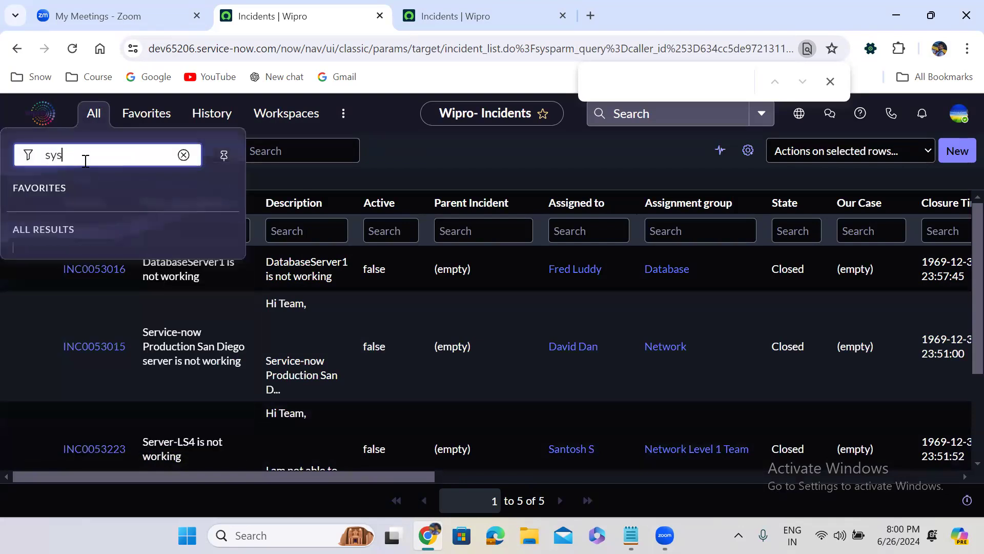
text(_user.filter)
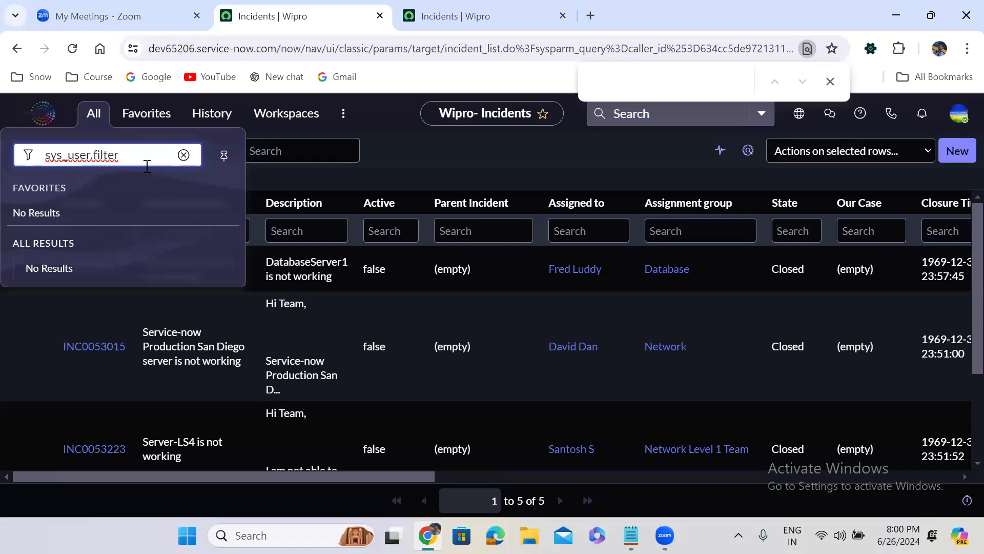
key(Return)
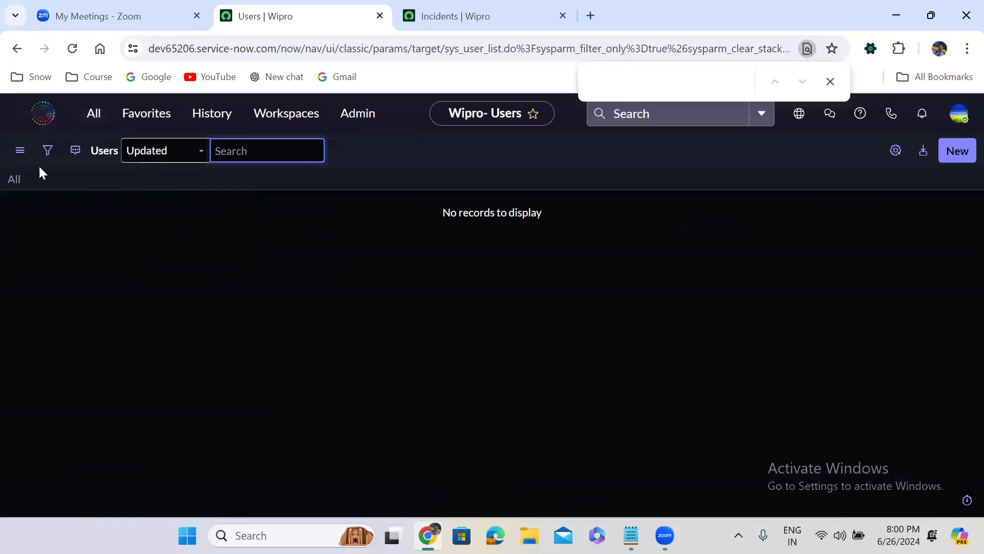
click(91, 111)
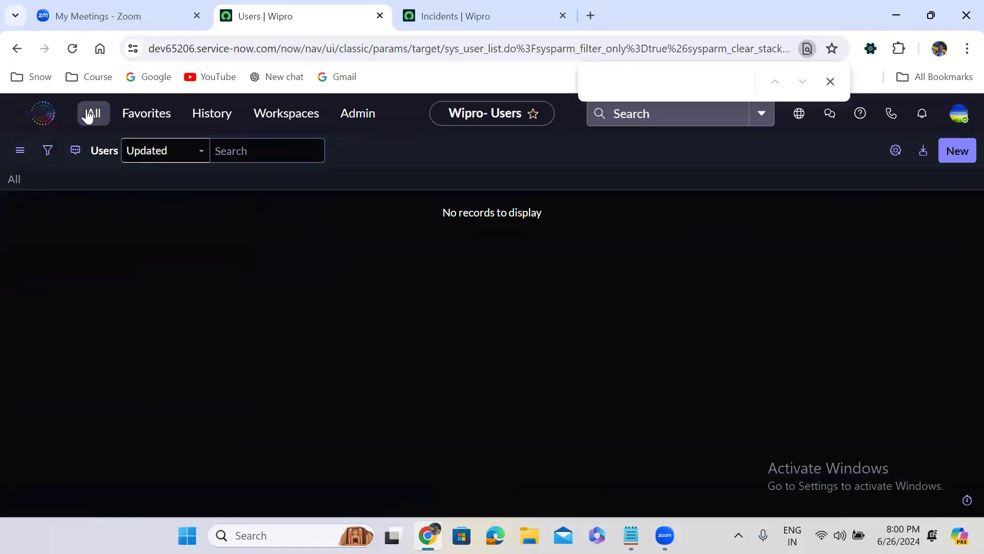
text(sy)
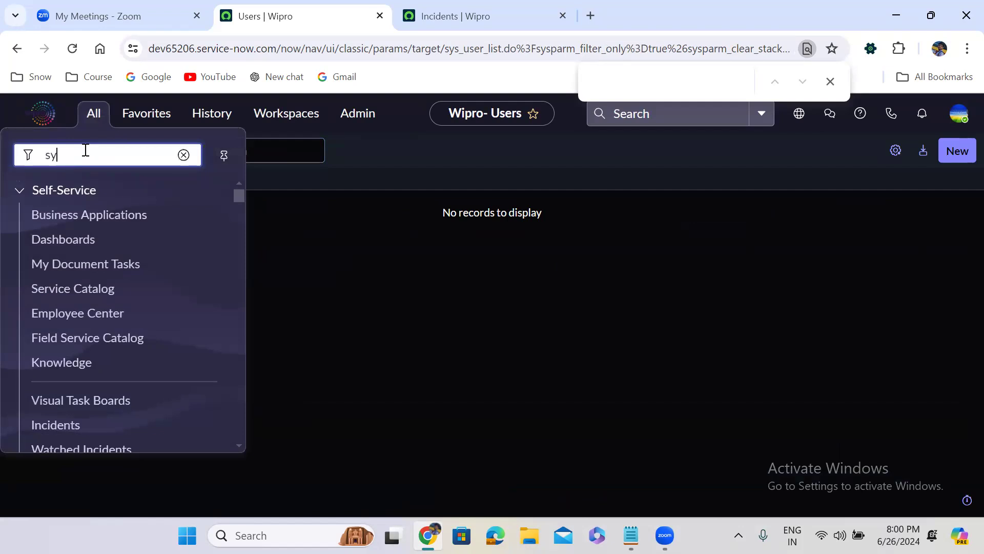
text(s_user)
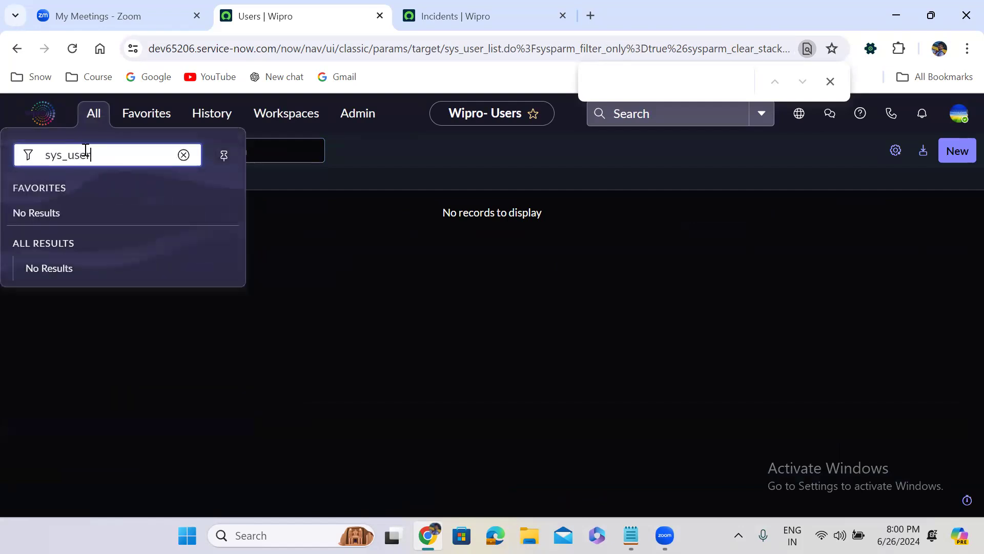
text(.FILTER)
key(Return)
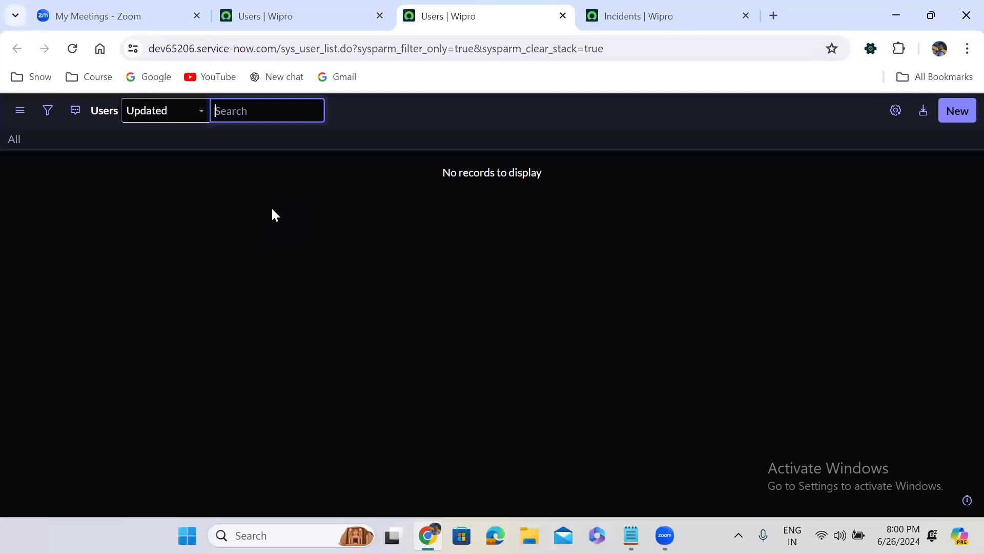
- From the full-UI Users tab, enter u_incident.config to open the u_incident configuration page
click(241, 20)
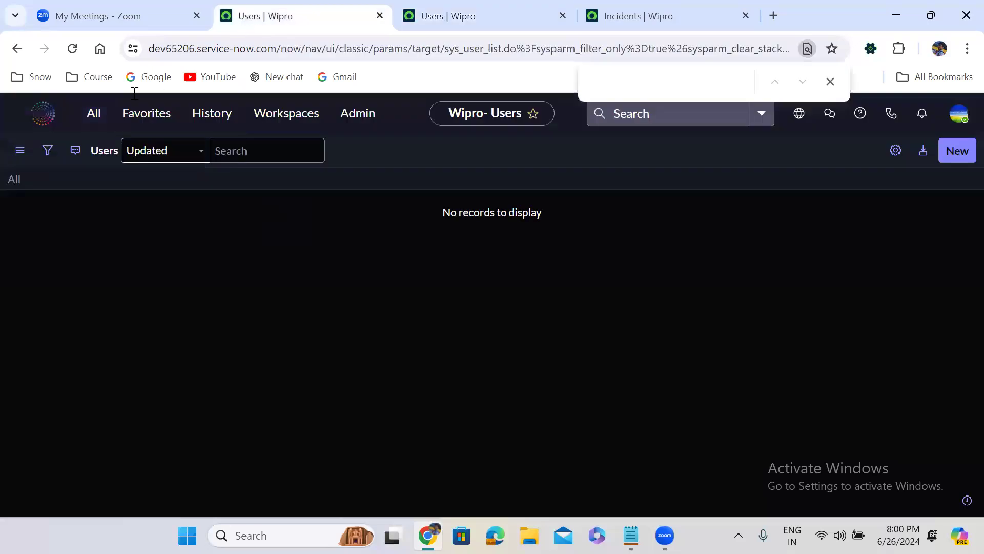
click(93, 117)
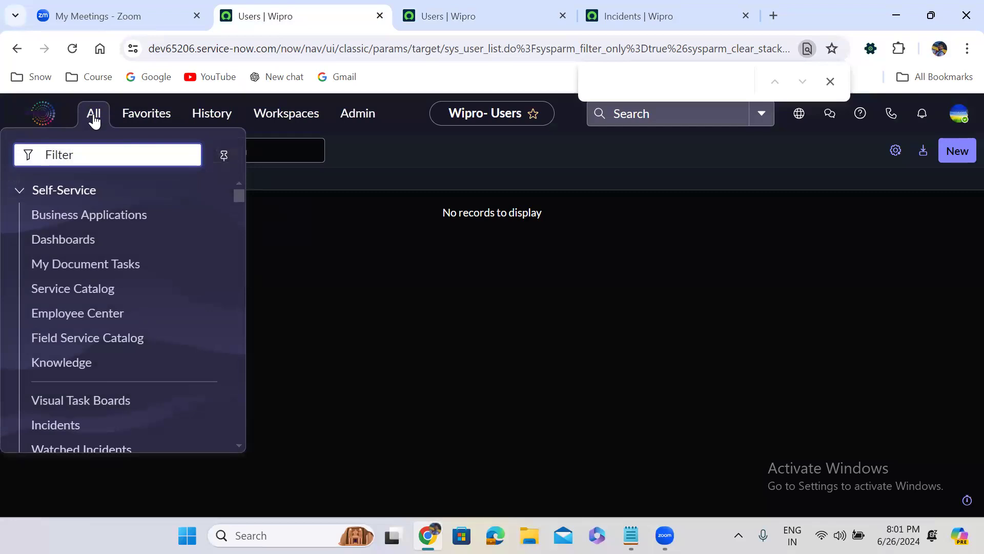
text(incident)
key(BackSpace)
key(BackSpace)
key(BackSpace)
key(BackSpace)
key(BackSpace)
key(BackSpace)
key(BackSpace)
key(BackSpace)
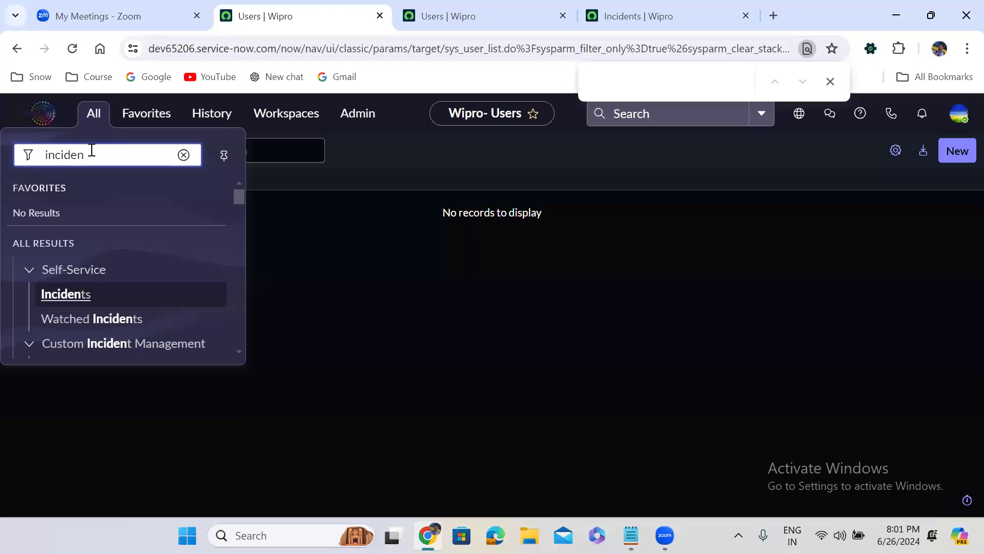
text(u_)
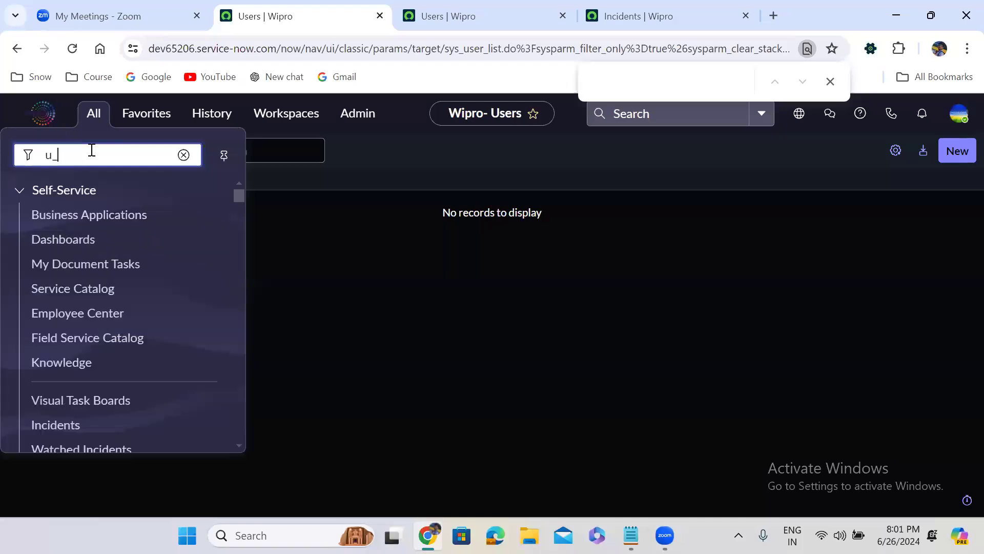
text(inciden)
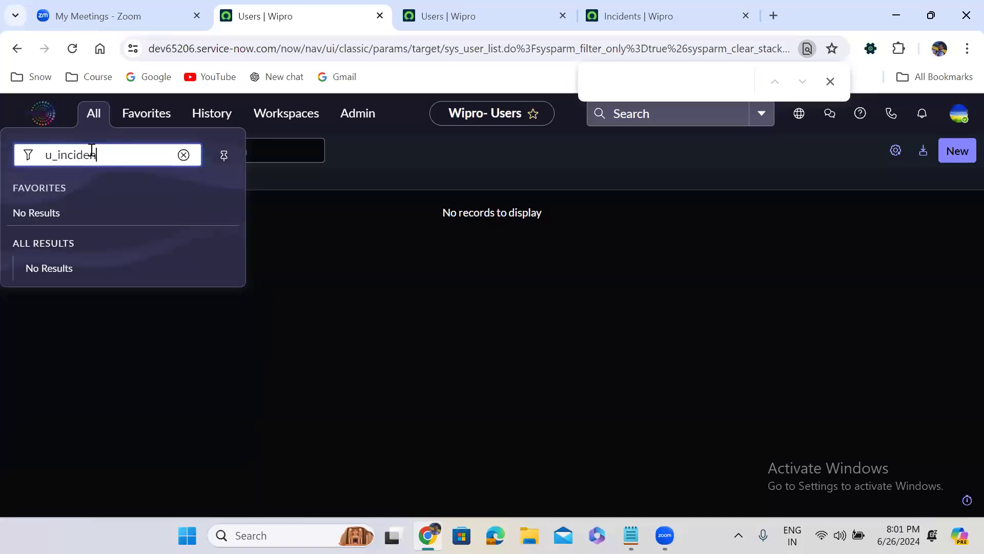
text(t.config)
key(Return)
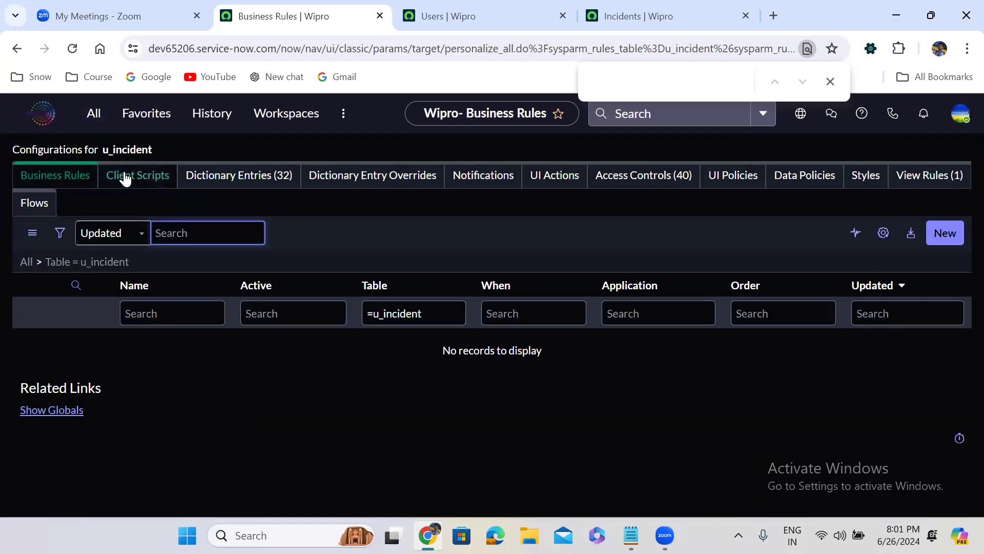
- Review u_incident's overrides, notifications, UI actions, access controls, policies, styles and view rules, ending on dictionary entries
click(228, 176)
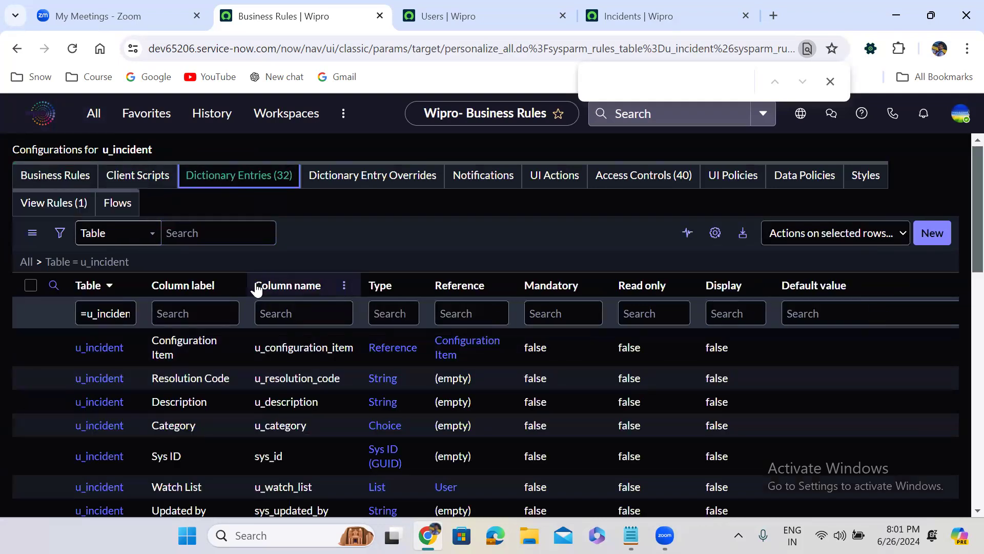
click(395, 176)
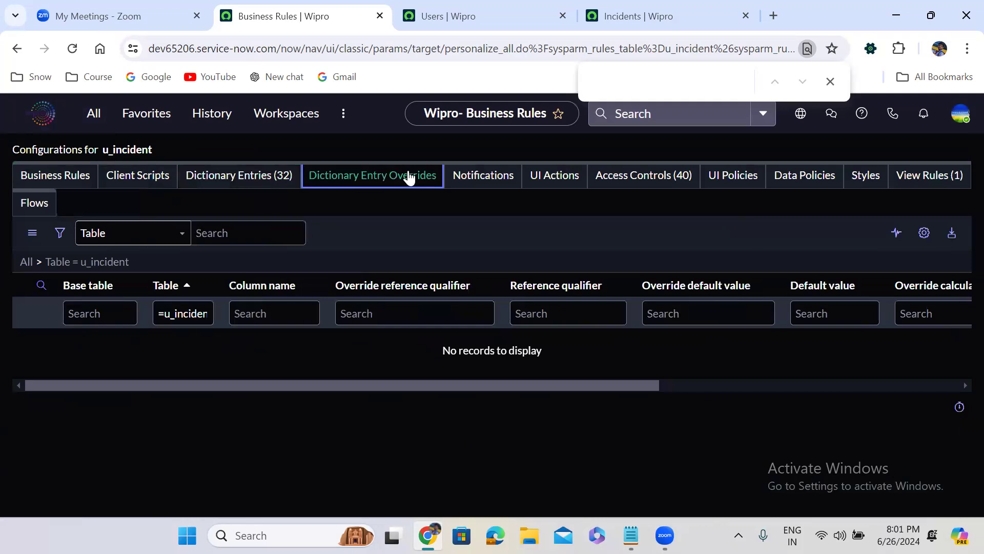
click(485, 177)
click(554, 176)
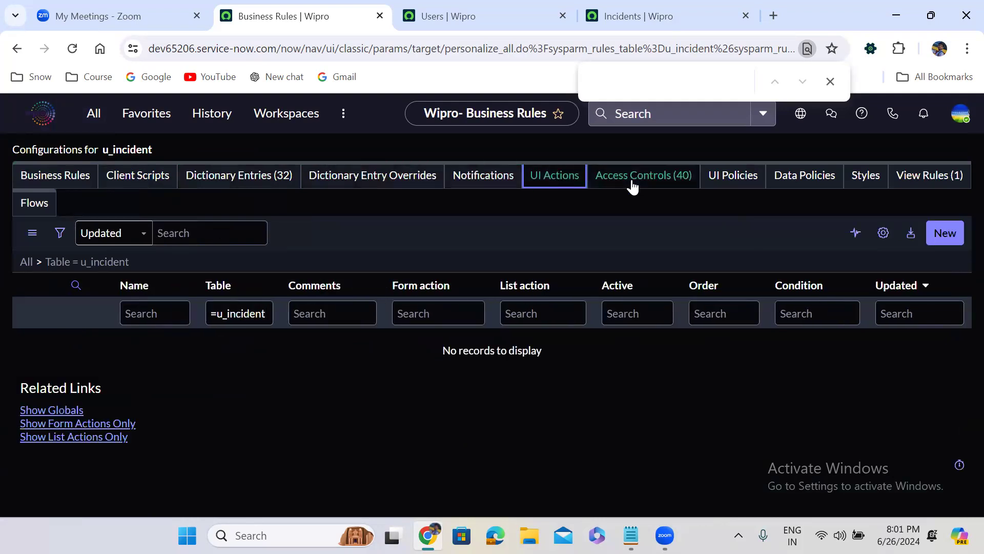
click(662, 181)
click(715, 184)
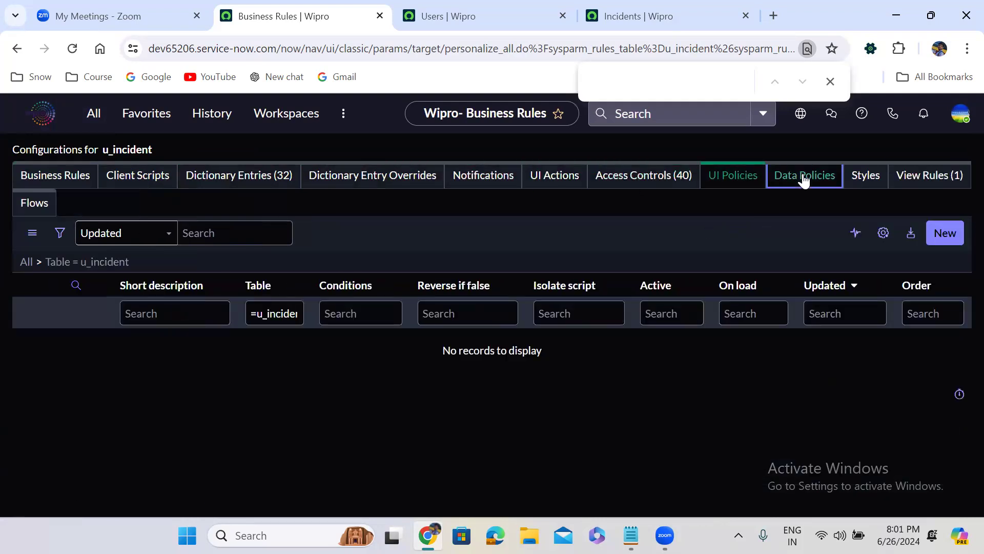
click(806, 179)
click(873, 179)
click(929, 183)
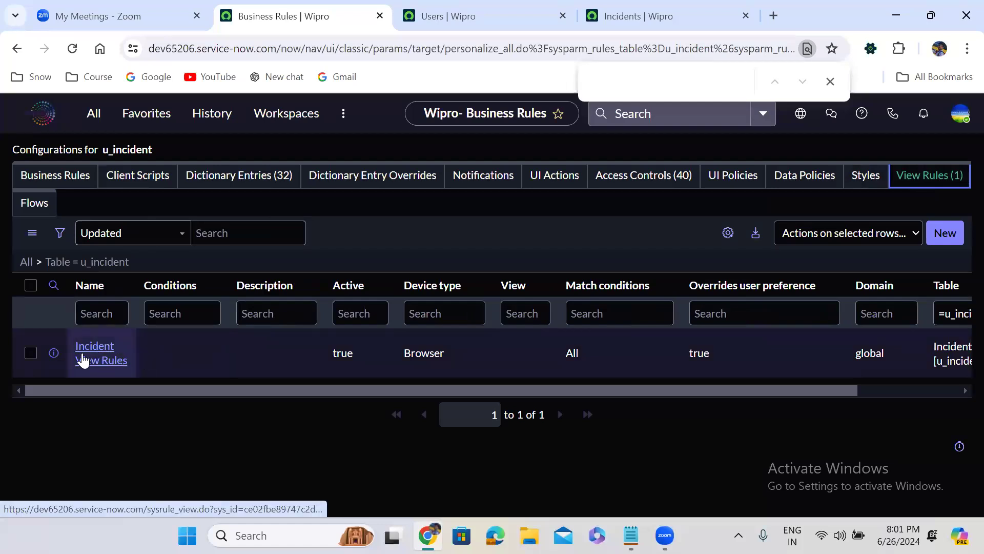
click(252, 178)
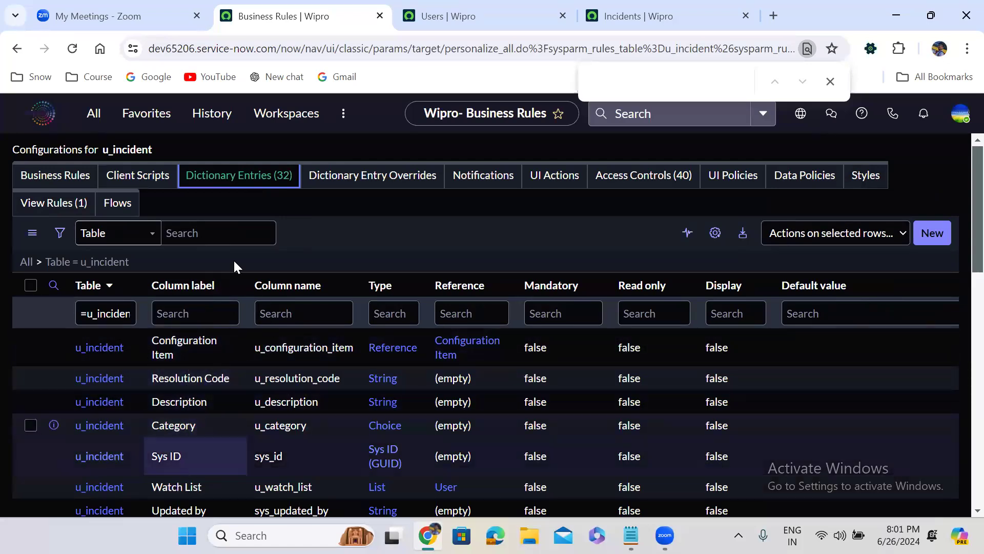
- Open u_incident.CONFIG unframed in a new tab, then return to the framed configuration tab
click(93, 113)
text(u_incident.config)
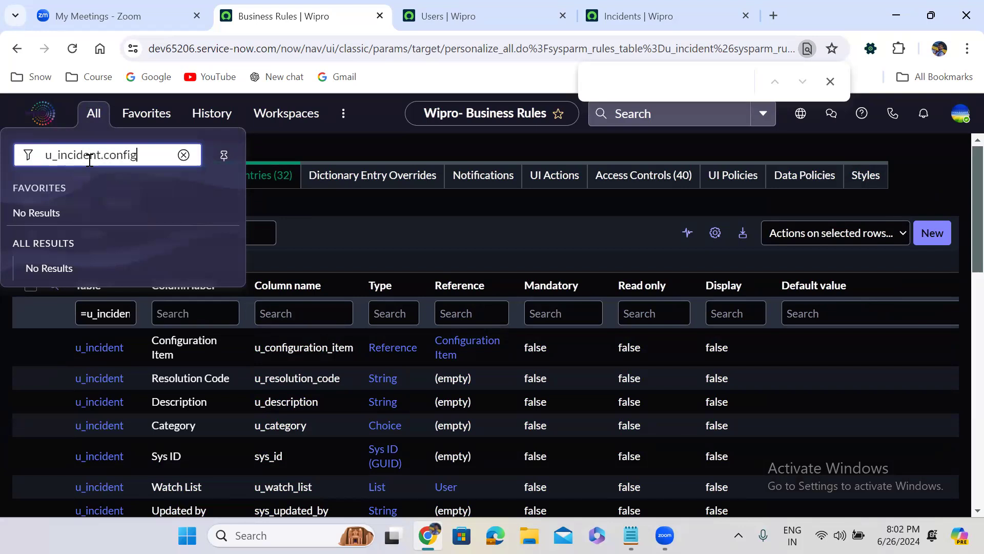
key(Escape)
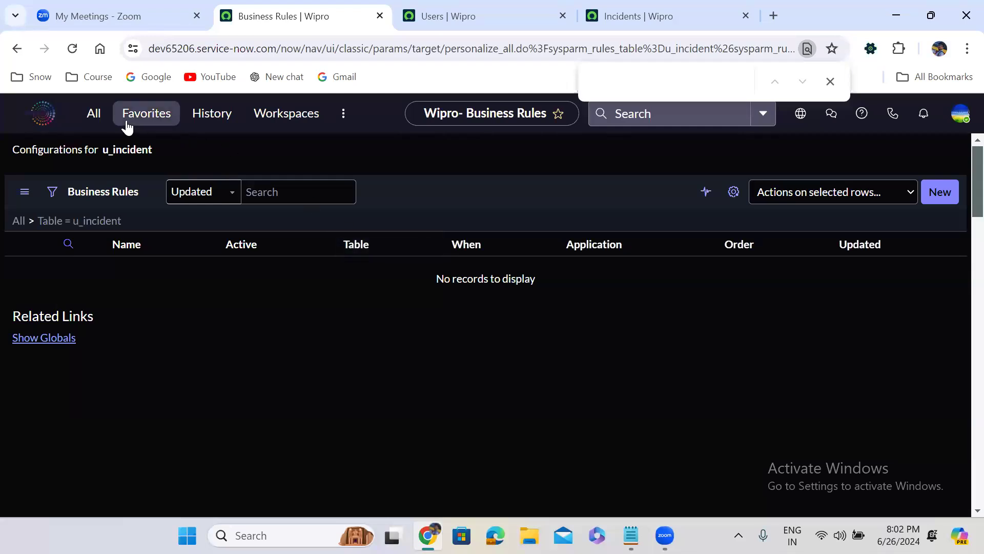
click(94, 119)
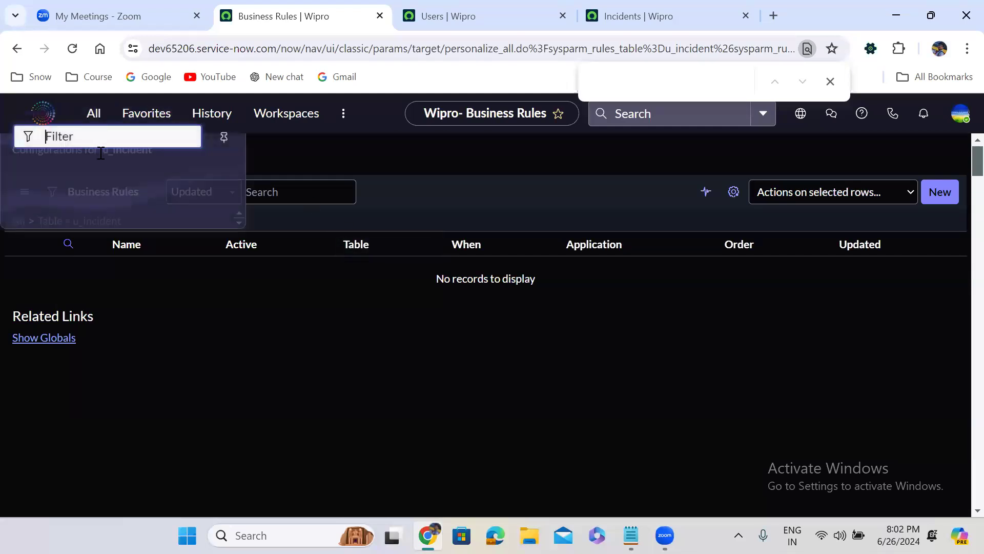
text(incident)
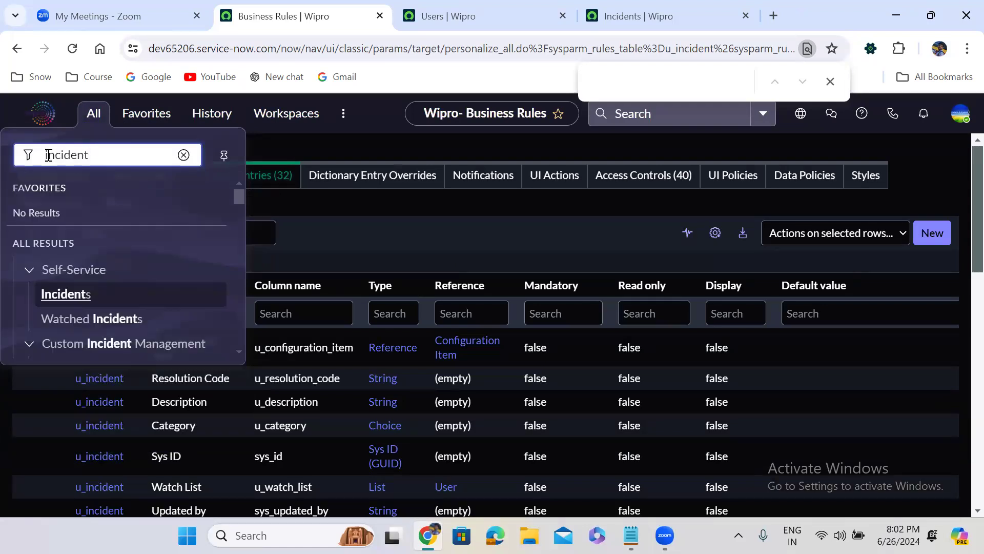
click(48, 154)
text(u_)
click(142, 156)
text(.CONFIG)
key(Return)
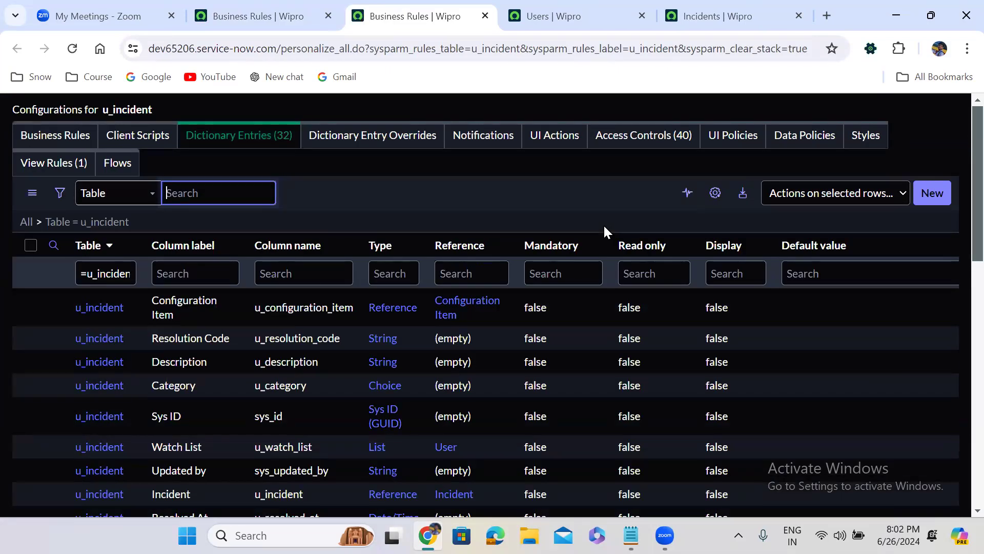
click(452, 191)
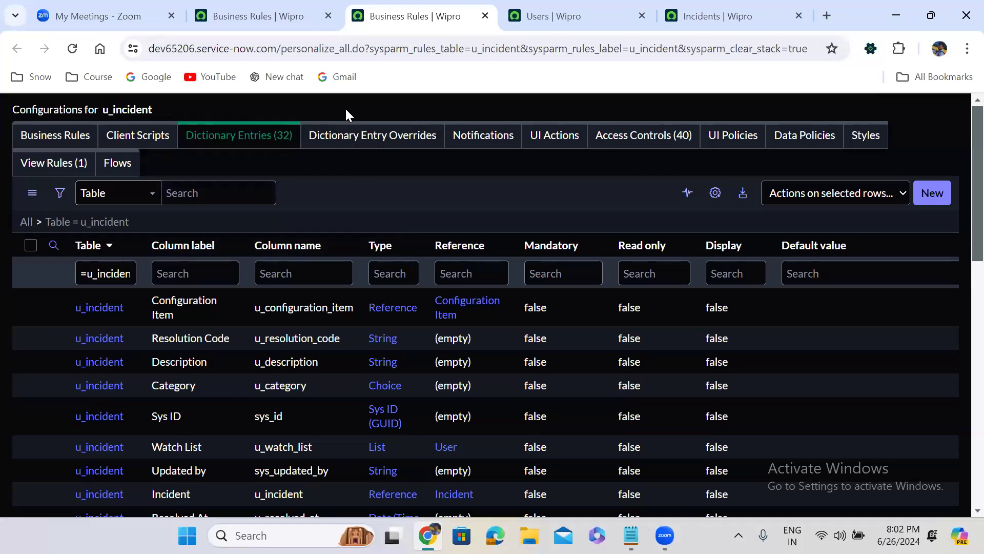
click(270, 3)
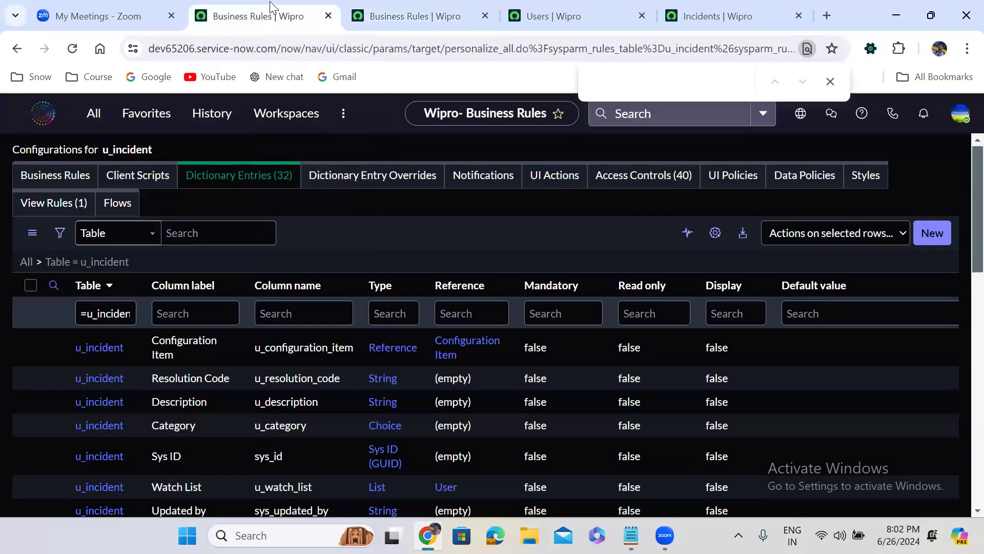
- Close all tabs to the right and go to the Wipro home page
right_click(258, 10)
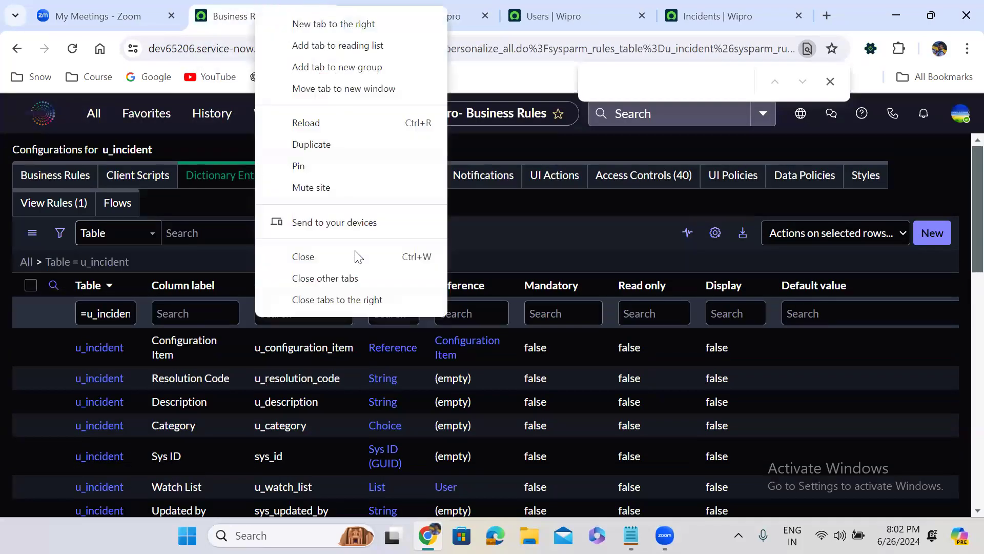
click(350, 299)
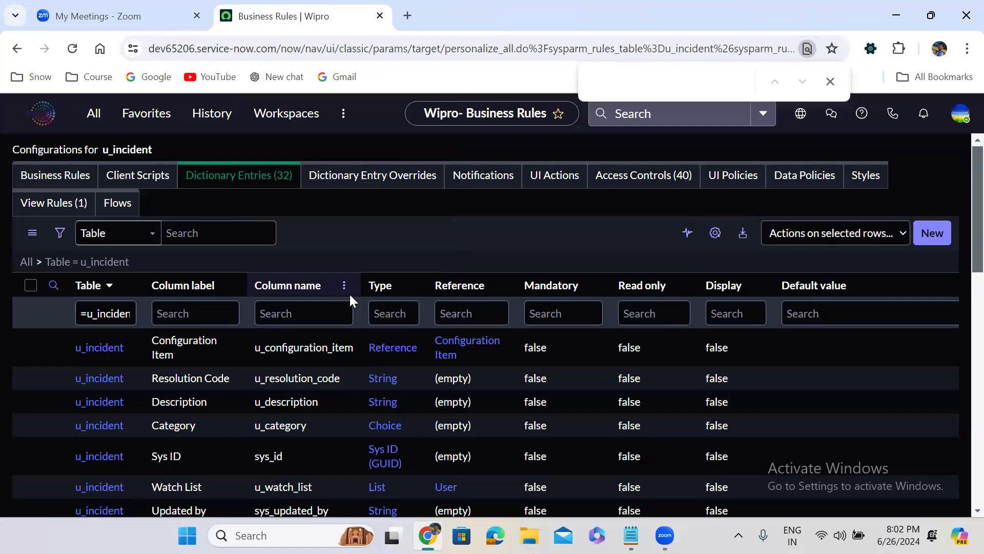
click(39, 117)
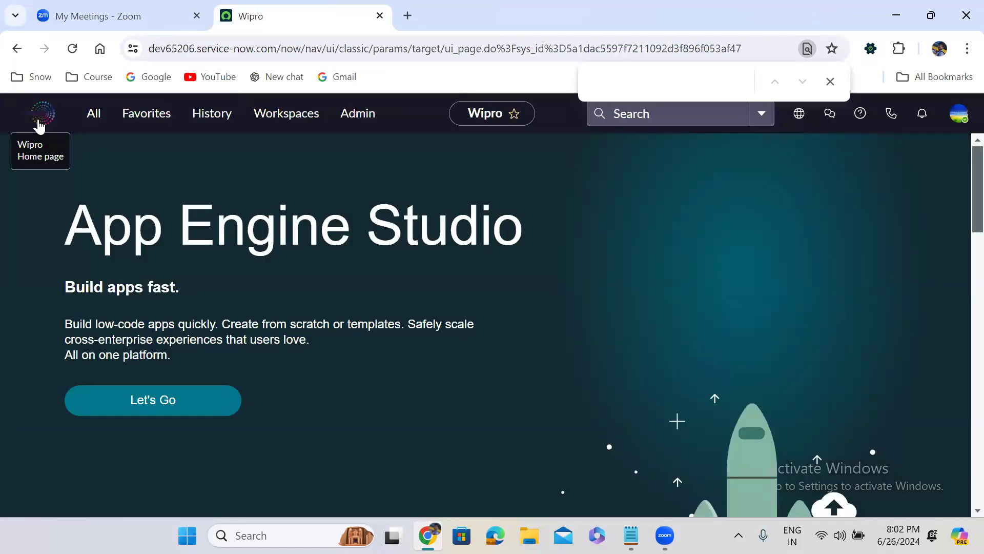
- Duplicate the home page tab and select the URL path after the domain
right_click(300, 23)
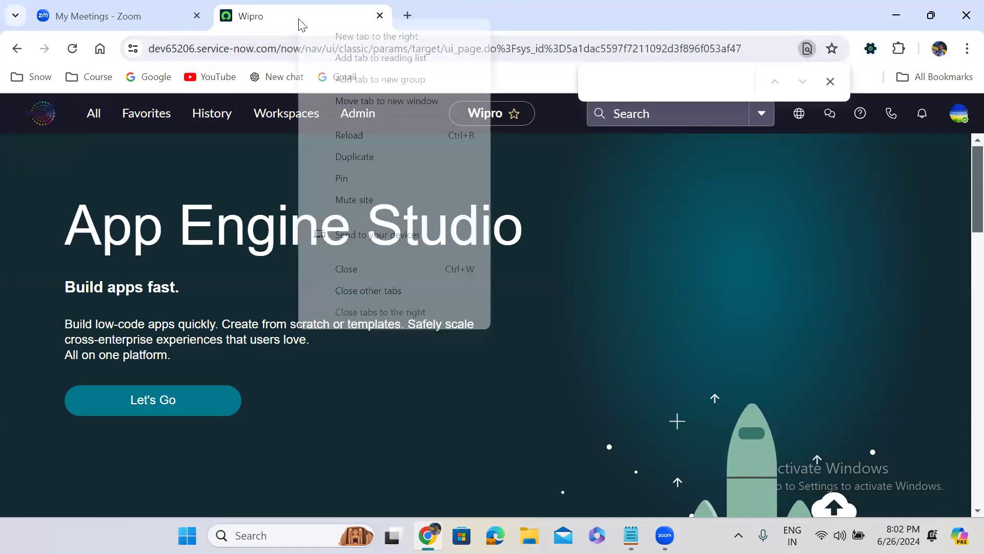
click(367, 156)
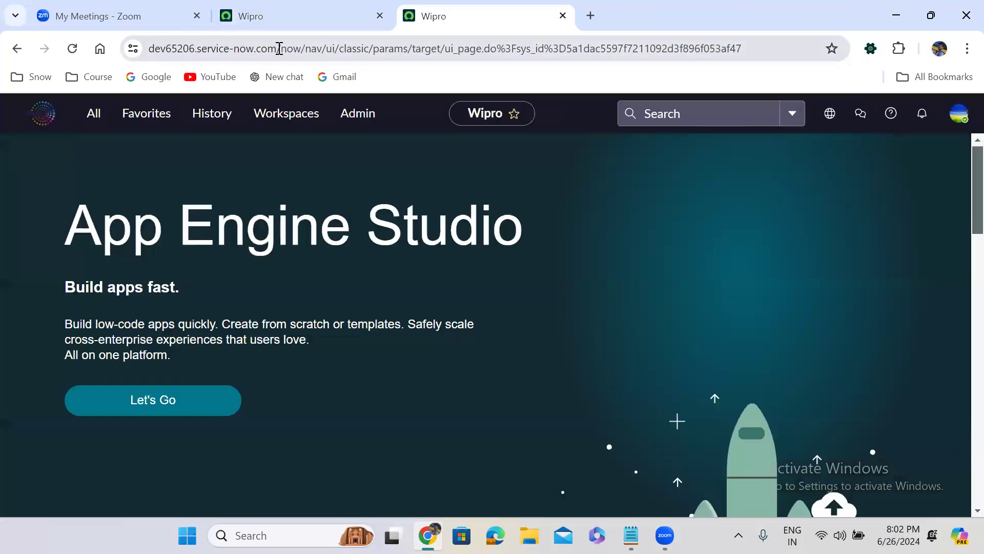
drag(279, 48, 789, 17)
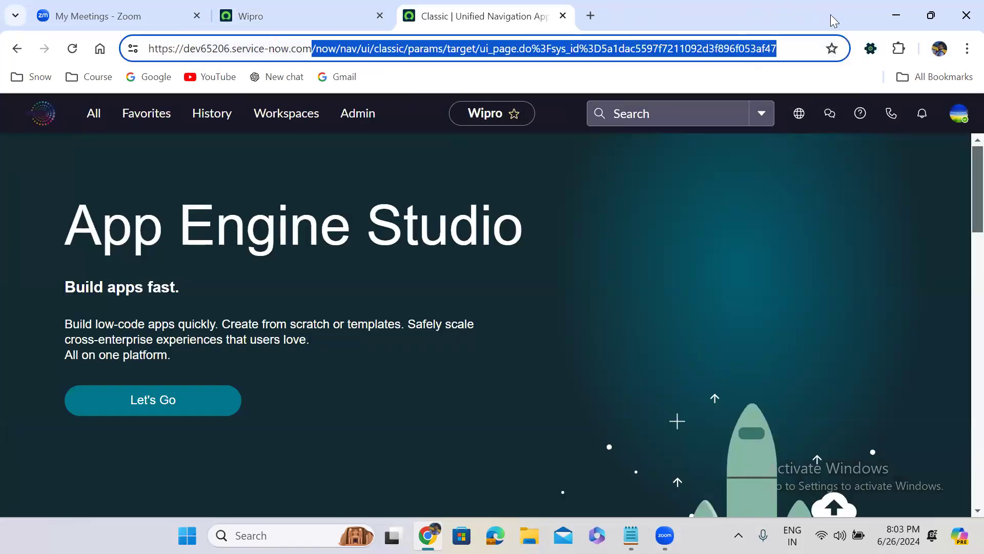
- Open blank Incident CINC0001059 directly through the u_incident.do URL, dropping the suggested extra parameters
key(BackSpace)
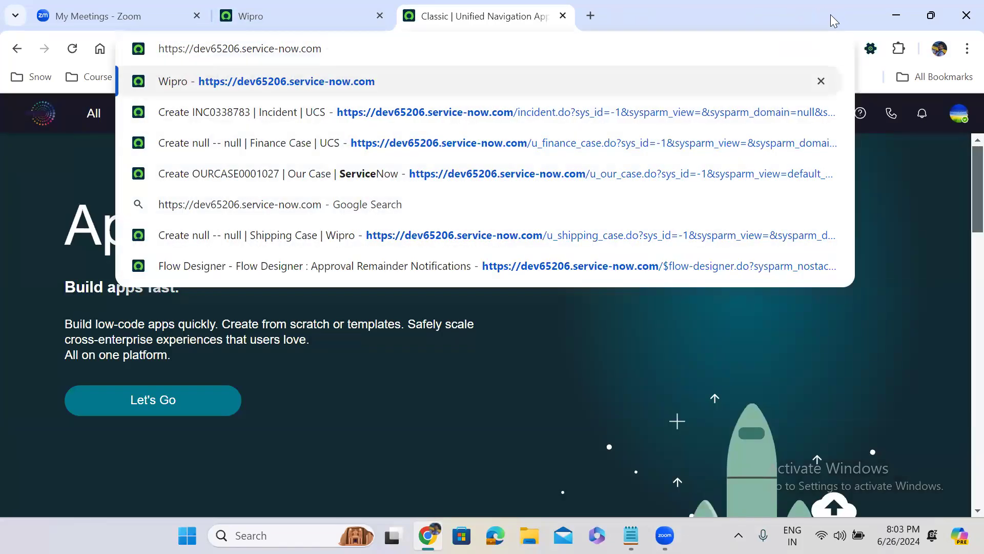
text(/)
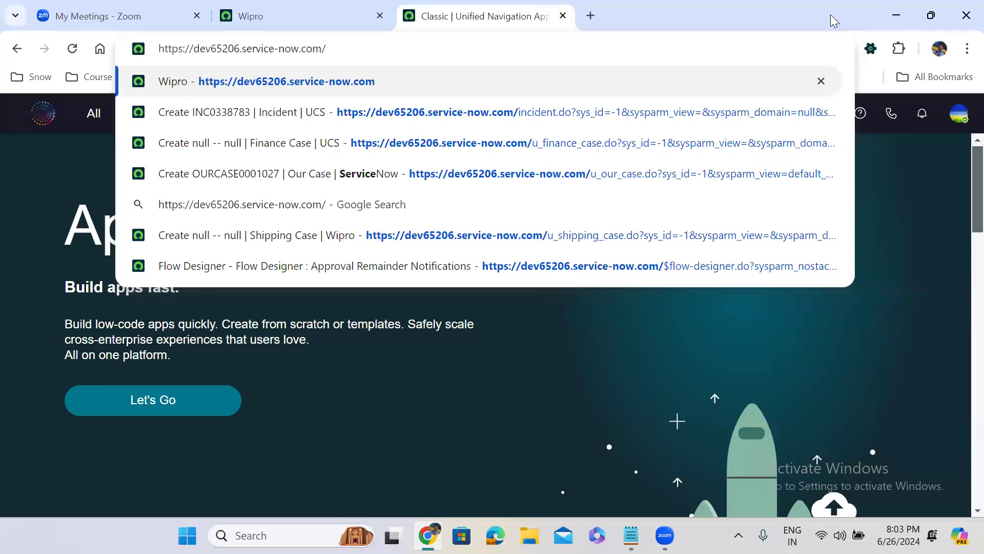
text(u)
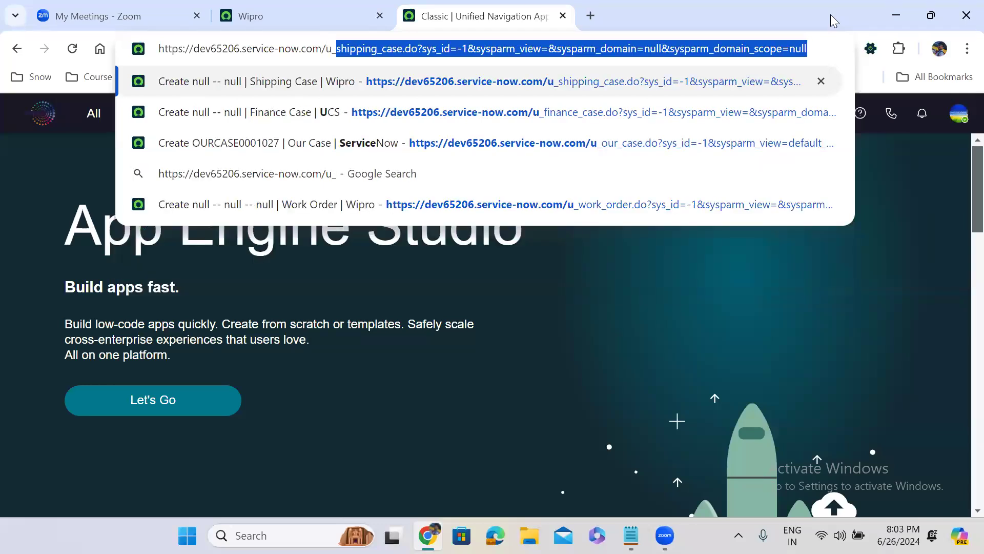
text(_inci)
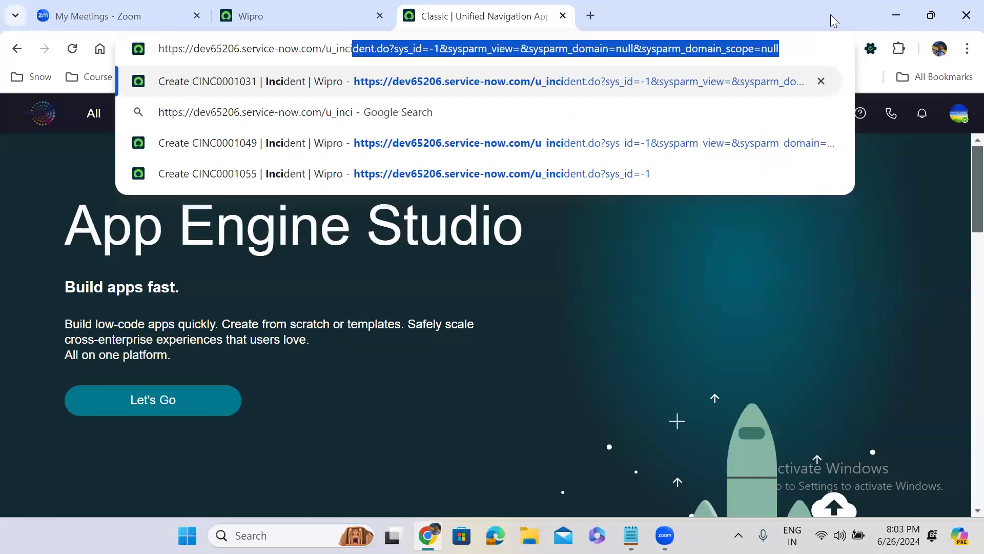
text(dent.do)
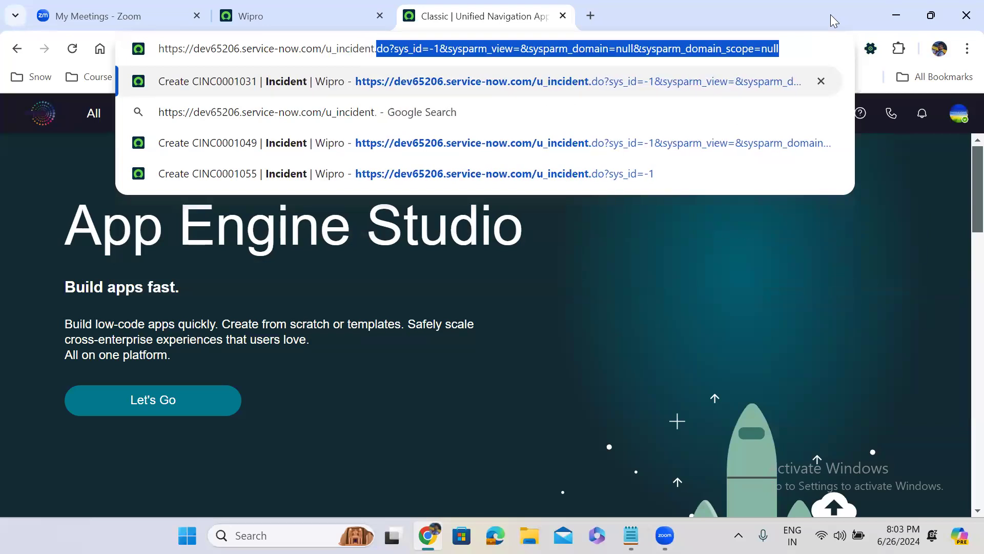
key(Delete)
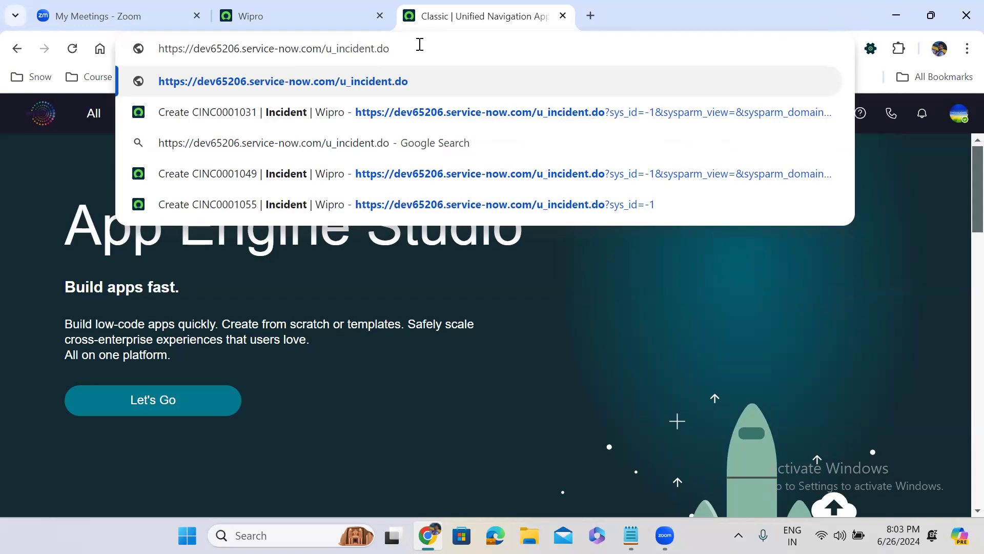
key(Return)
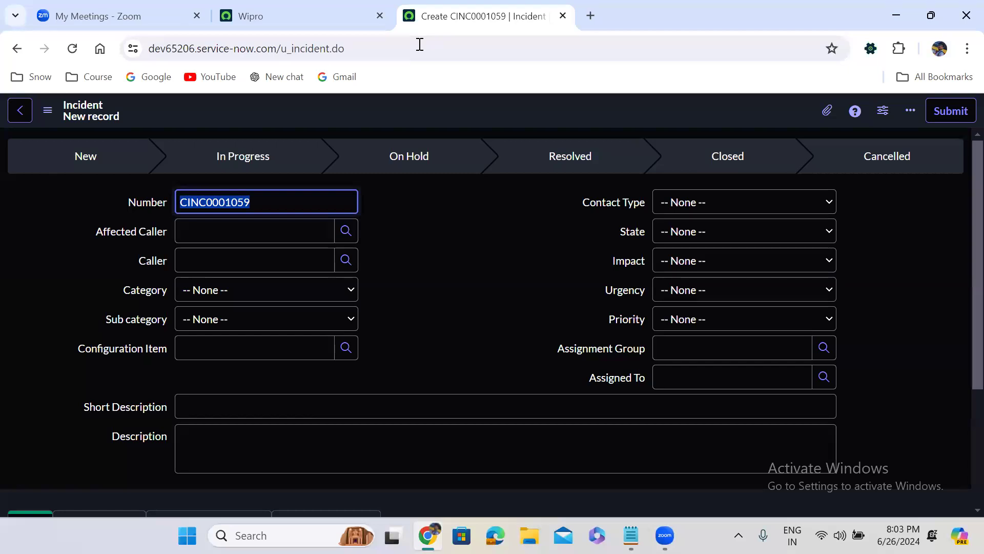
double_click(297, 52)
- Load a new User form via sys_user.do, then a new Problem record PRB0040389 via problem.do
text(sys)
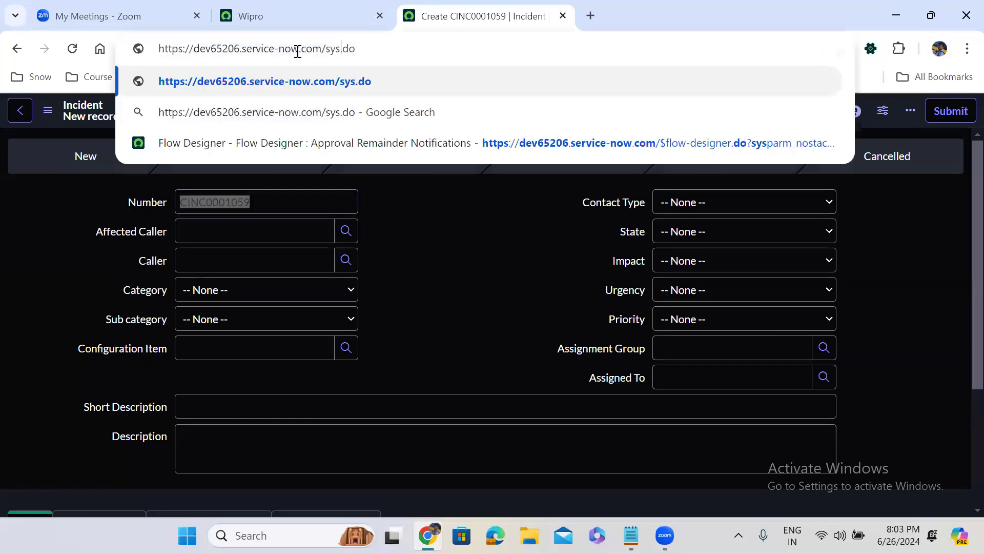
text(_user)
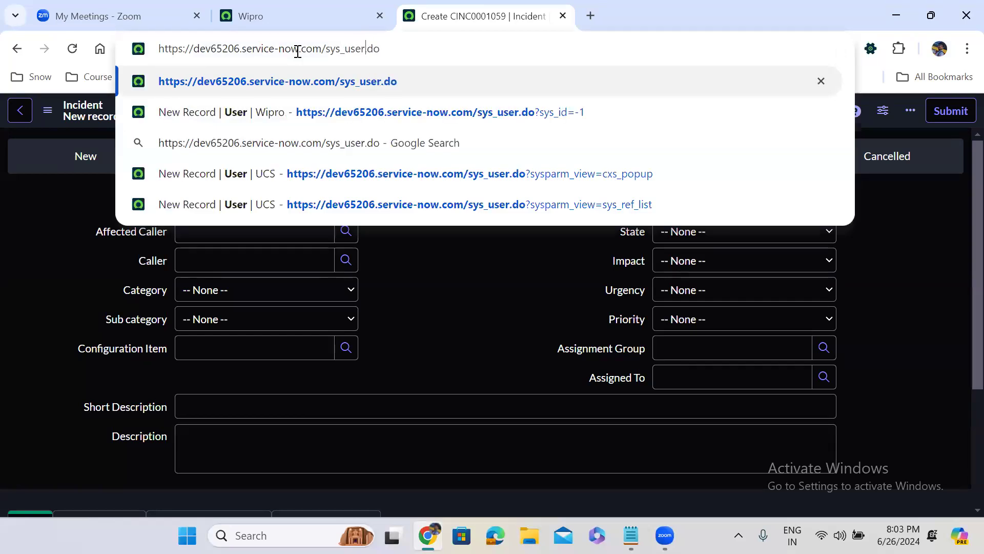
key(Return)
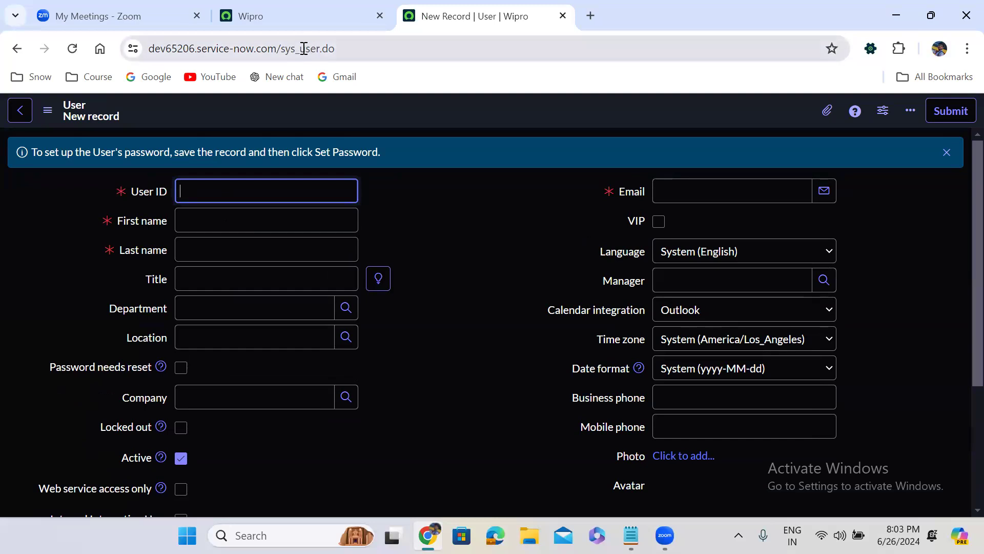
click(303, 48)
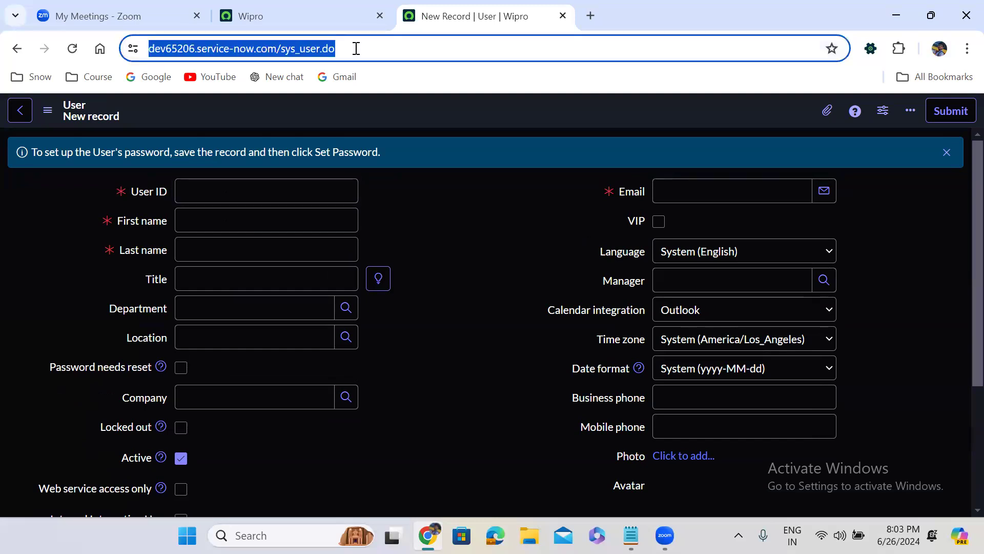
double_click(302, 50)
click(320, 50)
double_click(321, 50)
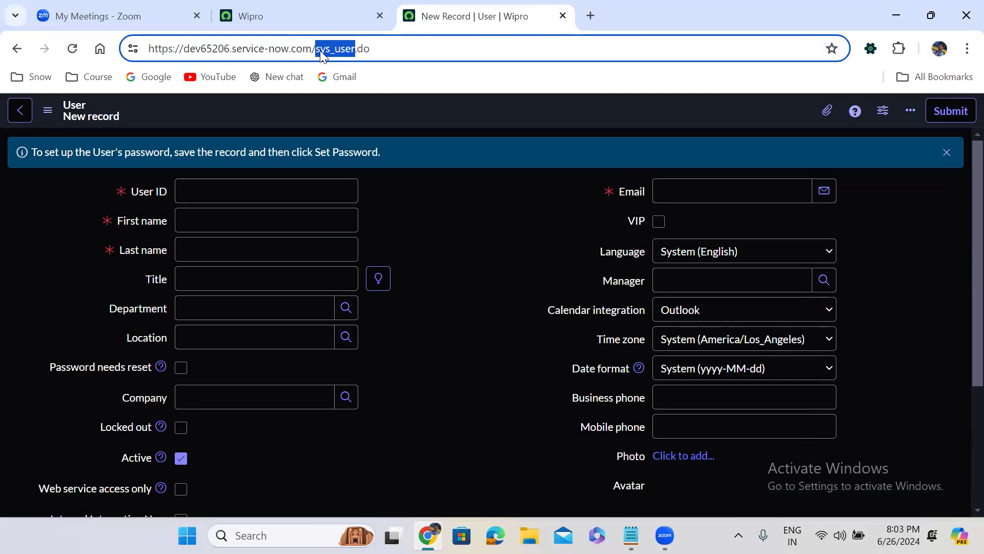
text(problem)
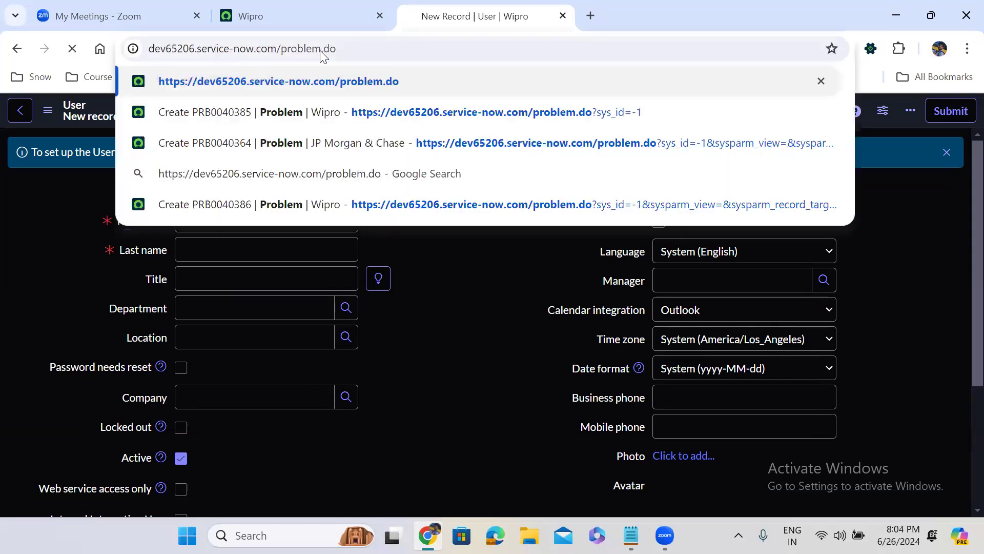
key(Return)
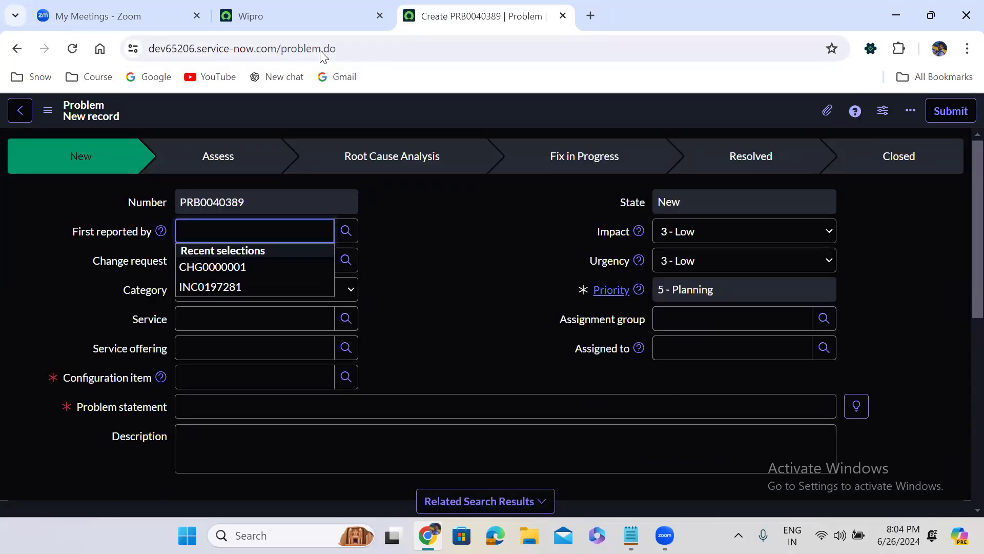
- Load a new Group form via sys_user_group.do, then a new Role form via sys_user_role.do
double_click(294, 46)
text(s://)
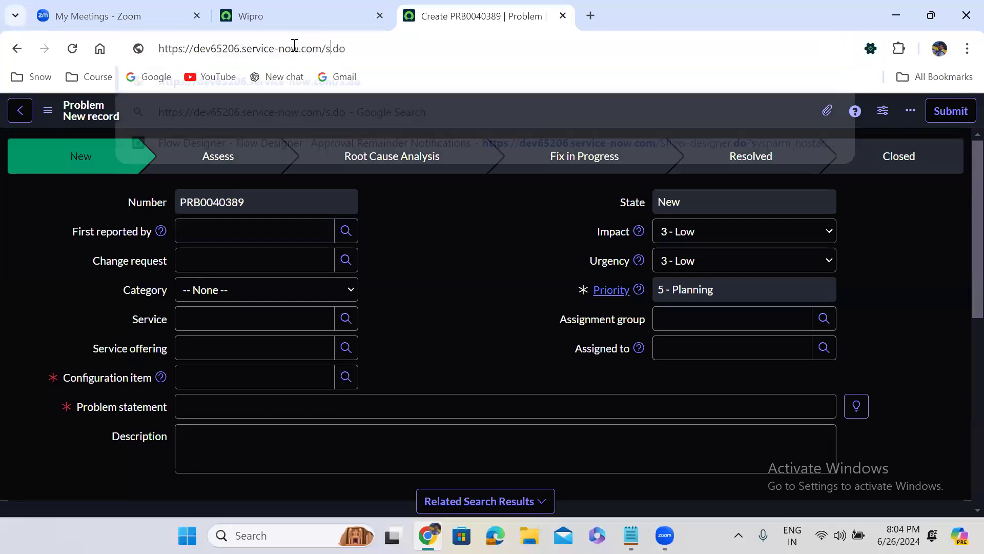
text(ys_)
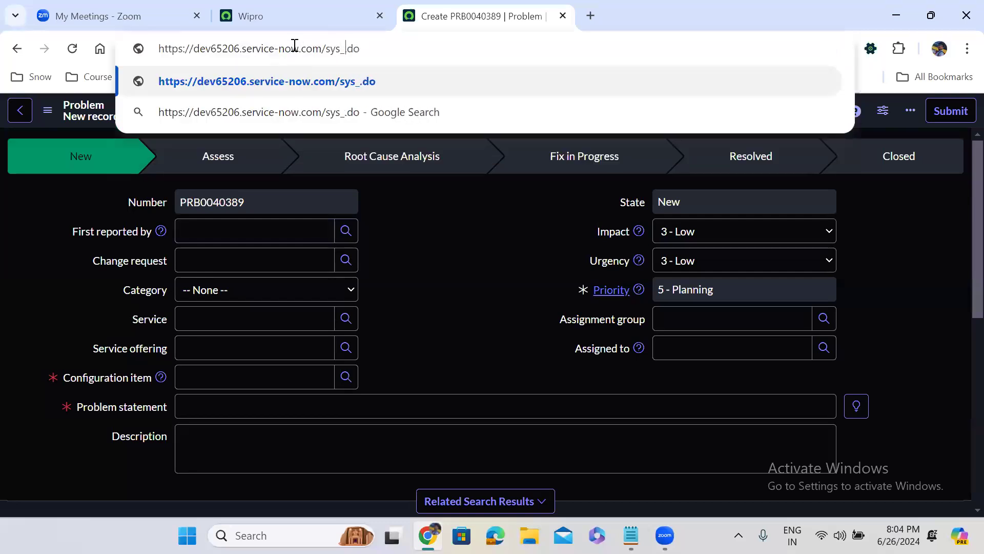
text(user)
text(_gr)
text(oup)
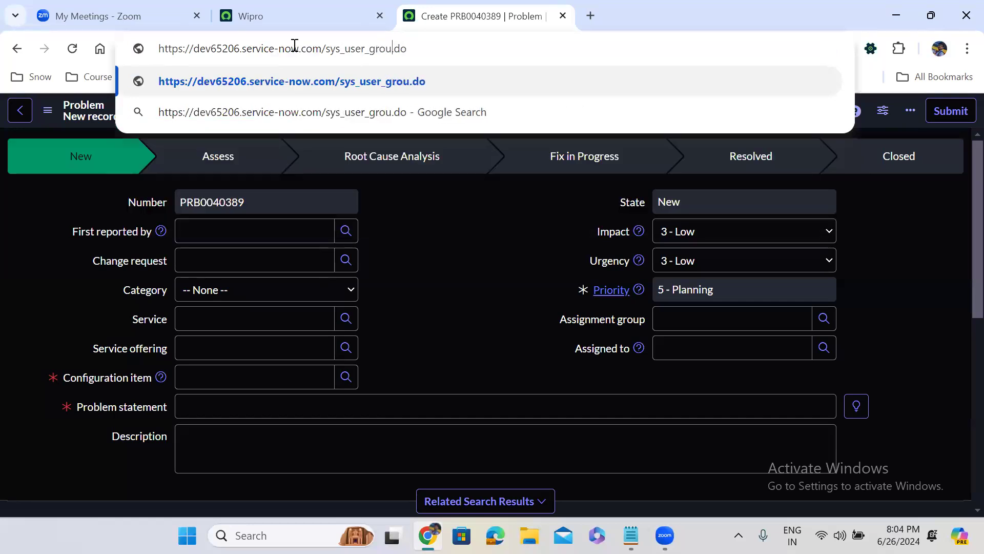
key(Return)
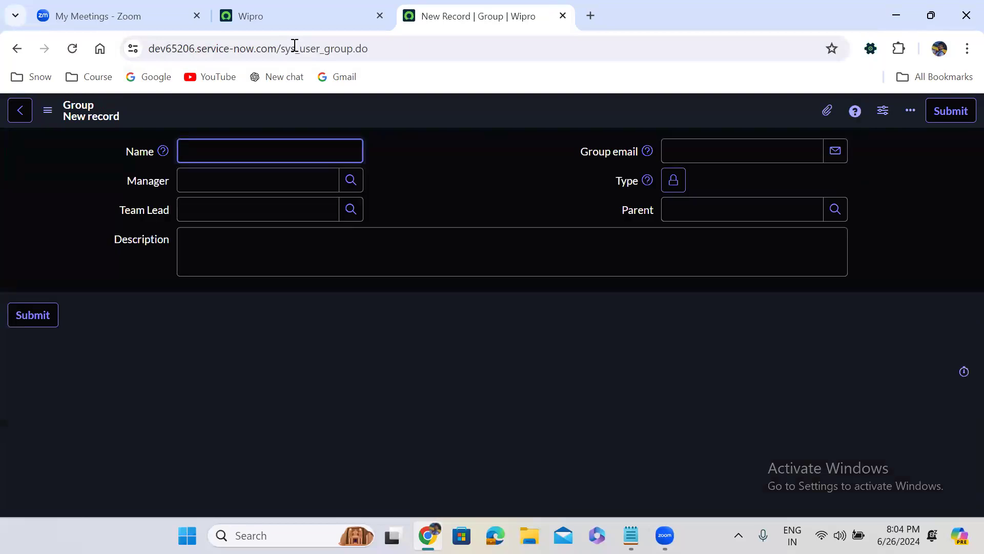
drag(324, 48, 355, 49)
text(ro)
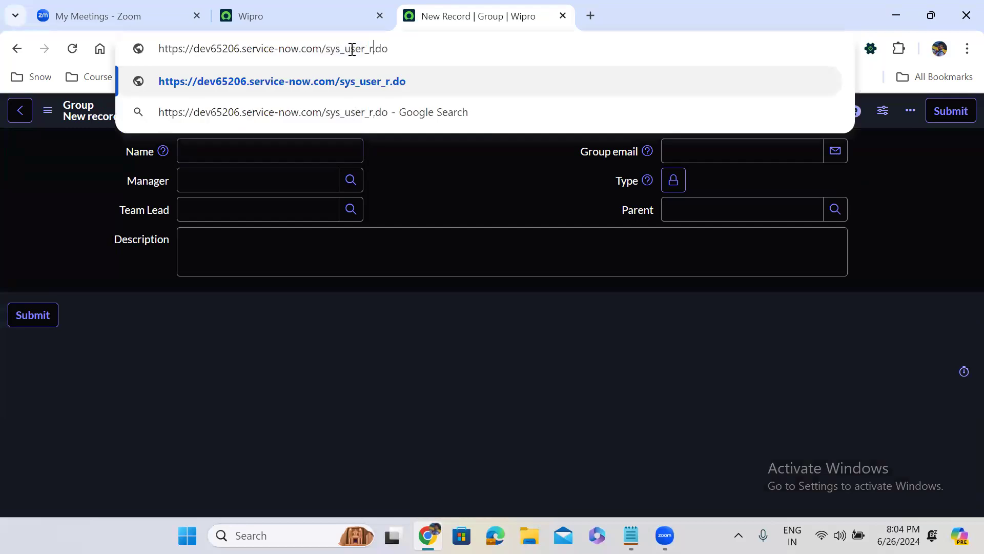
text(le)
key(Return)
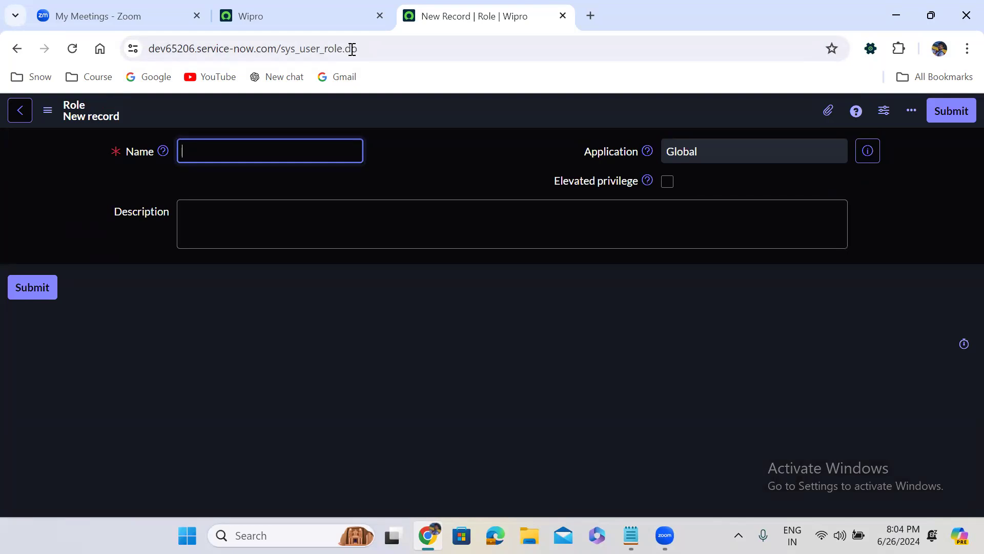
- Open blank Incident CINC0001060 via u_incident.do?sys_id=-1, stripping the extra view and domain parameters
double_click(316, 49)
key(BackSpace)
text(u_i)
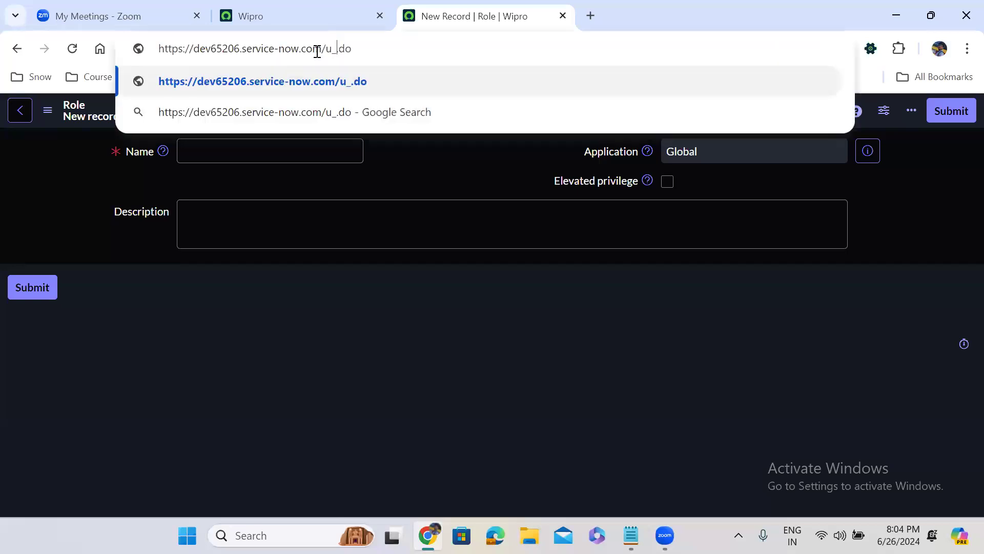
text(ncident.do)
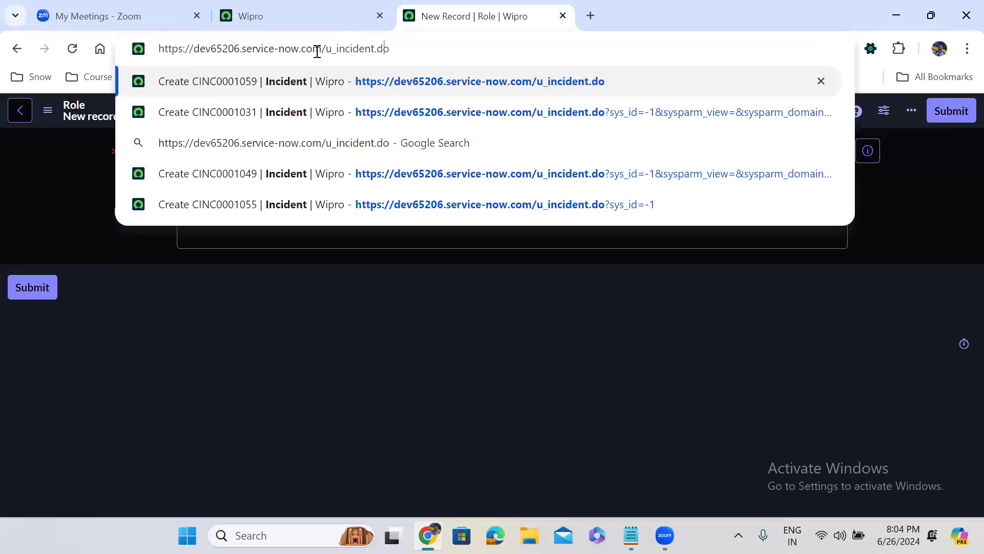
text(?)
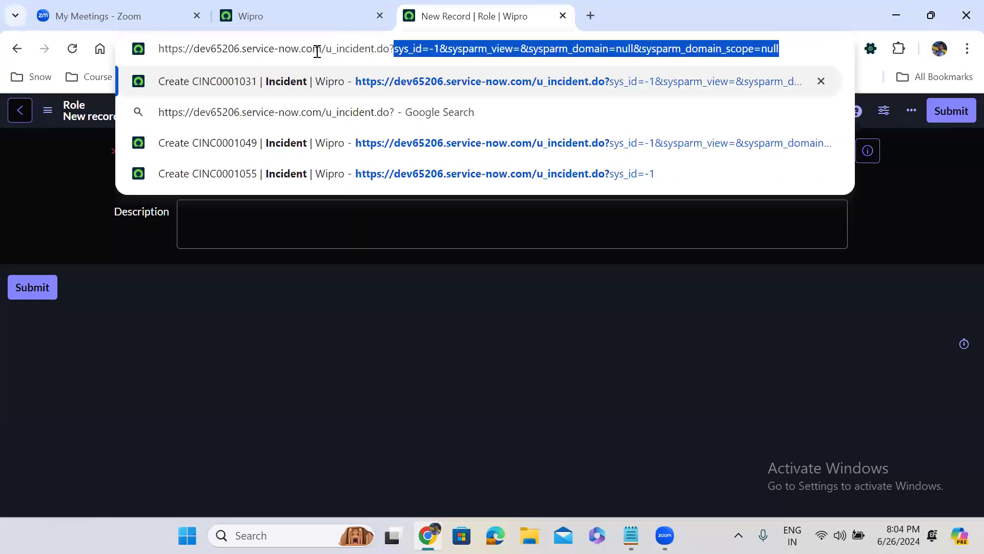
drag(444, 50, 943, 44)
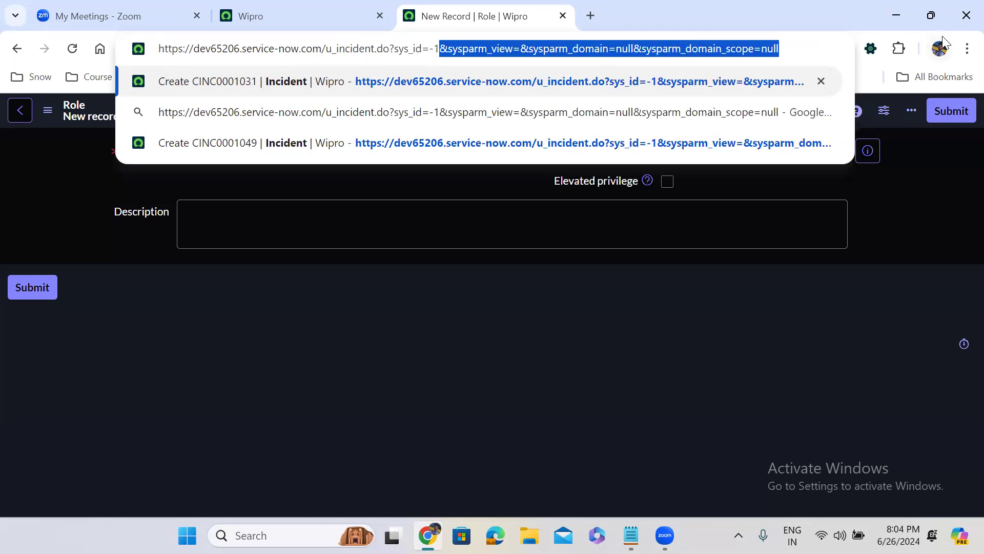
key(BackSpace)
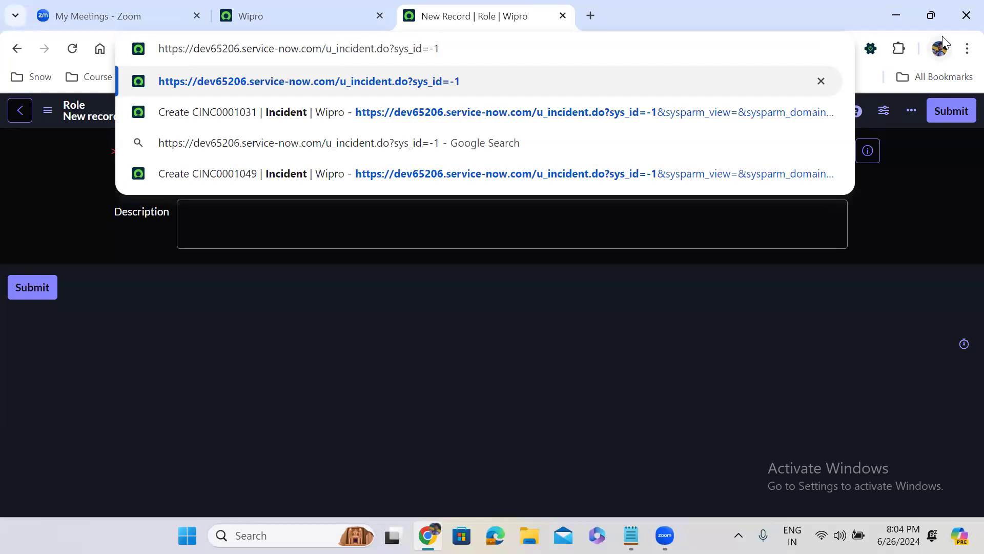
key(Return)
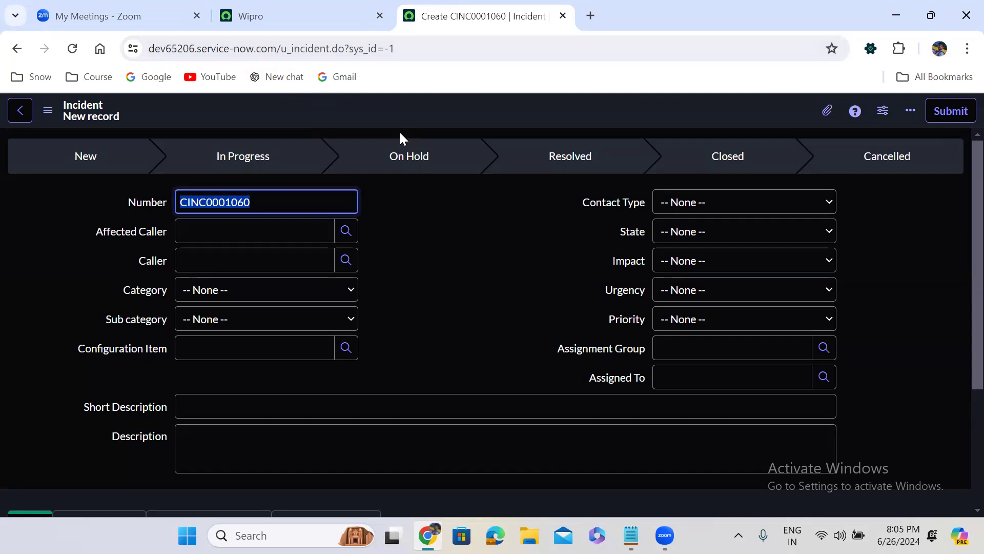
click(402, 48)
- Reload the new incident form as CINC0001061 with sysparm_view=Self_service, removing the domain parameters
click(401, 49)
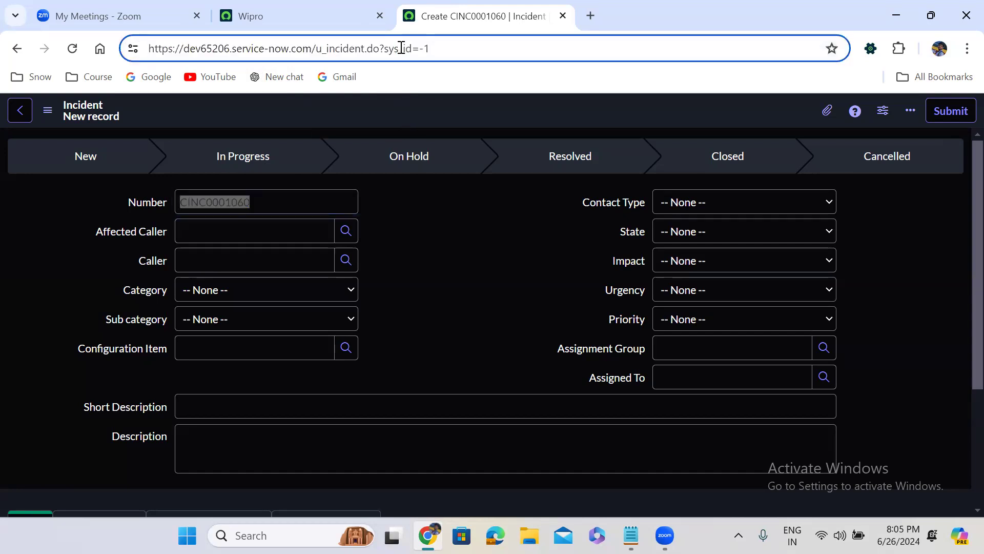
text(?)
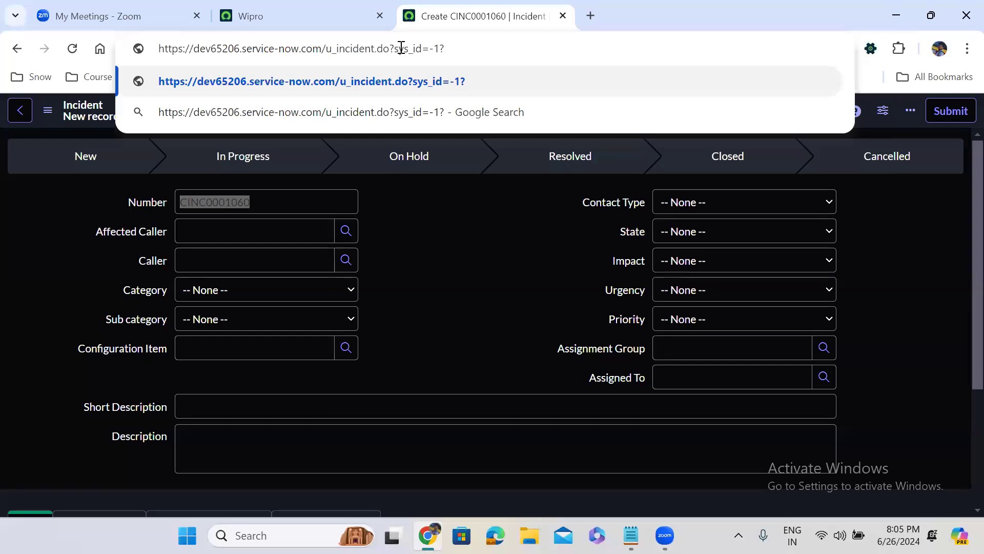
key(BackSpace)
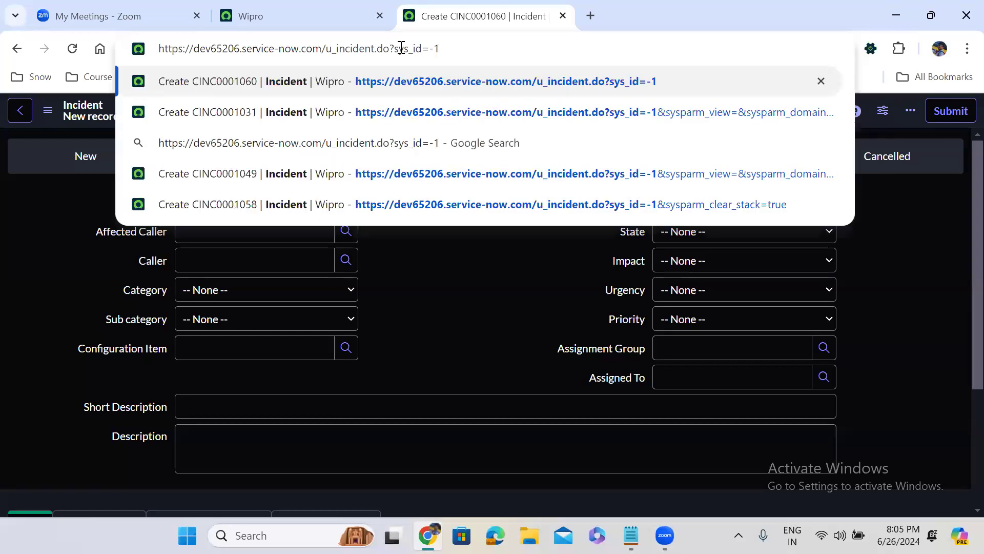
text(&)
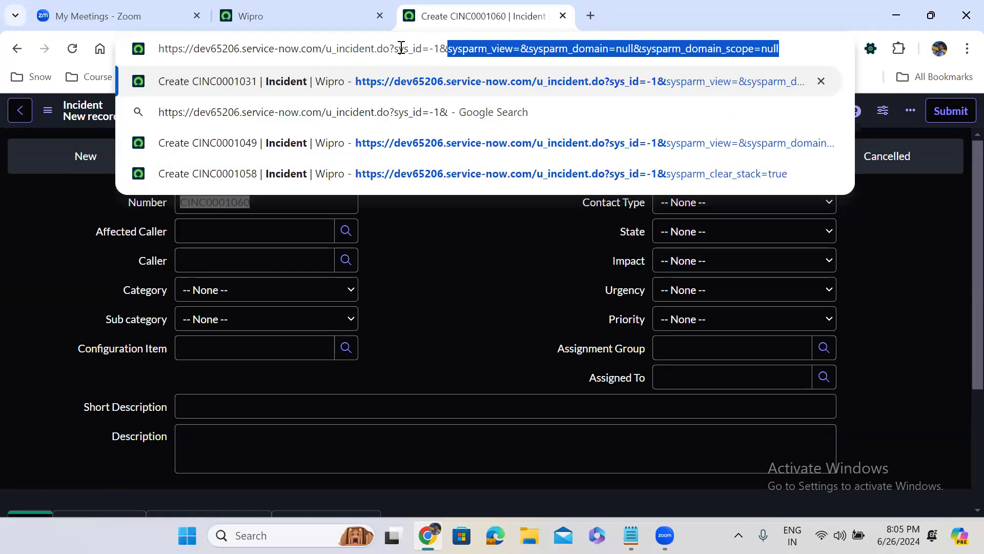
click(524, 48)
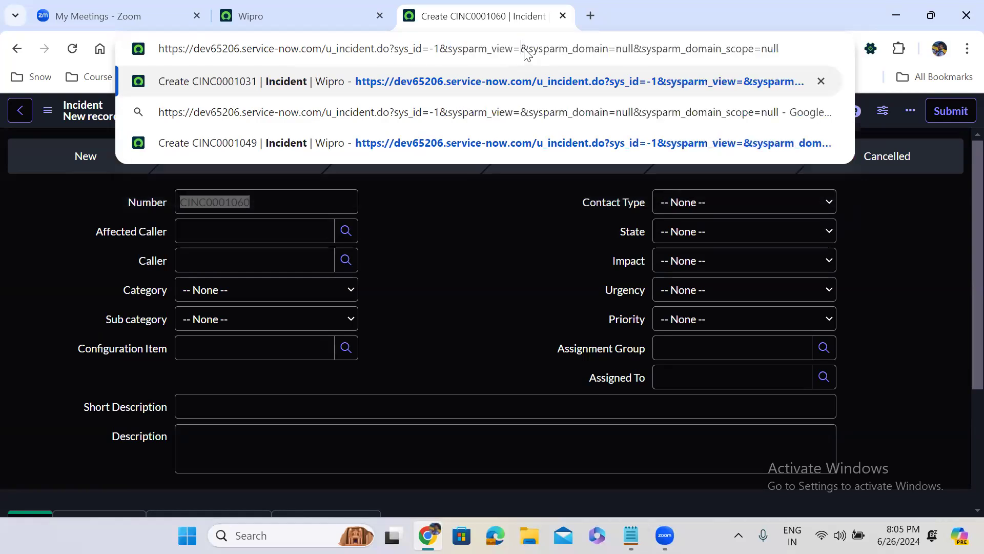
drag(521, 48, 870, 24)
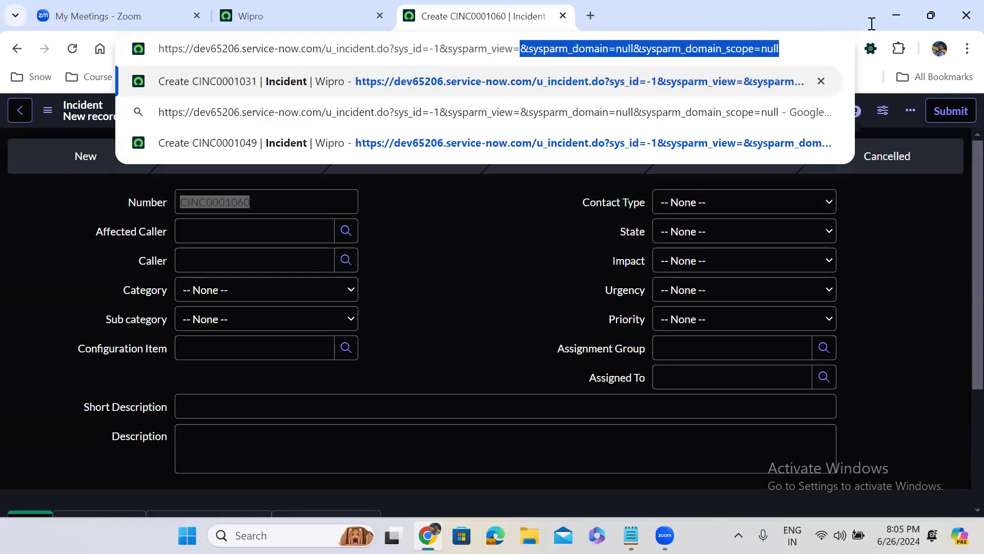
key(BackSpace)
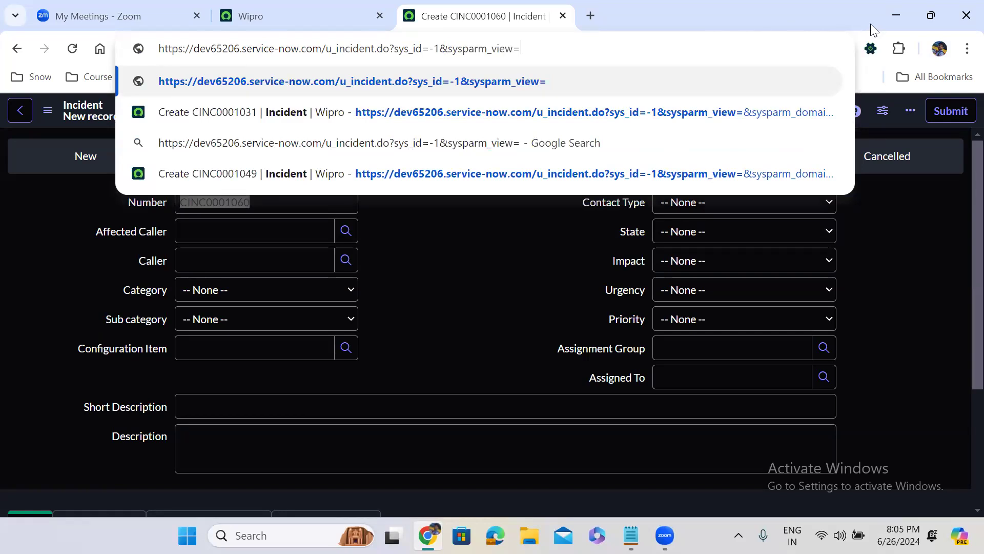
text(Se)
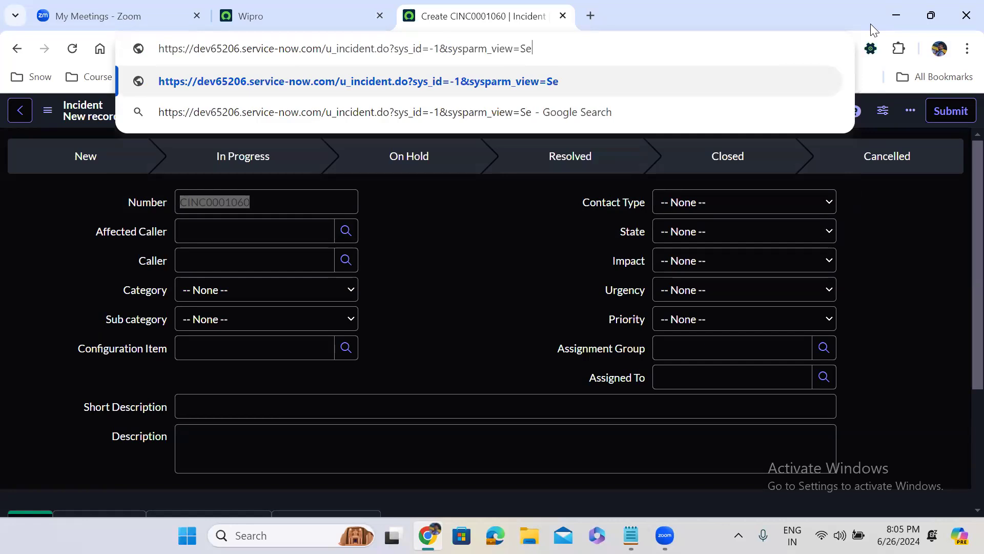
text(lf_)
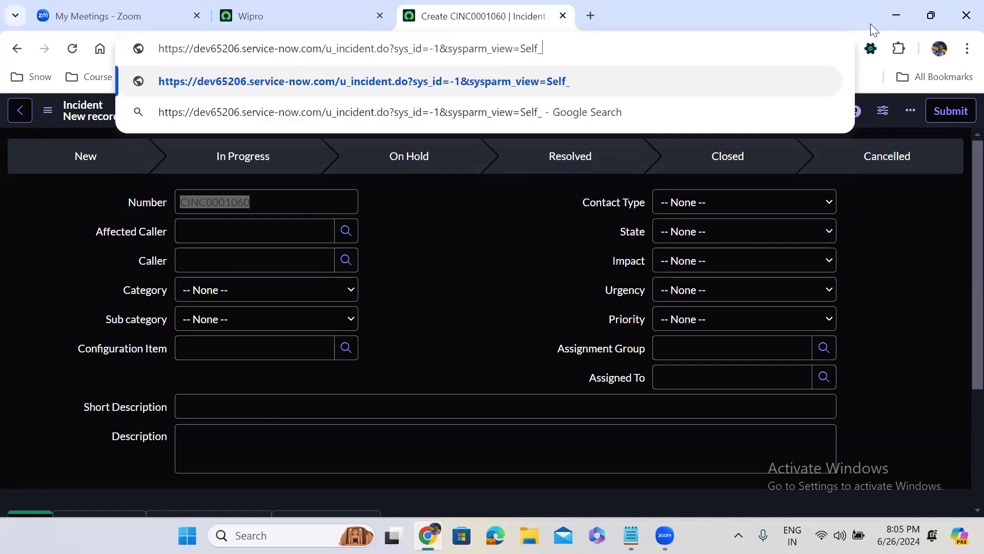
text(service)
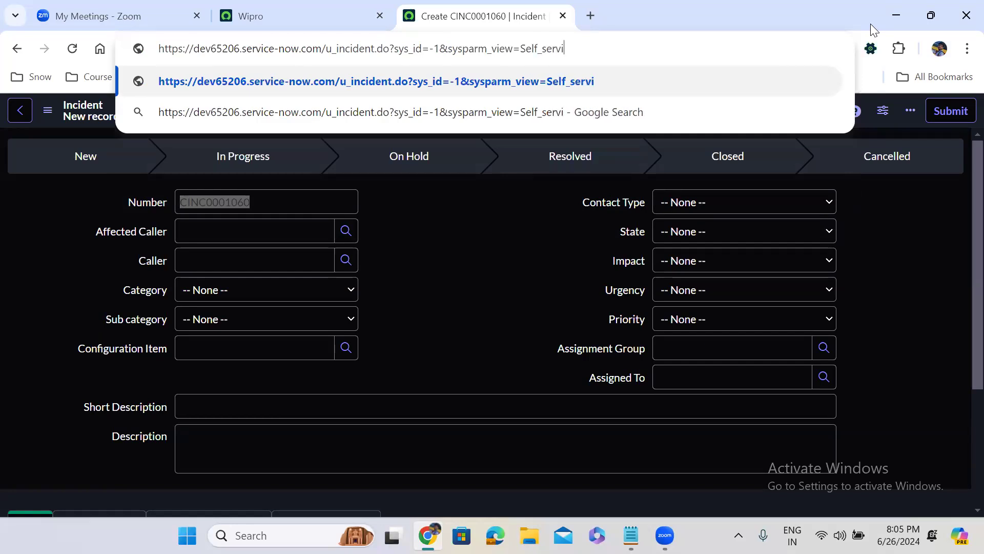
key(Return)
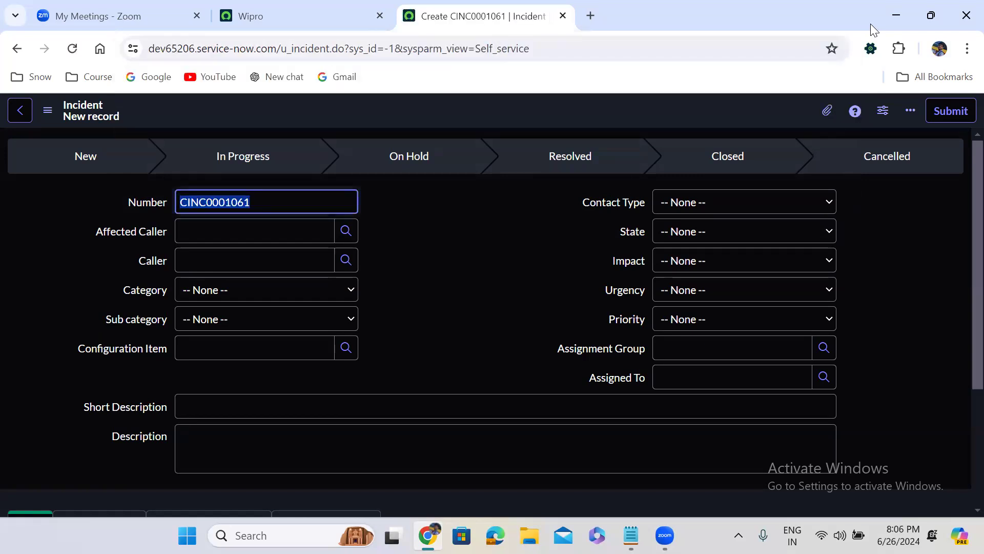
click(301, 14)
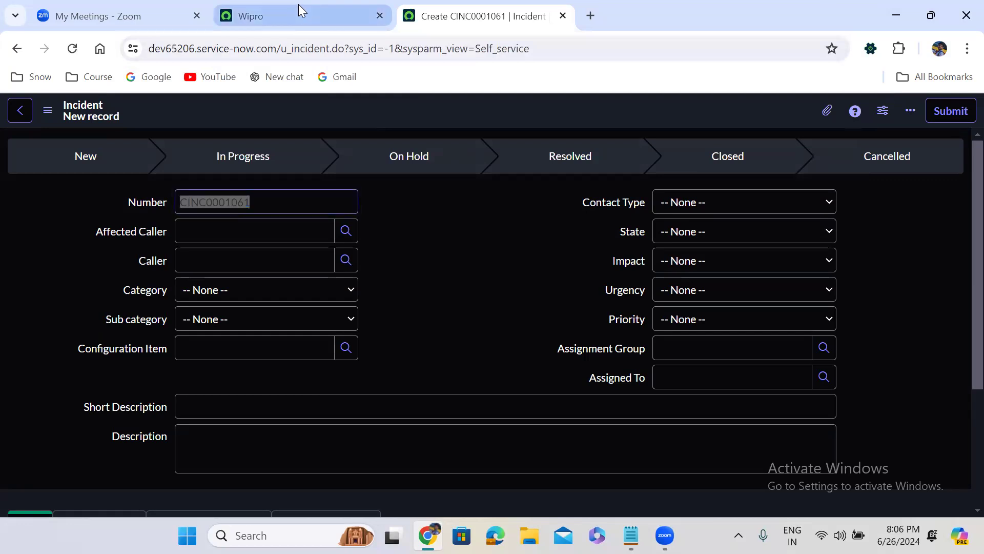
- Open System UI > View Rules in a new tab by filtering the navigator for 'view rul'
click(90, 115)
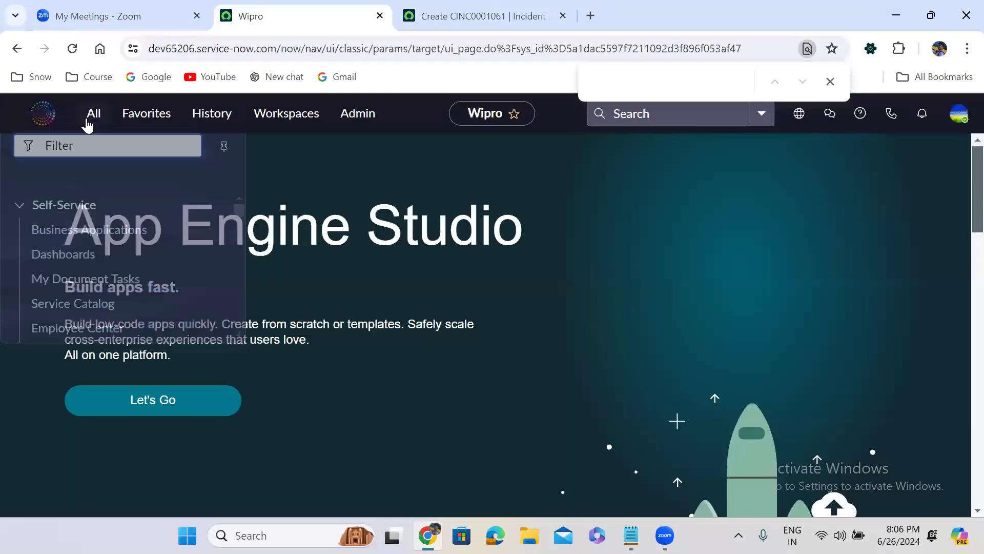
text(vi)
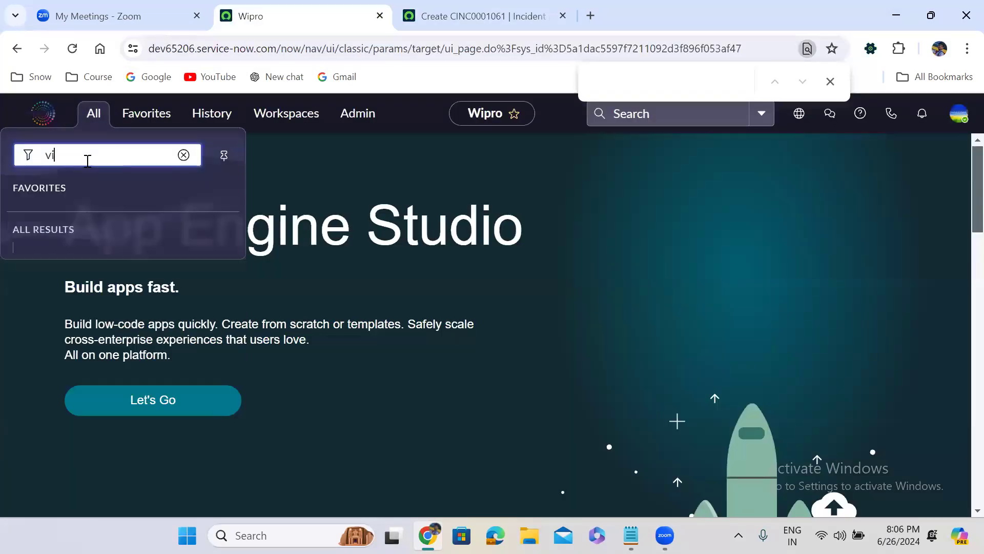
text(ew ru)
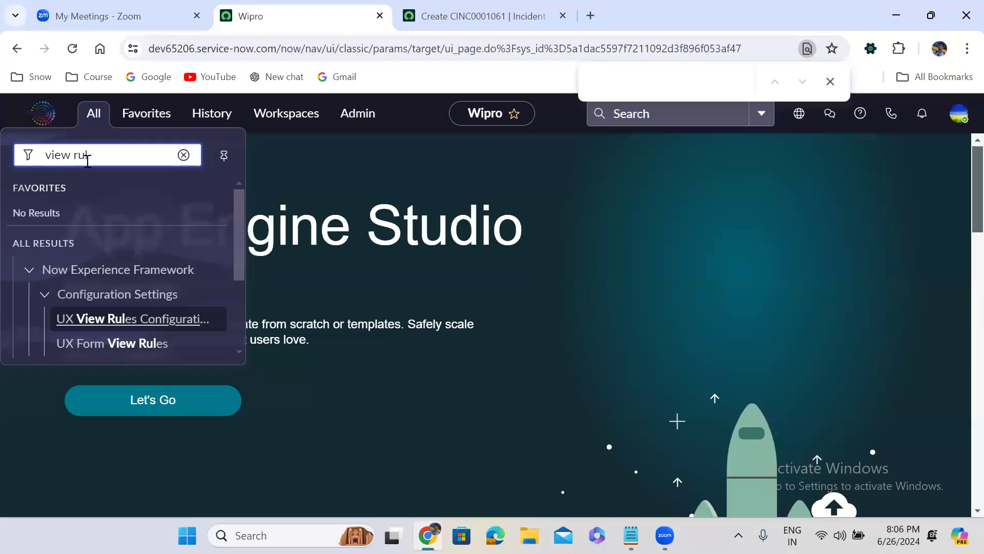
text(l)
drag(237, 241, 237, 328)
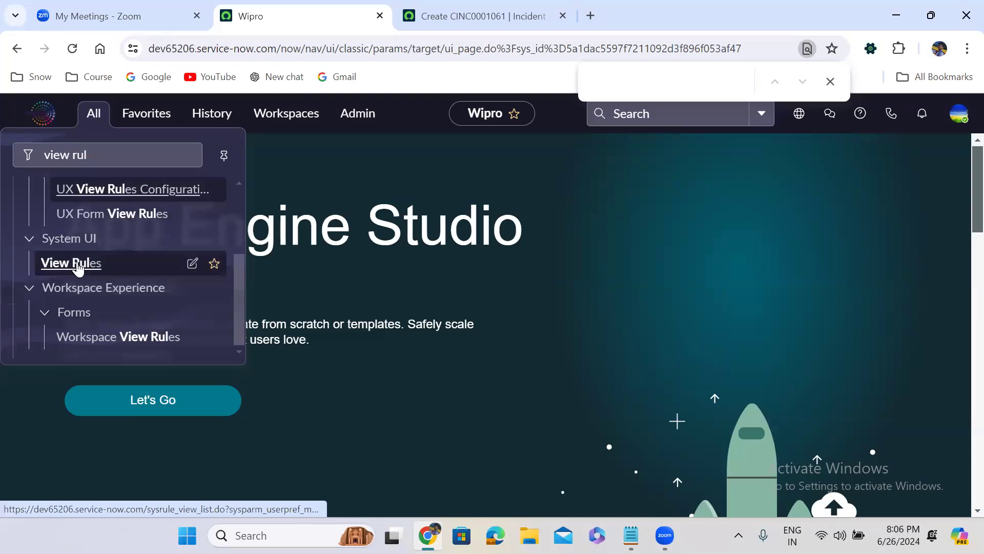
middle_click(77, 266)
click(444, 7)
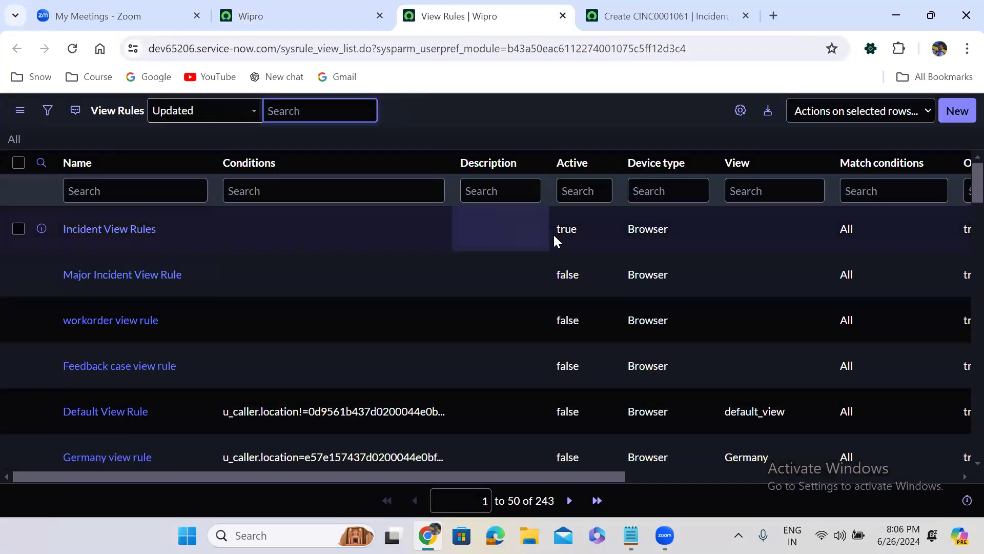
- Set the Incident View Rules entry's Active value to false inline and reload the list
double_click(573, 230)
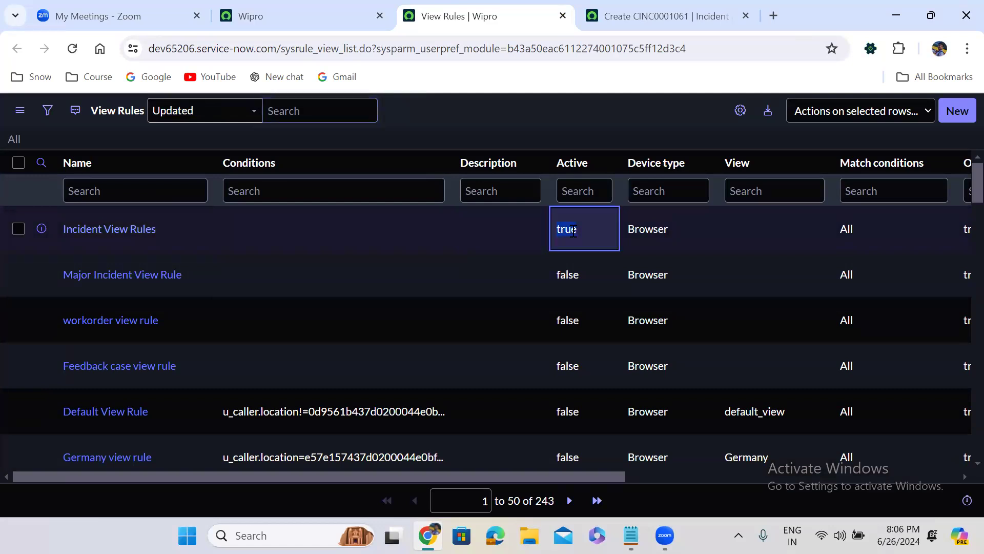
click(571, 233)
click(573, 256)
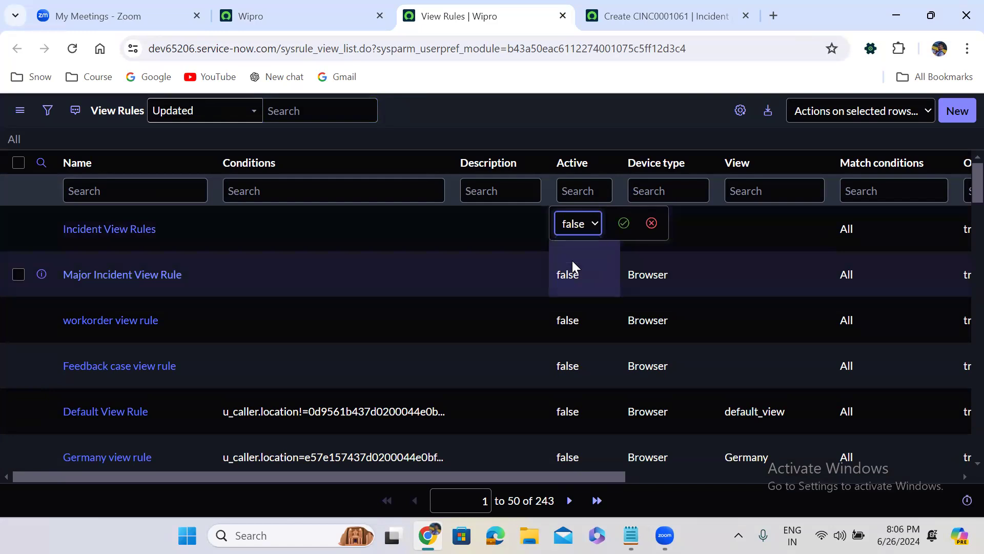
click(624, 223)
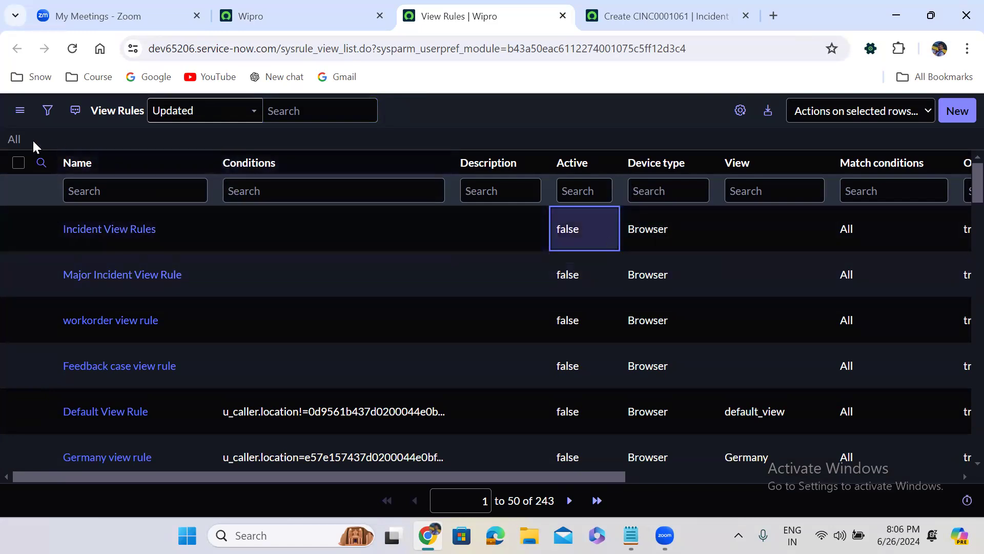
click(13, 141)
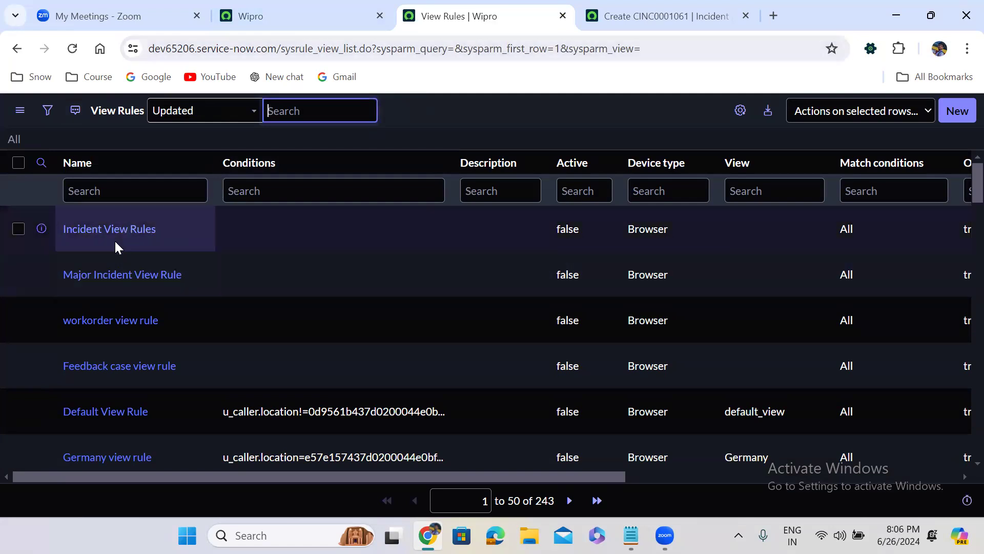
- Open the Incident View Rules record in its own tab and select Self_Service in its script
middle_click(127, 226)
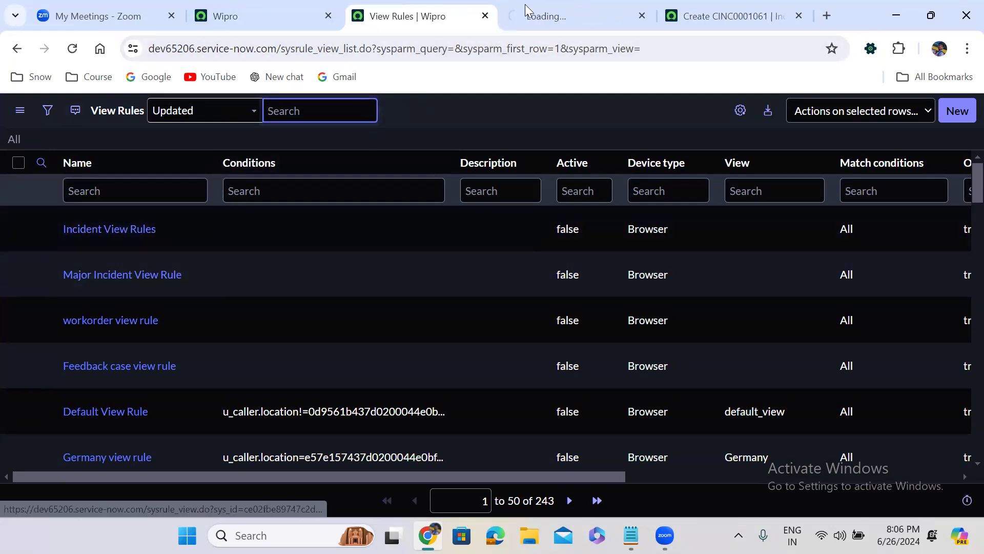
click(557, 11)
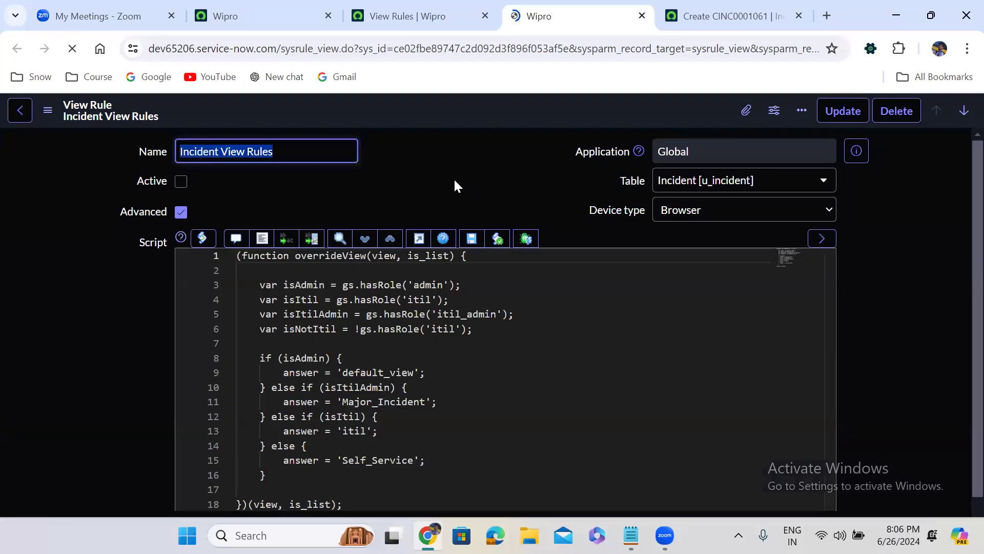
scroll(378, 314, down, 3)
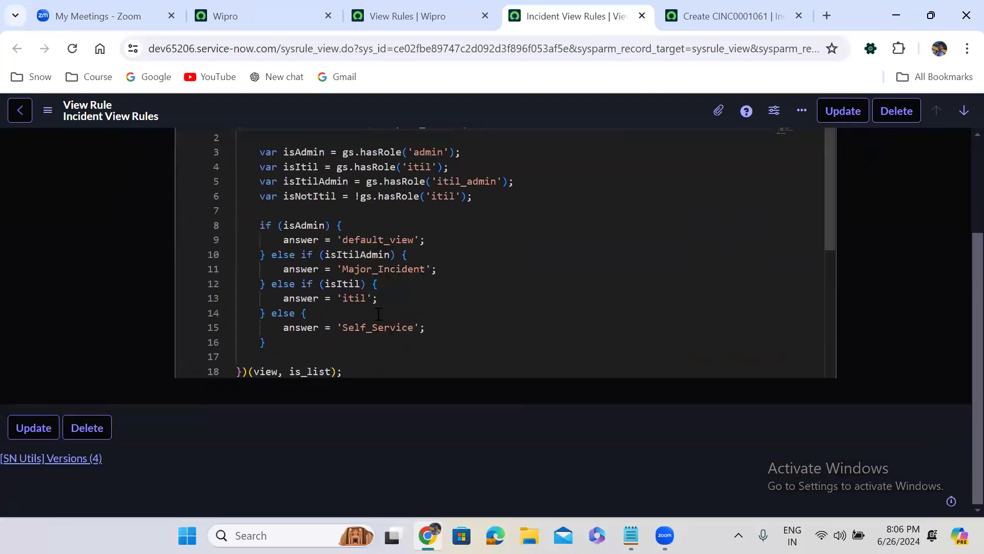
double_click(378, 327)
key(ctrl+c)
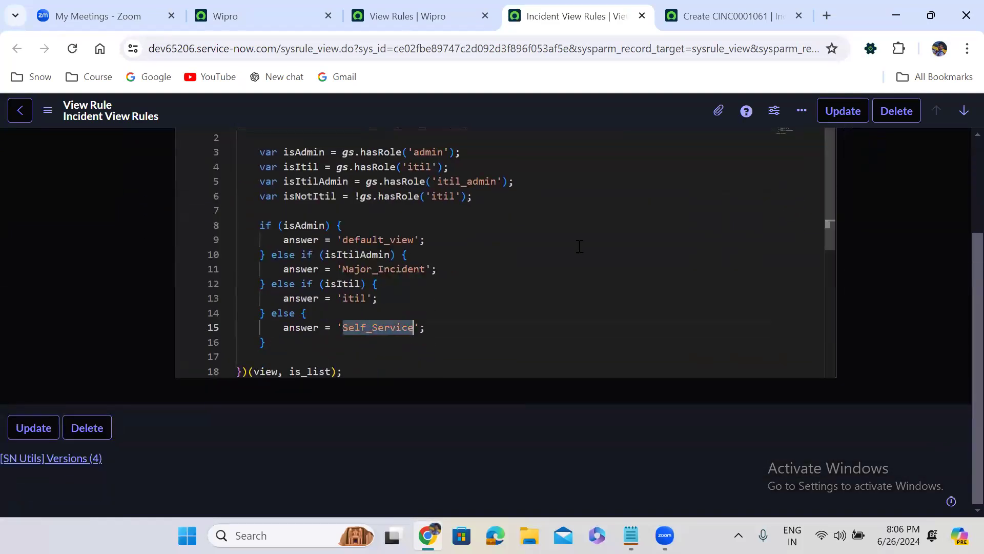
click(734, 16)
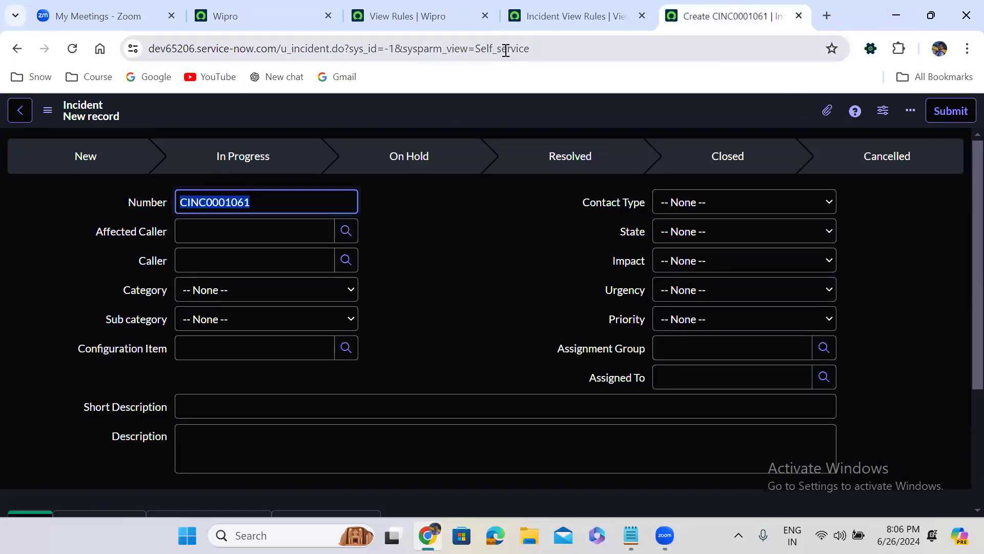
- Reload the new incident form with the view name in the address replaced by Self_Service
double_click(506, 50)
key(ctrl+v)
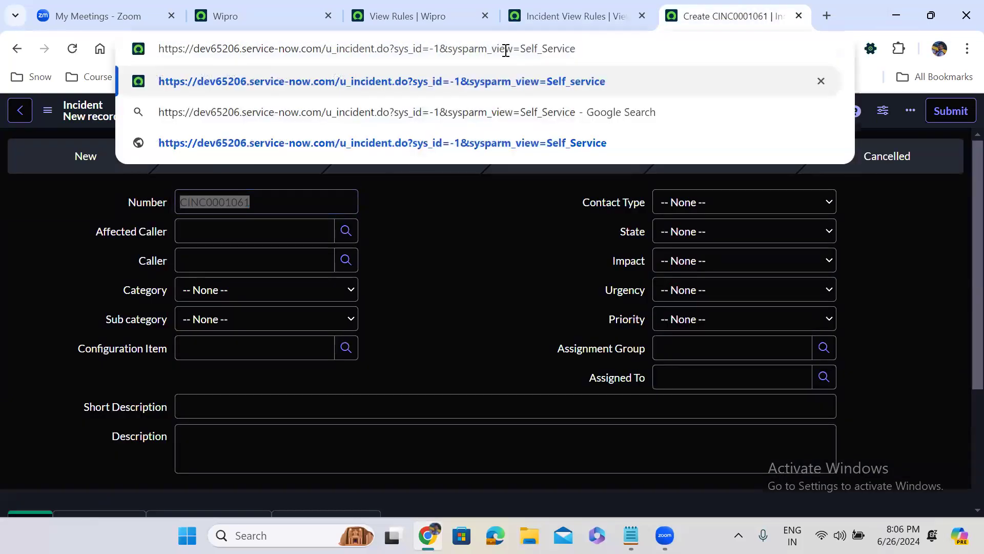
click(543, 7)
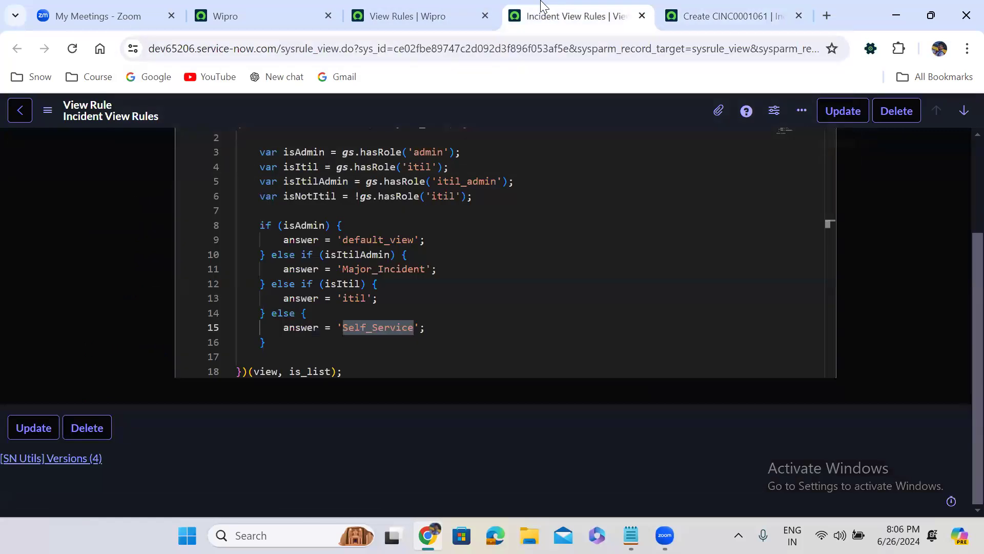
scroll(961, 411, up, 3)
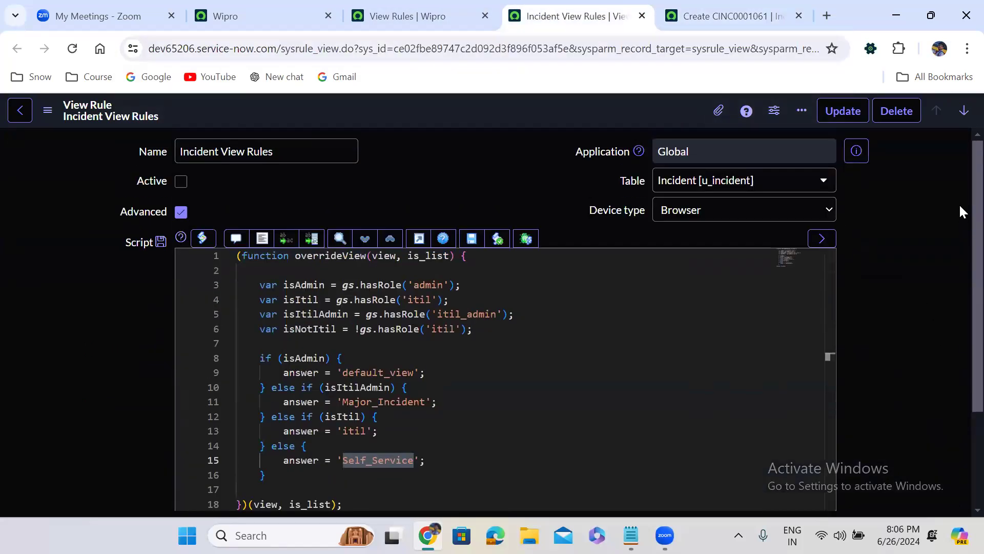
click(733, 16)
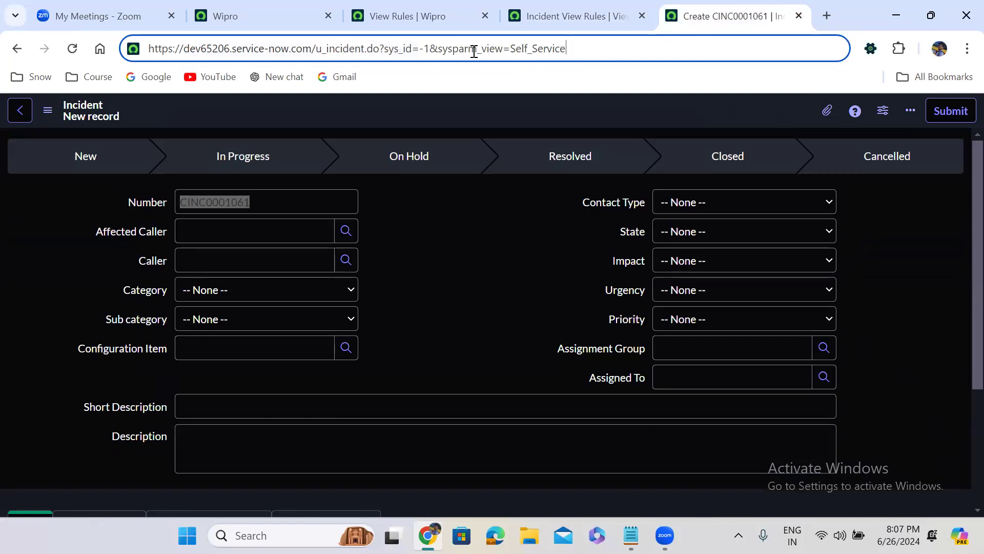
key(Return)
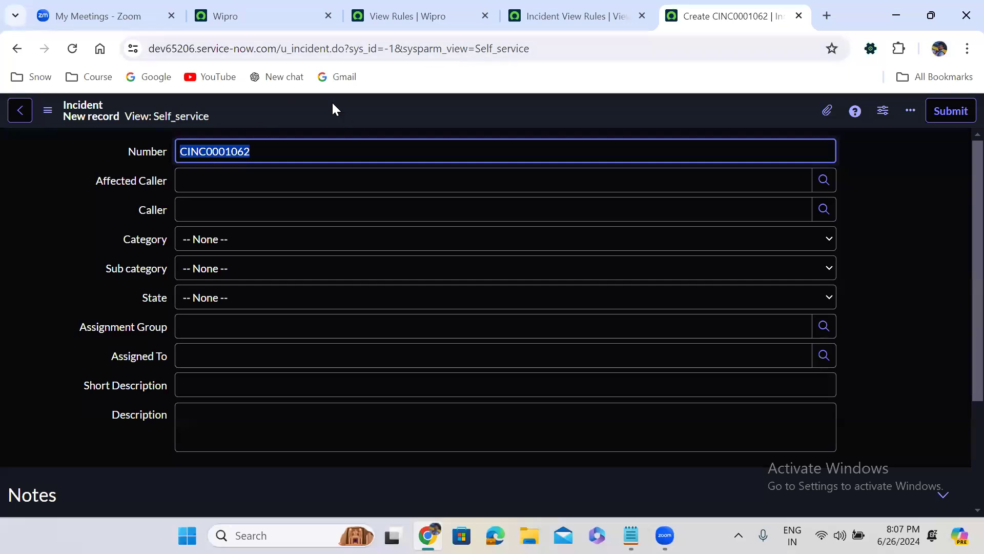
- Reload the incident form as CINC0001063 with sysparm_view=default_view
double_click(518, 48)
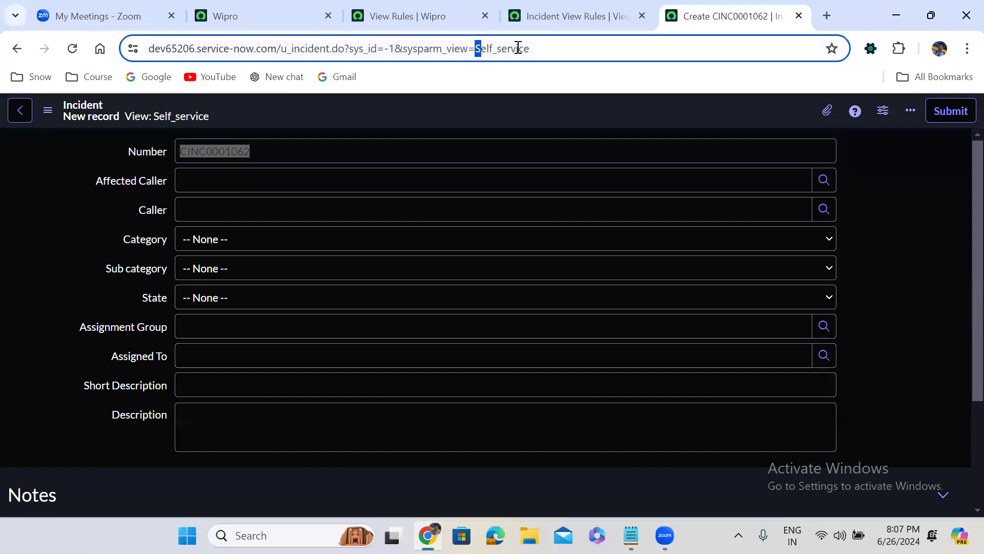
text(defau)
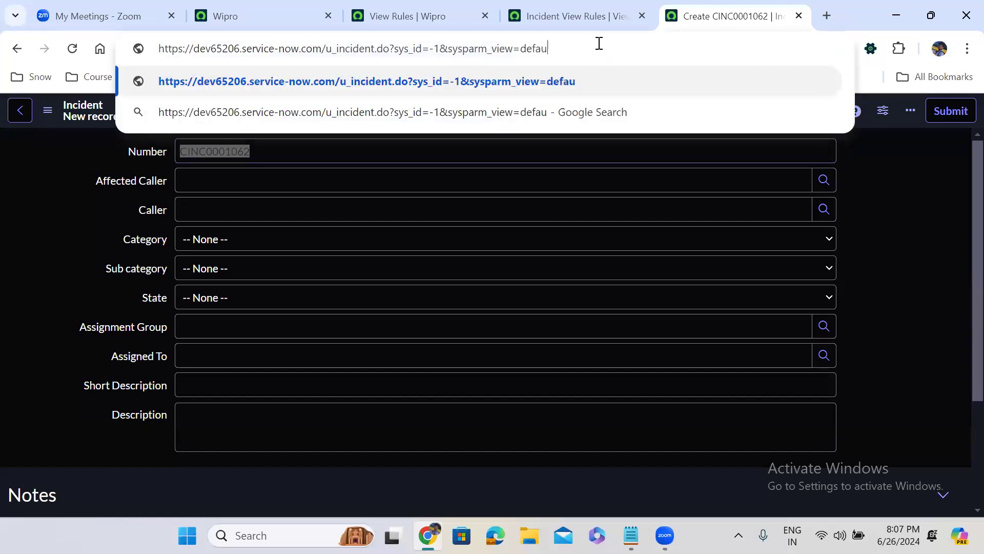
text(lt_v)
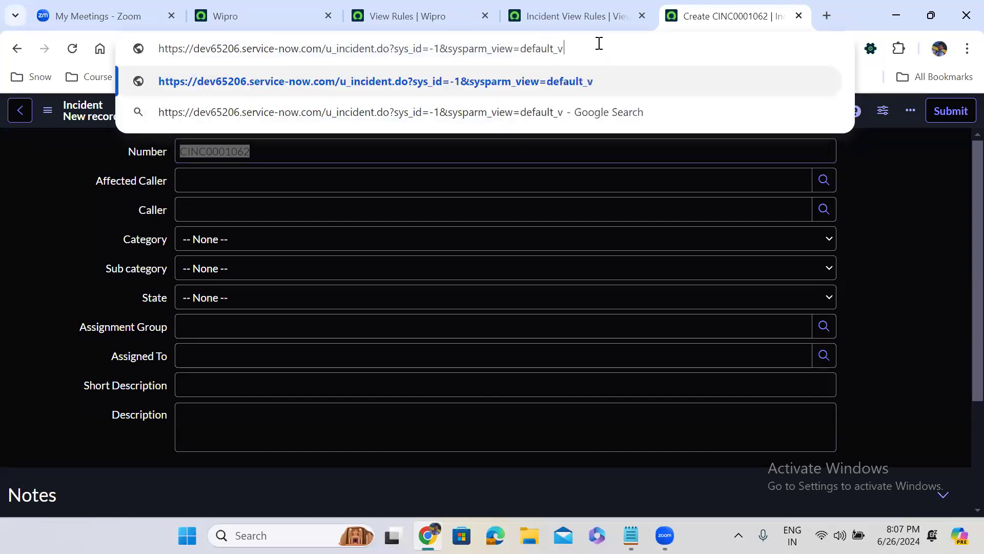
text(iew)
key(Return)
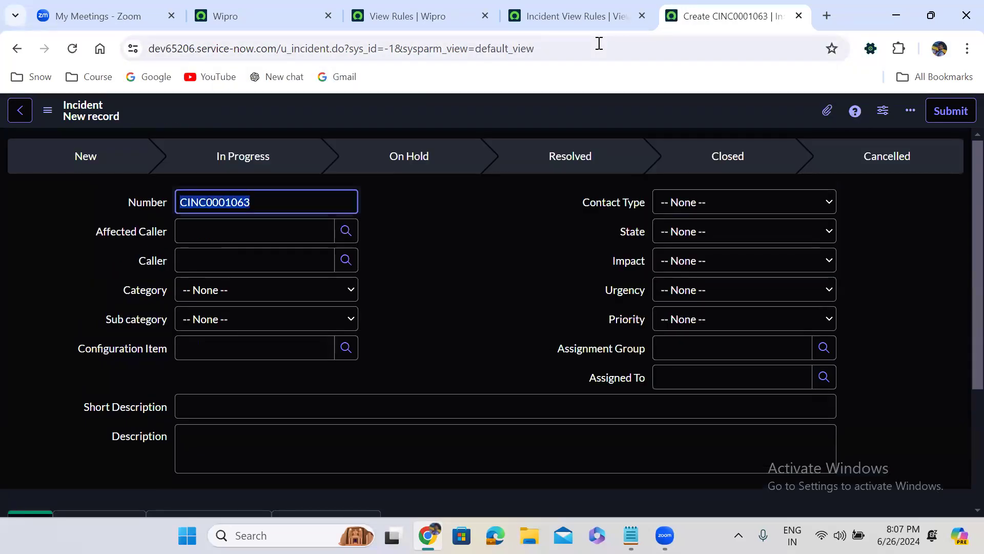
- Load CINC0001064 in the Major_Incident view copied from the rule script, then cut the u_incident.do path
click(549, 6)
click(378, 402)
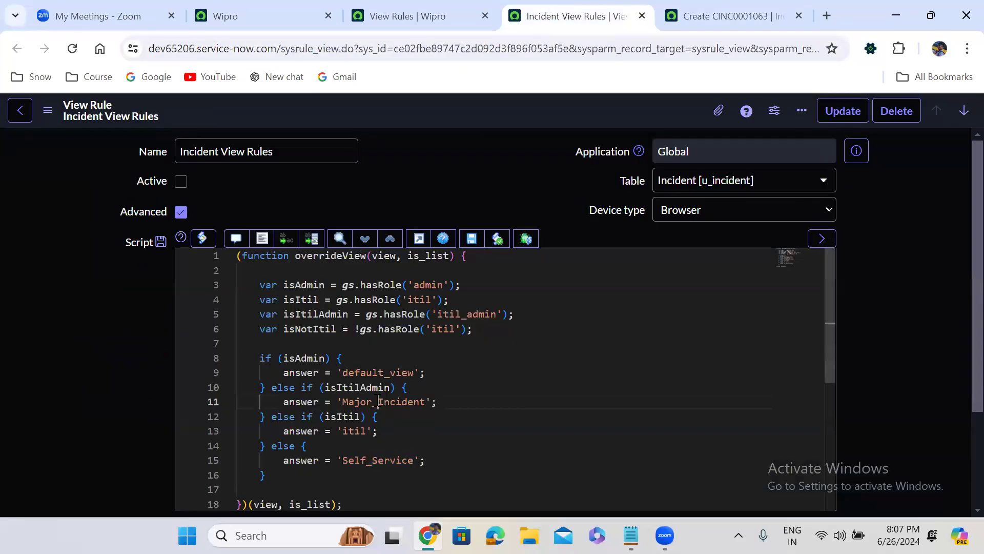
double_click(379, 401)
key(ctrl+c)
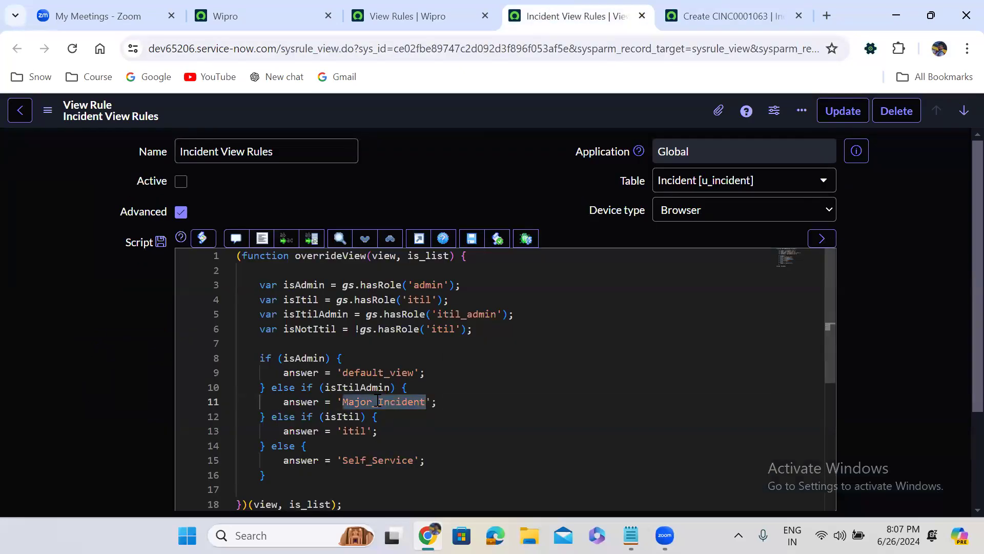
click(719, 14)
double_click(483, 48)
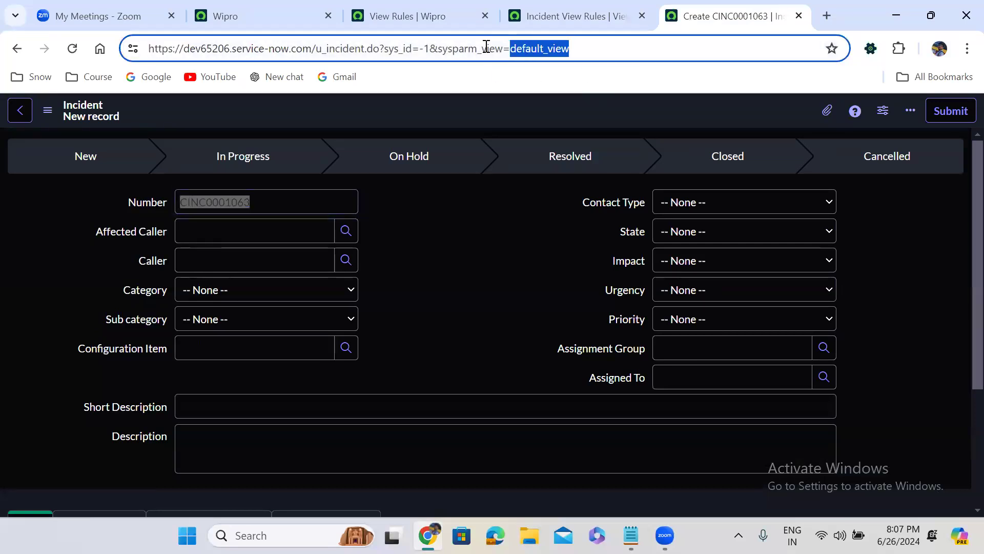
key(ctrl+v)
key(Return)
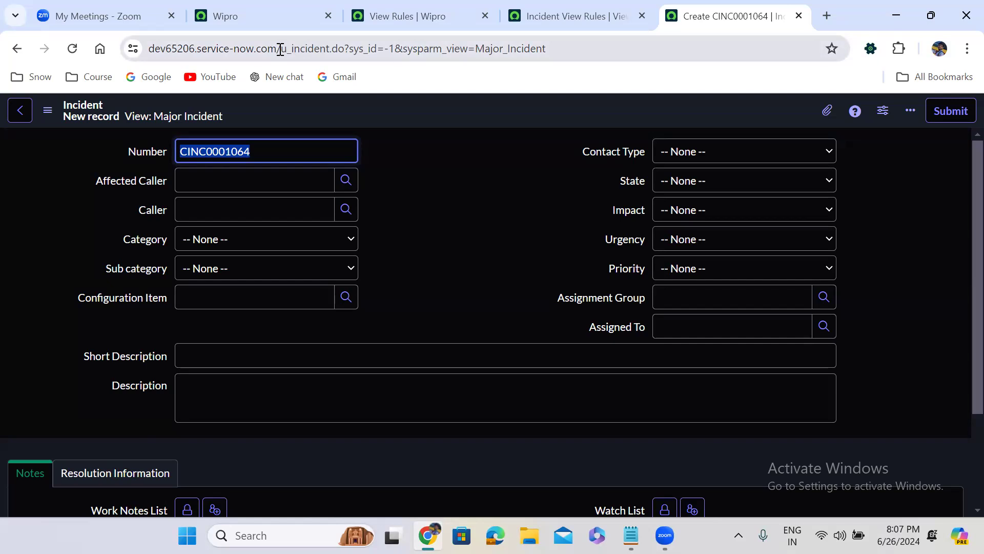
drag(282, 50, 633, 43)
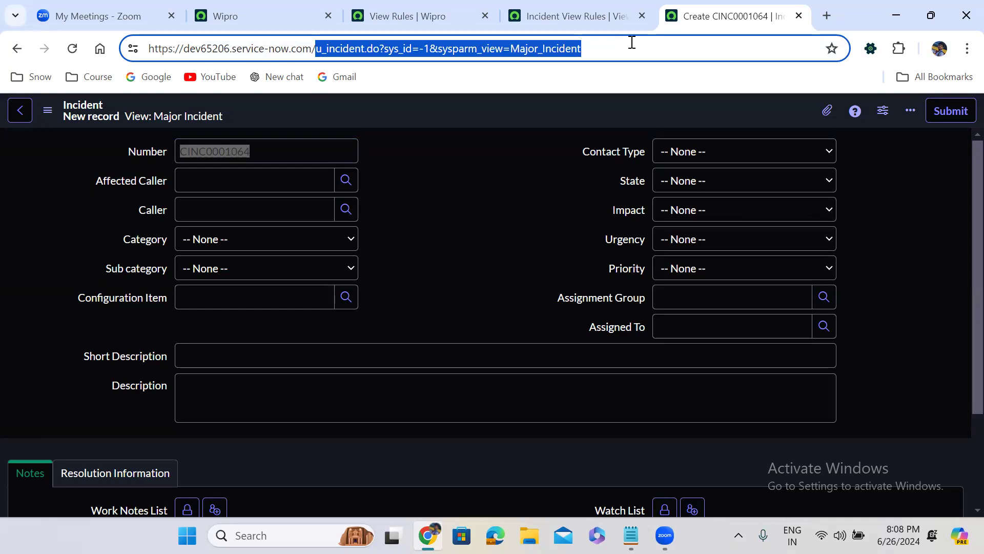
key(BackSpace)
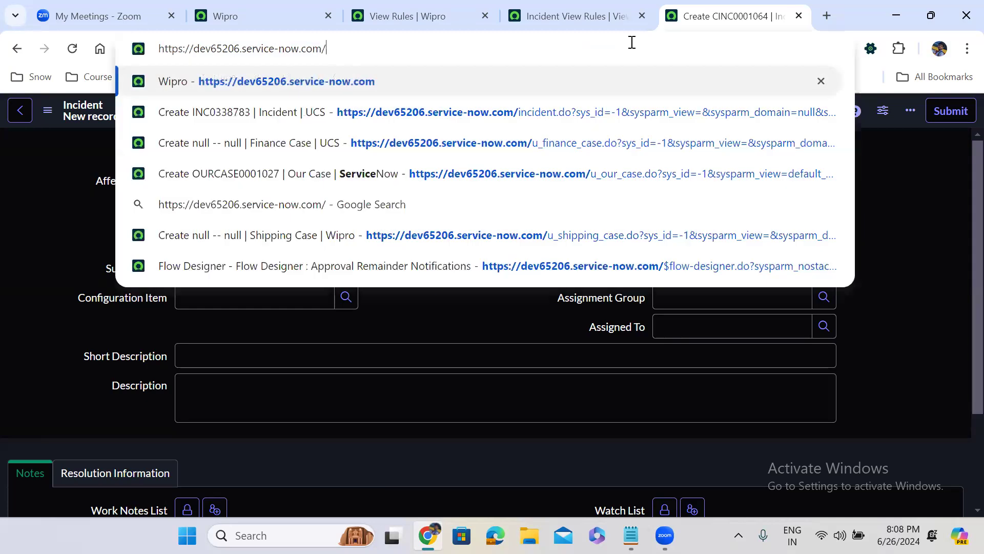
- Open the Custom Incident Management Create New module record by filtering the navigator for 'custom in'
click(272, 2)
click(95, 113)
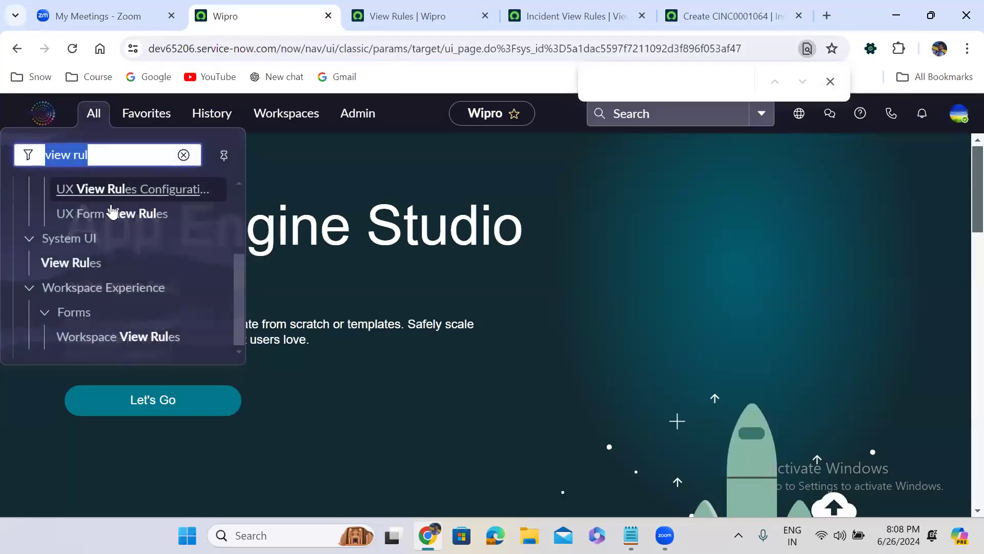
text(custom in)
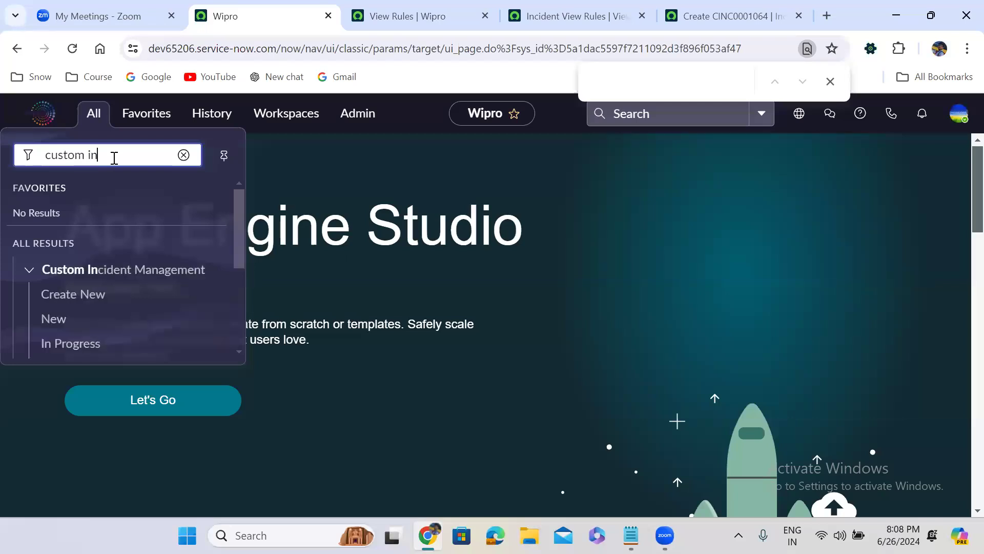
click(192, 295)
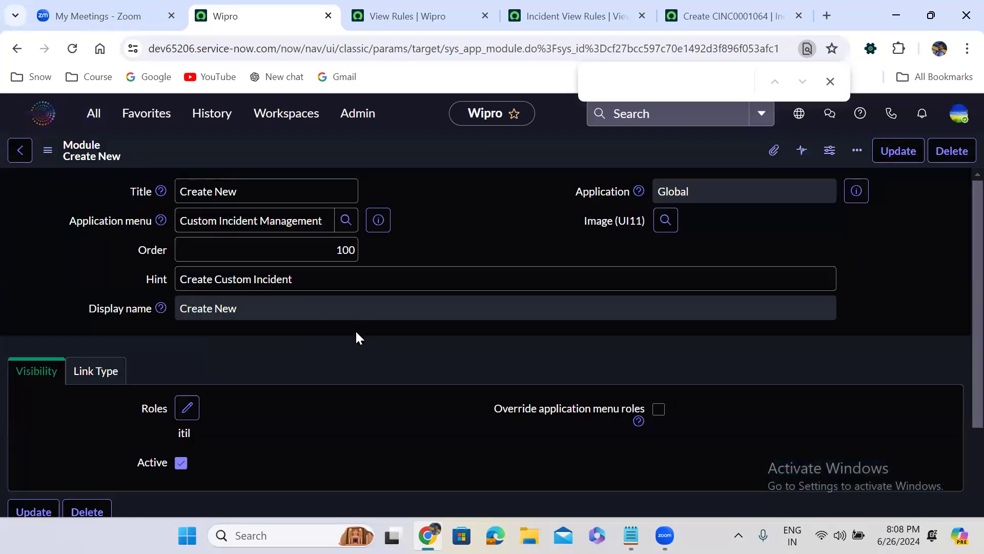
scroll(356, 333, down, 5)
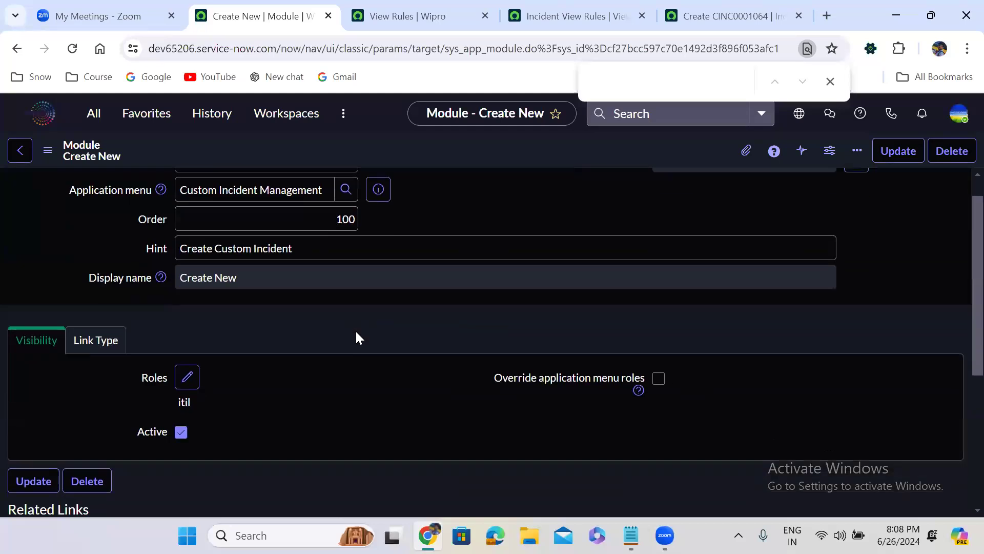
- Inspect Incident's classic mobile Create New module (path form/incident/-1) in a separate tab, then return to Custom Incident
click(358, 333)
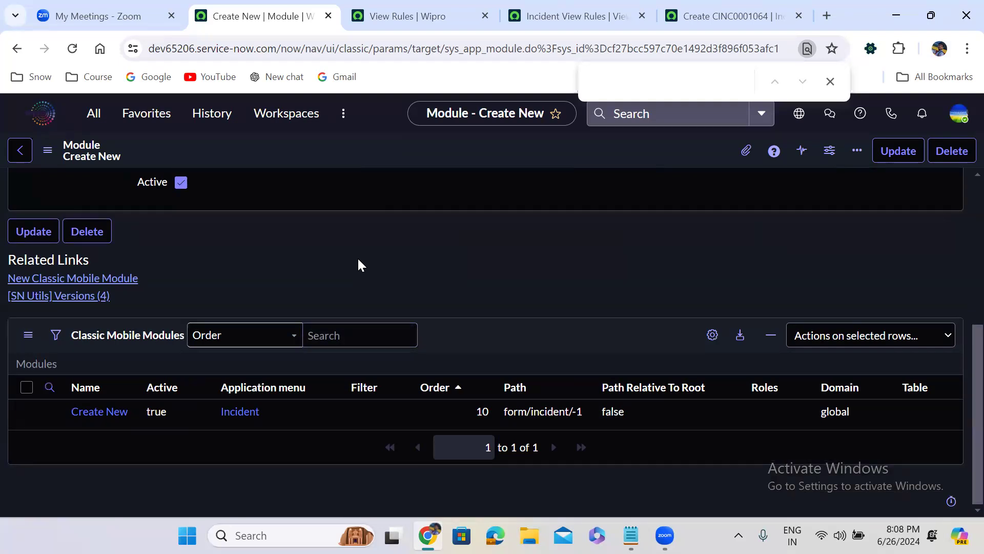
middle_click(89, 417)
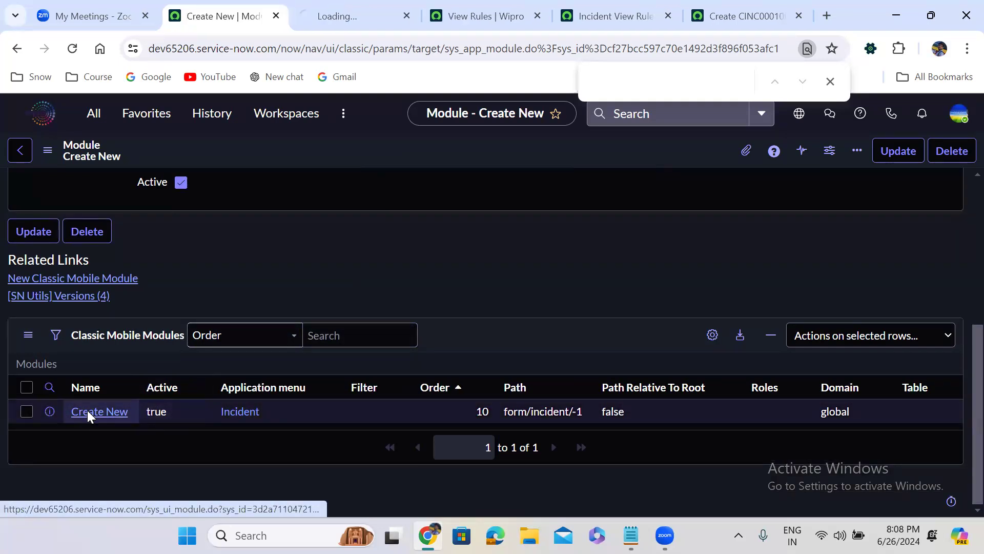
click(334, 6)
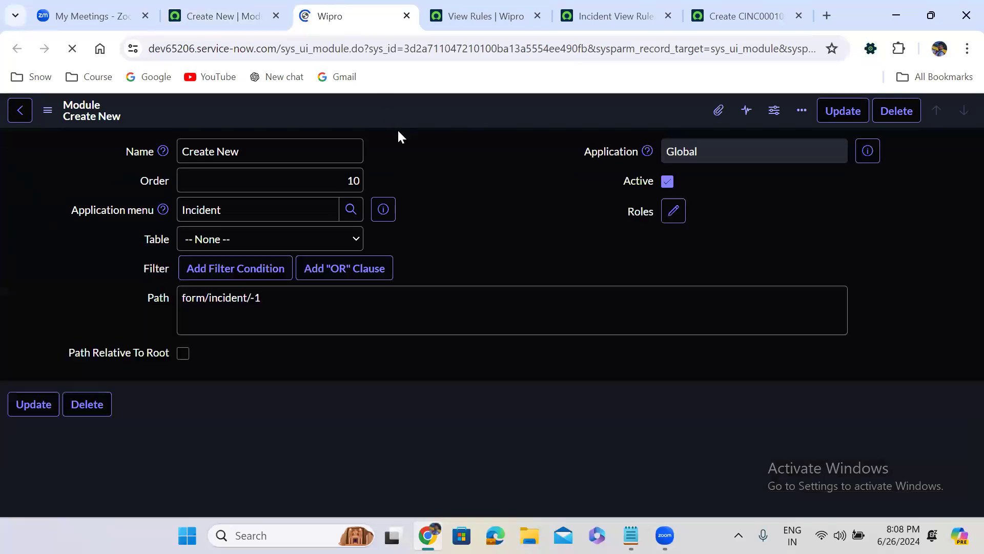
click(429, 218)
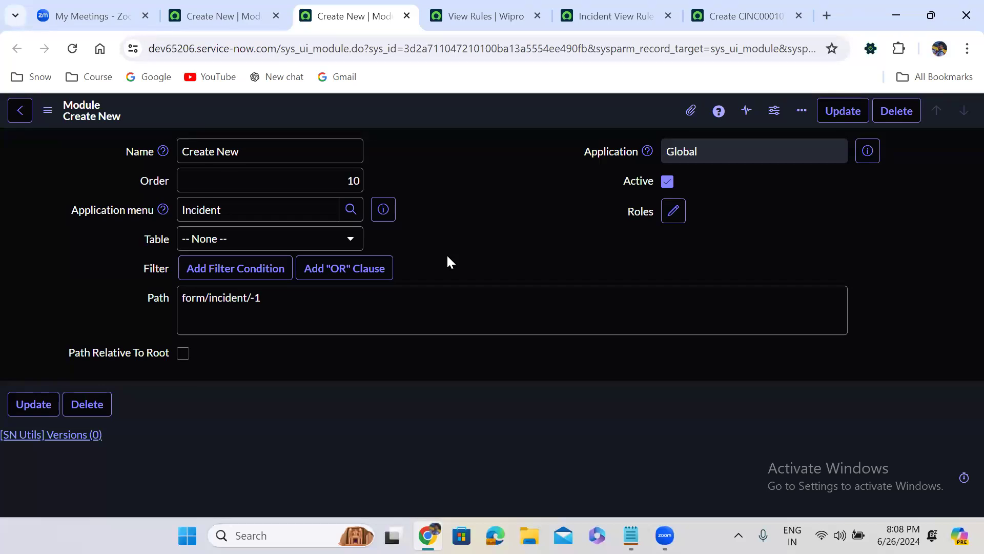
click(232, 7)
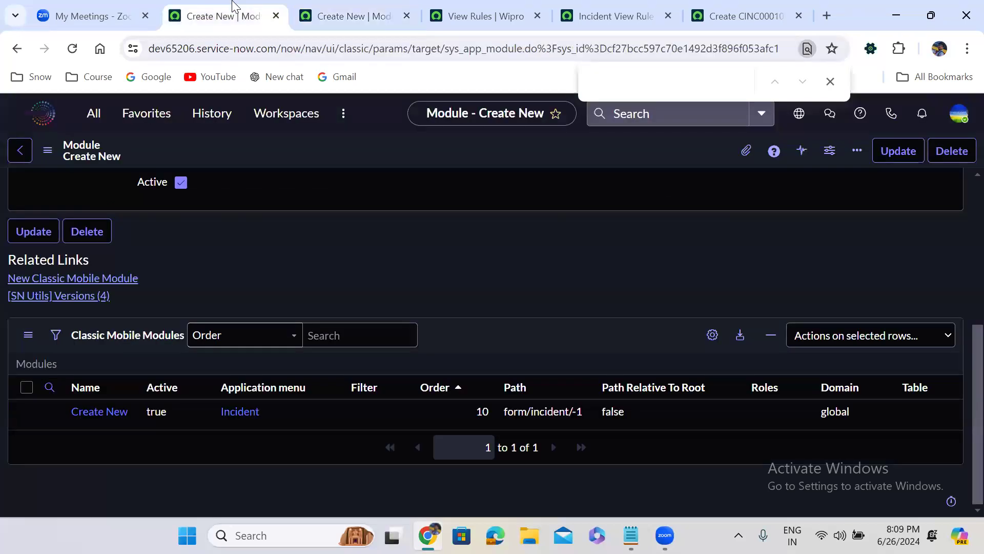
- Save the module with link type URL (from Arguments:) and arguments u_incident.do?sys_id=-1&sysparm_view=Major_Incident
scroll(315, 195, up, 5)
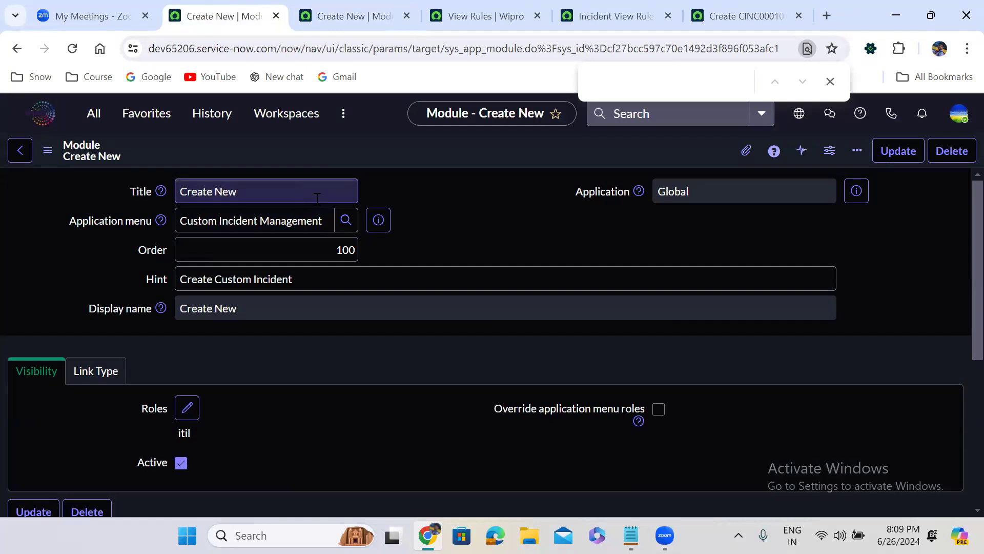
scroll(317, 198, down, 3)
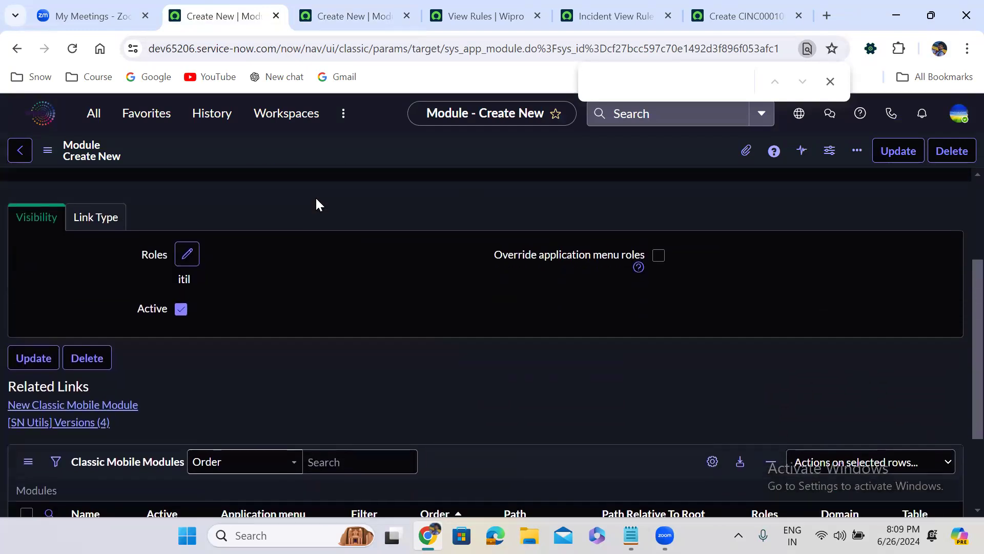
click(90, 225)
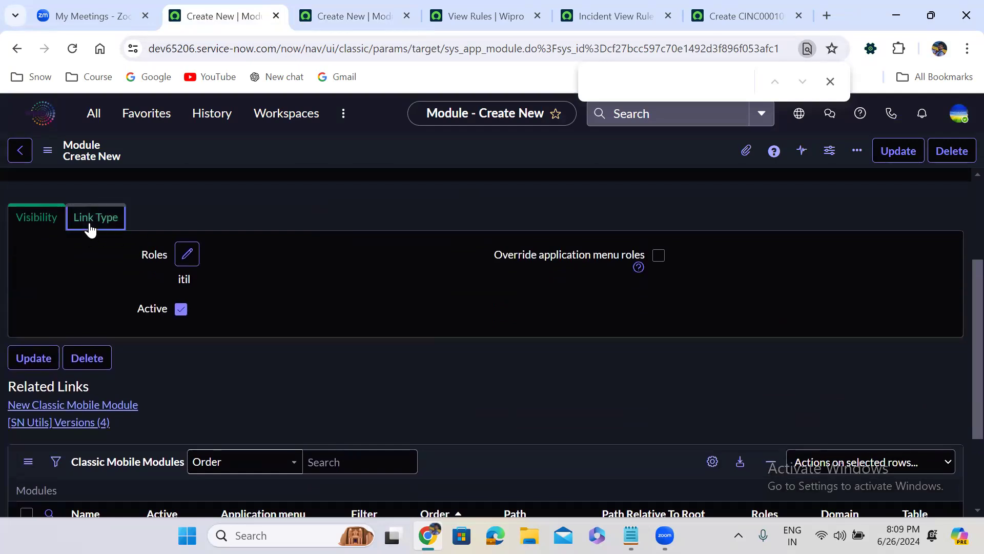
click(239, 296)
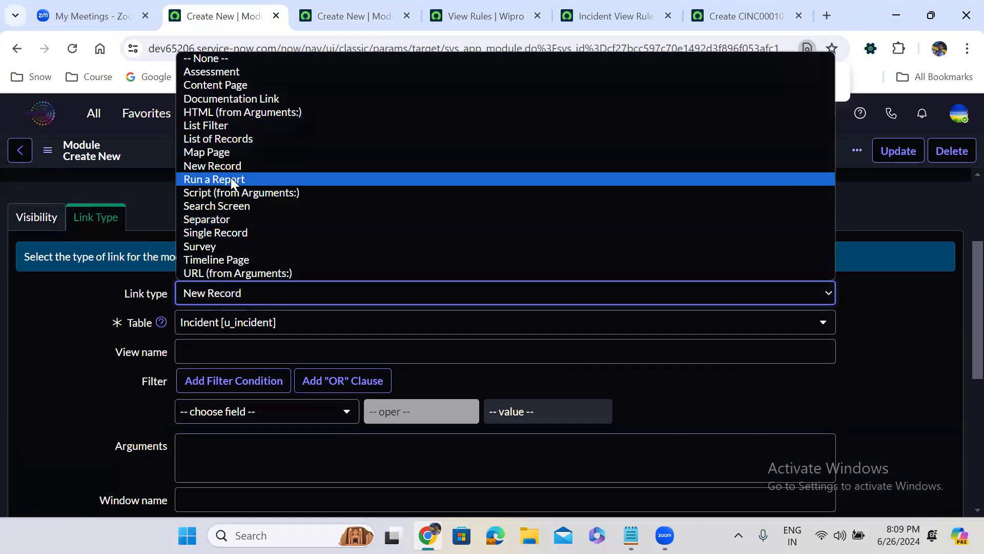
click(254, 274)
click(215, 323)
text(u_incident.do?sys_id=-1&sysparm_view=Major_Incident)
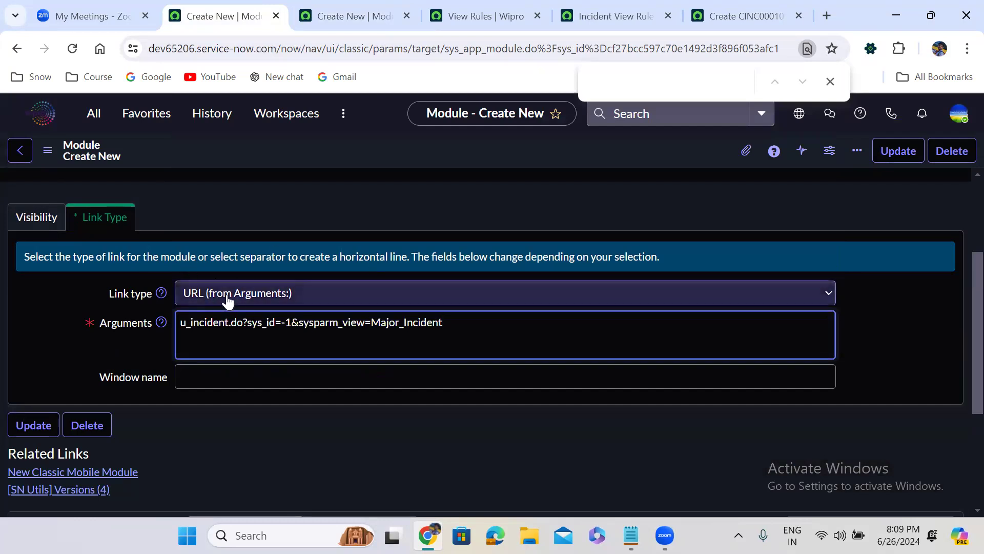
right_click(490, 149)
click(511, 156)
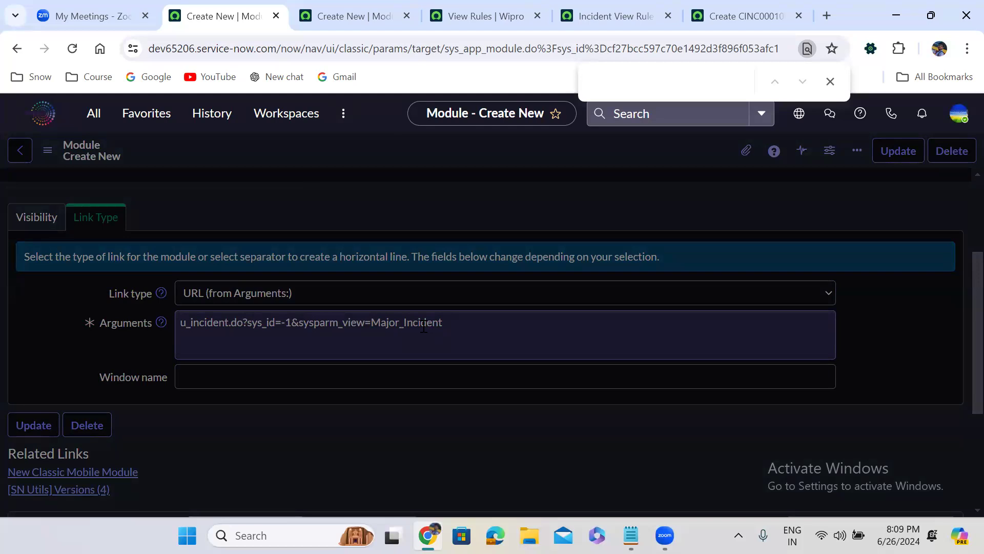
- Reload the incident form tab to get a fresh Major Incident form
click(758, 11)
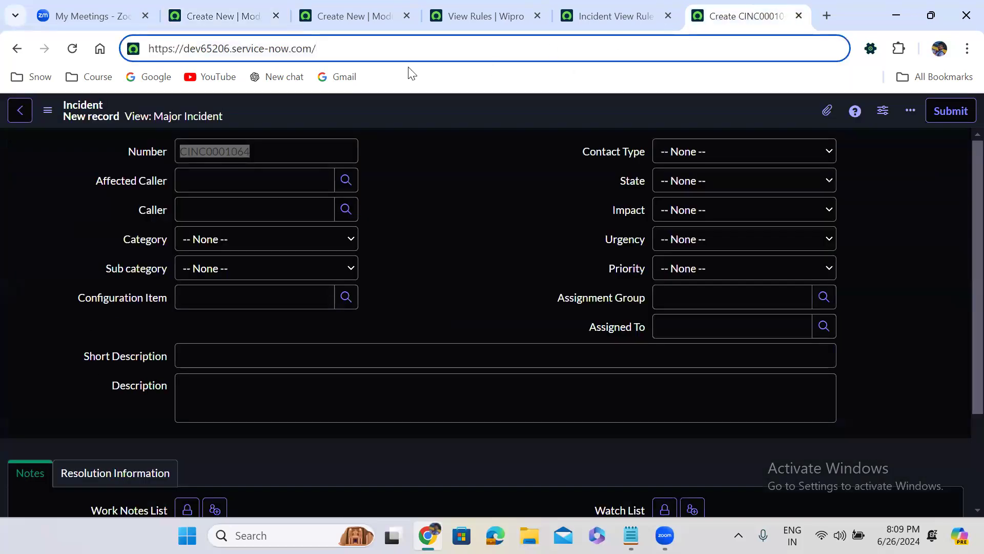
click(395, 58)
click(604, 52)
key(Return)
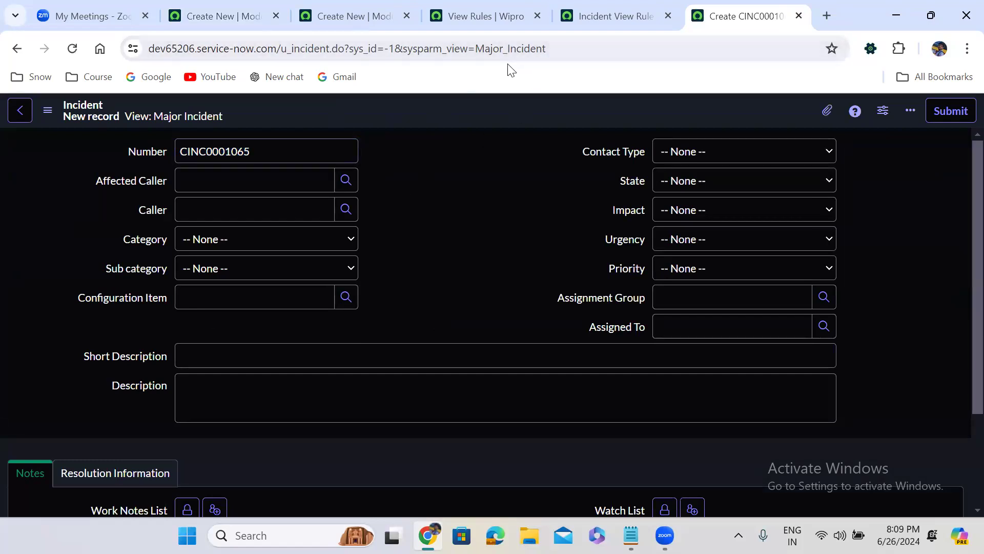
- Test Custom Incident Management > Create New from the All menu navigator
click(223, 16)
click(94, 112)
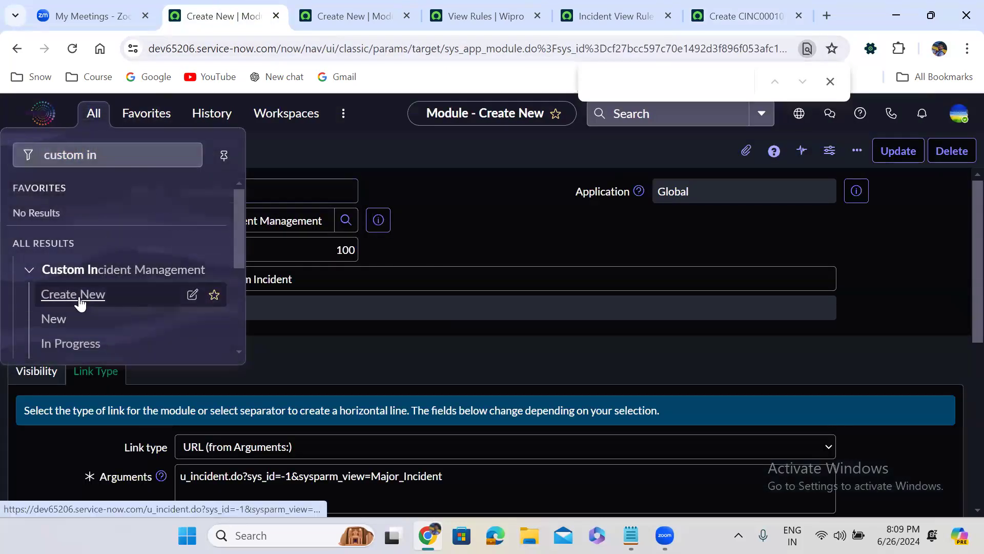
click(79, 299)
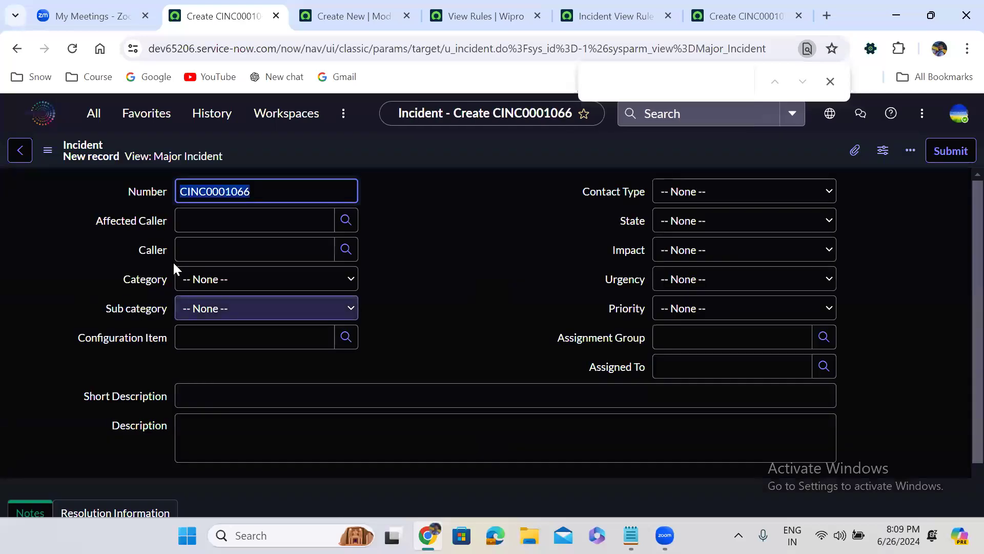
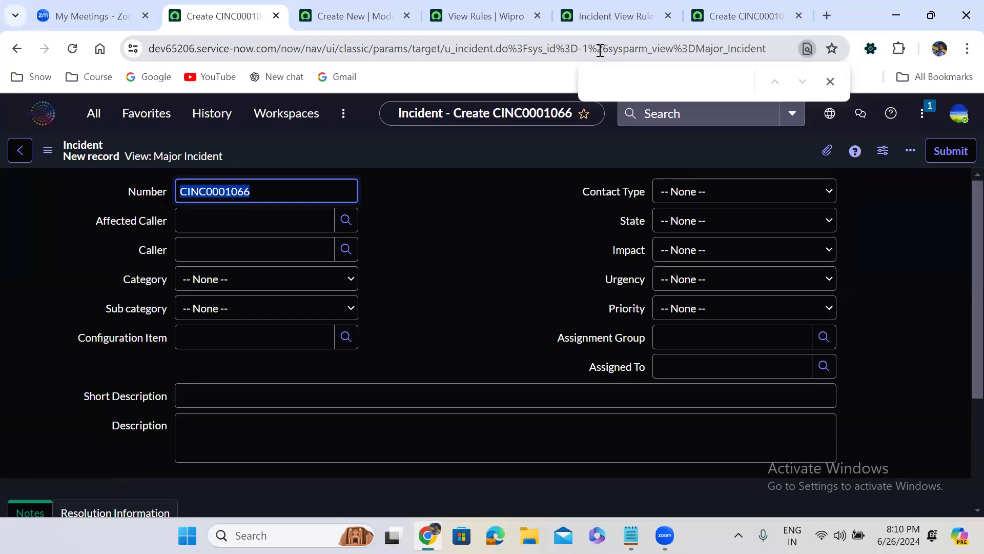
- Inspect the encoded %3D and %26 characters in the form's web address
double_click(511, 50)
drag(524, 49, 526, 48)
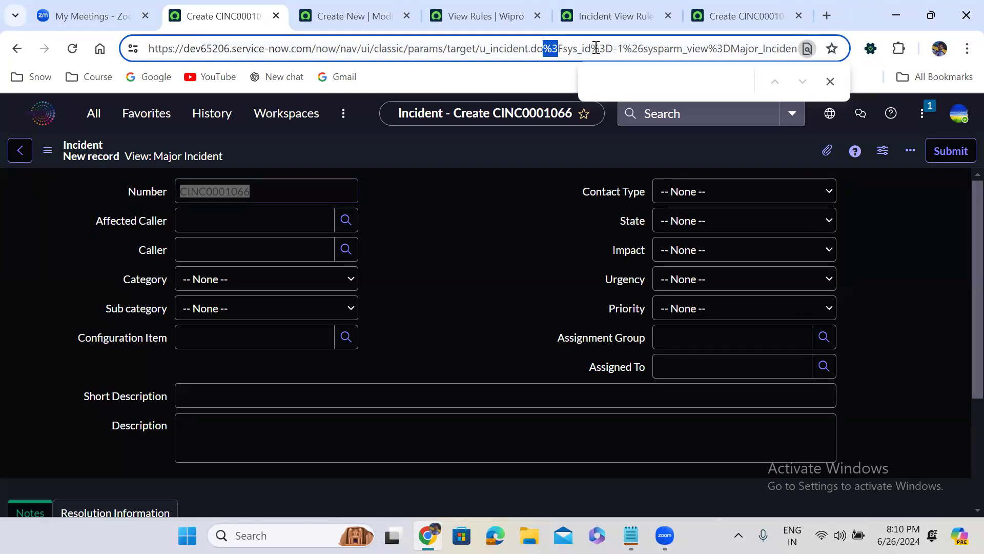
click(563, 49)
drag(591, 49, 615, 49)
click(627, 50)
drag(625, 50, 647, 48)
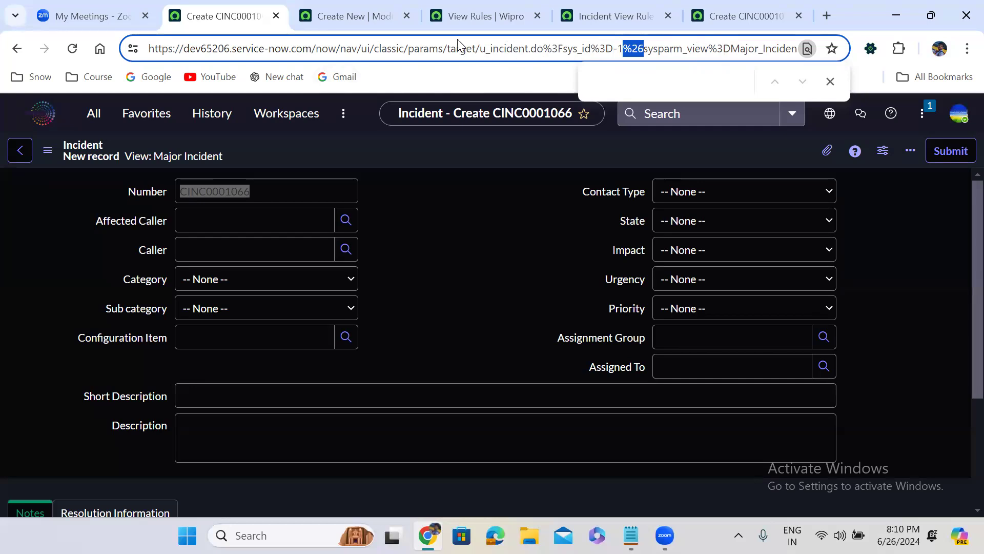
click(496, 248)
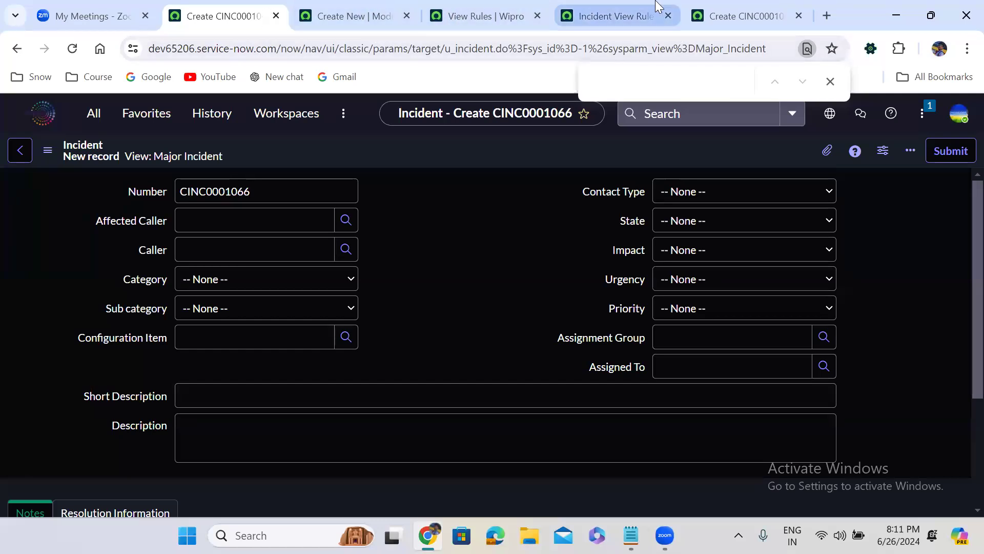
- Close all browser tabs to the right of the Create New tab
click(369, 8)
right_click(369, 7)
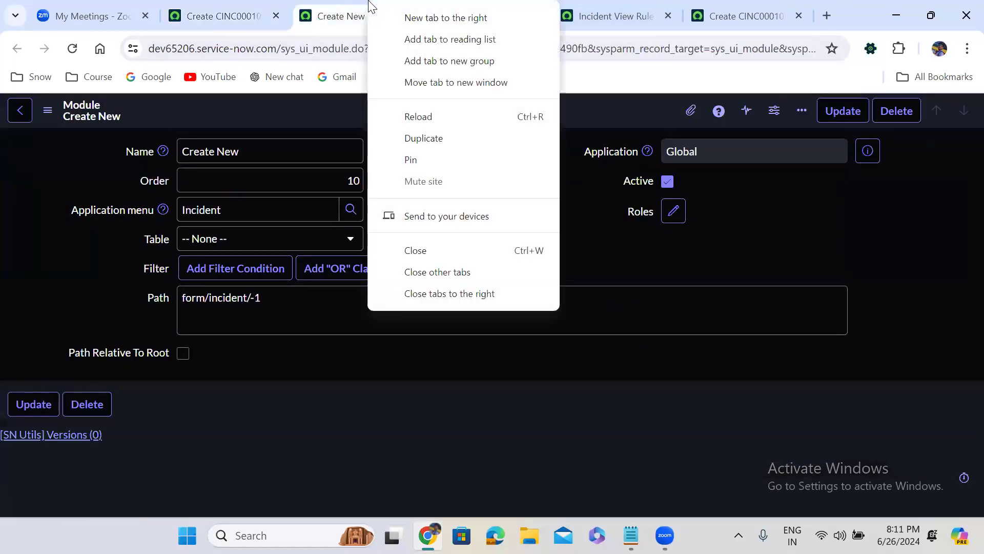
click(456, 301)
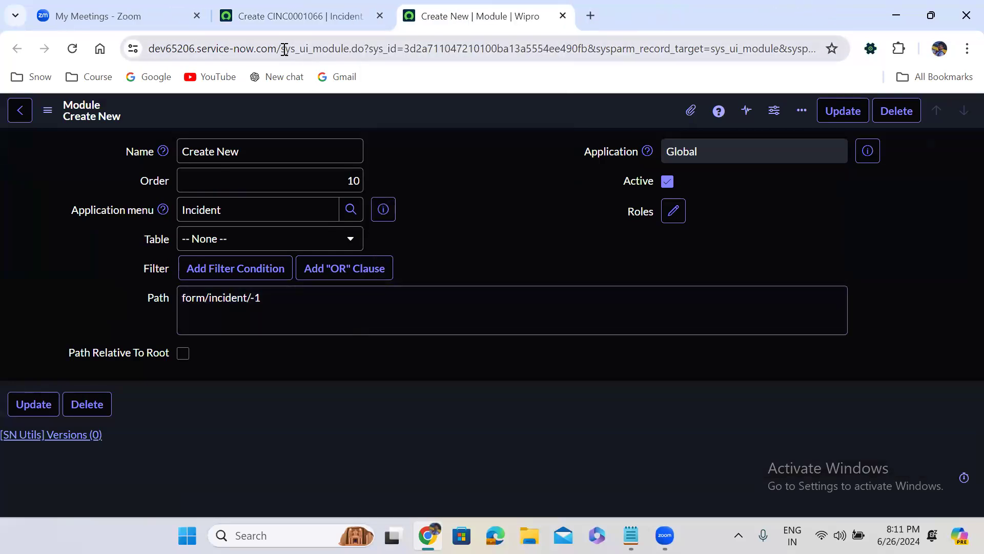
- Load the Users list at sys_user_list.do in that tab
drag(282, 48, 468, 48)
drag(774, 17, 872, 12)
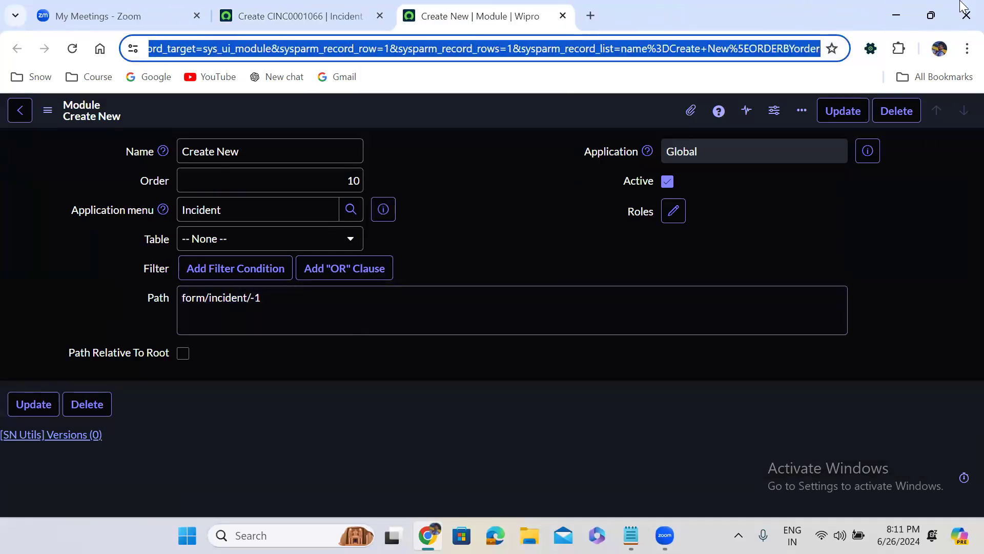
key(BackSpace)
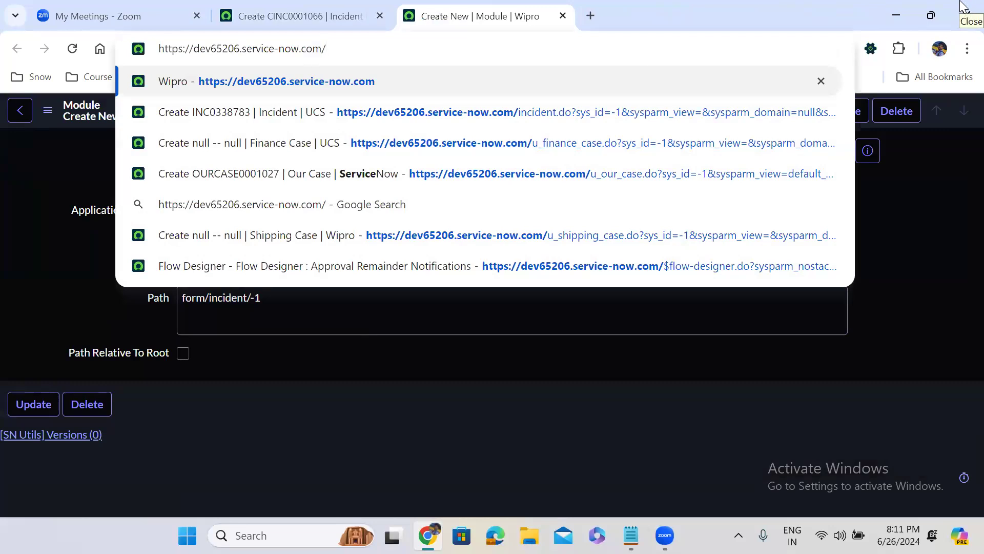
text(sys)
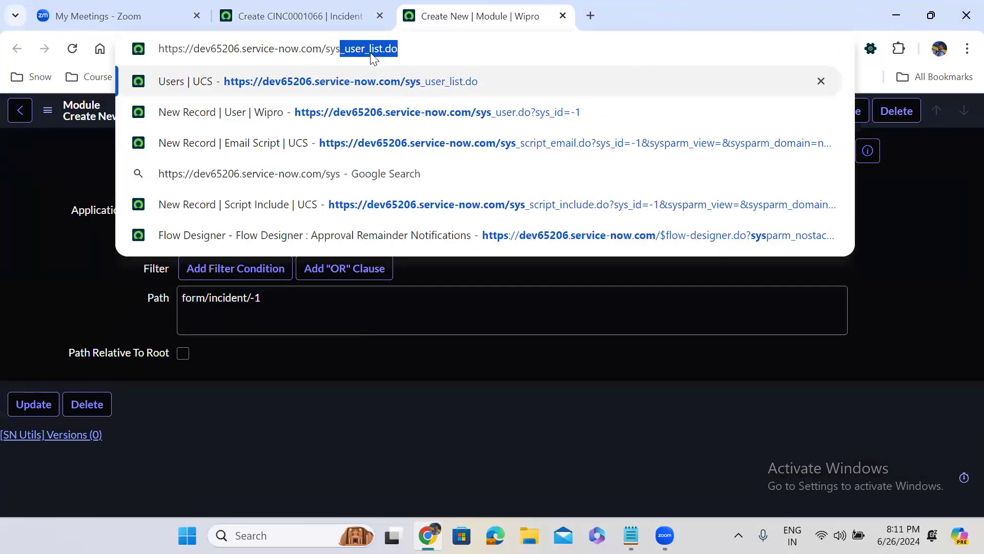
text(_user)
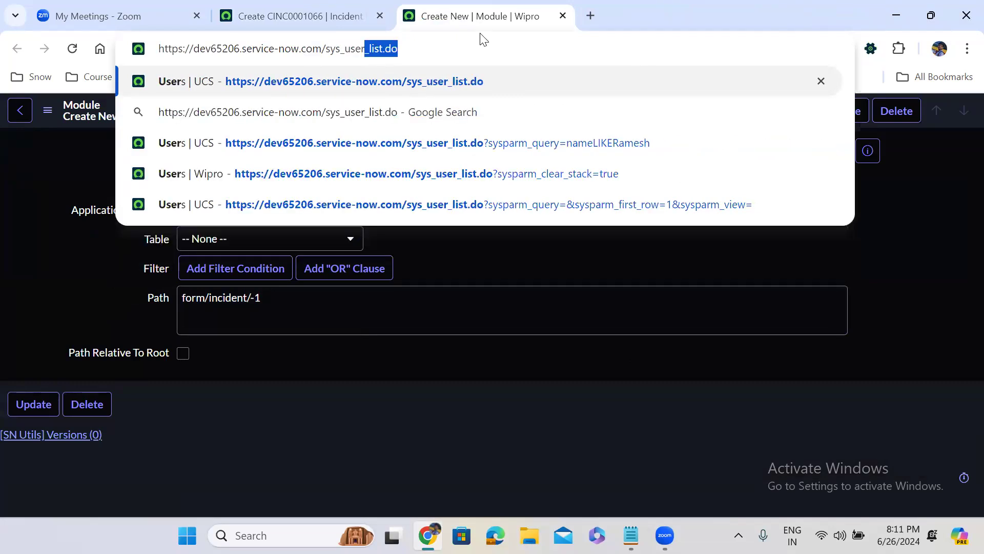
key(Delete)
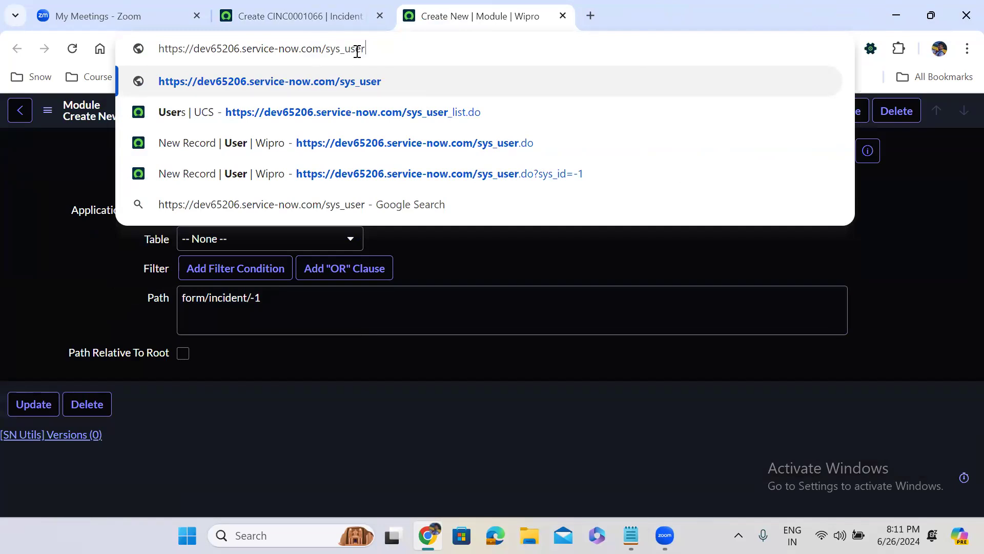
text(_)
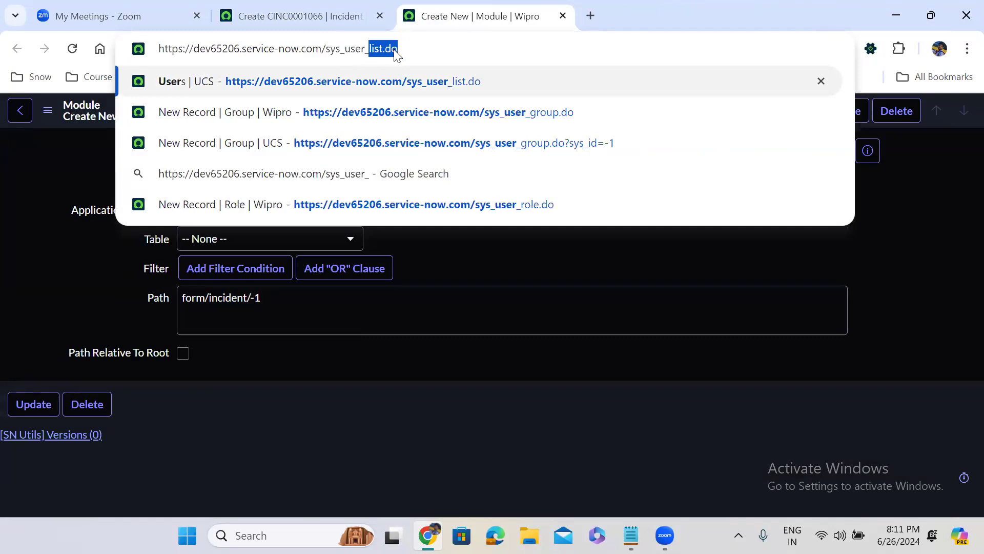
click(409, 50)
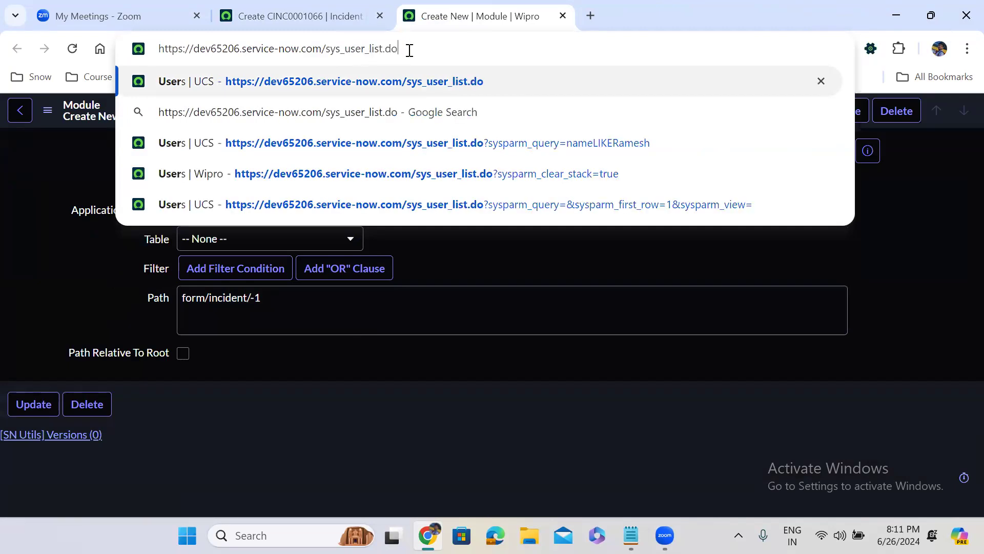
key(Return)
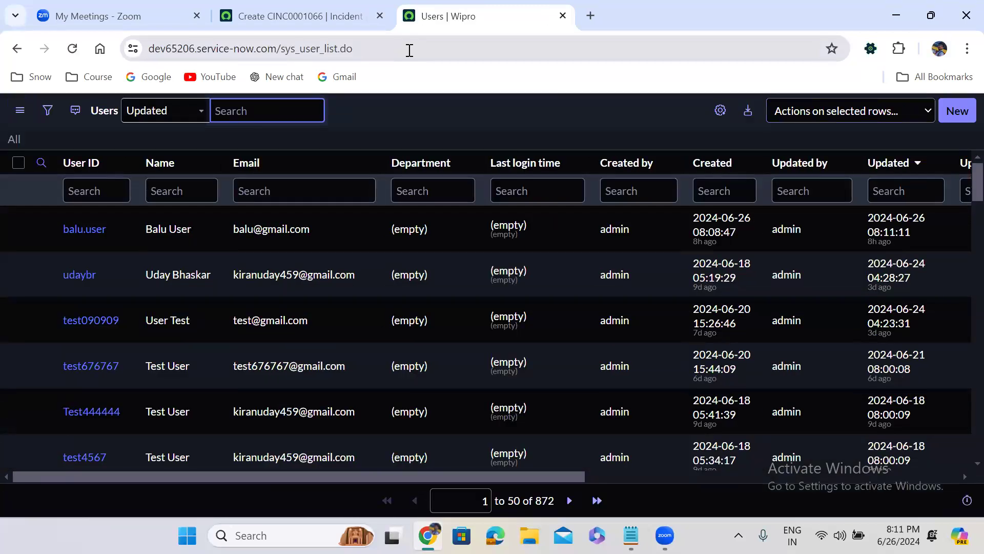
- Open the custom incident list at u_incident_list.do
click(283, 48)
shift+click(319, 48)
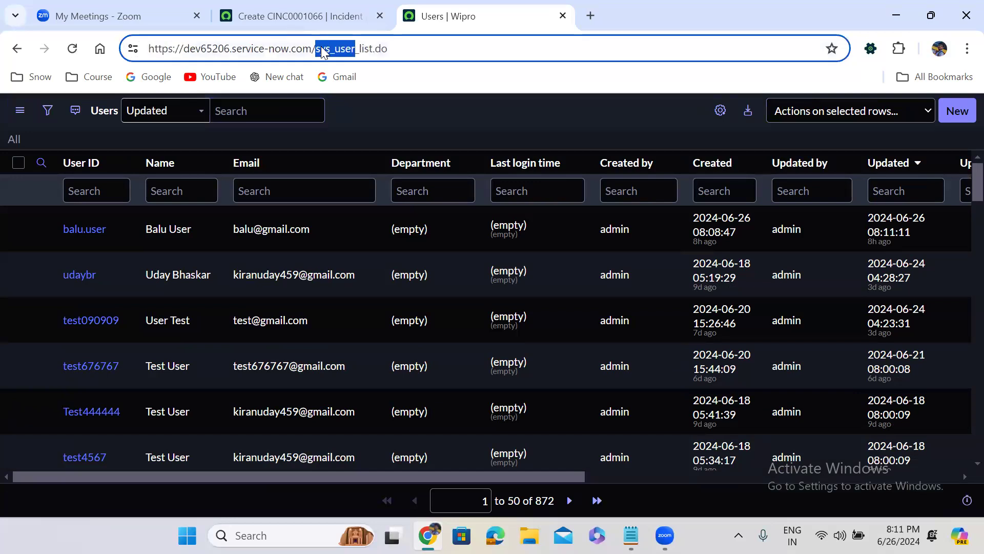
text(u_inci)
text(deny)
text(t)
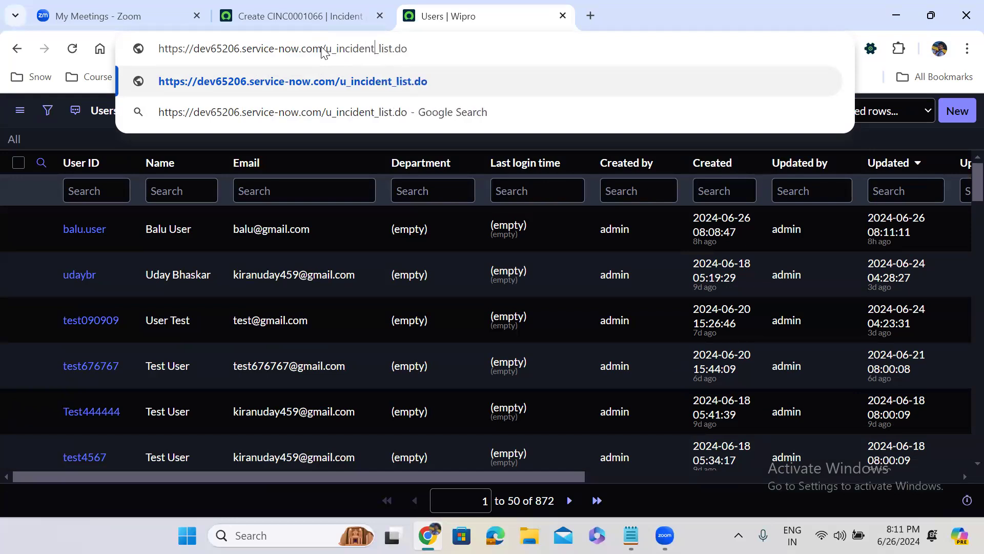
key(Return)
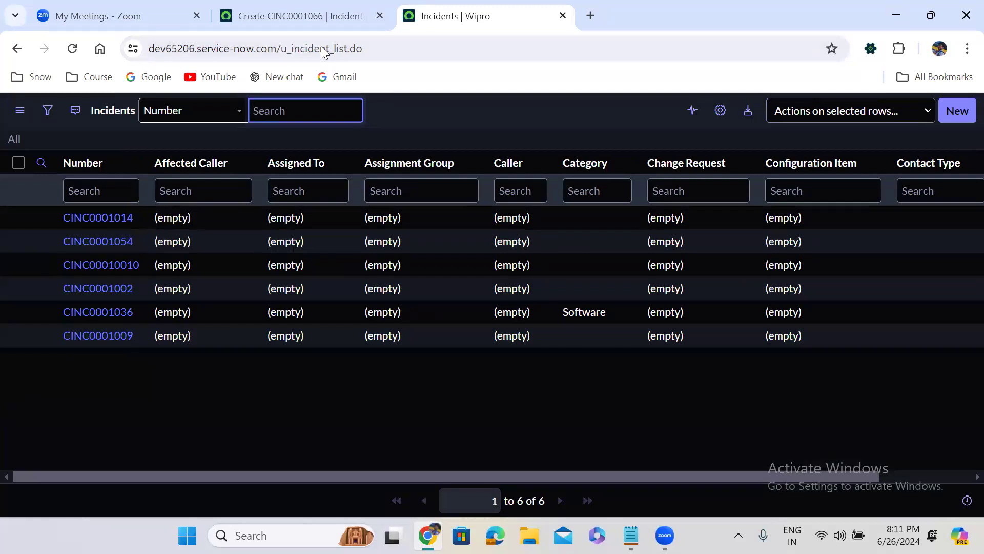
- Filter the list with ?sysparm_query=u_state=New, then return to the CINC0001066 form tab
drag(278, 49, 289, 49)
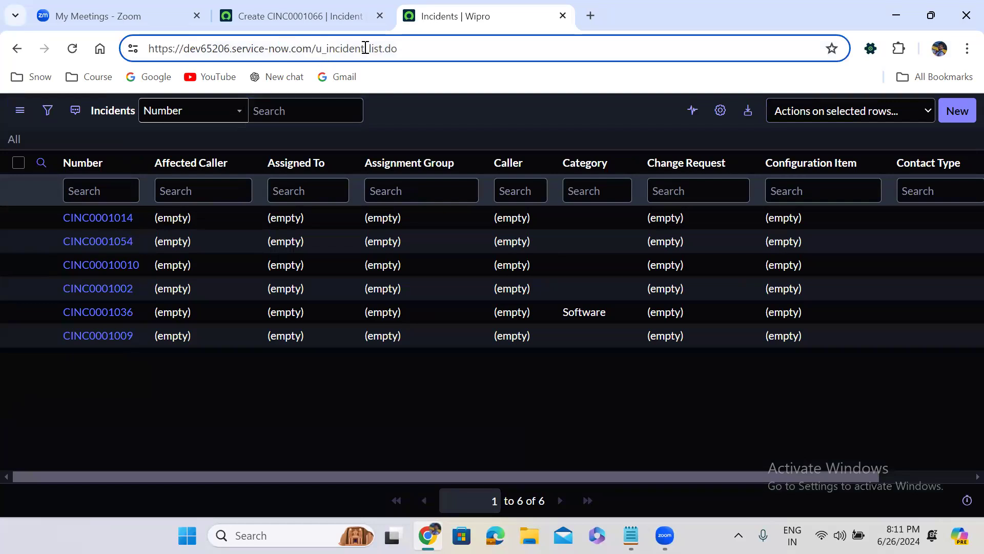
click(410, 48)
text(?)
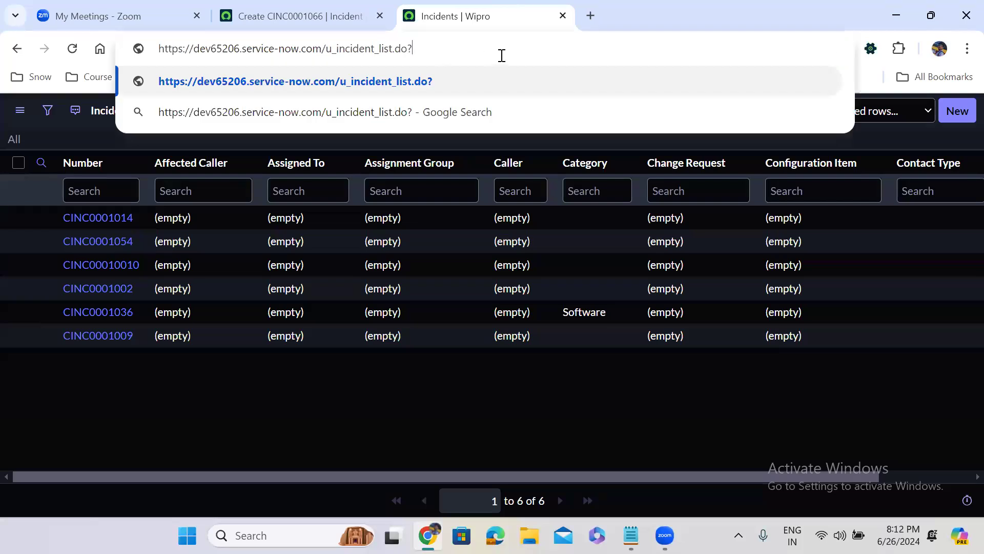
text(sys)
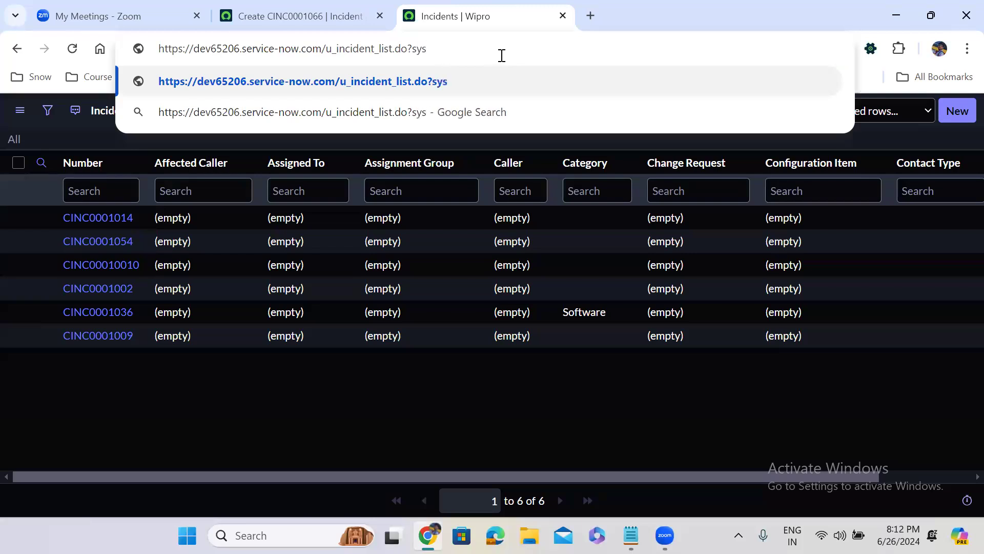
text(parm)
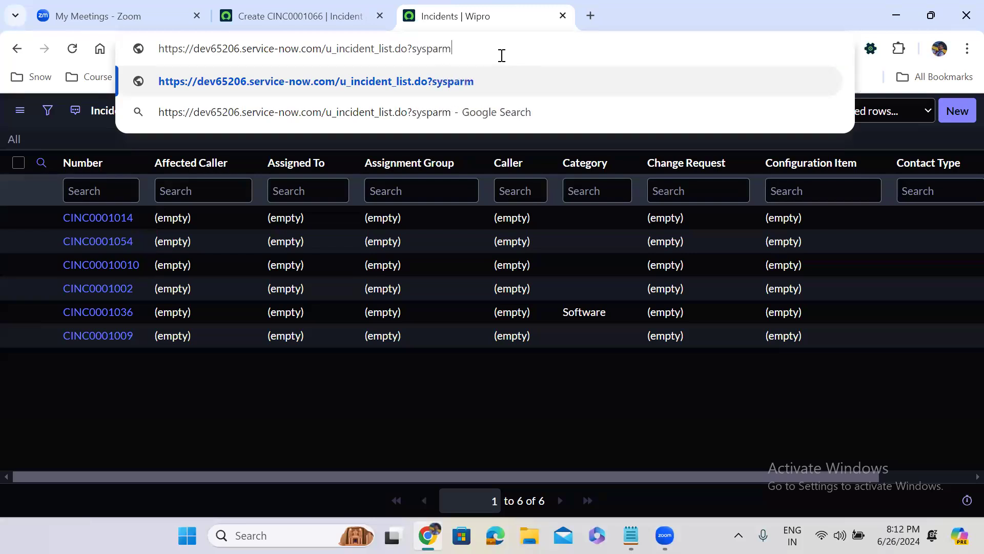
text(_query)
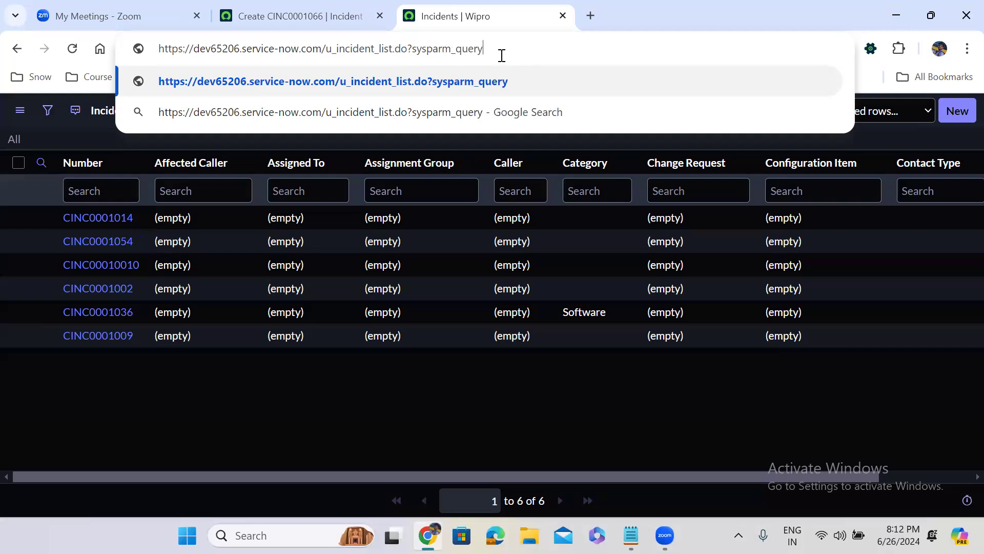
text(=u_)
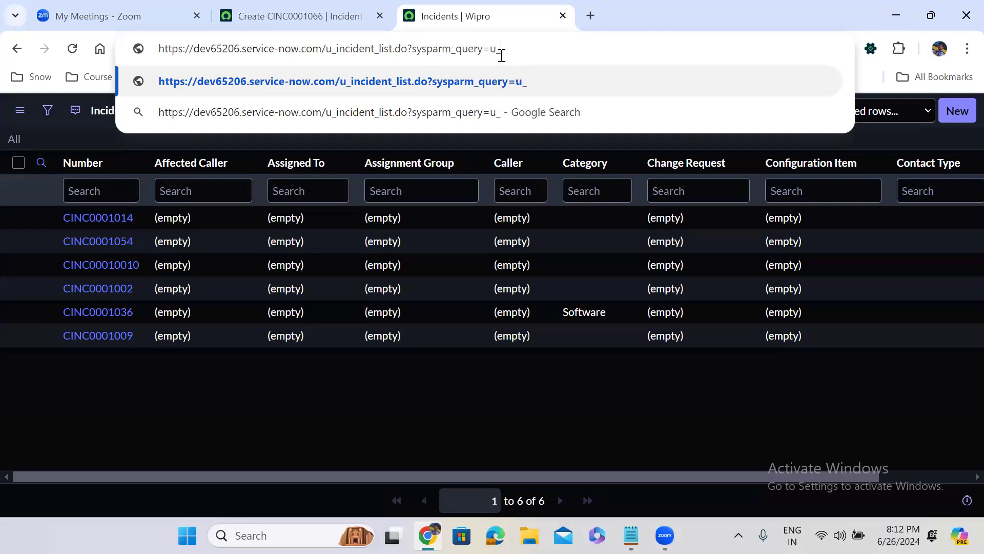
text(state=Ne)
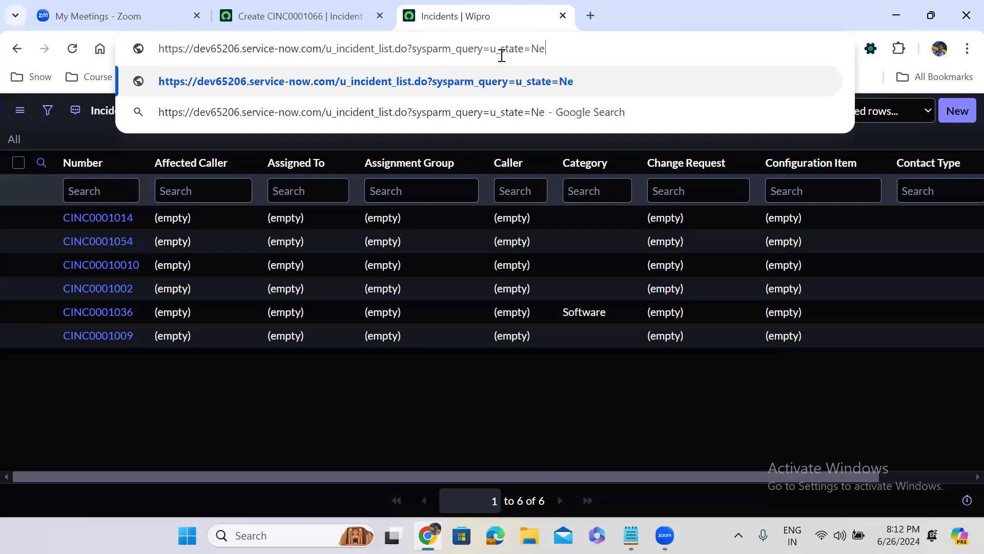
text(w)
key(Return)
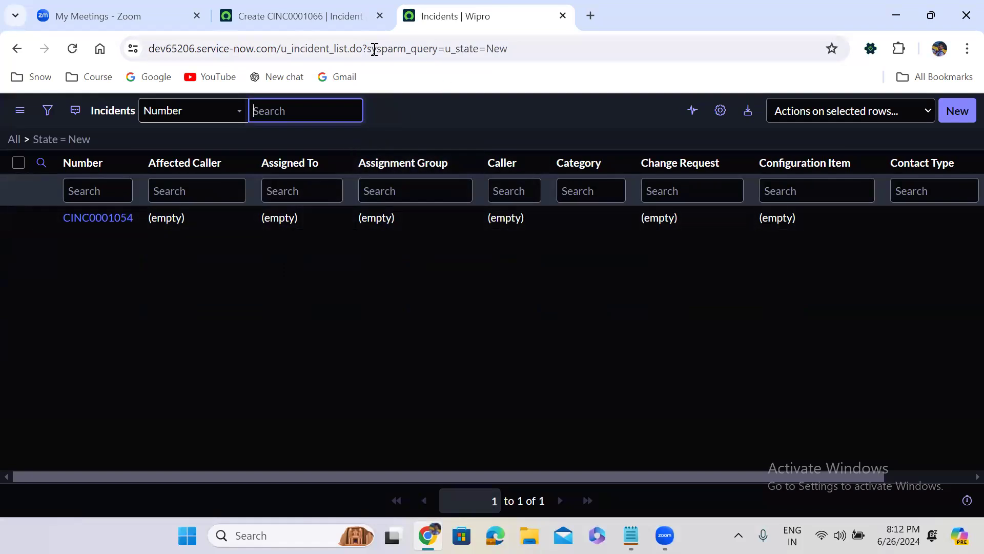
drag(282, 48, 596, 11)
key(ctrl+c)
key(BackSpace)
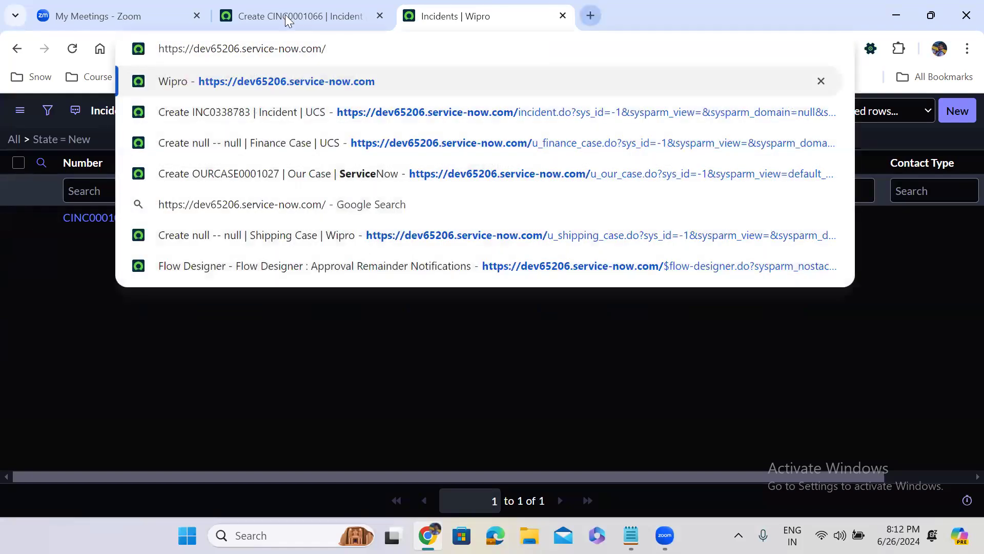
click(243, 5)
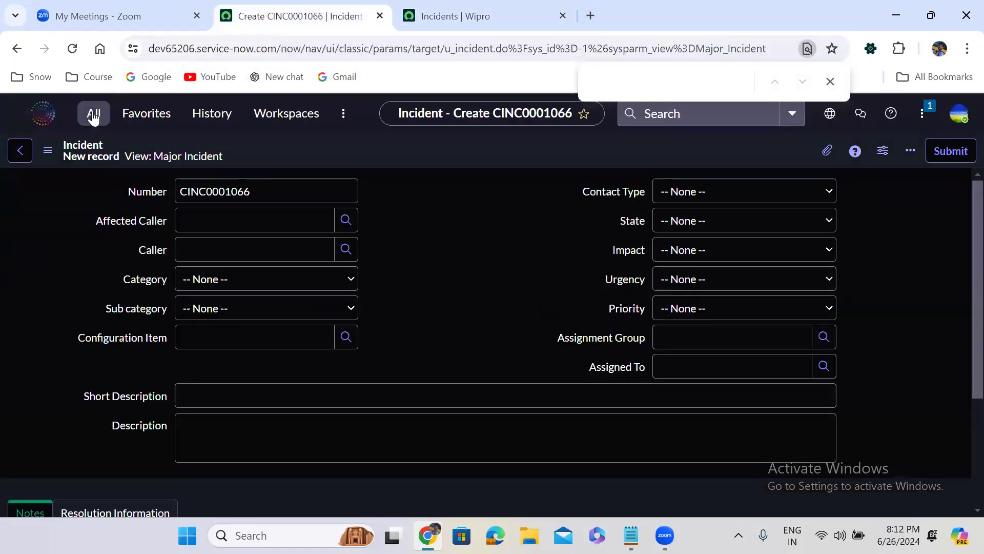
- Set the New module to a URL (from Arguments:) link with the State New list query and save it
click(93, 114)
click(192, 318)
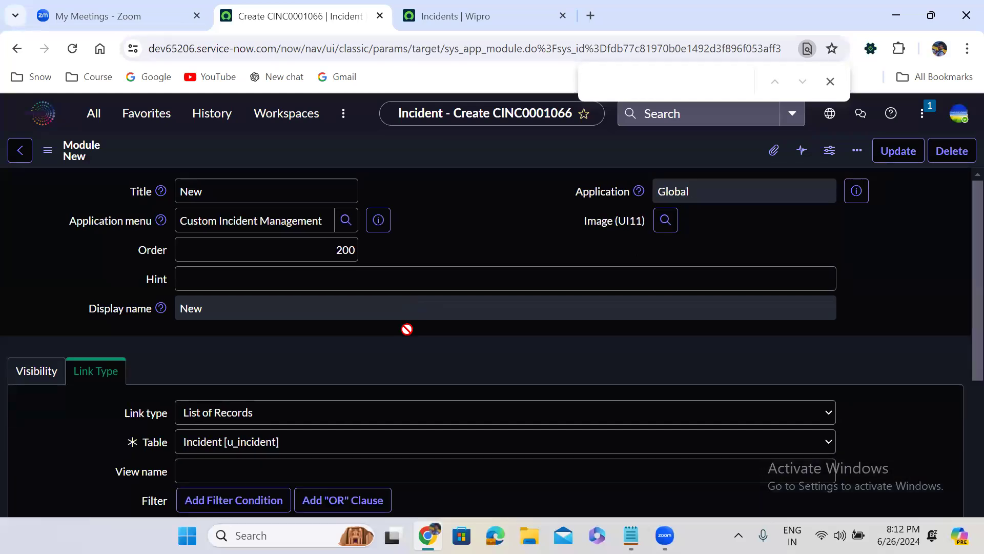
scroll(407, 328, down, 5)
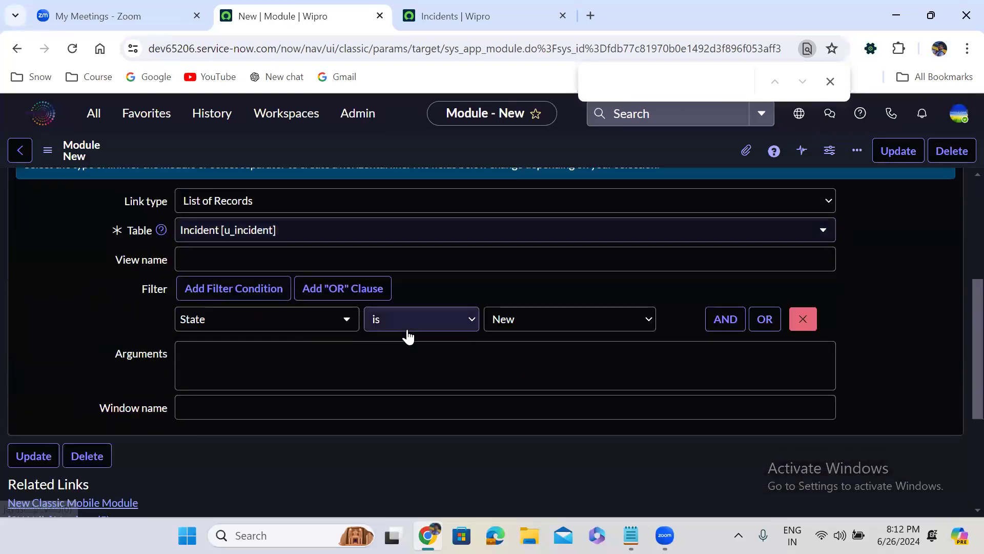
click(275, 203)
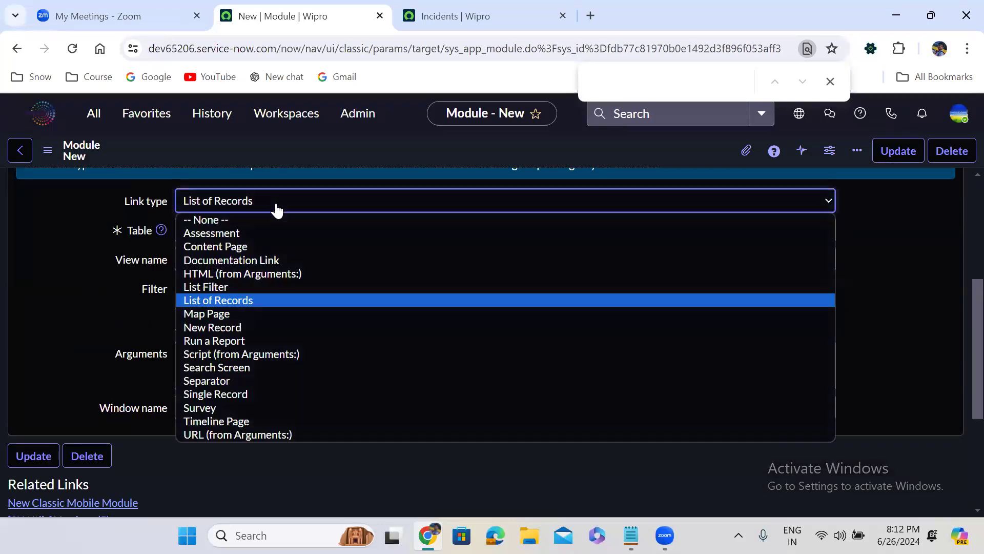
click(269, 435)
click(203, 241)
key(ctrl+v)
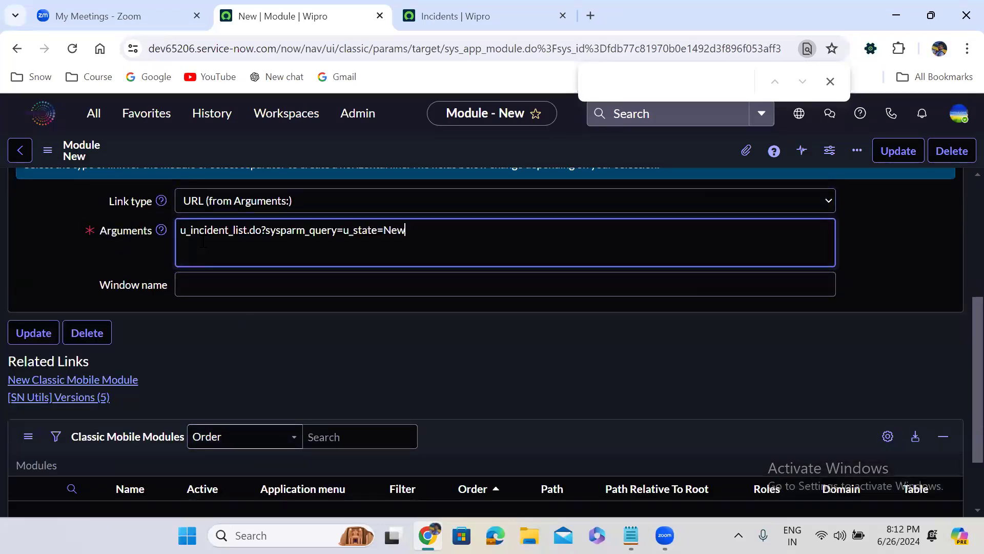
right_click(638, 144)
click(667, 156)
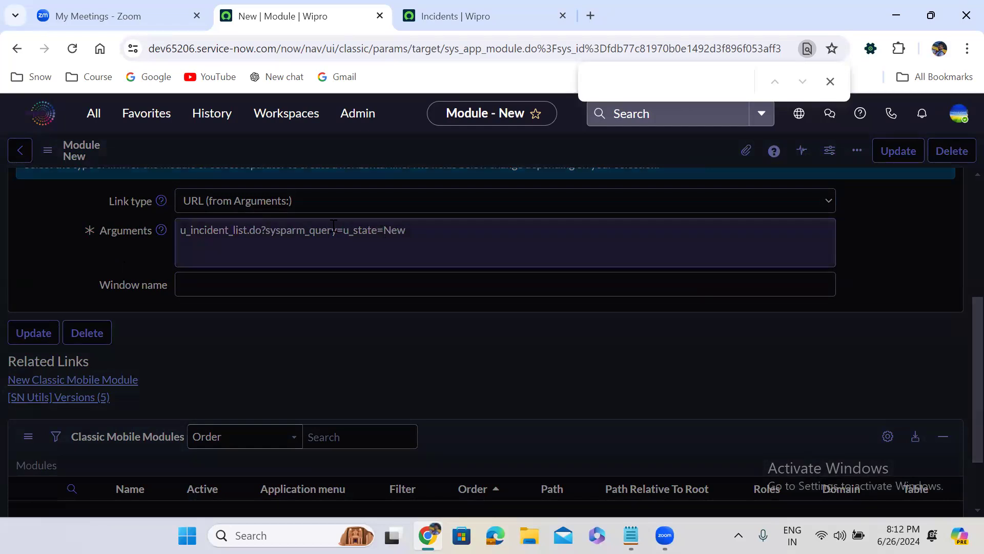
drag(345, 230, 439, 230)
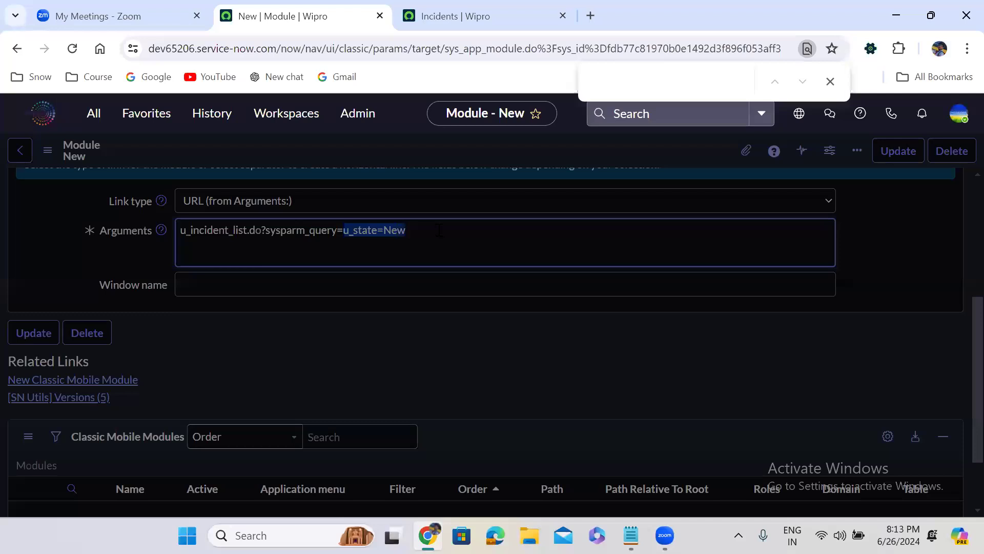
click(466, 8)
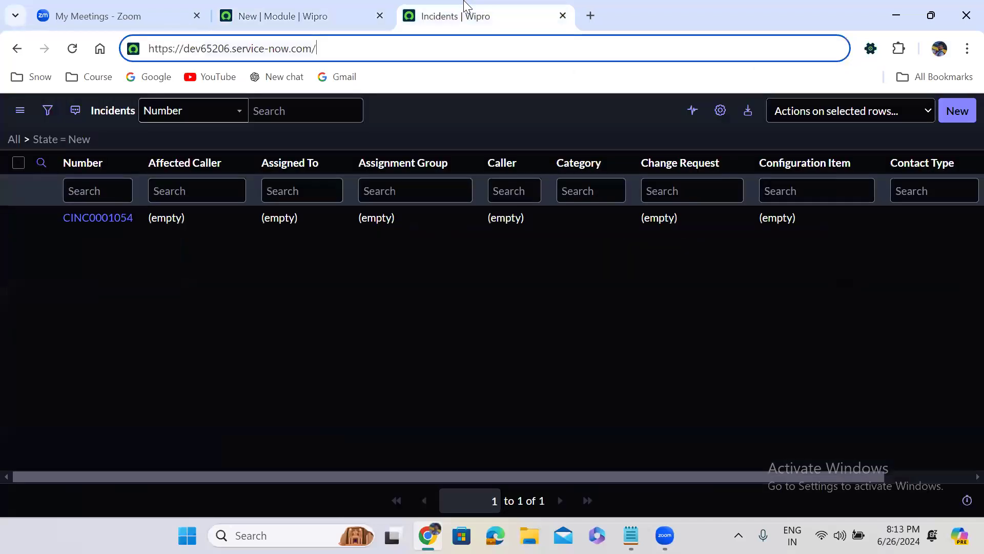
- Change the incident list's address filter to State In Progress
click(385, 48)
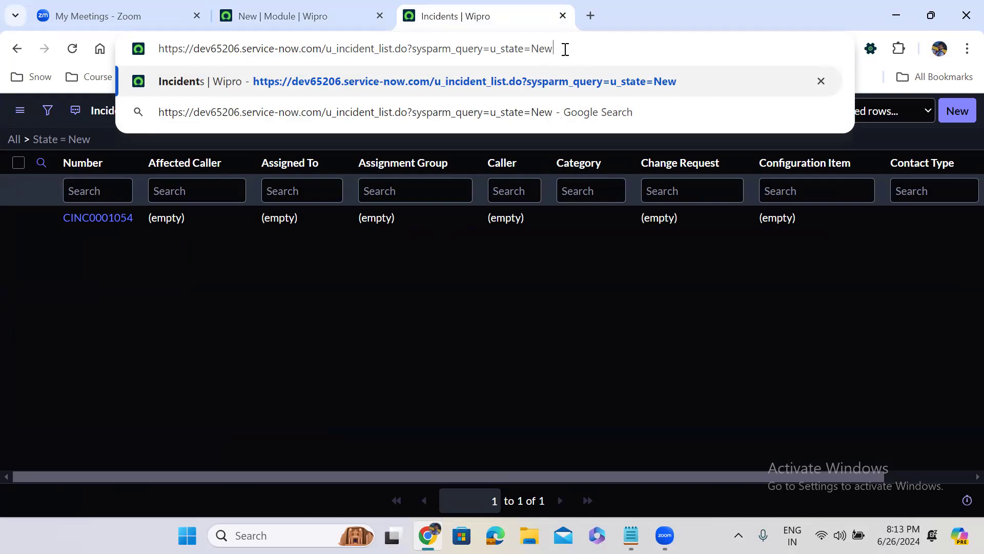
double_click(542, 48)
text(In P)
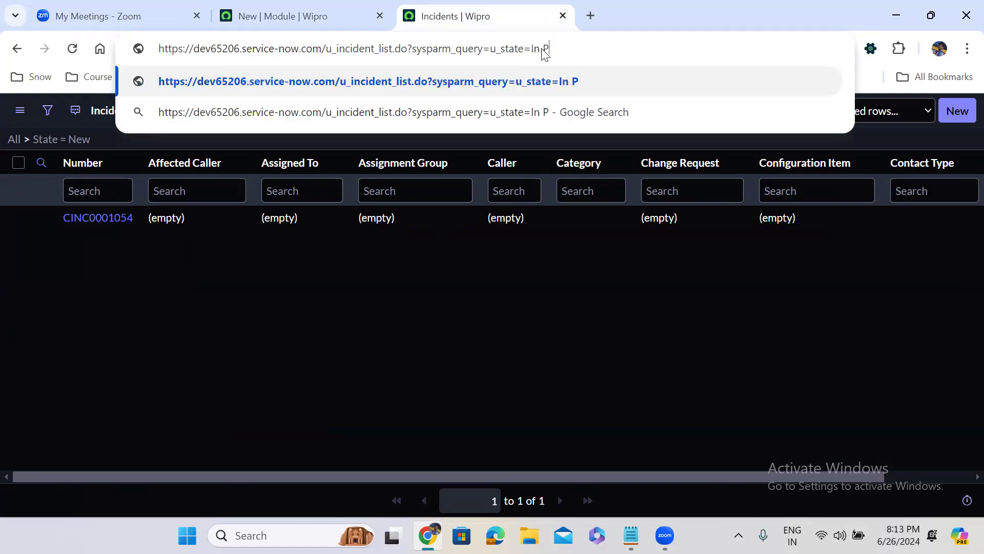
text(rogress)
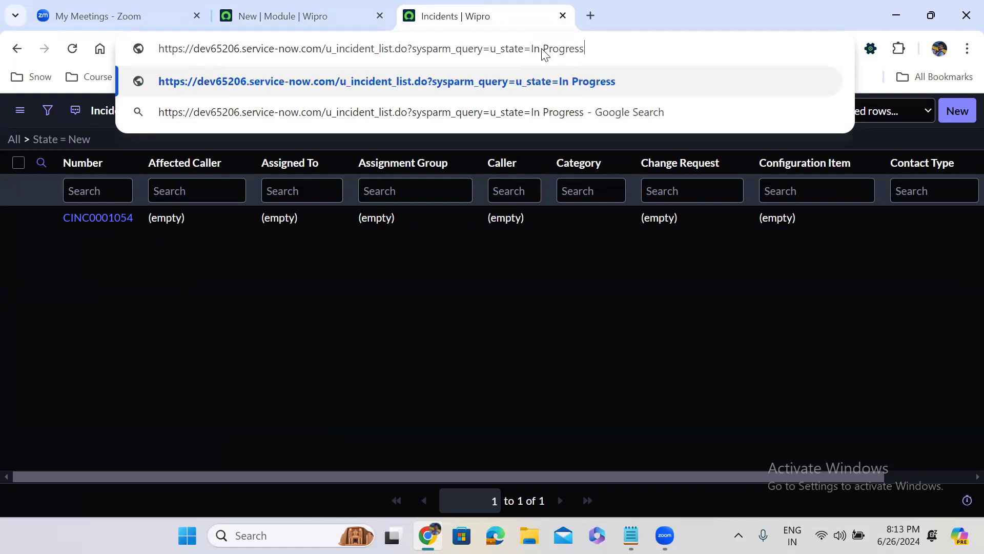
key(Return)
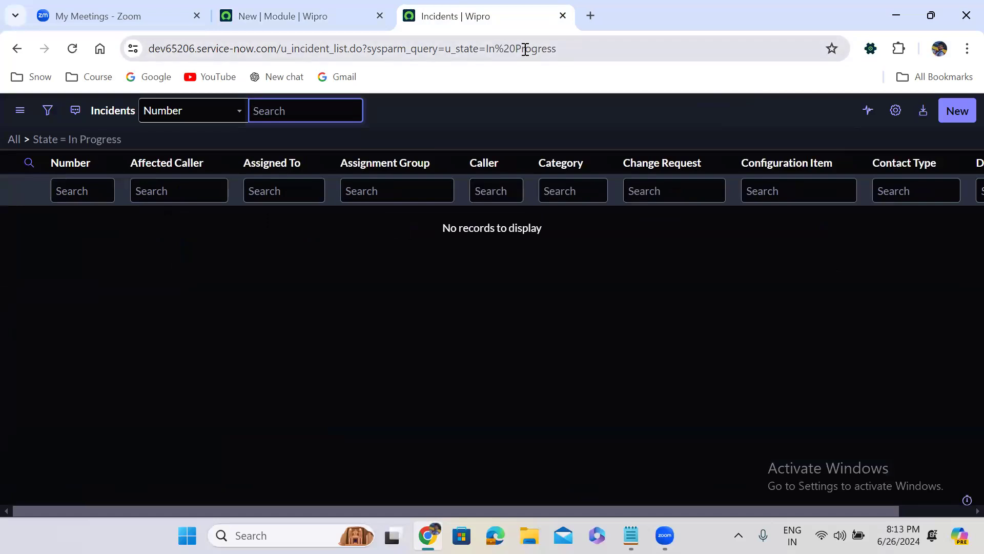
- Change the address filter to State Closed, which shows no records
double_click(526, 48)
drag(521, 49, 706, 28)
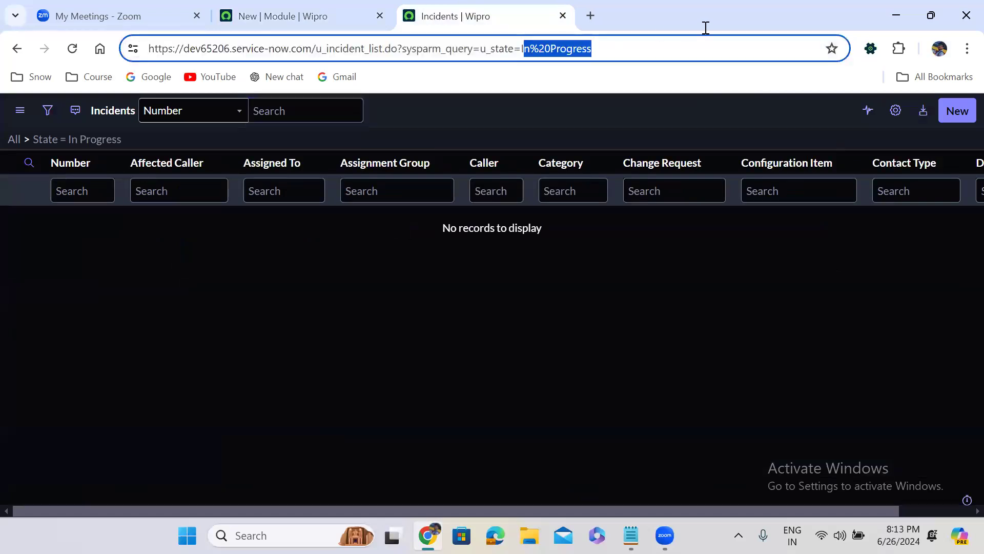
key(BackSpace)
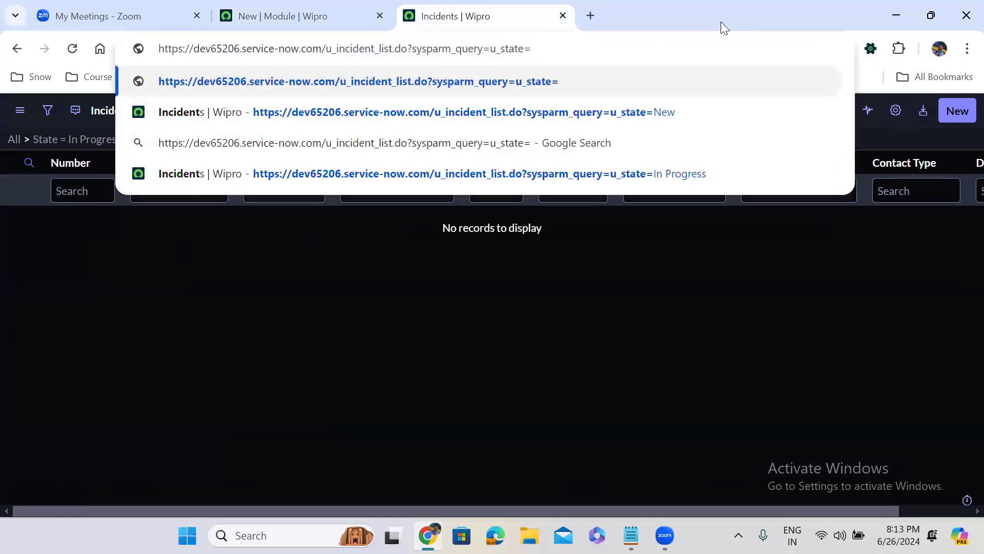
text(Closed)
key(Return)
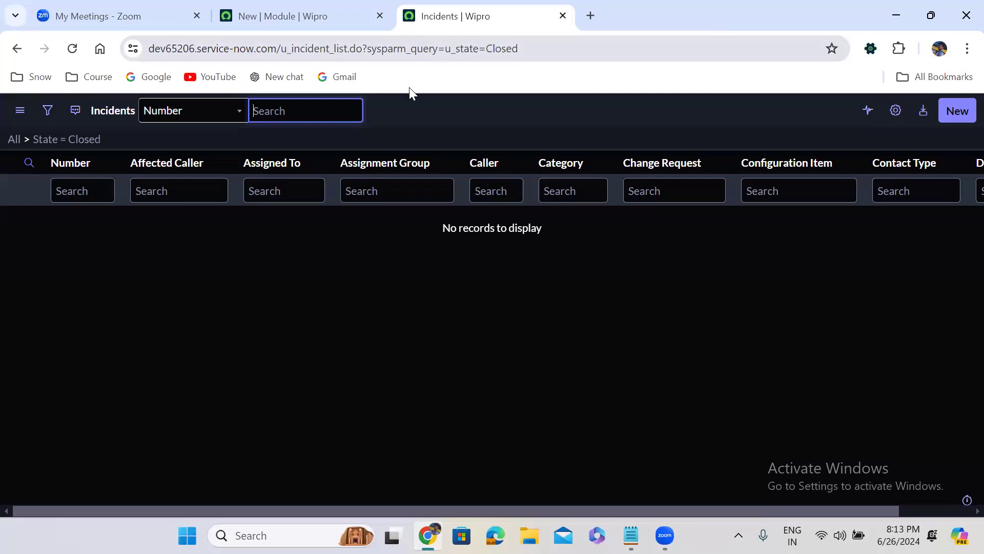
click(400, 106)
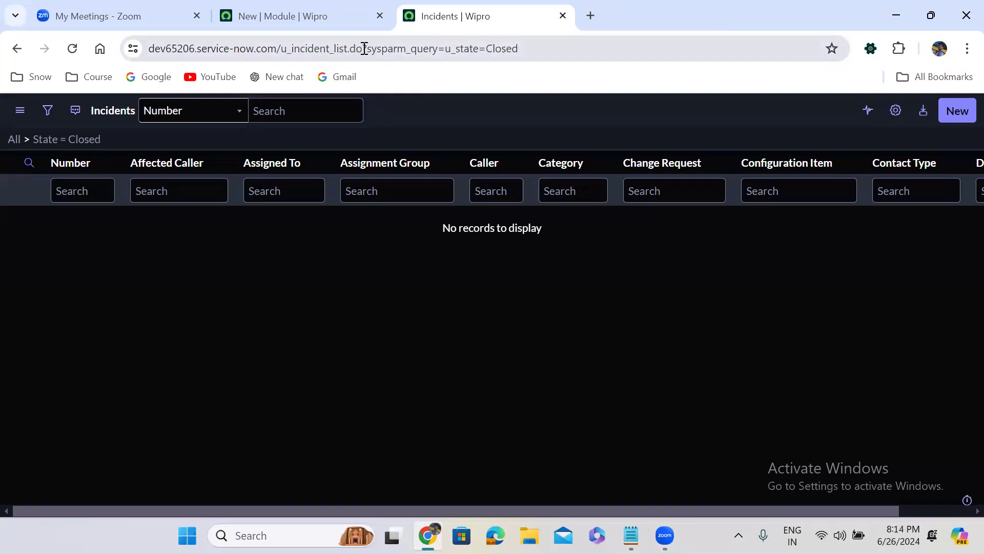
- Open the Users list at sys_user_list.do
drag(281, 48, 547, 31)
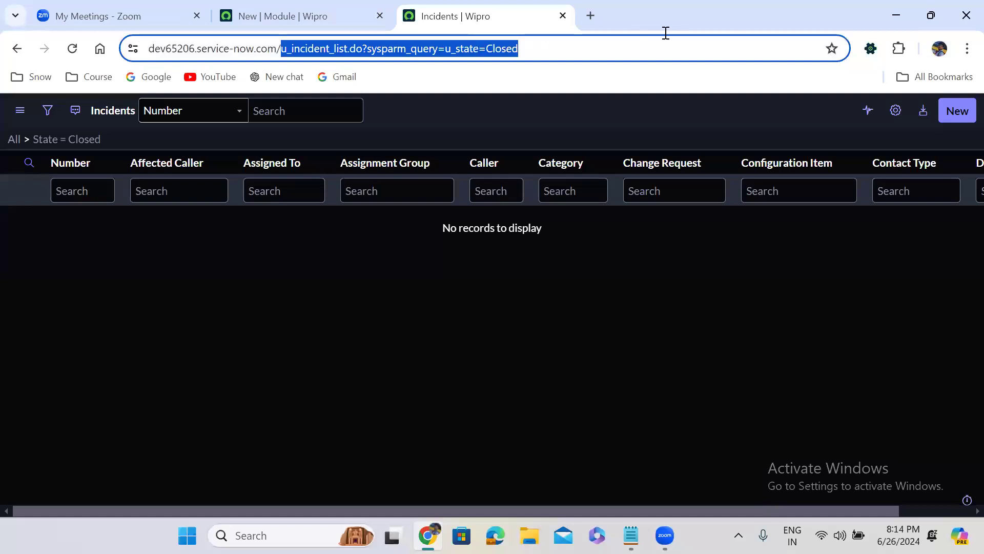
key(BackSpace)
text(sys)
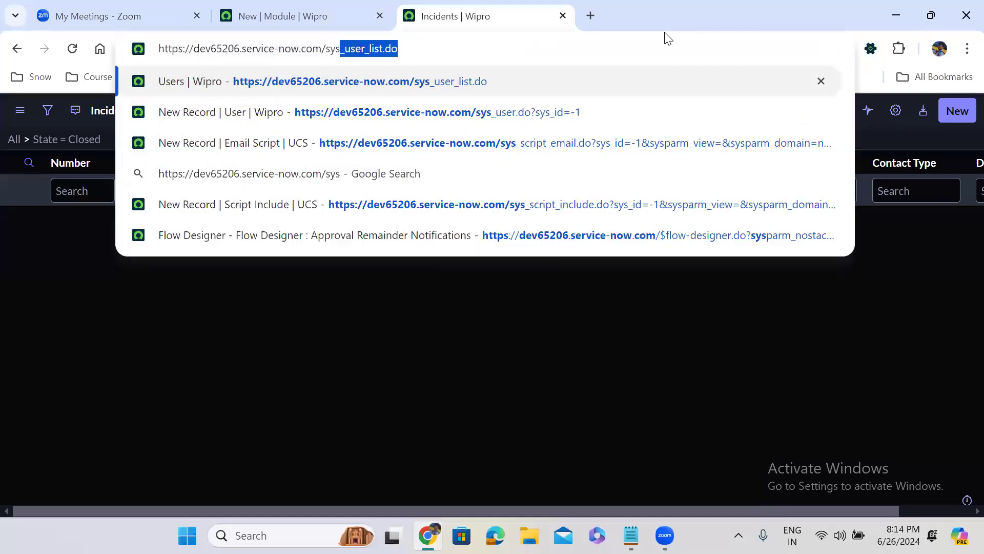
key(Right)
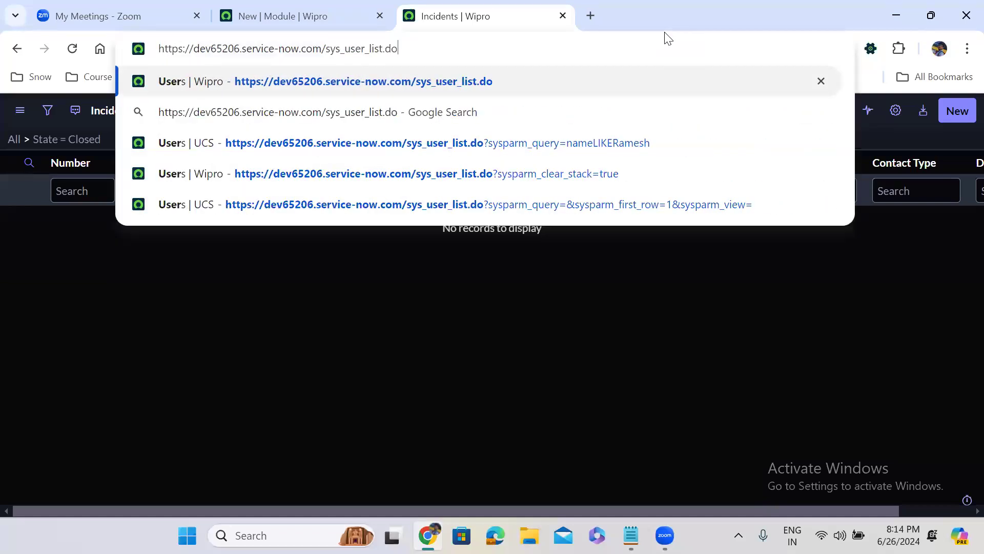
key(Return)
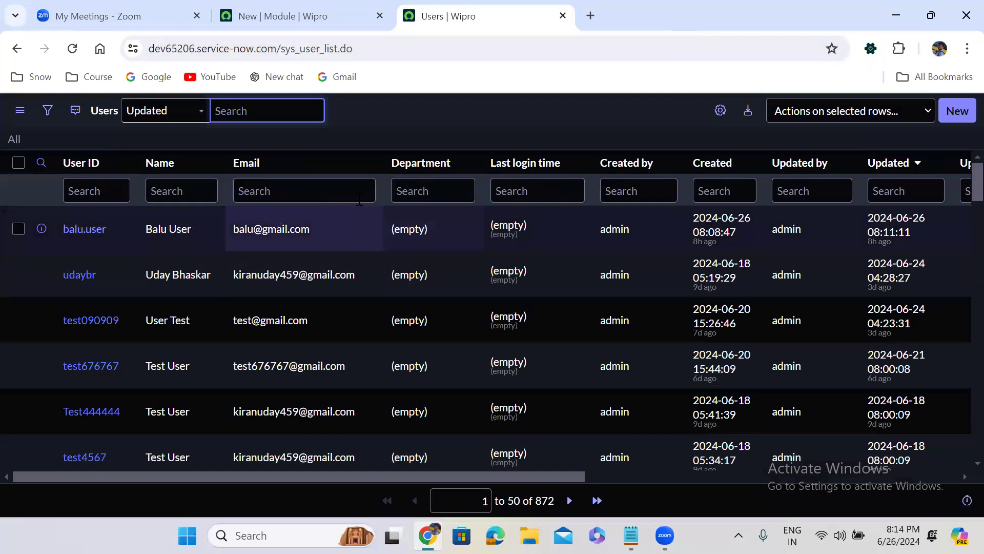
- Filter the Name column to an exact (=) match on the admin user's full name
click(152, 191)
text(=)
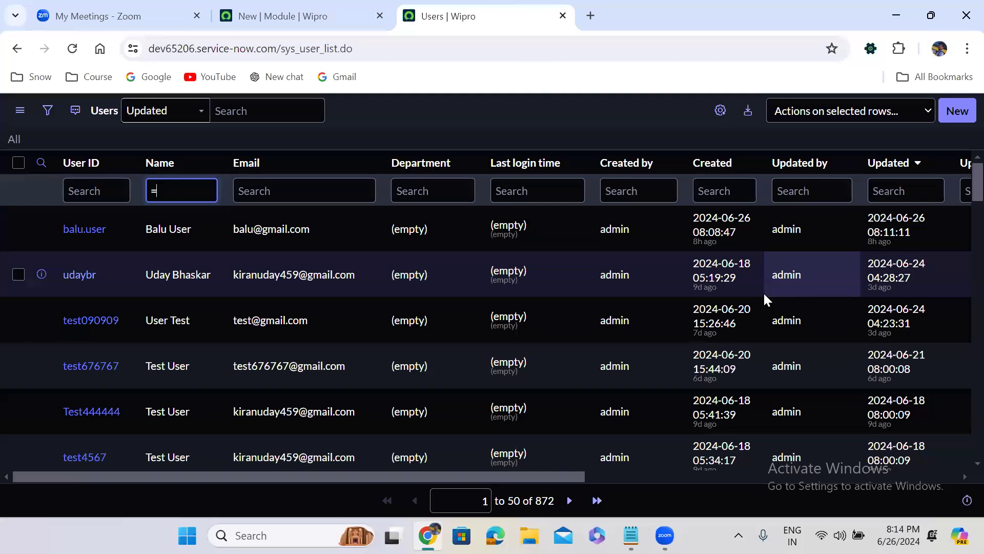
text(uda)
key(BackSpace)
text(y)
text( Kishore)
text( Gadi)
text(paerthi)
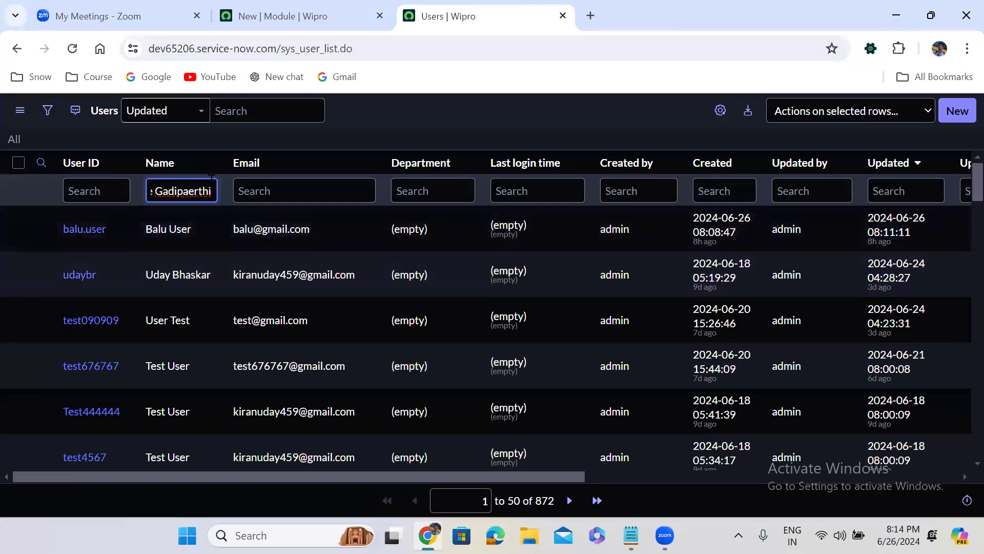
click(194, 191)
key(BackSpace)
key(Left)
key(Left)
key(Left)
key(Left)
key(Left)
key(Left)
key(Left)
key(Left)
key(Left)
key(Left)
key(Left)
key(Left)
key(Left)
key(Left)
key(Left)
key(Left)
key(Left)
key(Left)
key(Return)
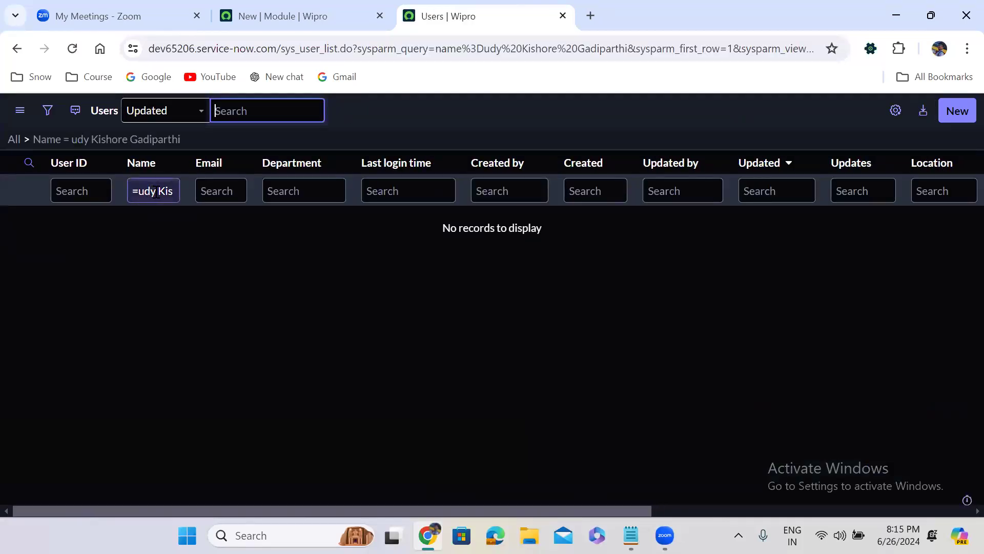
click(155, 192)
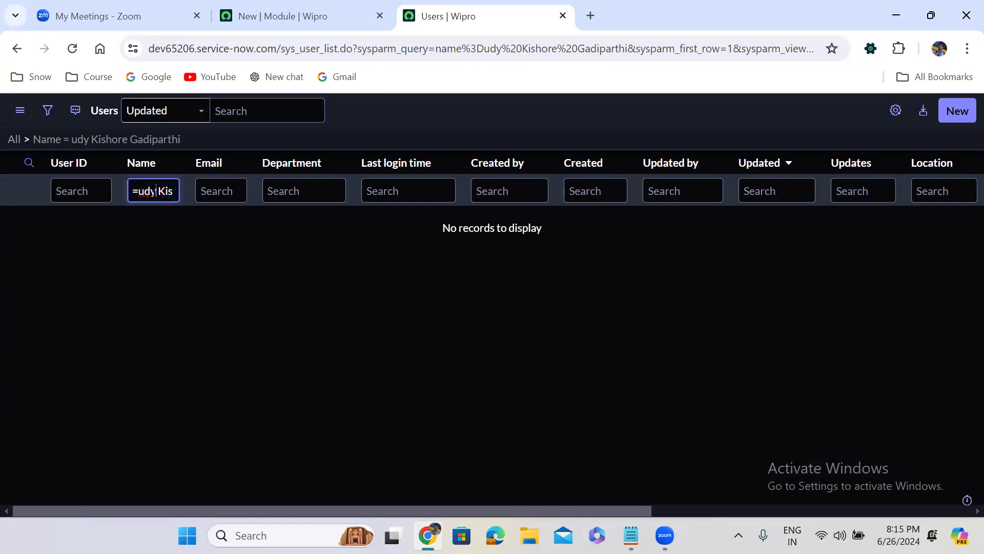
text(a)
key(Return)
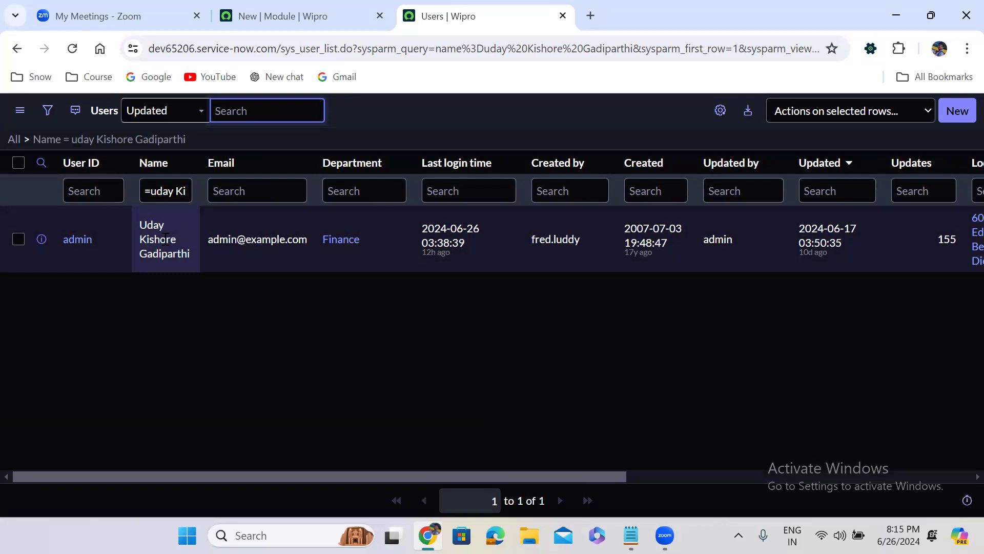
click(147, 195)
- Try a not-equal (!=) Name filter on the full name, then a contains (*) filter on the first name
text(!)
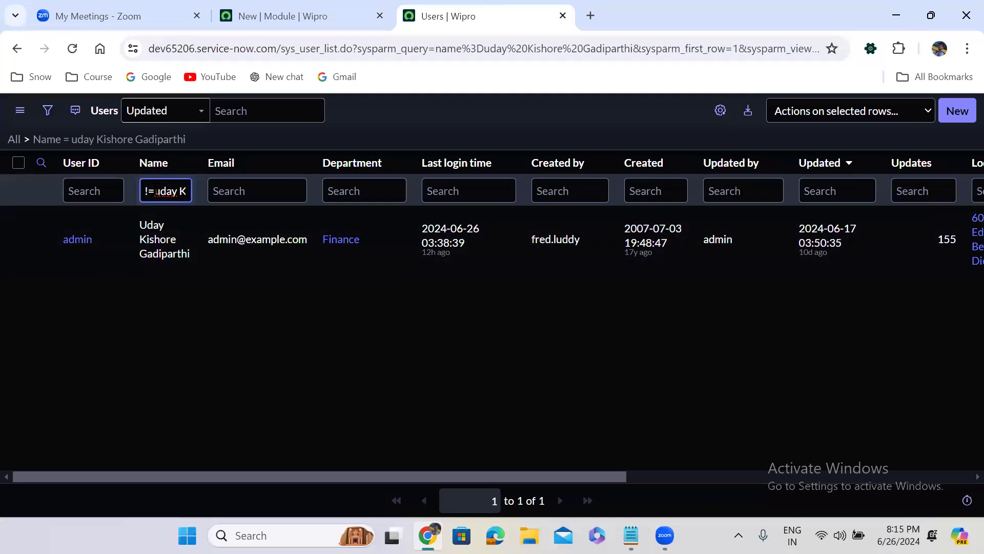
key(Return)
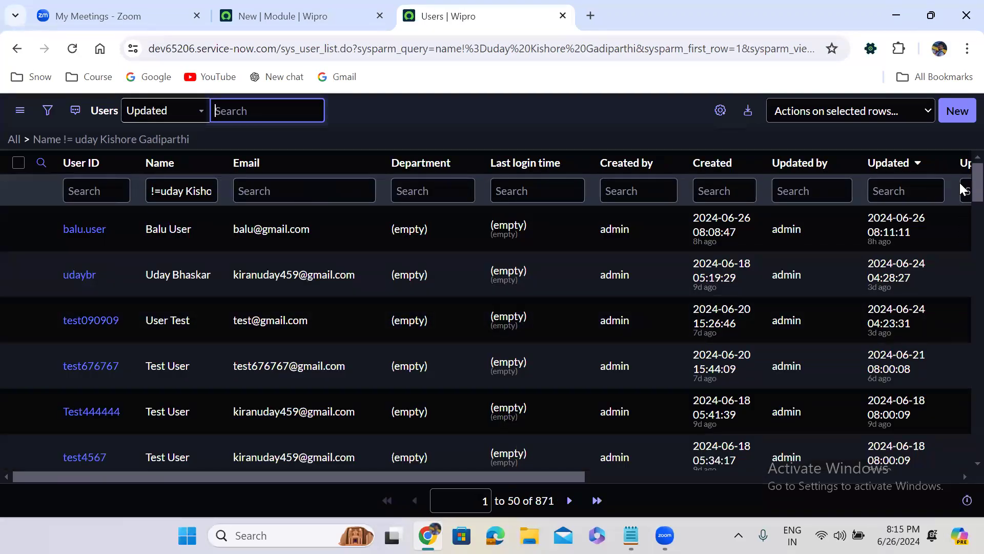
click(152, 191)
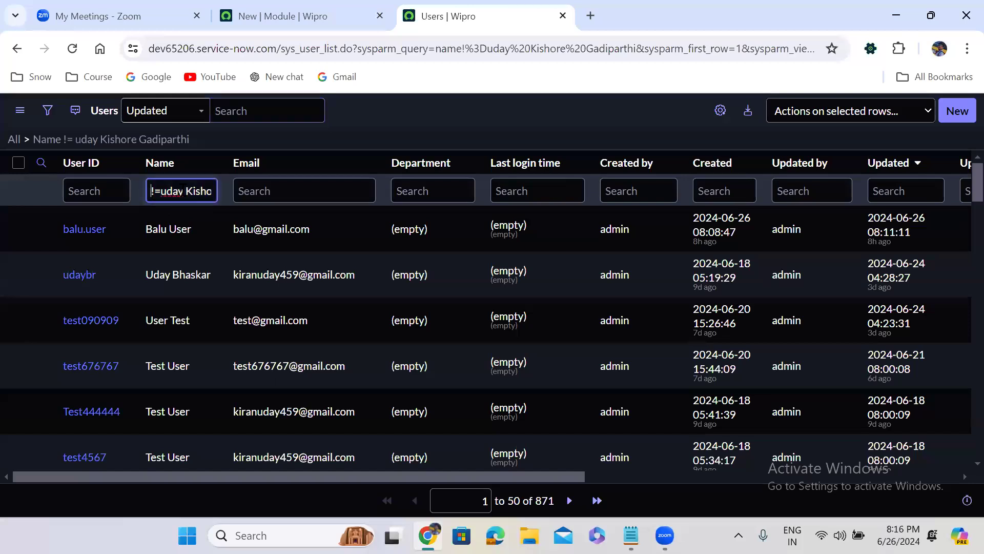
drag(182, 188, 261, 185)
key(BackSpace)
text(*)
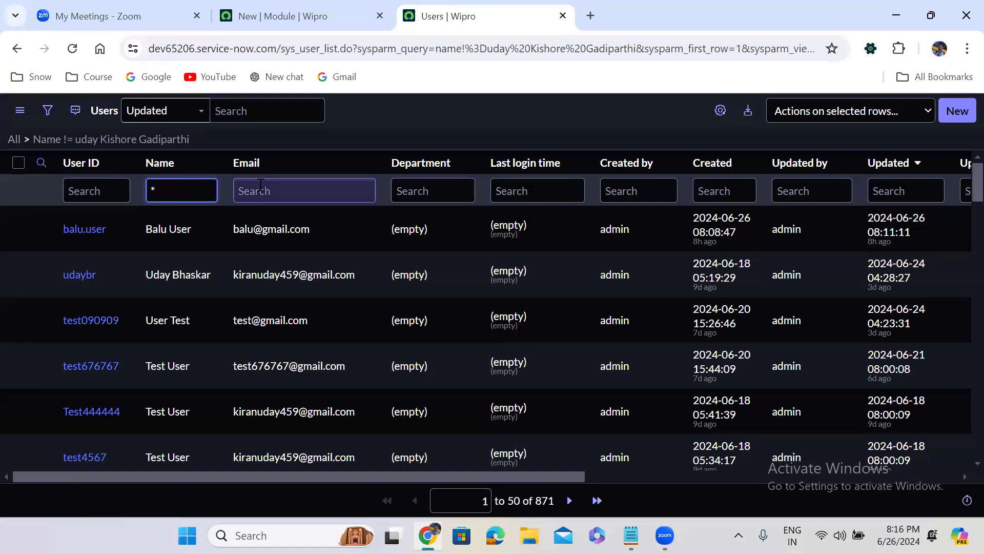
text(uday)
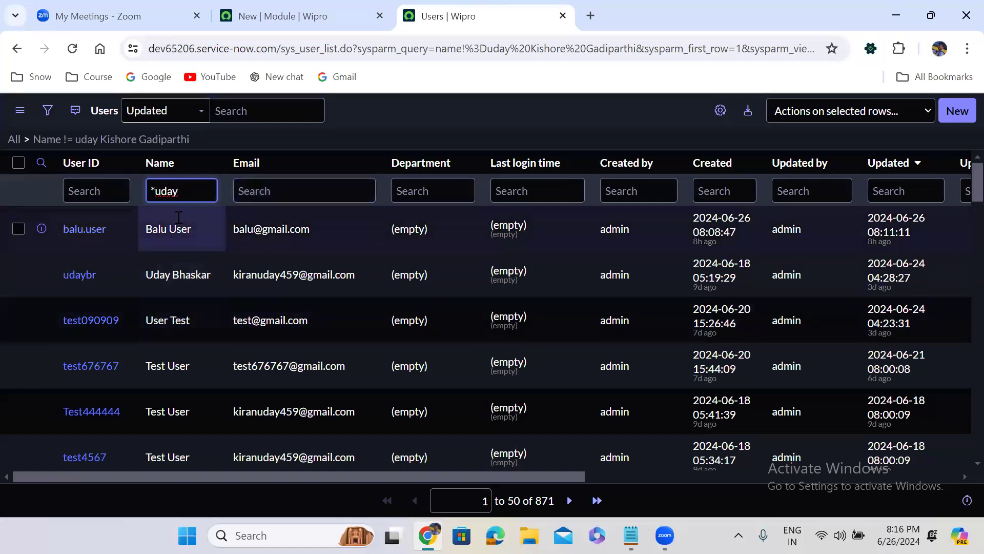
key(Return)
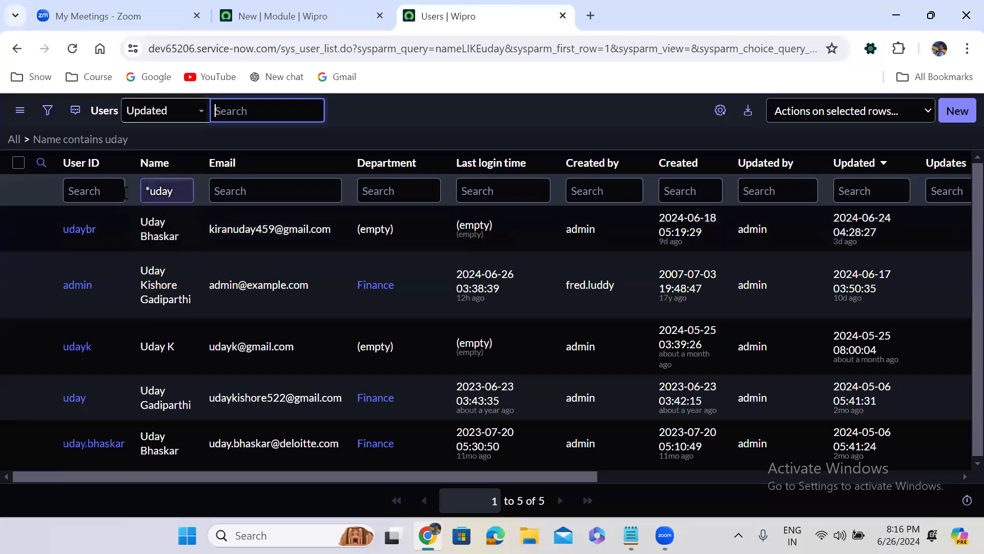
- Test does-not-contain (!*) and starts-with Name filters on the first name
click(172, 189)
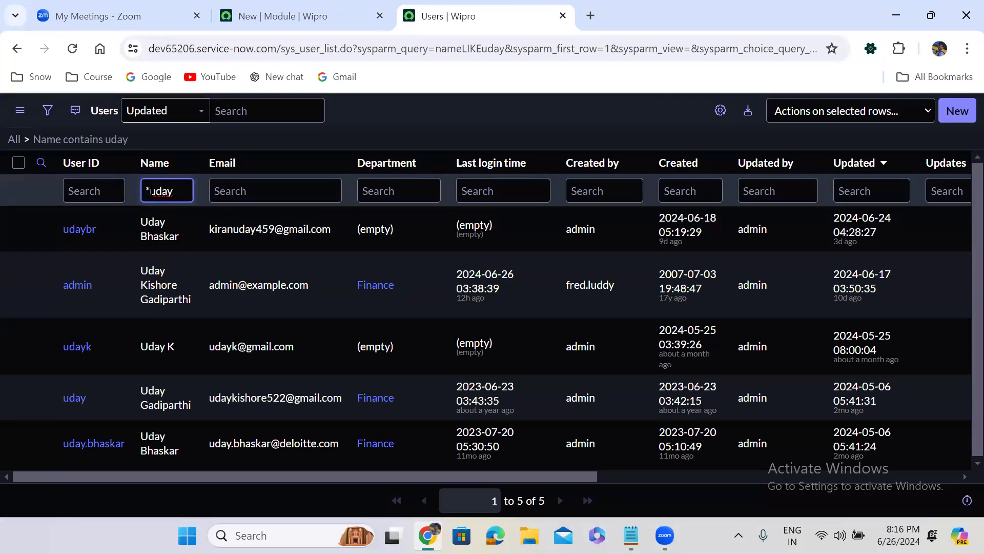
double_click(149, 191)
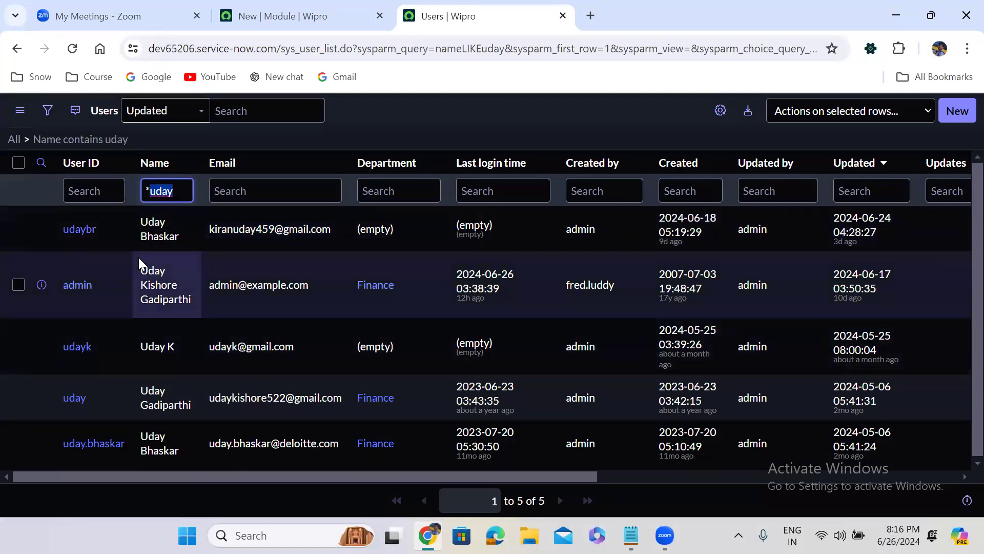
click(146, 192)
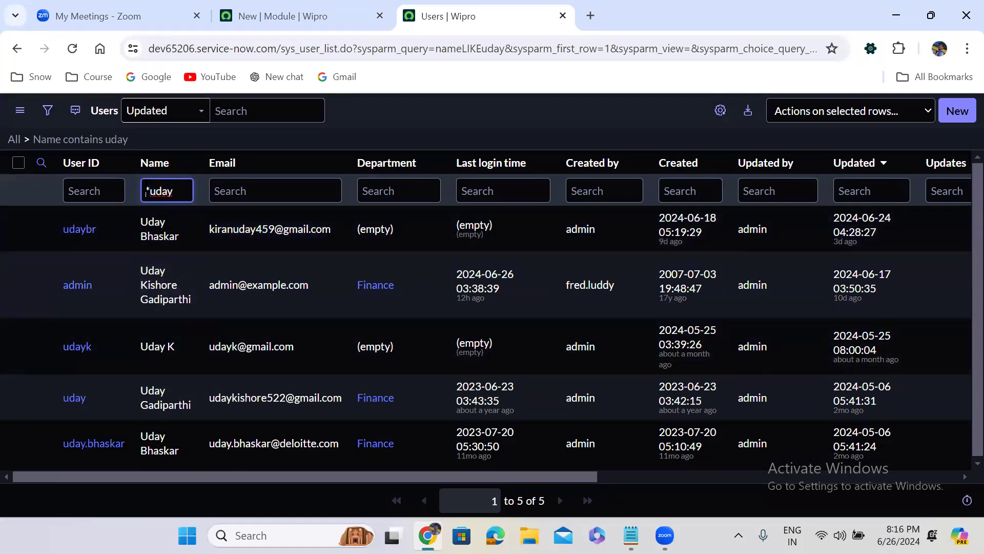
text(!)
key(Return)
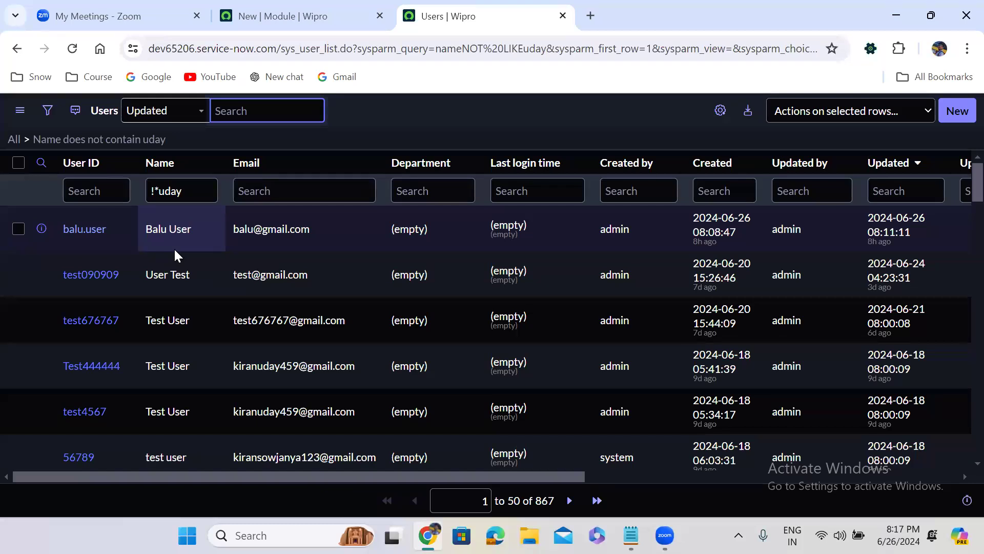
click(158, 190)
key(BackSpace)
key(BackSpace)
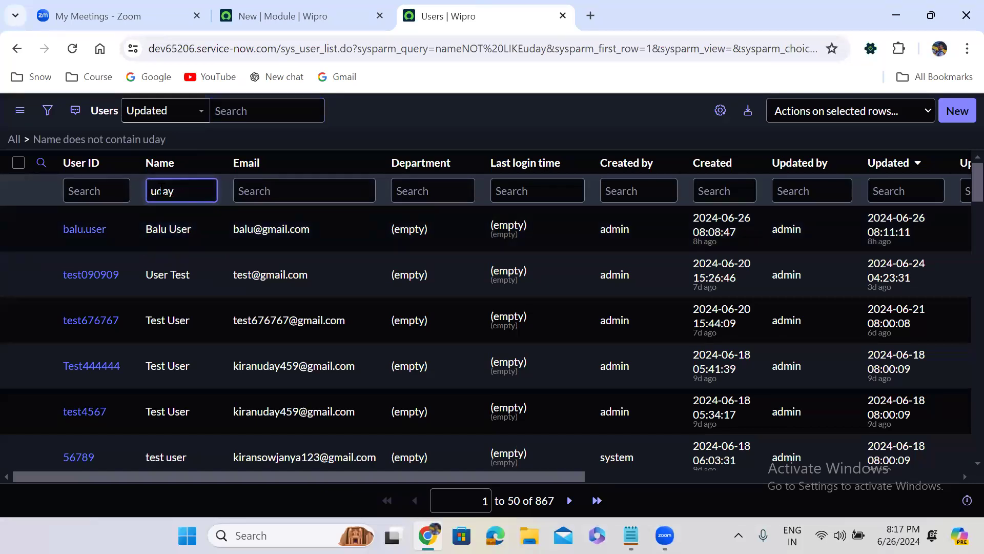
key(Return)
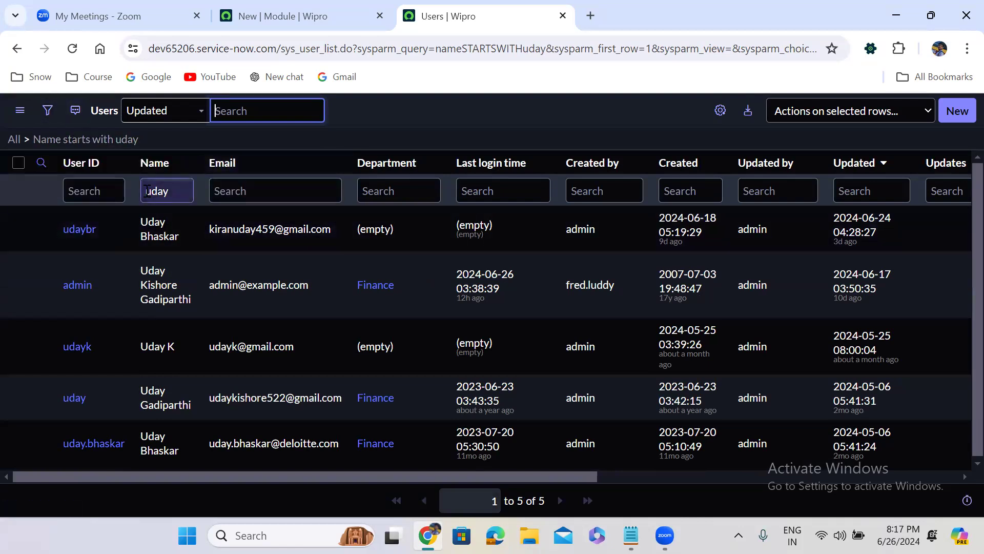
- Test ends-with (%) and exact (=) Name filters on the first name
click(147, 191)
text(%)
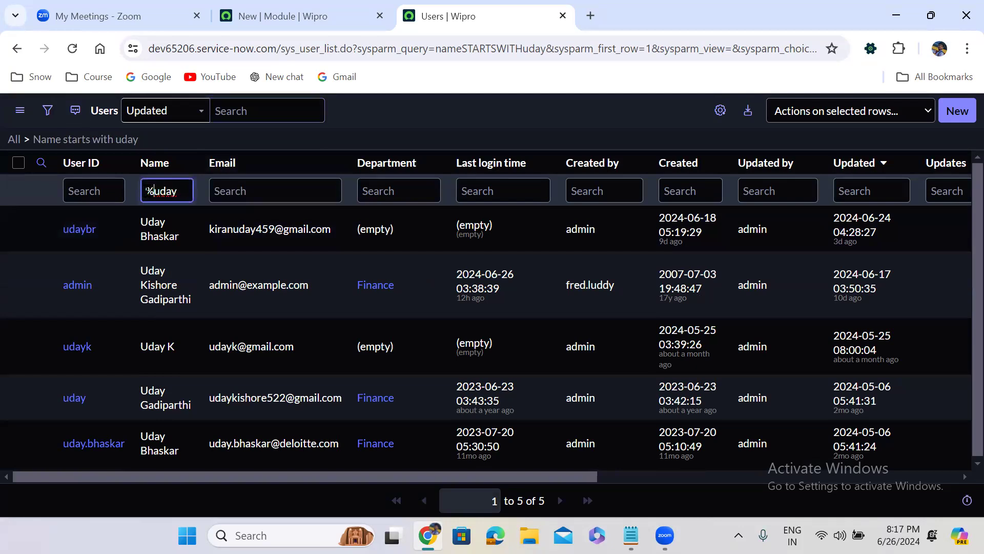
key(Return)
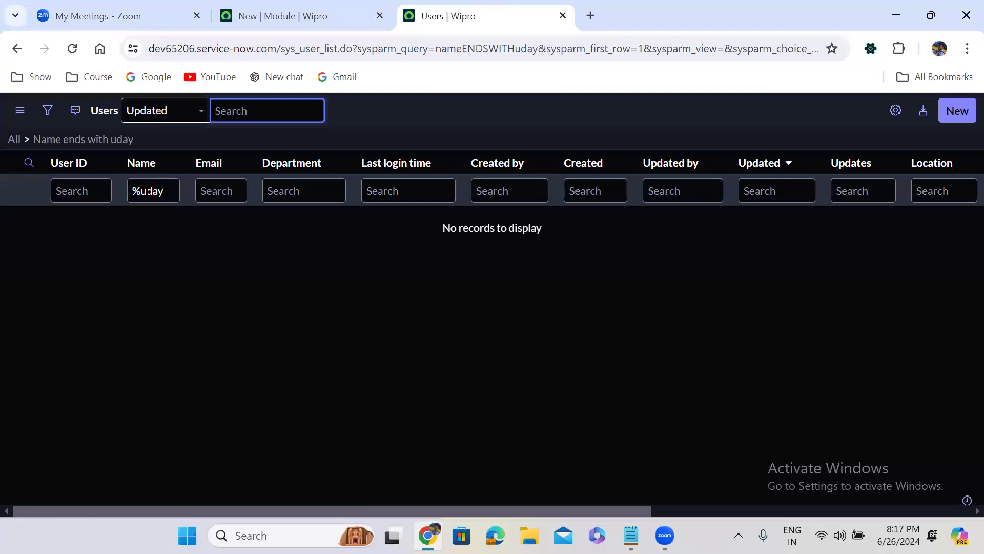
click(141, 191)
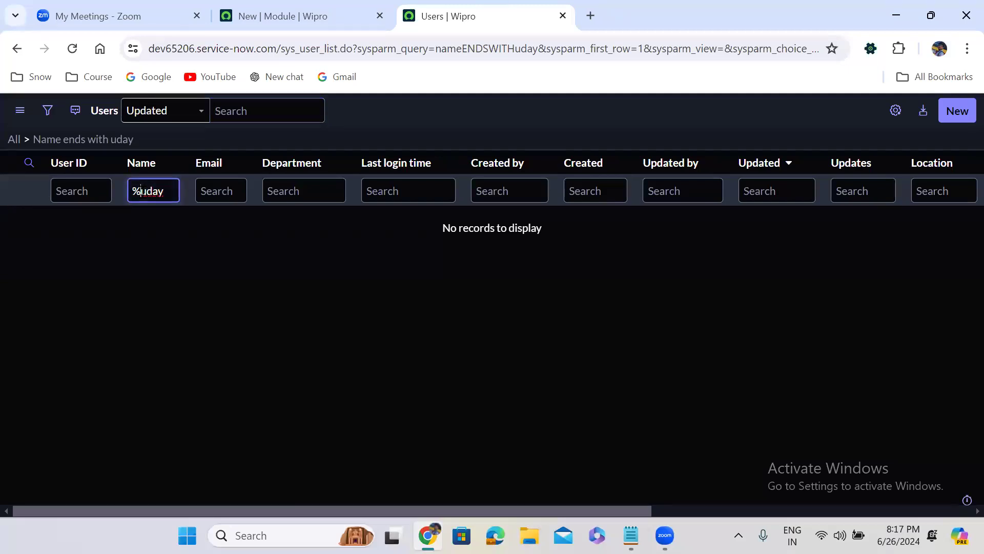
key(BackSpace)
text(=)
key(Return)
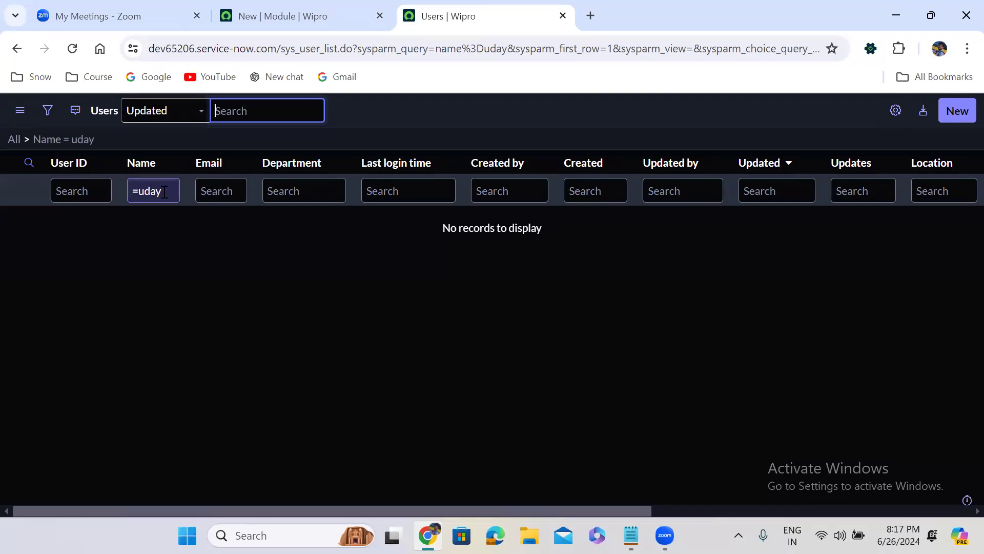
- Apply exact Name filters on the first name plus initial, then on the full name
click(174, 129)
click(175, 182)
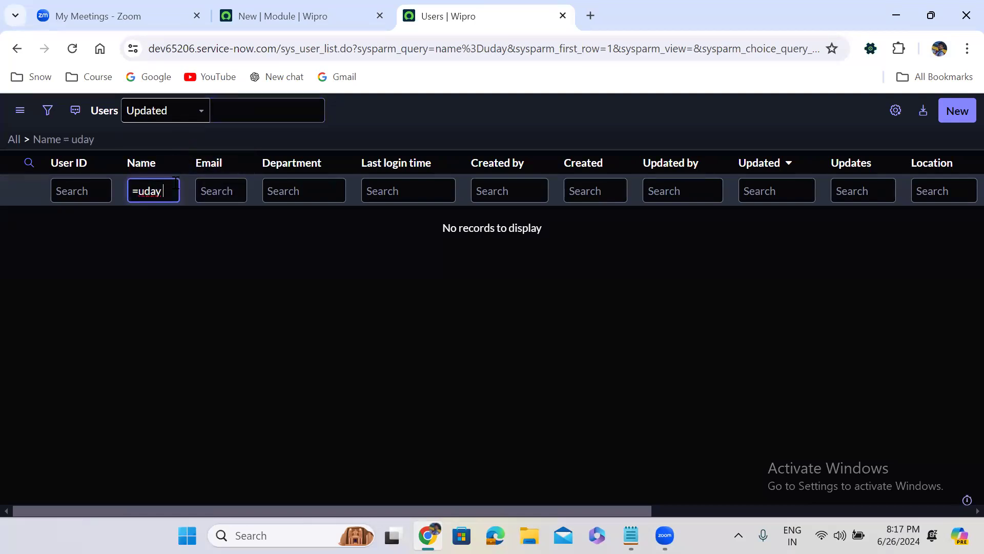
text(k)
key(Return)
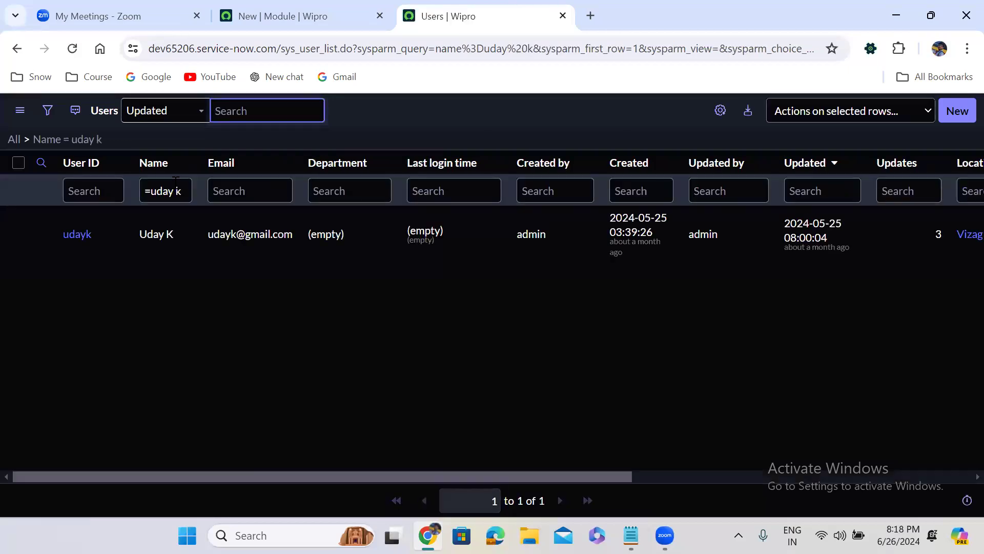
click(182, 191)
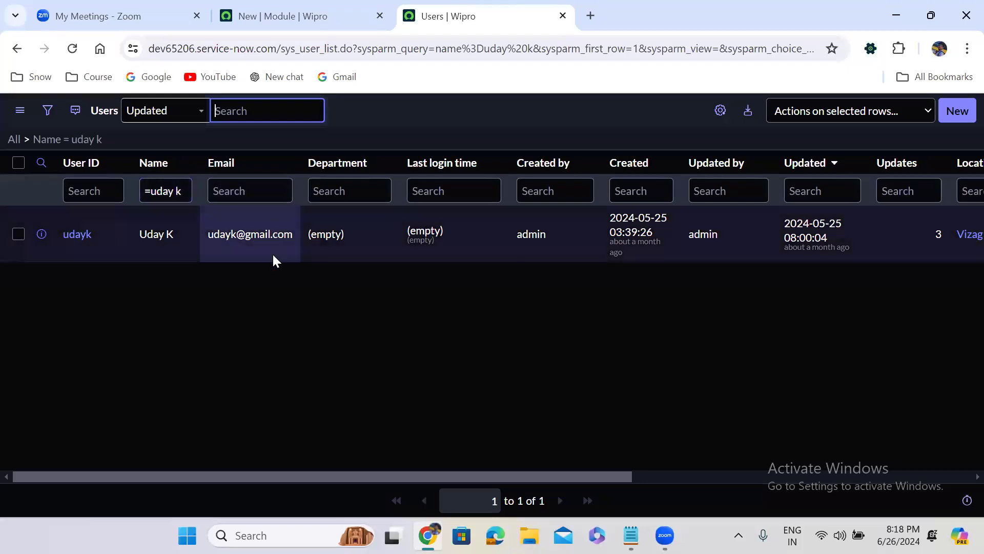
click(129, 224)
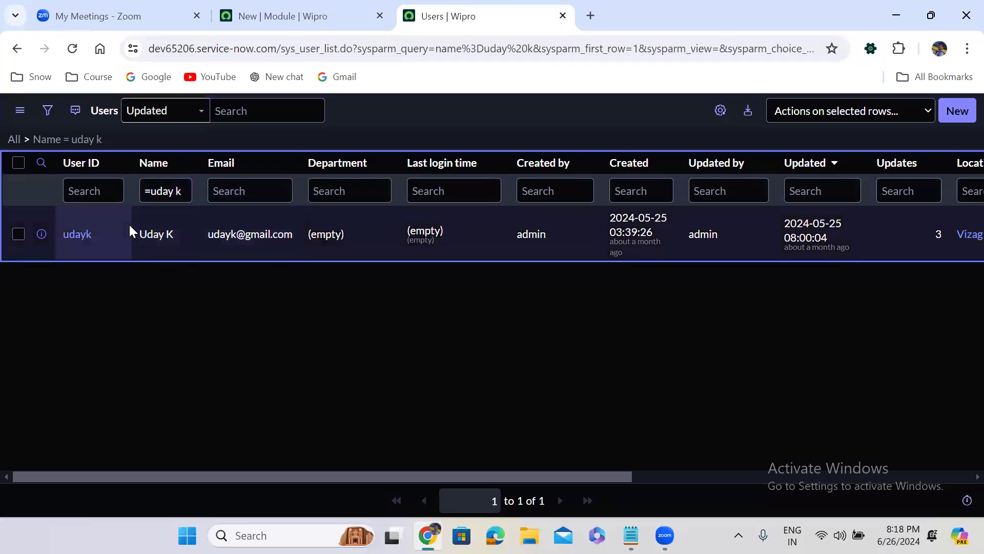
click(183, 195)
key(BackSpace)
key(BackSpace)
text(Gadip)
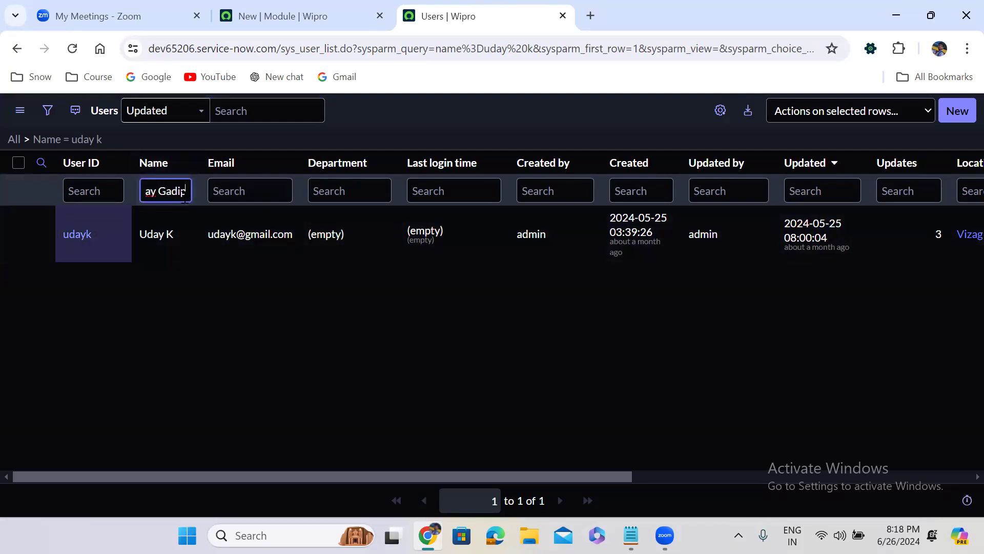
text(arthi)
key(Return)
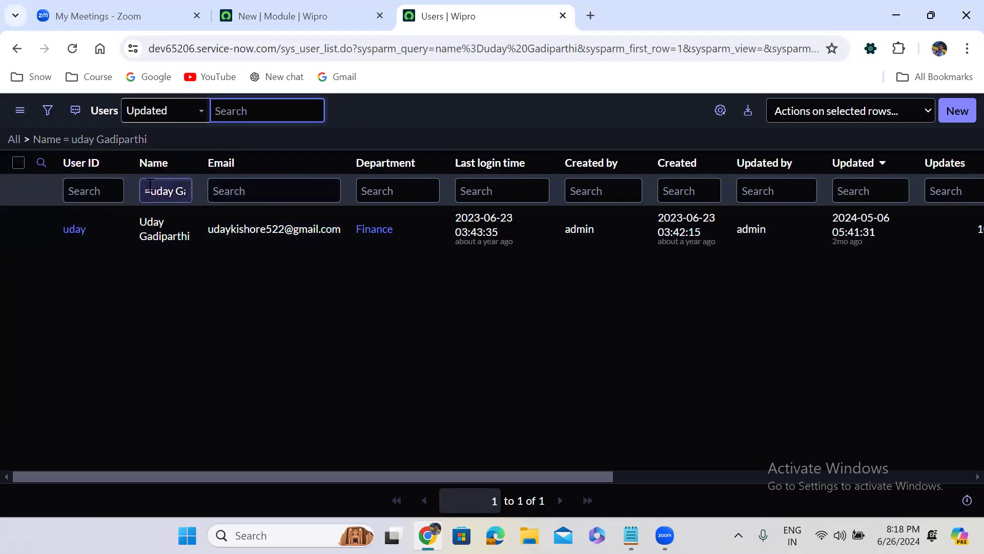
- Try not-equal and contains filters on the full name, then contains on the surname alone
click(146, 187)
key(Return)
text(!)
key(Return)
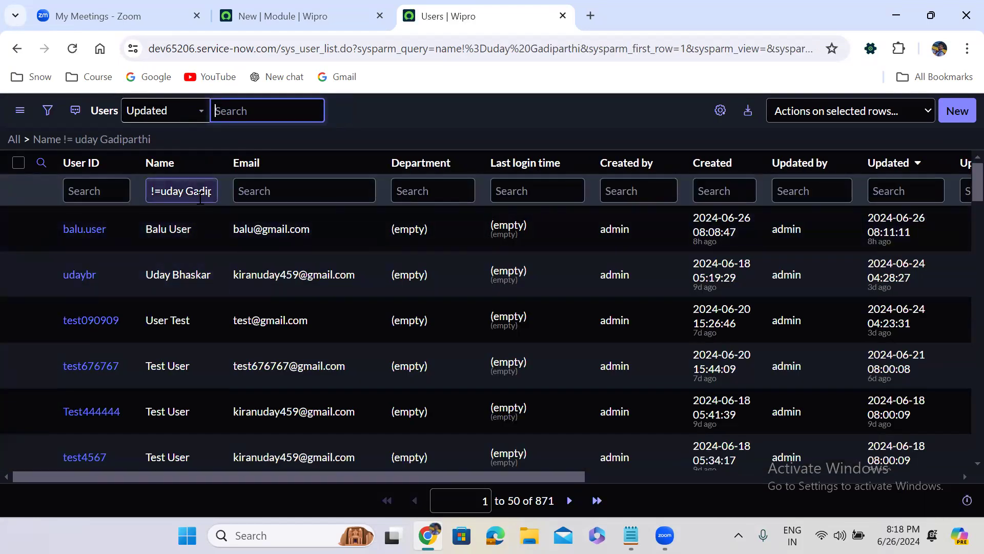
click(160, 191)
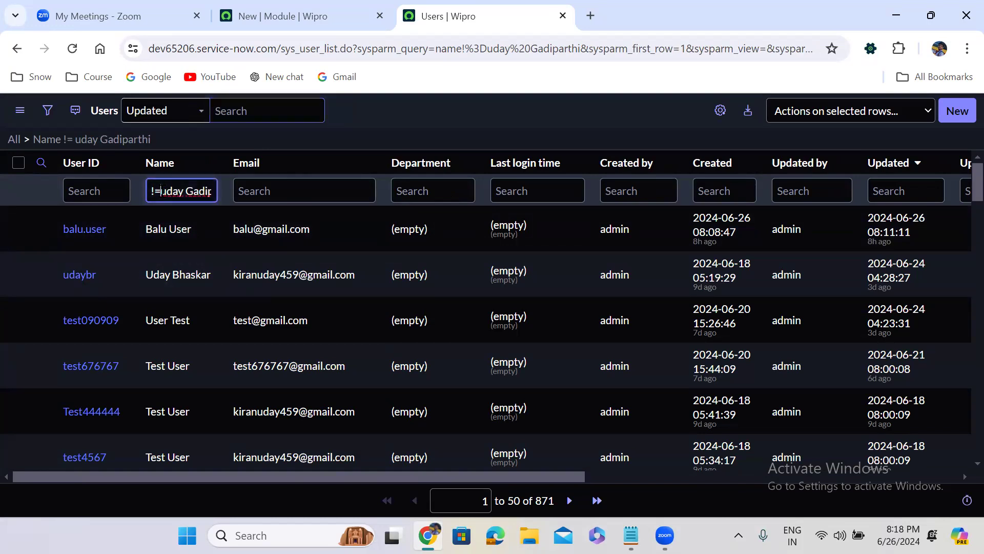
key(BackSpace)
key(BackSpace)
text(*)
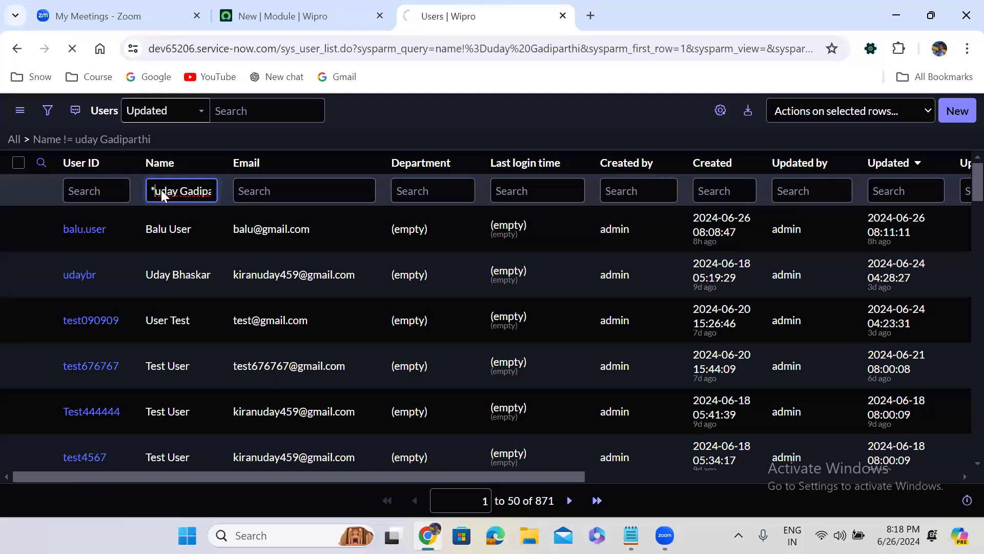
key(Return)
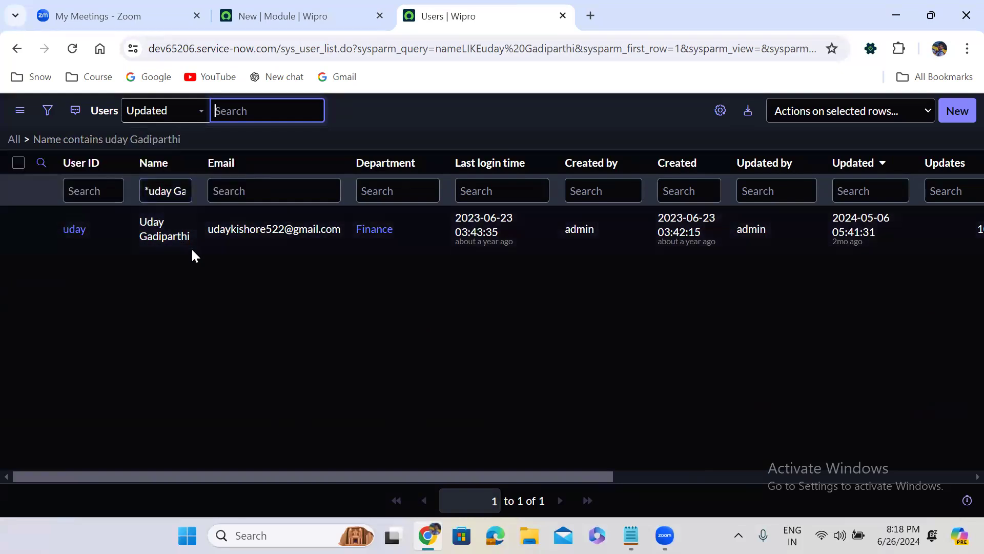
double_click(157, 193)
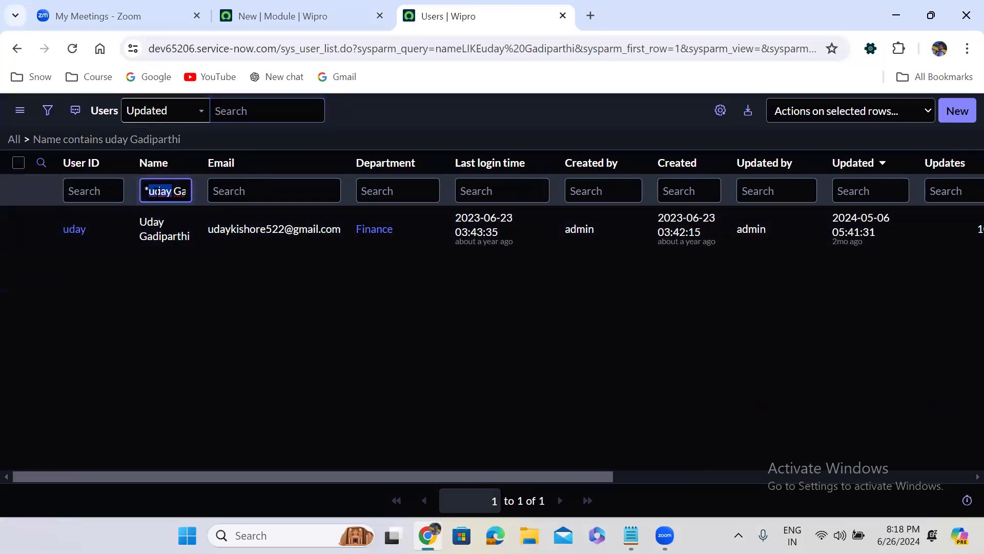
key(BackSpace)
key(Return)
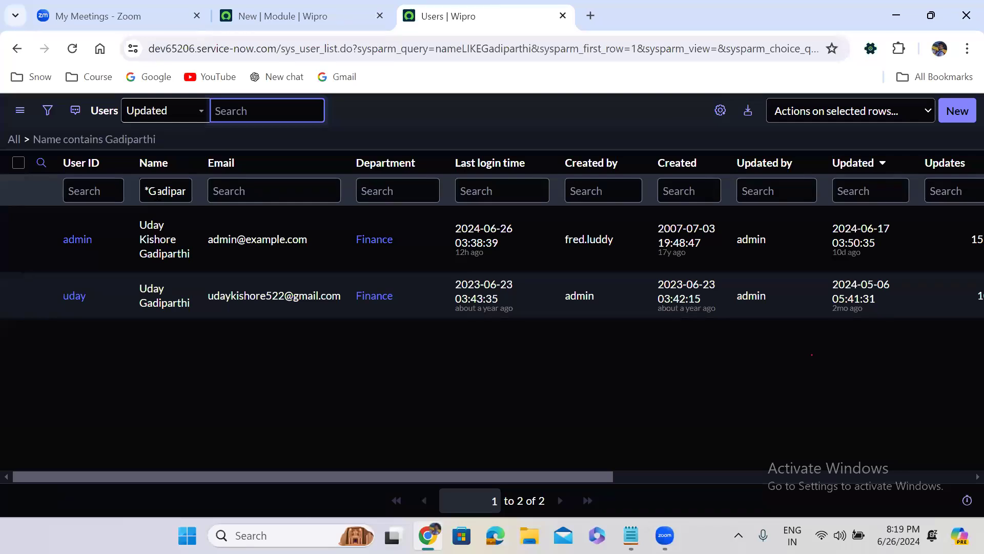
- Test does-not-contain and starts-with Name filters on the surname
click(146, 194)
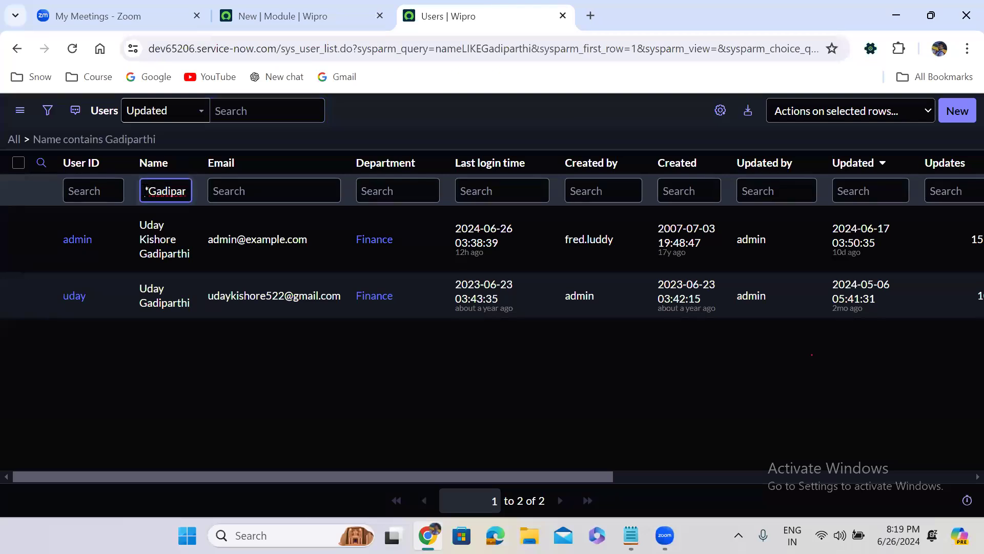
key(Return)
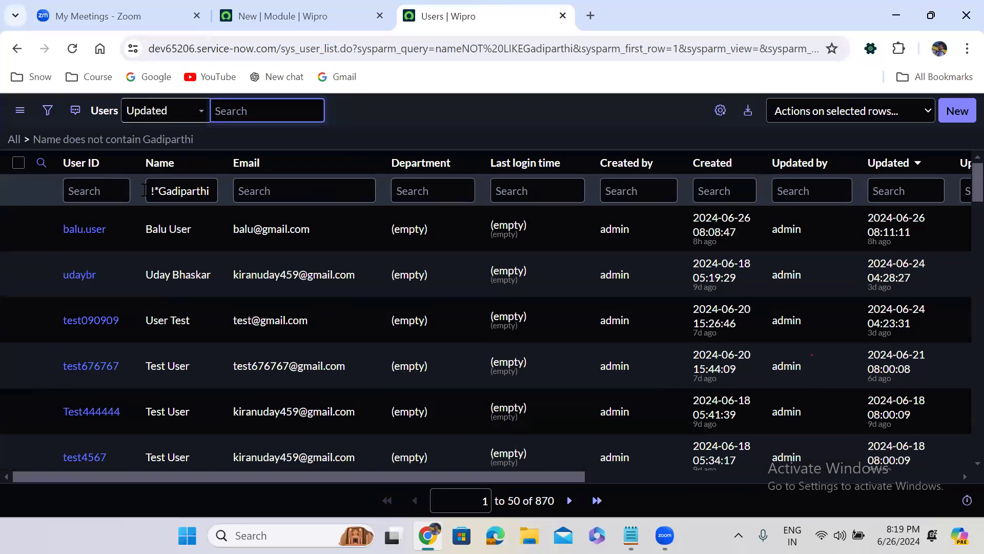
click(158, 190)
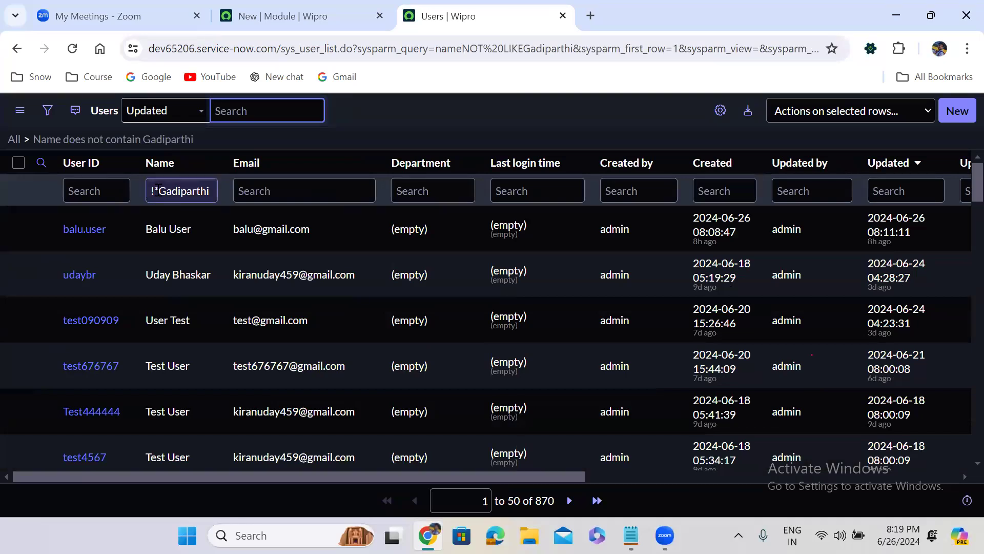
click(158, 189)
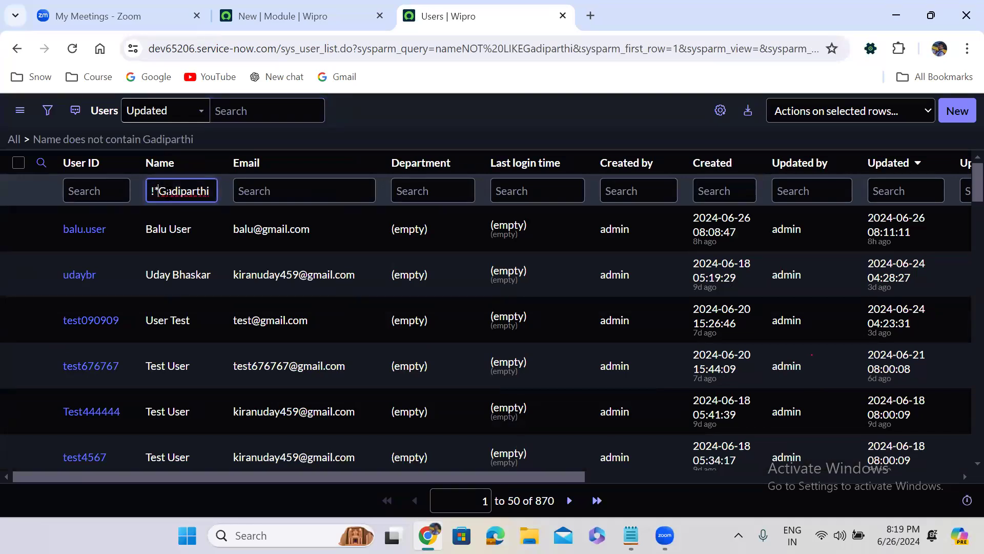
key(BackSpace)
key(BackSpace)
key(Return)
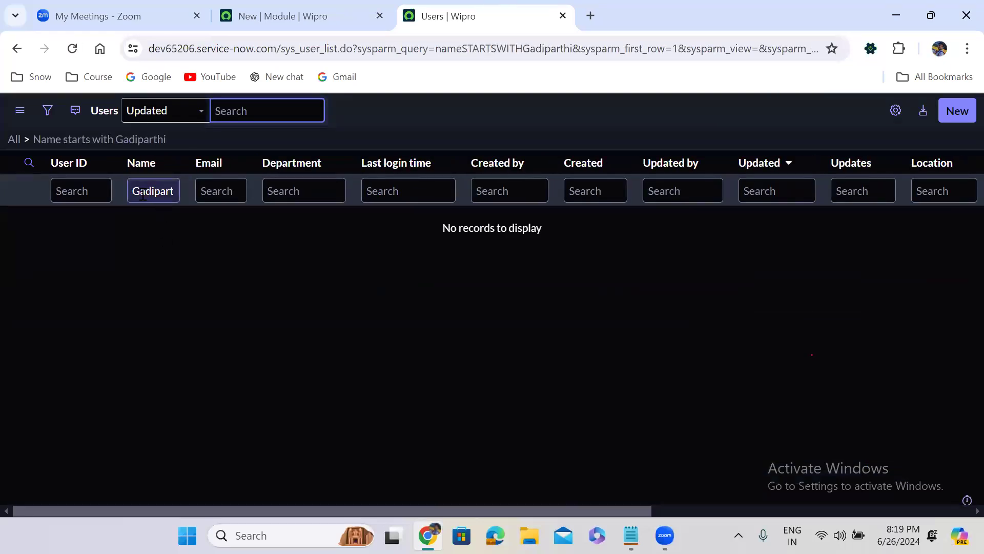
- Apply an ends-with (%) filter on the surname, then lowercase its first letter
click(168, 253)
click(133, 190)
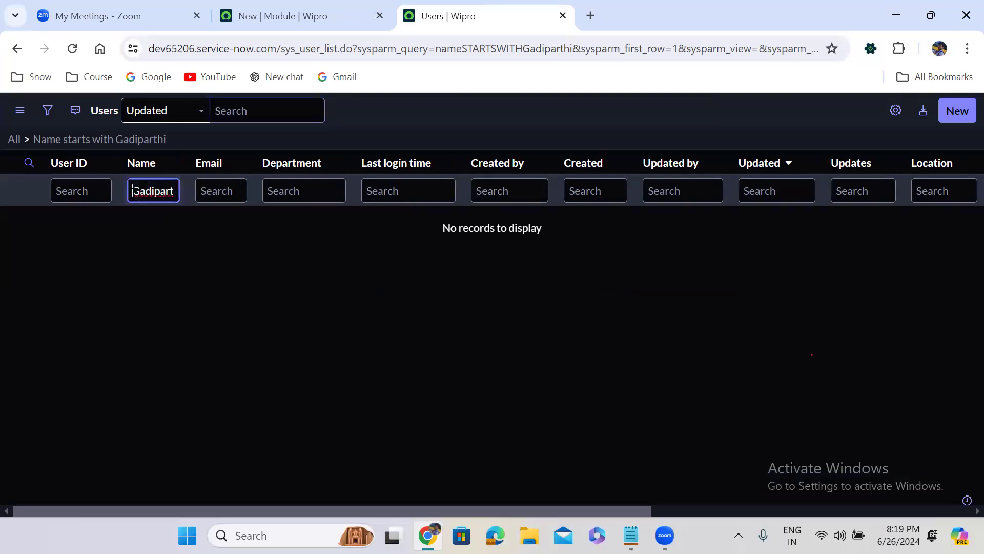
text(%)
key(Return)
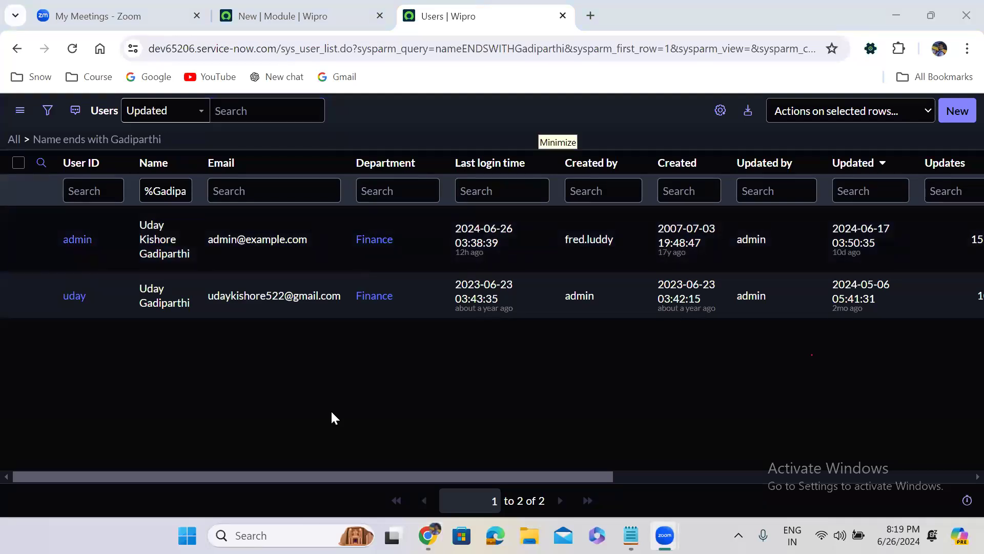
click(160, 191)
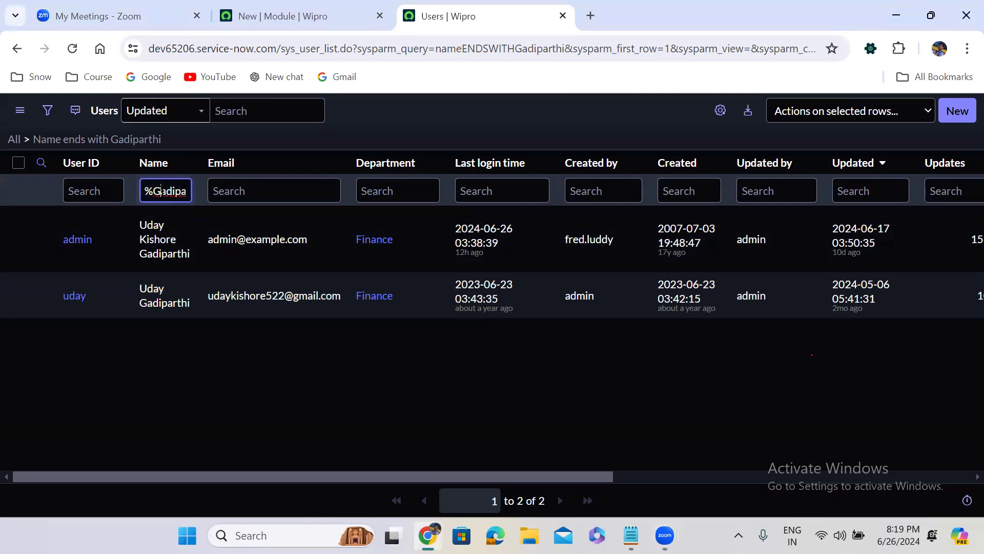
key(BackSpace)
text(g)
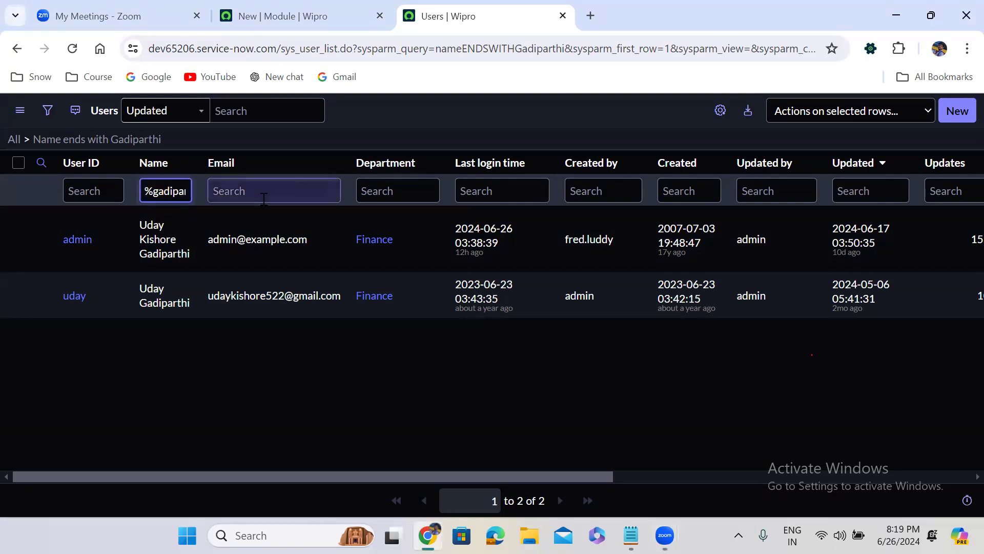
key(Return)
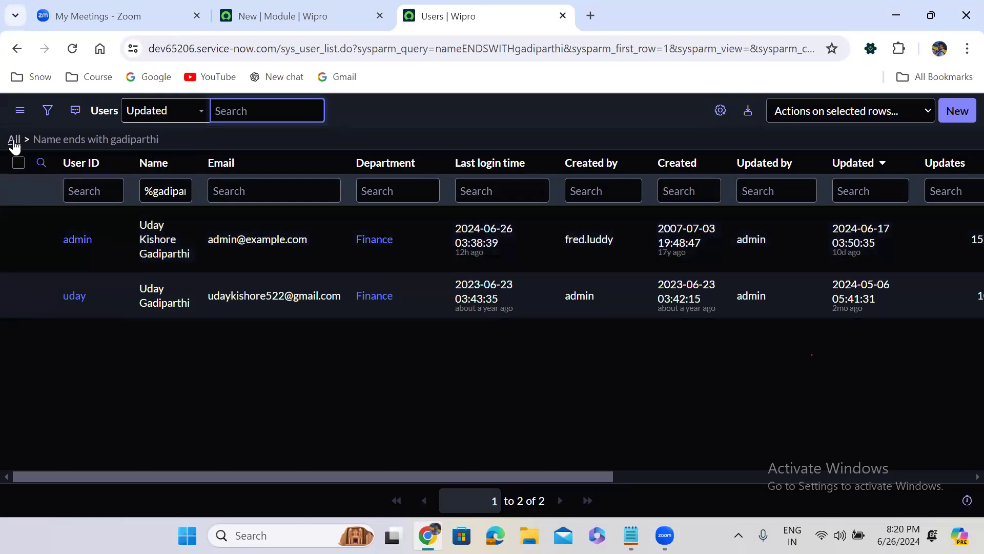
- Clear the Users list filter and open the condition builder's field list
click(14, 142)
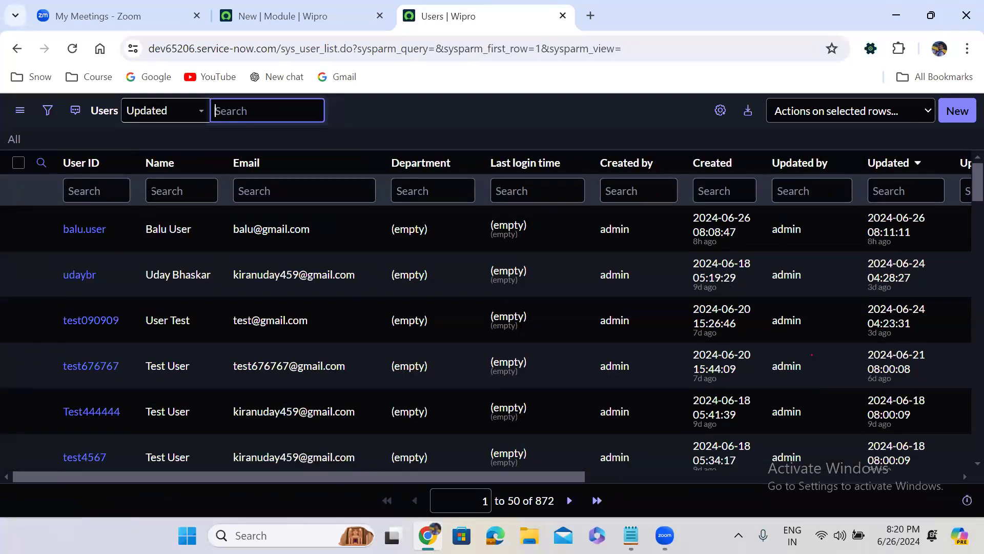
click(177, 191)
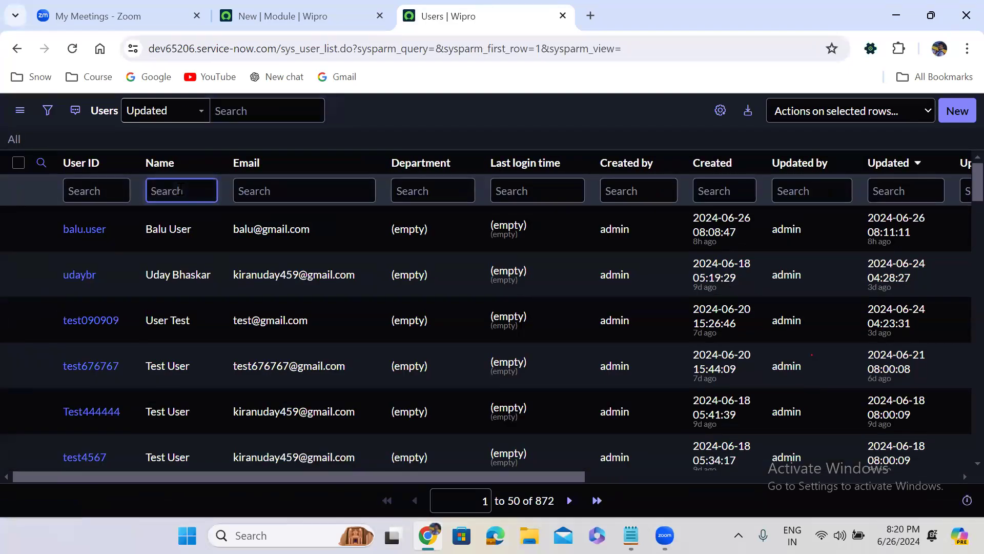
click(48, 111)
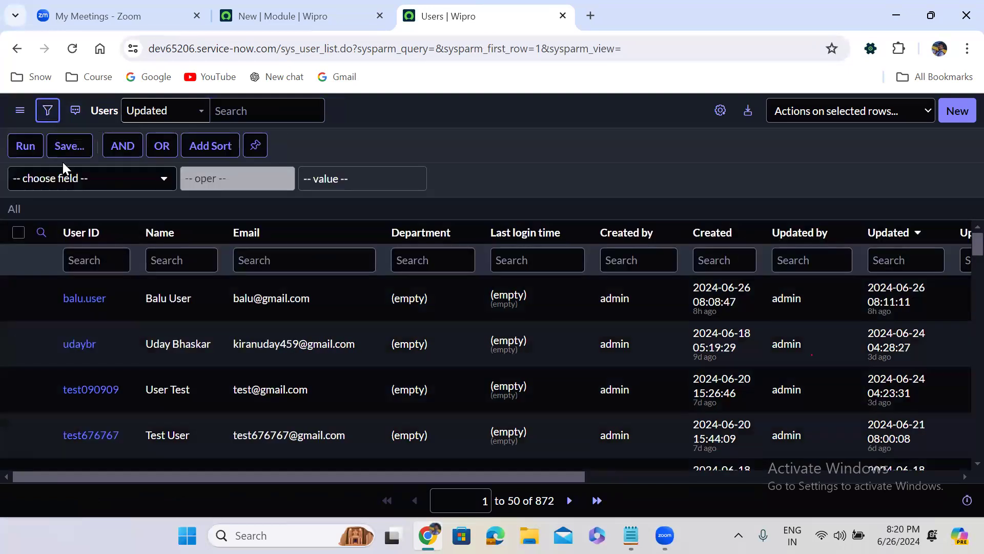
click(68, 175)
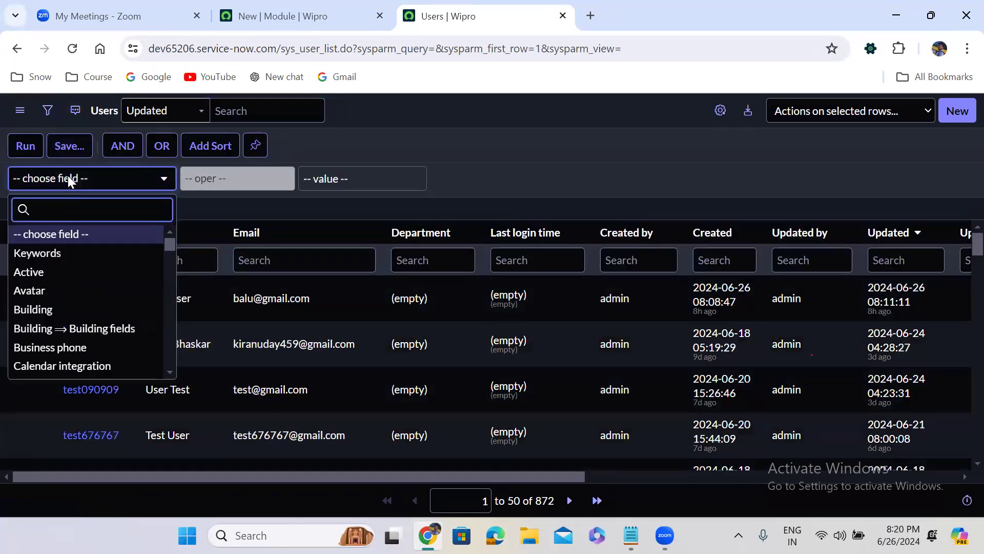
click(361, 211)
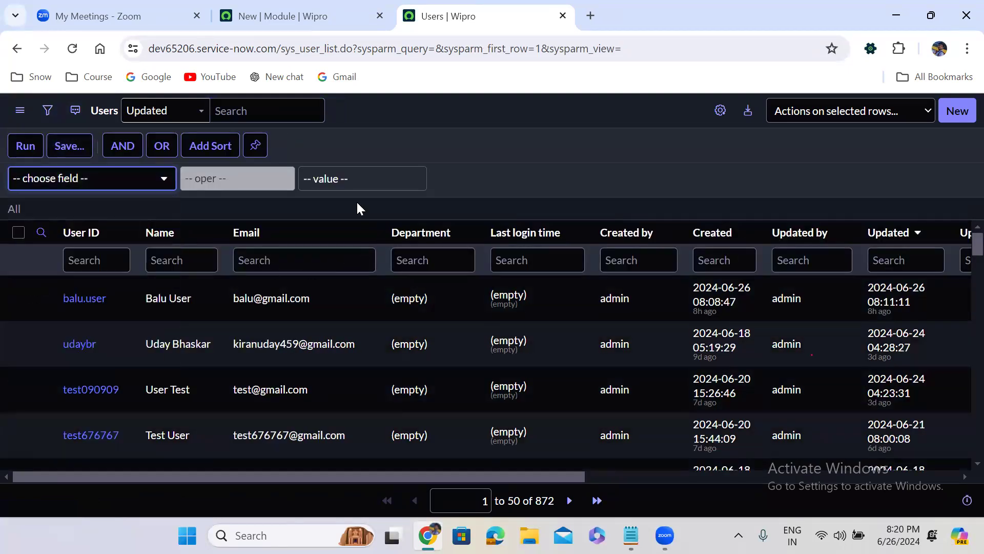
click(82, 180)
- Set the condition to the Name field with the 'is' operator
text(nam)
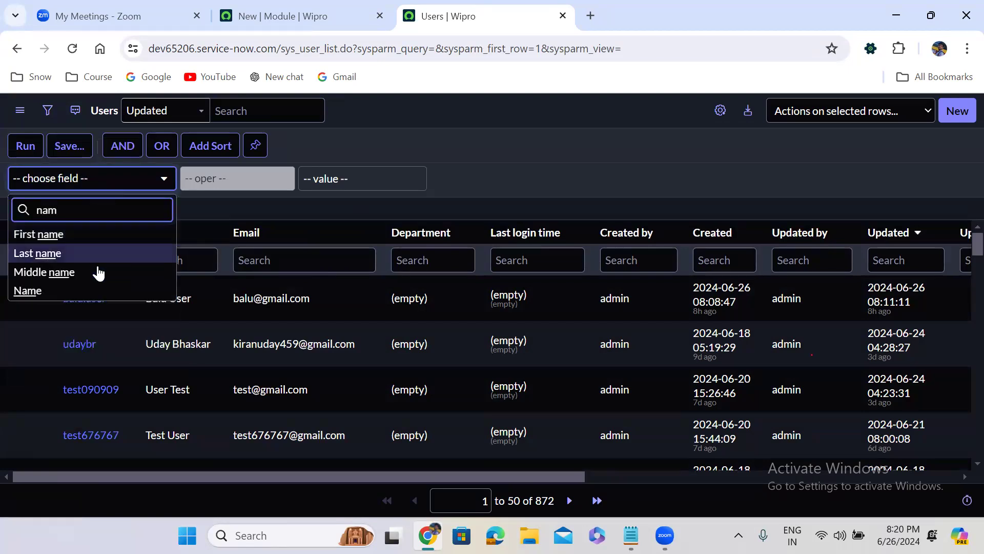
click(100, 291)
click(241, 183)
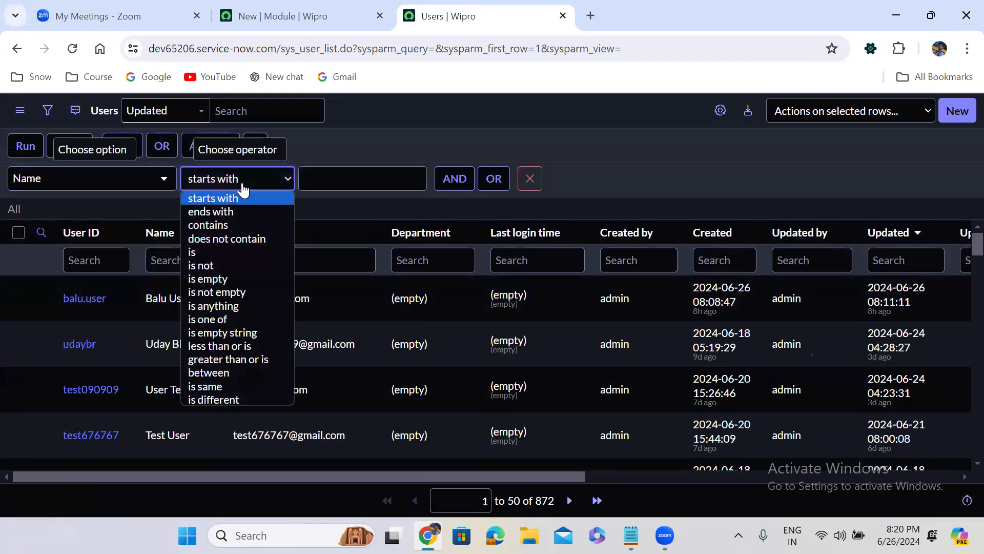
click(236, 251)
click(314, 180)
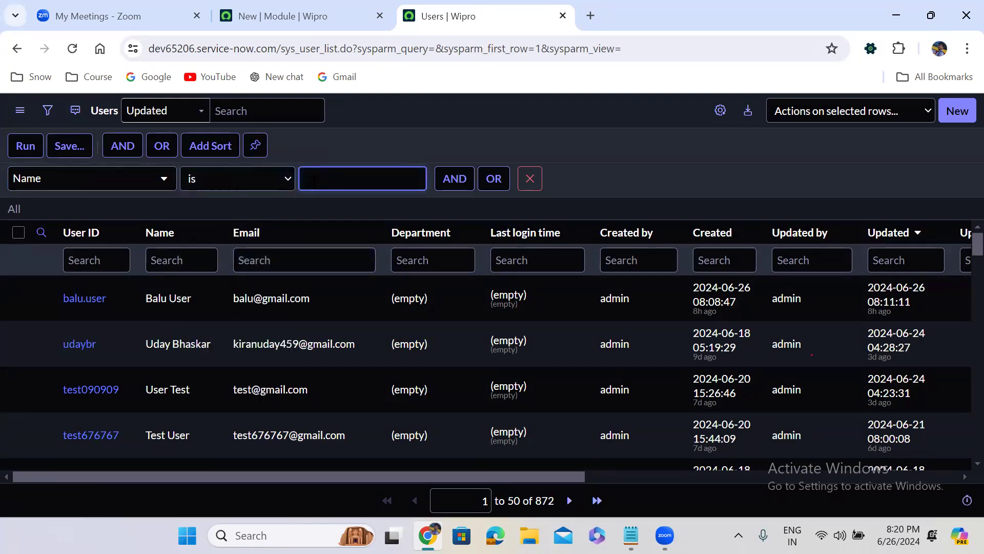
- Enter the admin user's full name as the value and run the filter
text(Y)
key(BackSpace)
text(Uday Kishore Gad)
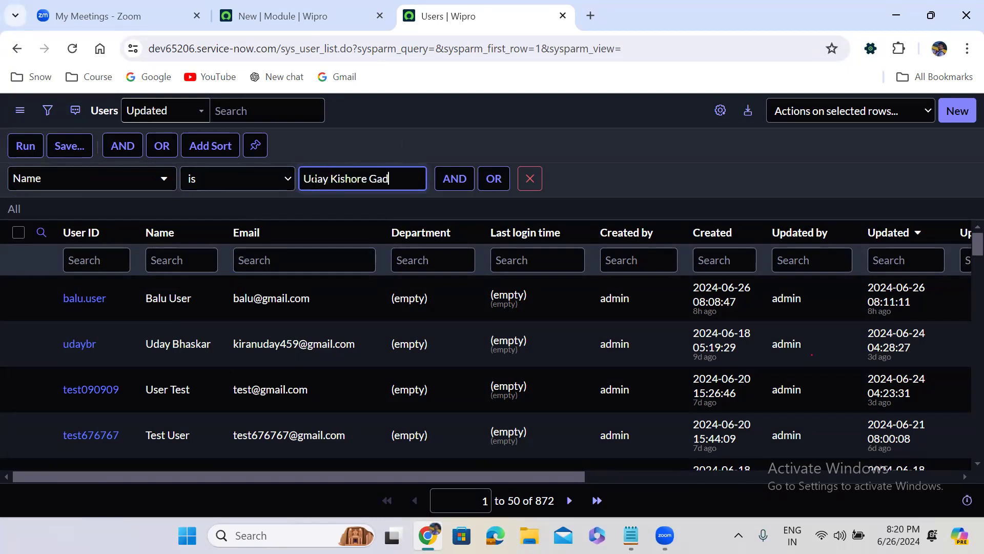
text(iparthi)
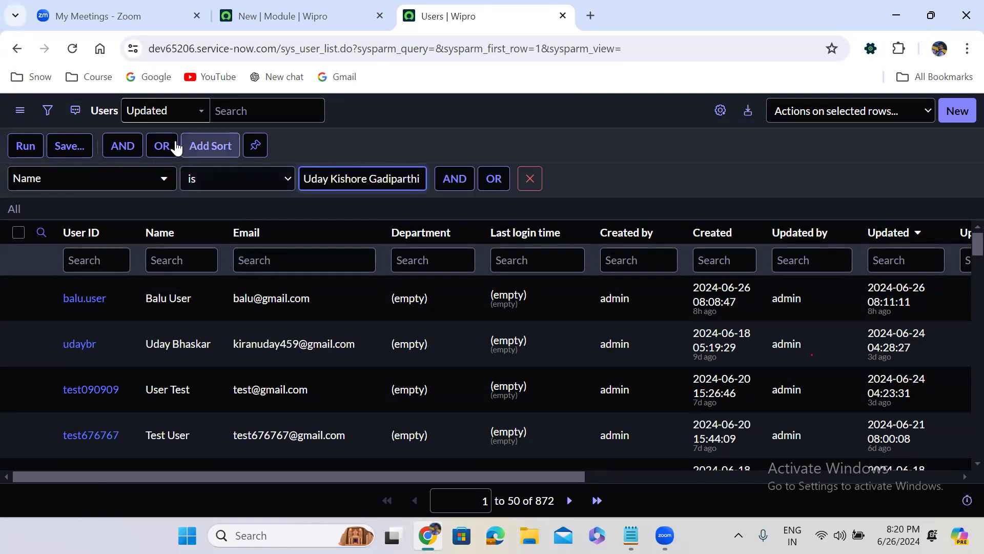
click(11, 151)
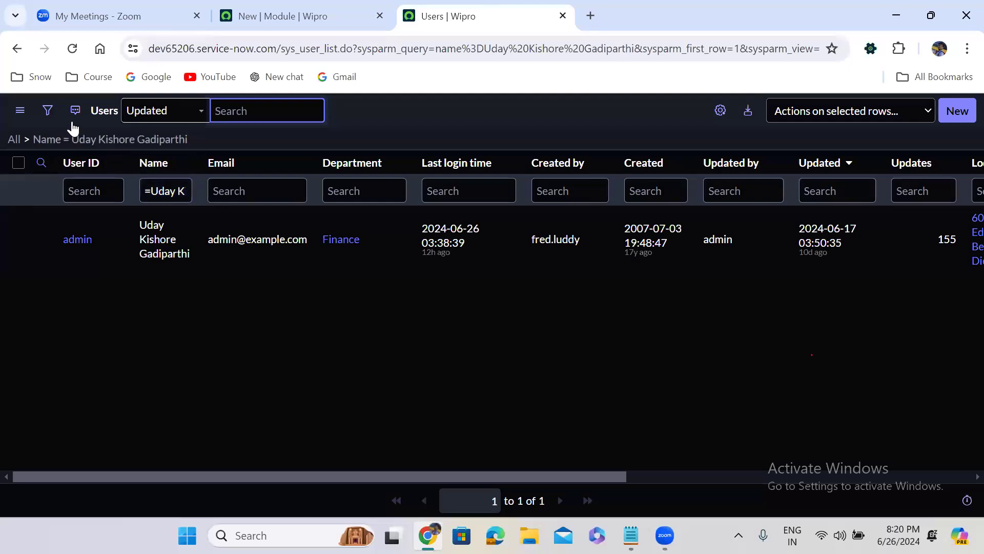
click(45, 110)
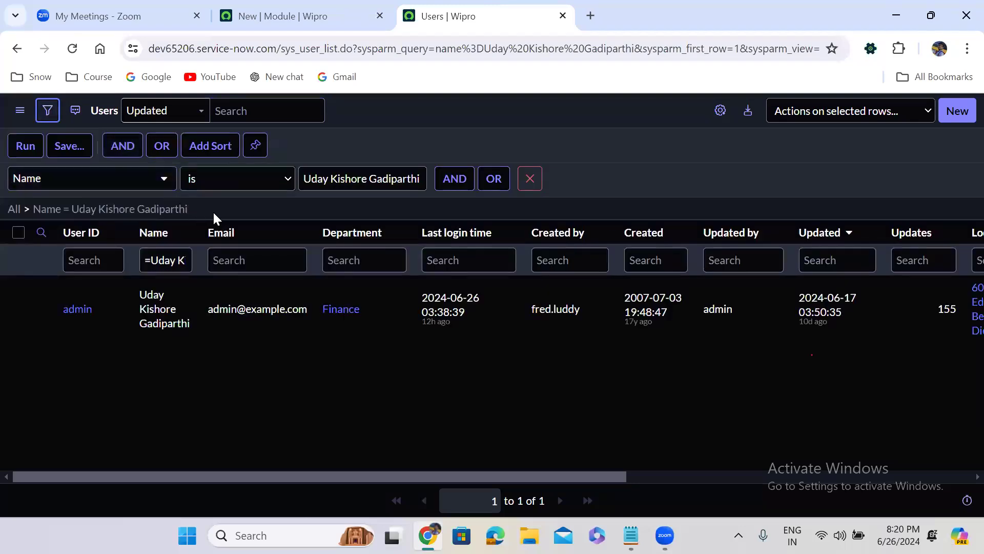
- Run the Name condition with 'is not', then with 'contains'
click(226, 186)
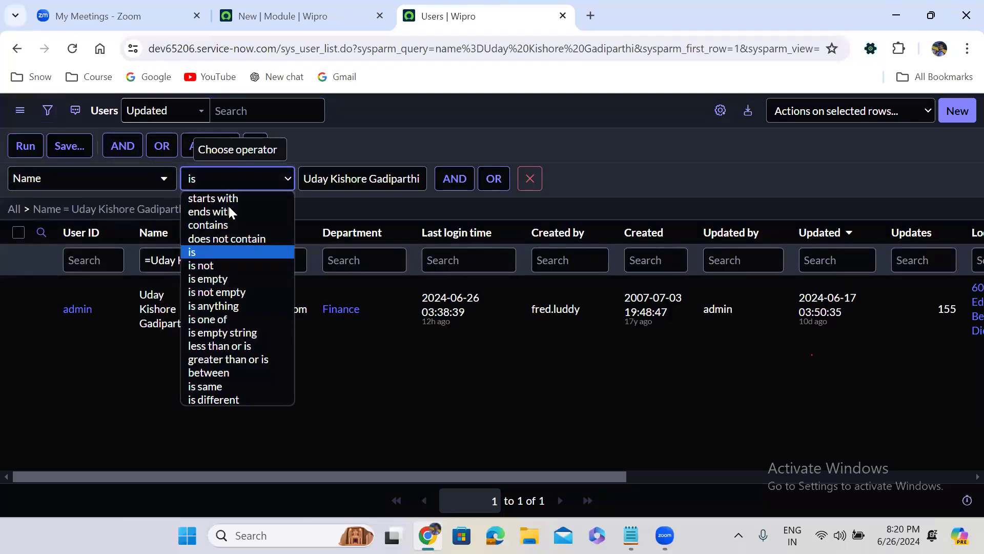
click(228, 264)
click(34, 149)
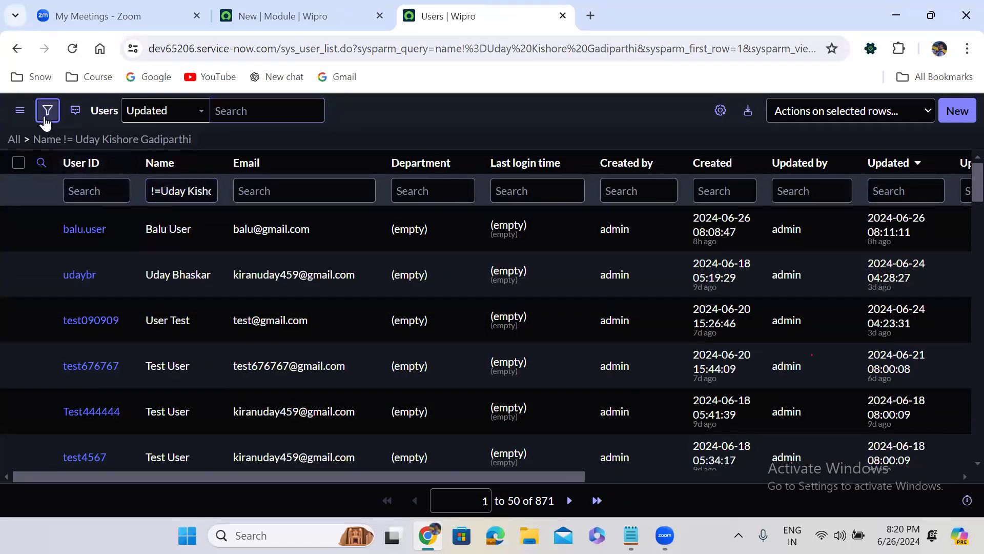
click(46, 113)
click(223, 186)
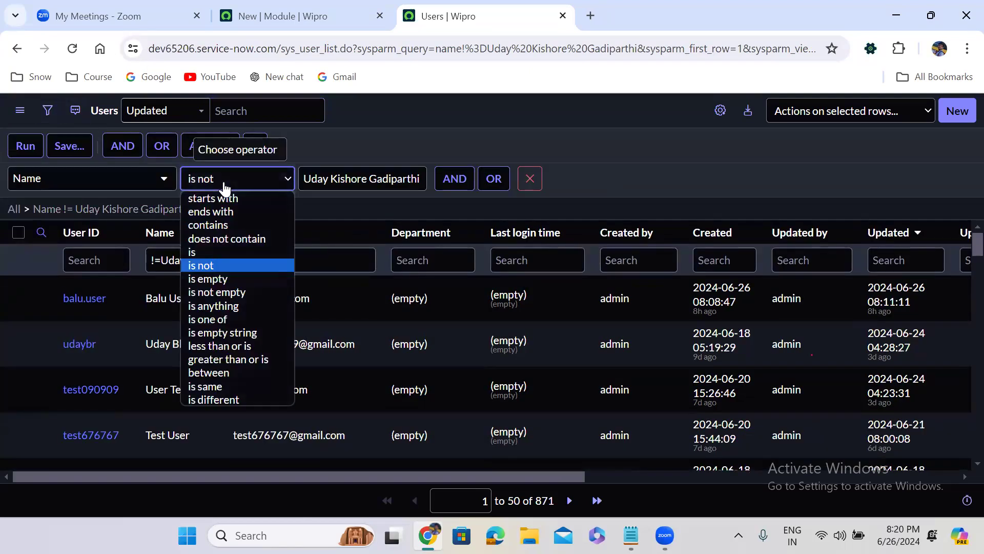
click(219, 226)
click(23, 149)
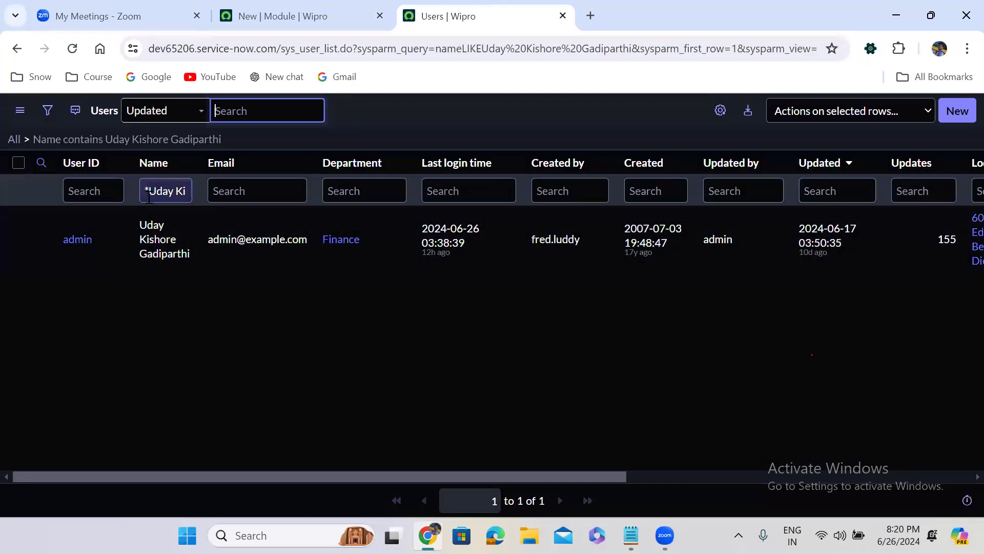
- Rerun the Name condition with 'does not contain', then 'starts with'
click(47, 111)
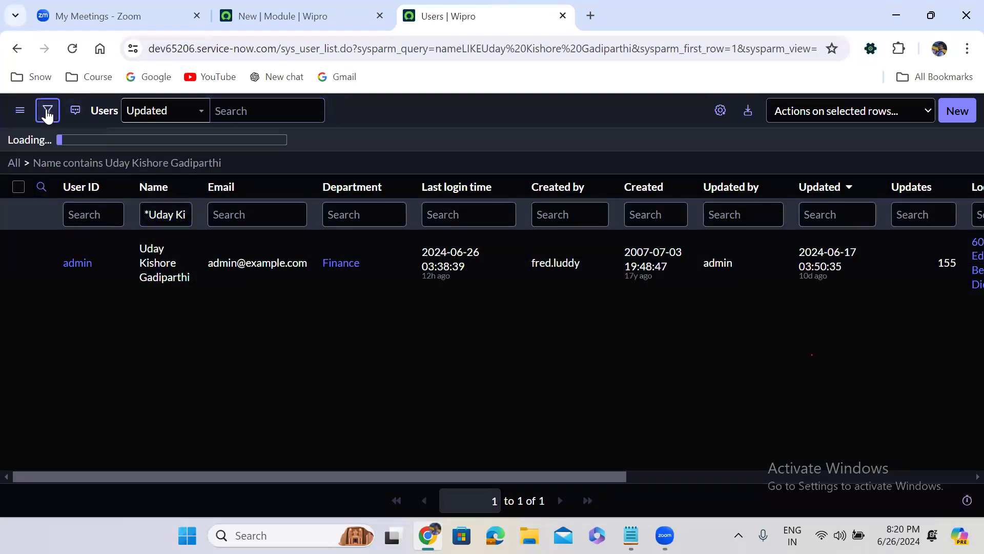
click(208, 189)
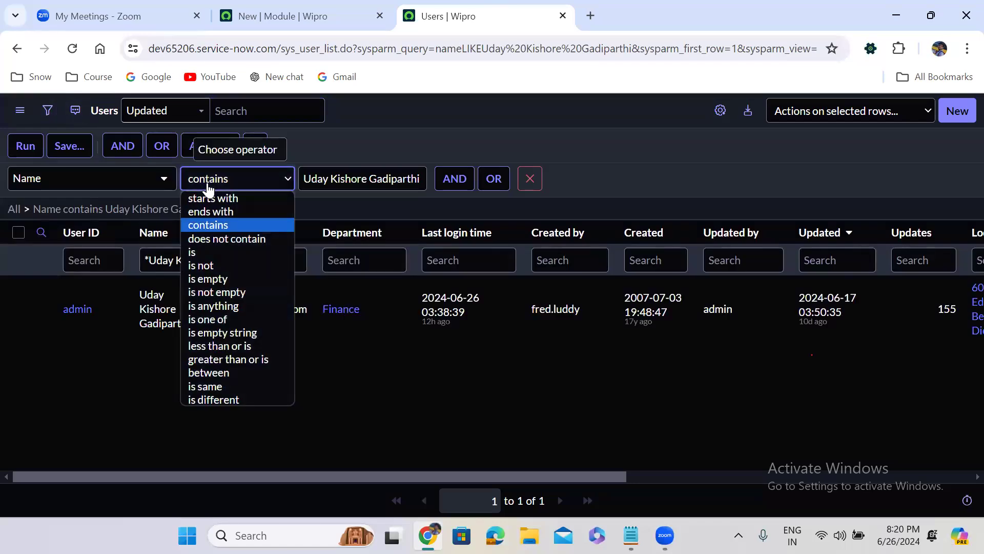
click(229, 236)
click(29, 149)
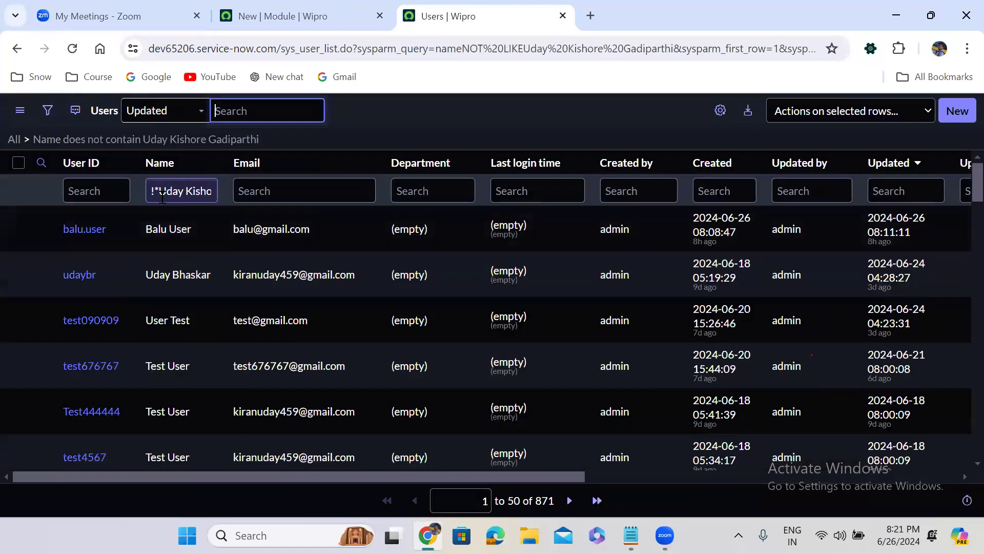
click(47, 110)
click(213, 191)
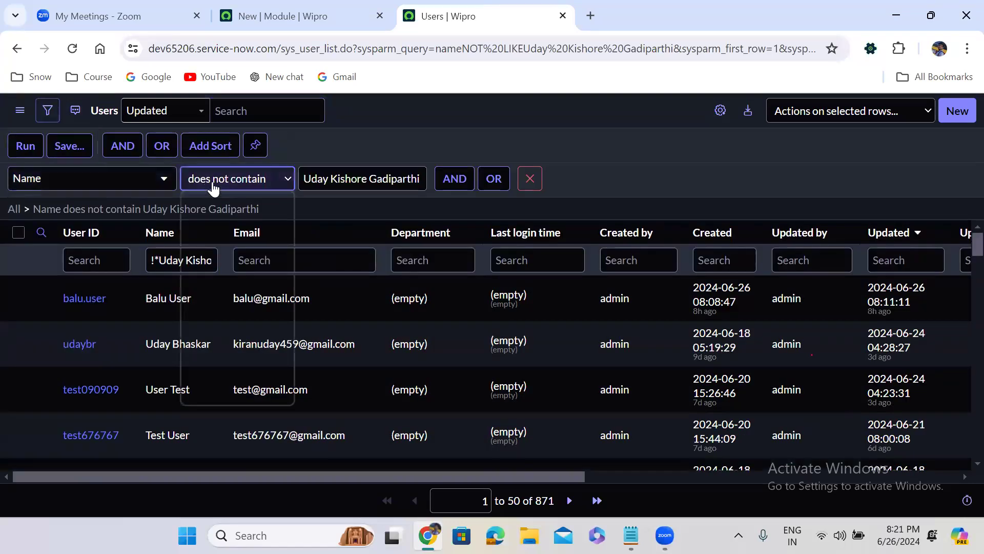
click(223, 197)
click(24, 147)
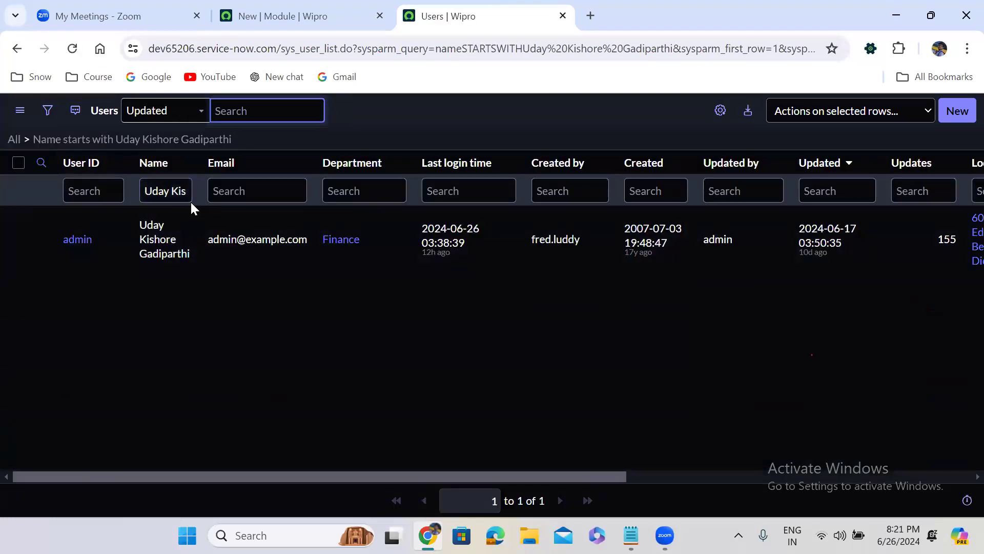
- Rerun it with 'ends with', then 'is empty', which returns no records
click(46, 114)
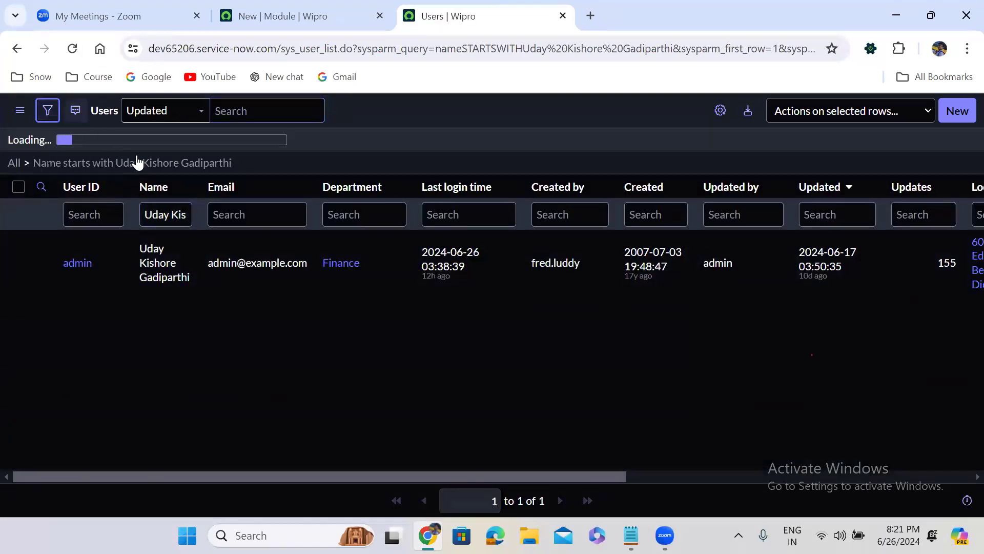
click(205, 188)
click(219, 212)
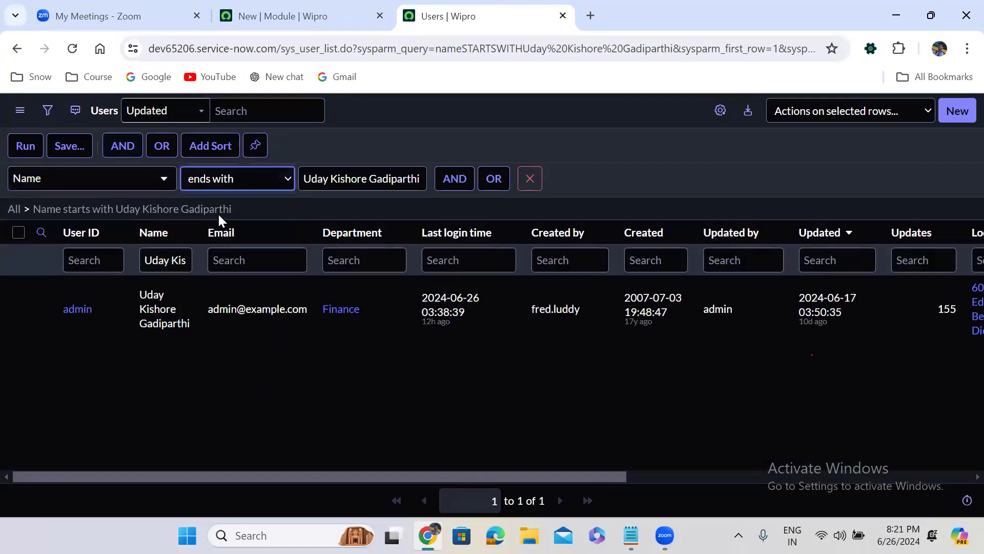
click(34, 152)
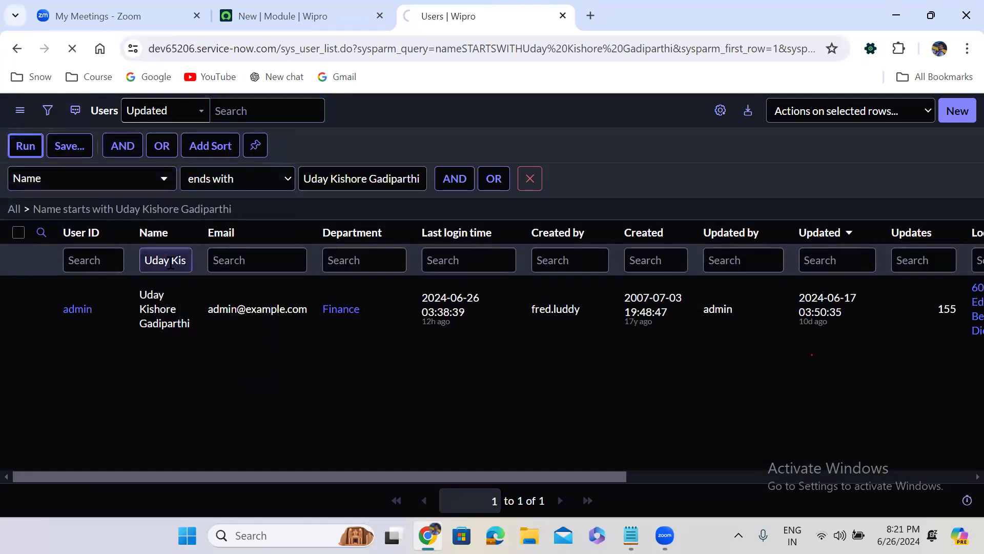
click(48, 110)
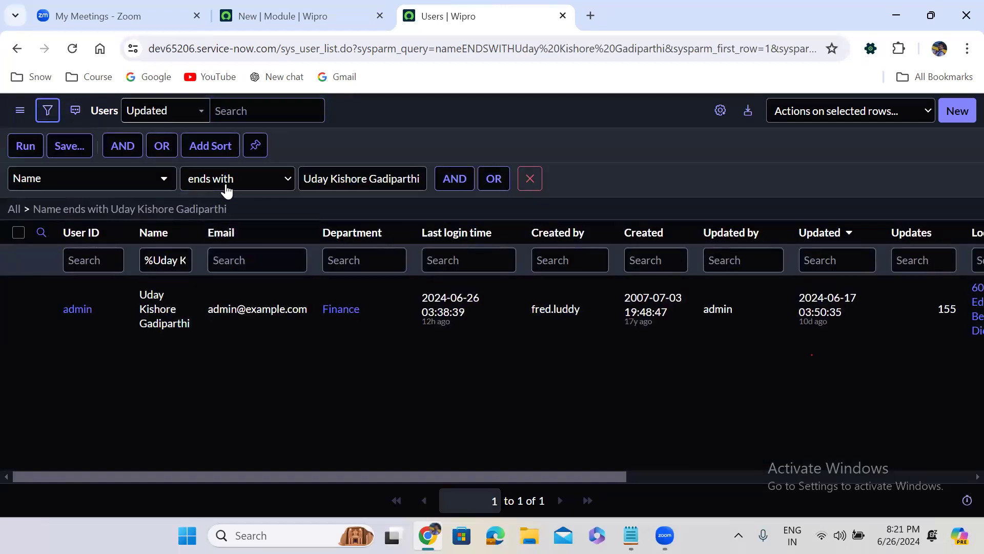
click(227, 184)
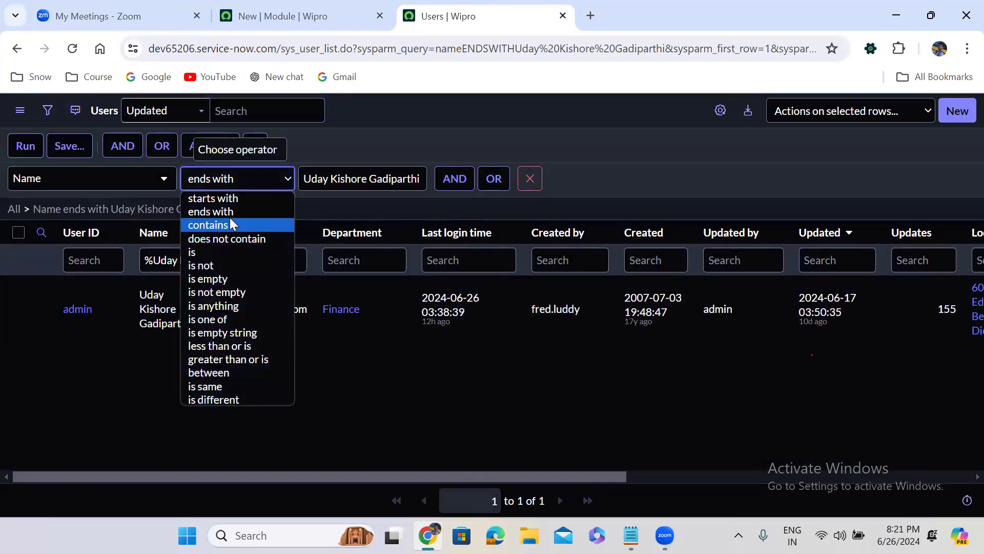
click(235, 279)
click(26, 146)
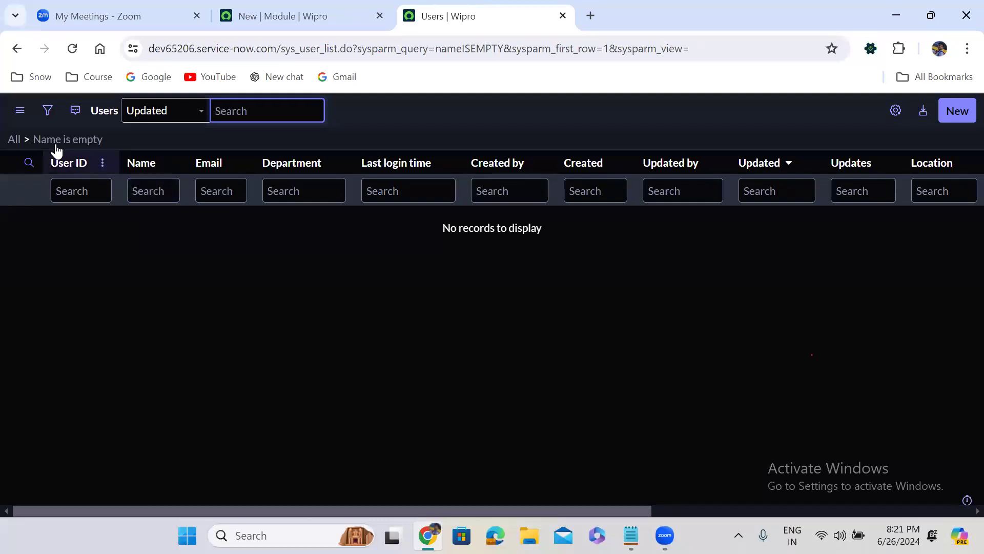
- Try a =NULL Name column search, then clear back to all 872 users with the filter builder open
click(15, 140)
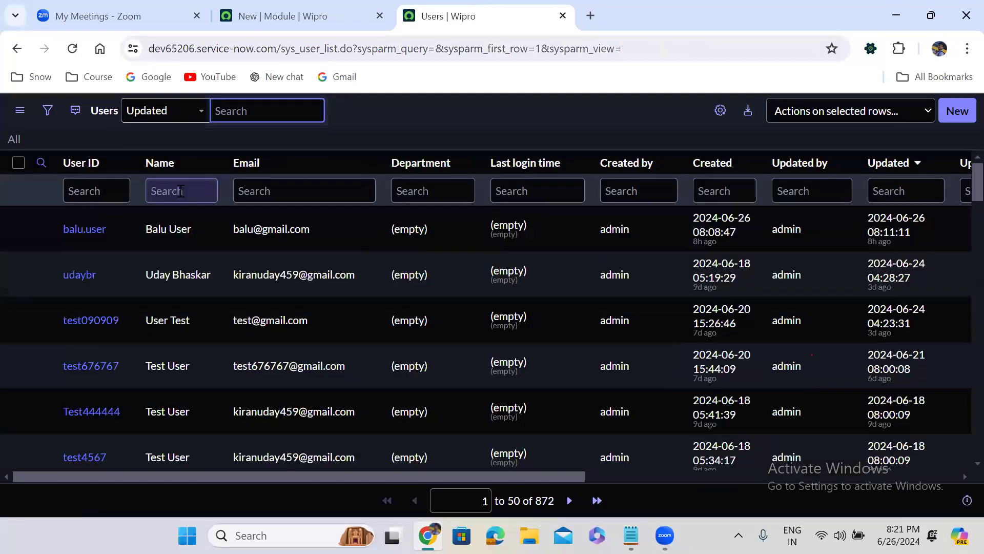
click(182, 191)
text(=NULL)
key(Return)
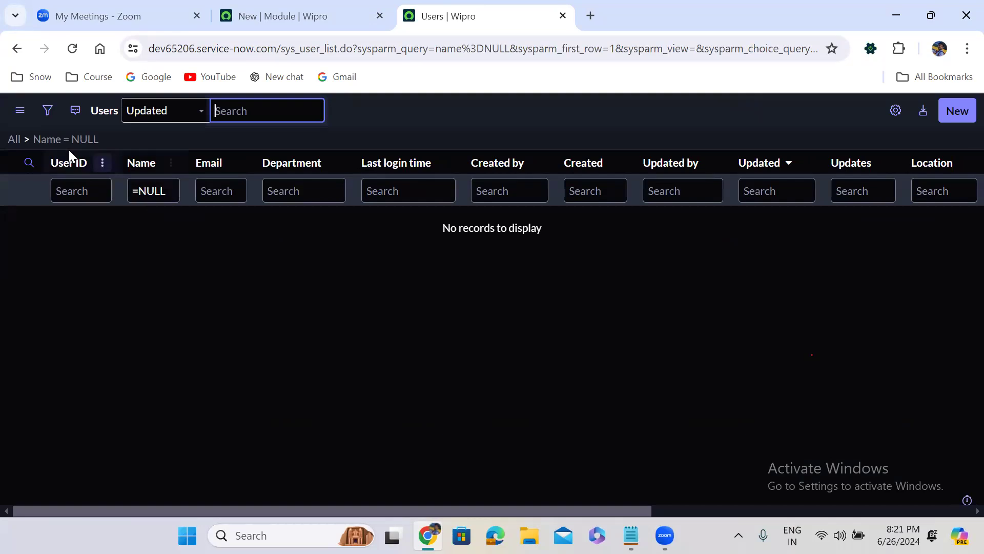
click(14, 145)
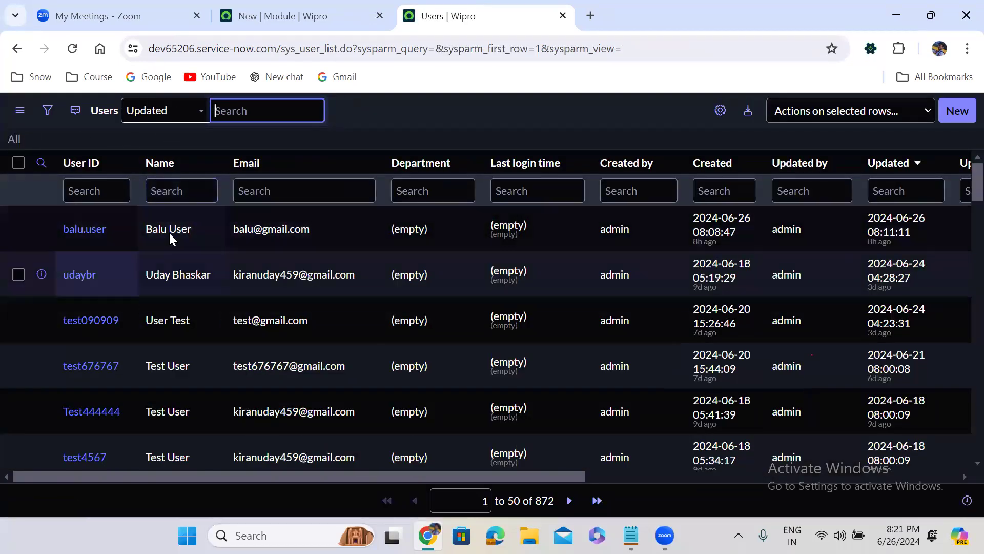
click(47, 110)
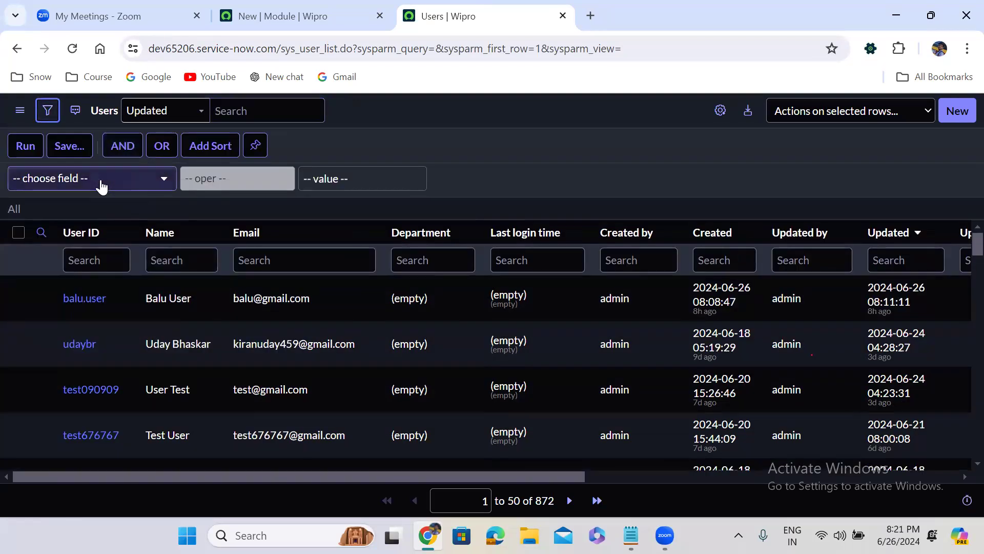
- Filter the Users list to Name is not empty
click(100, 178)
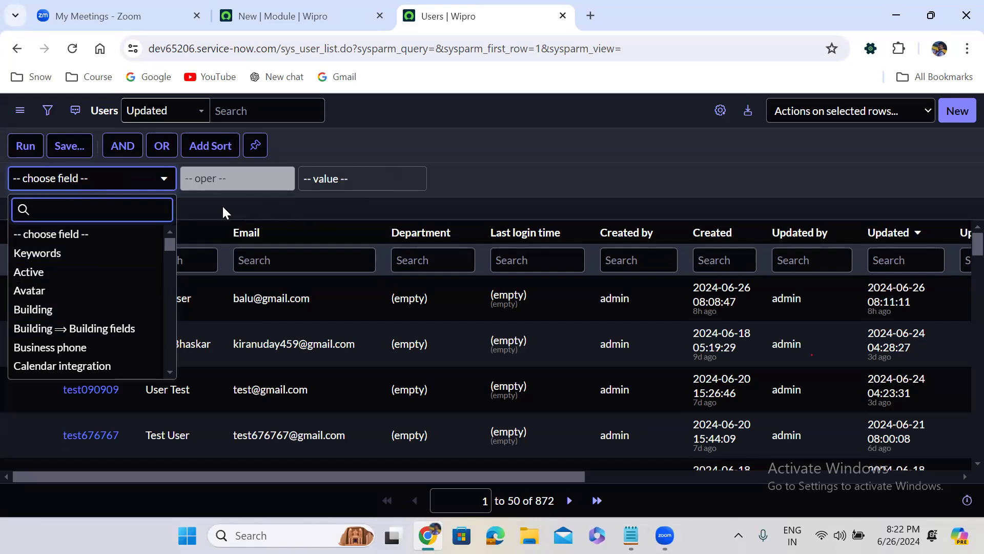
text(name)
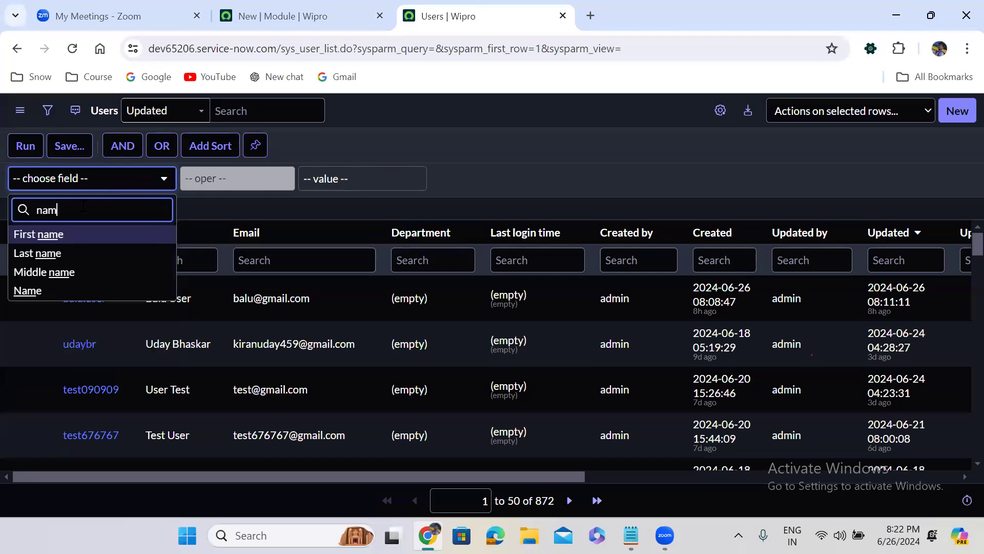
click(70, 291)
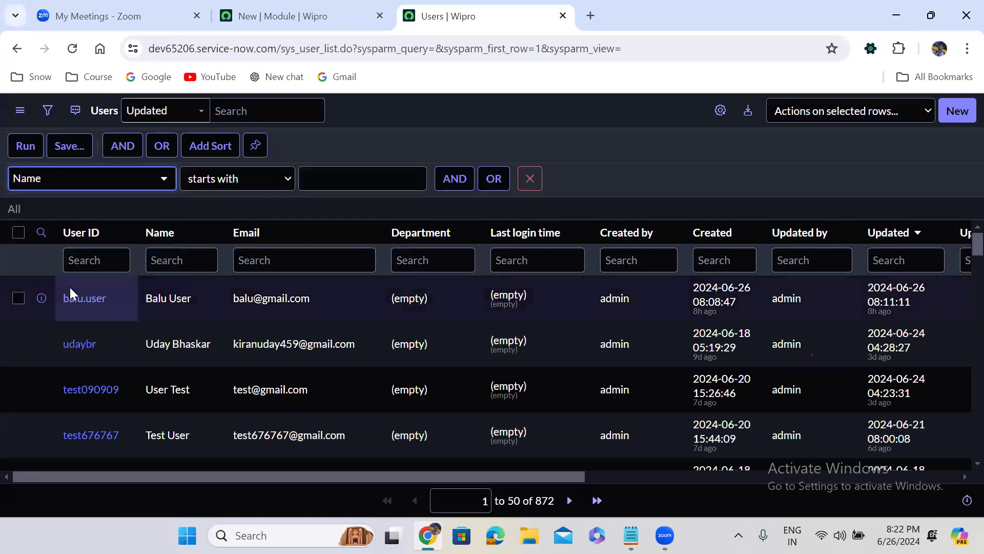
click(223, 189)
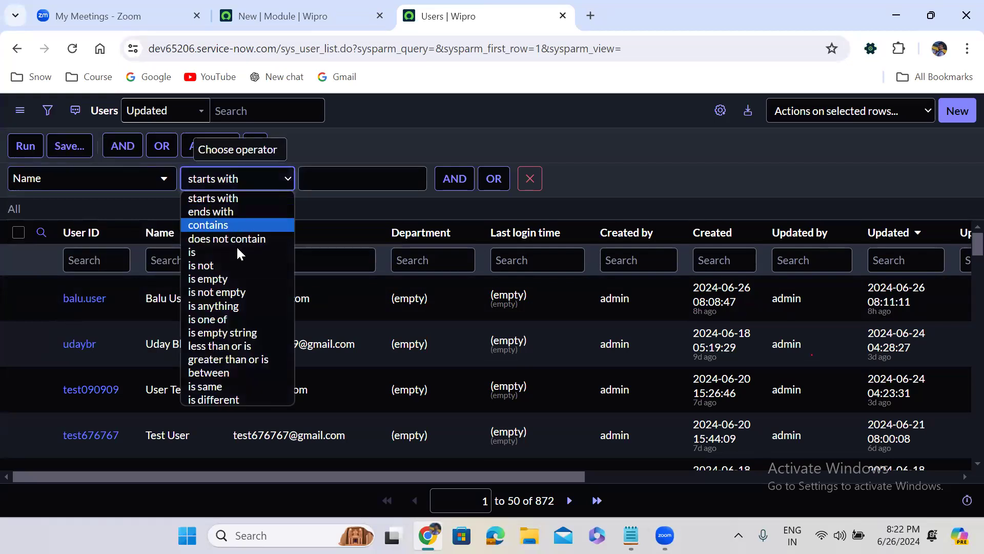
click(236, 290)
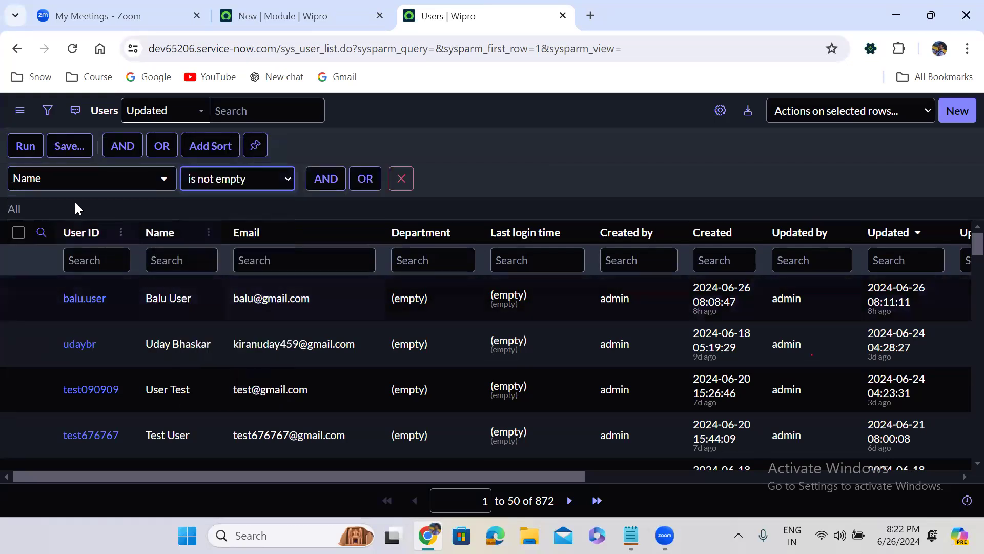
click(22, 148)
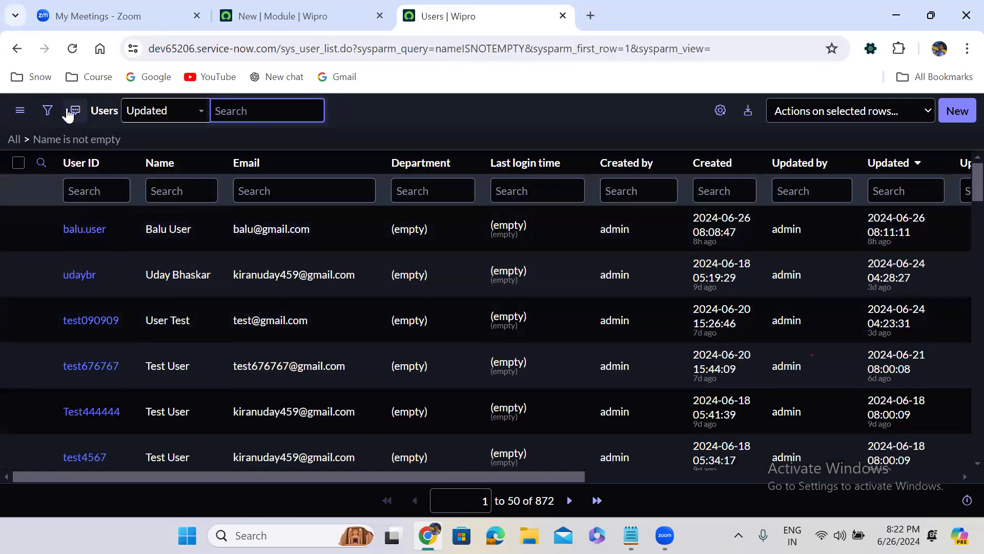
- Change the condition to Name 'is one of' two user names on separate lines and run it
click(47, 110)
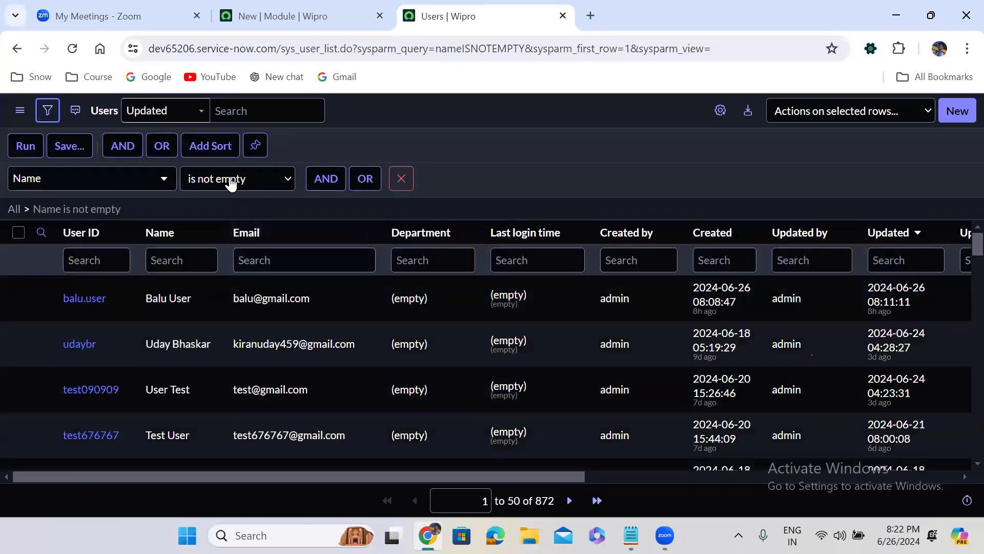
click(231, 183)
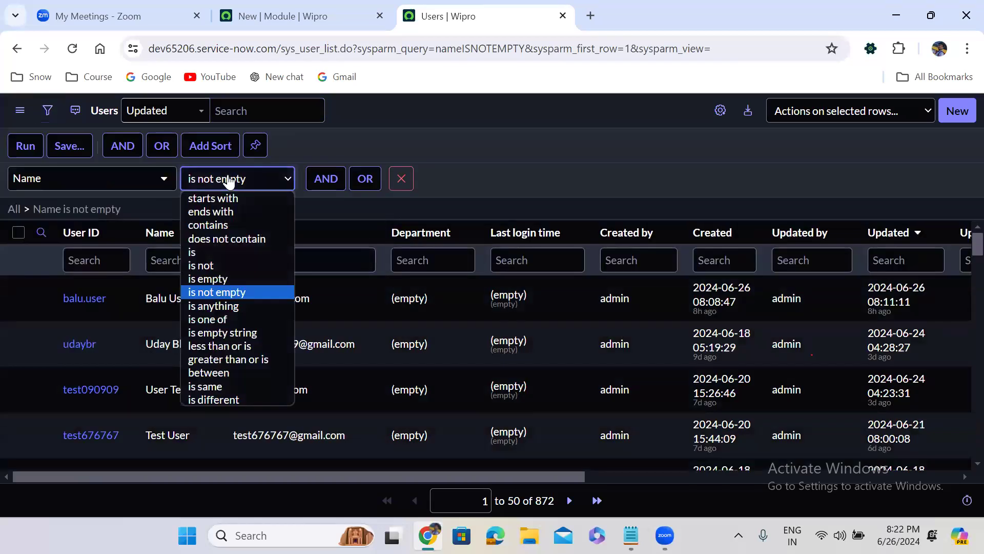
click(240, 318)
click(322, 192)
text(Uday)
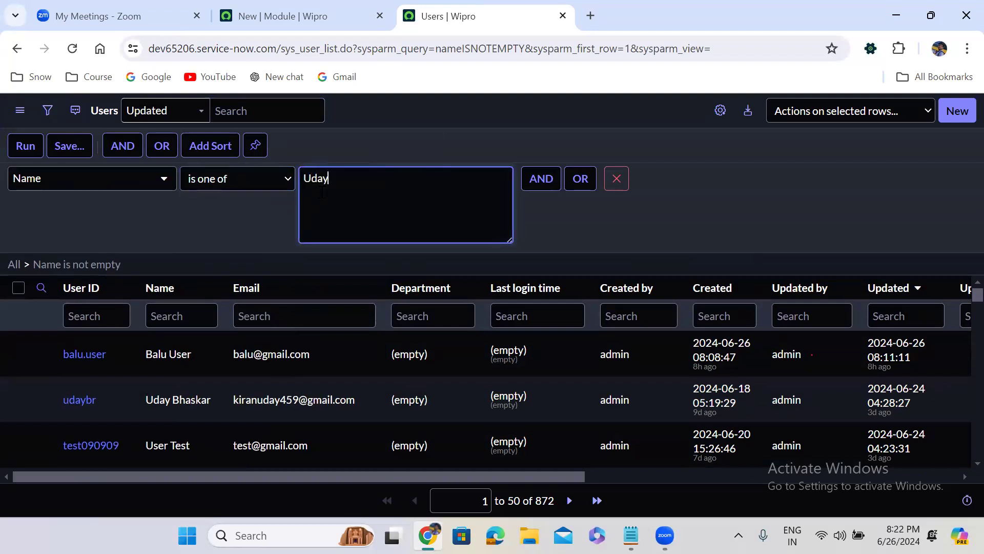
text( K)
key(Return)
text(Uday Kishore Gadiparthi)
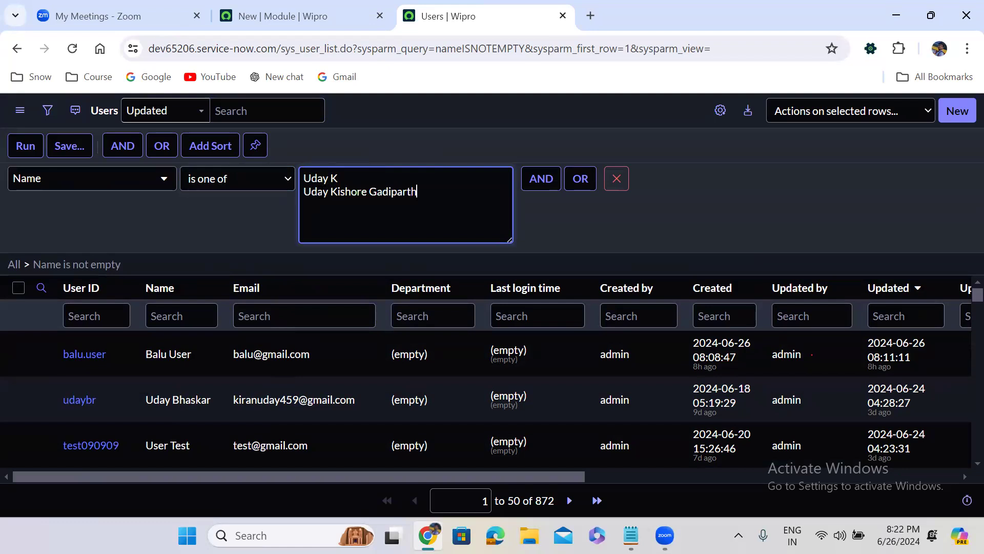
click(26, 146)
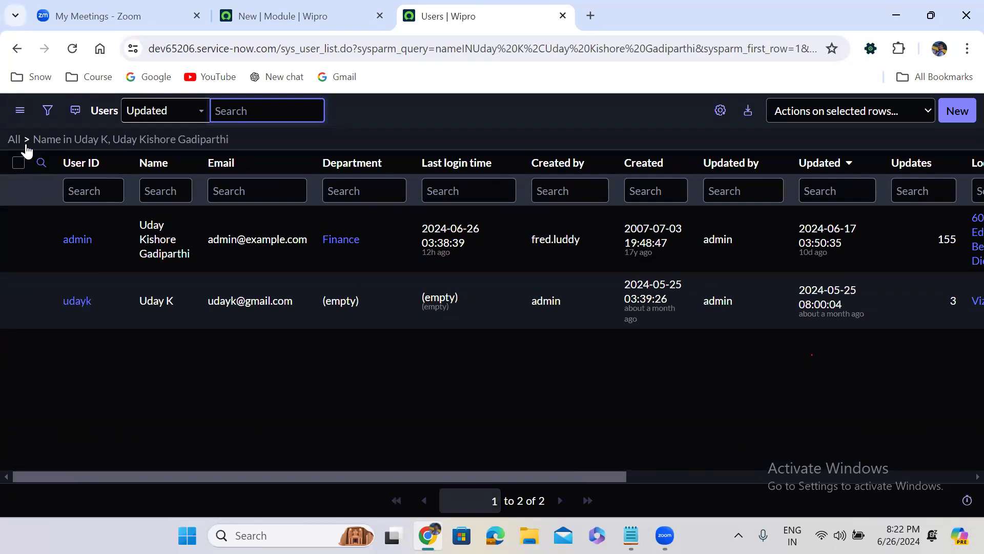
- Try the 'between' and 'is same' operators on the Name condition
click(48, 110)
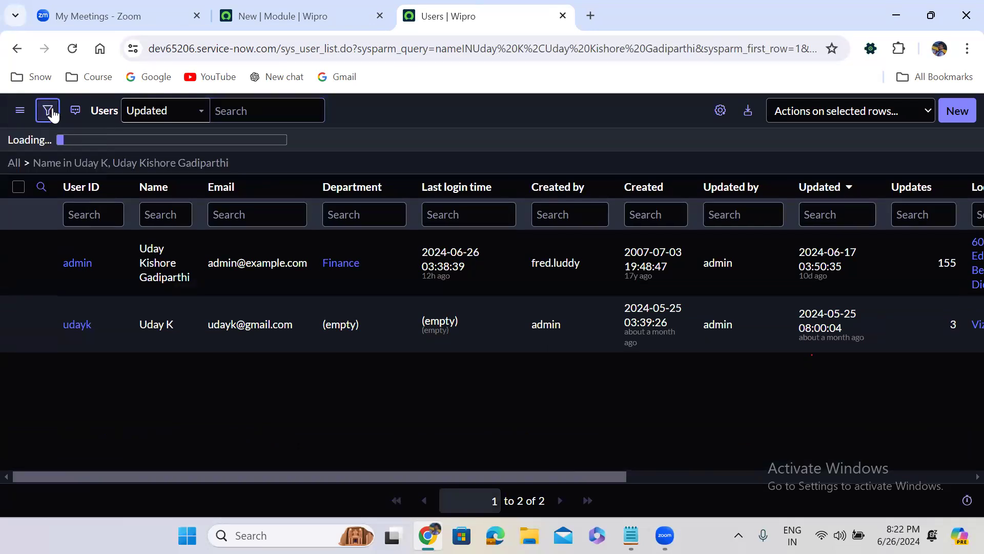
click(288, 178)
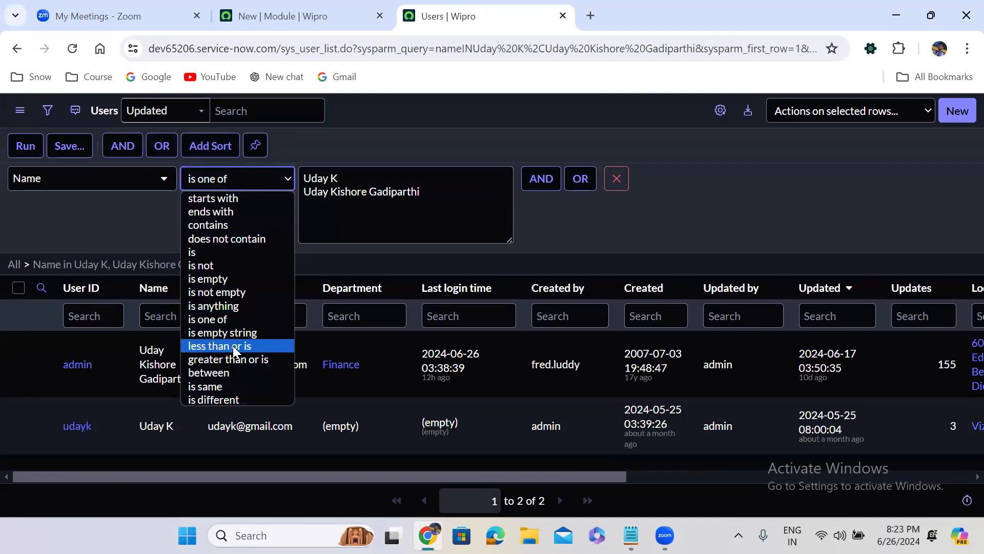
click(221, 373)
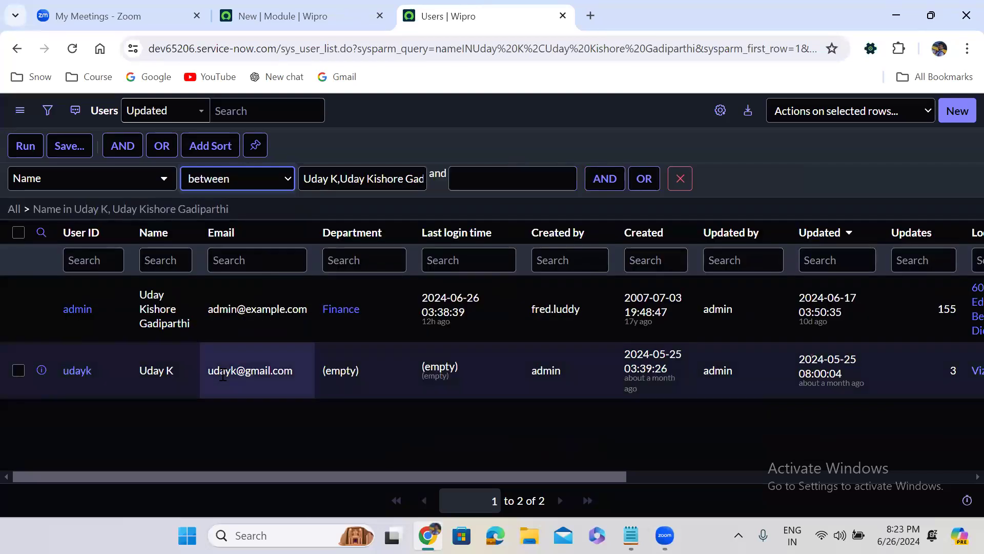
click(229, 176)
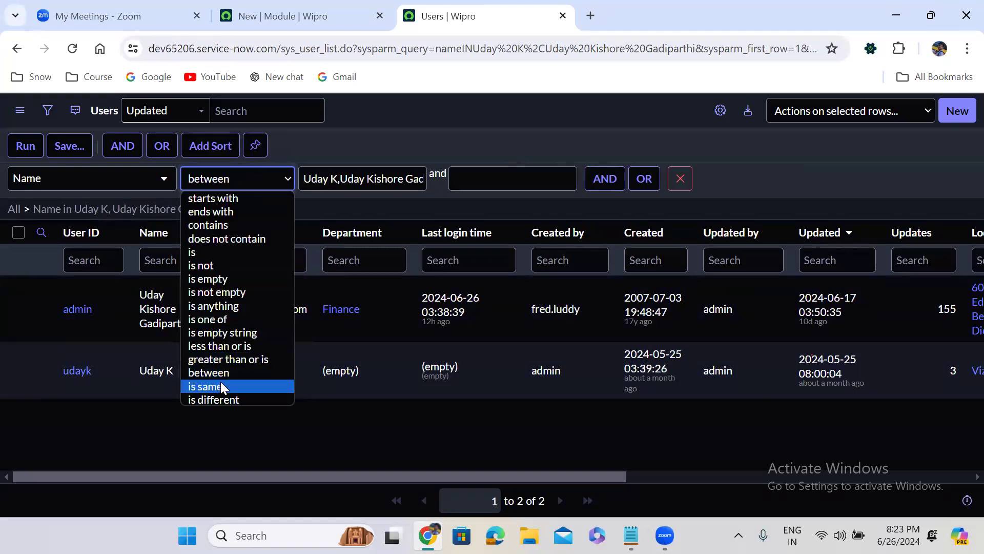
click(220, 386)
click(214, 183)
click(214, 183)
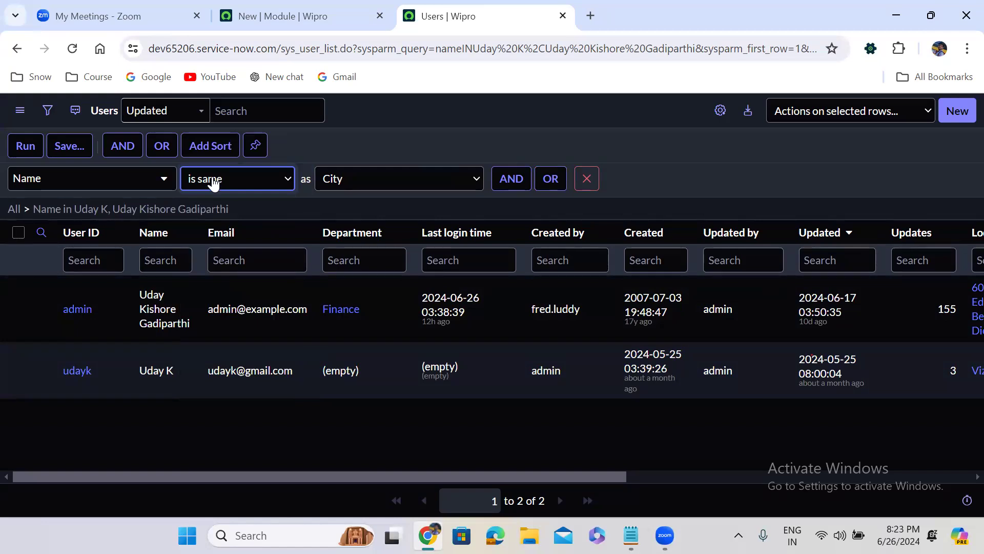
- Switch the operator to 'is different' and compare Name against City
click(214, 183)
click(212, 398)
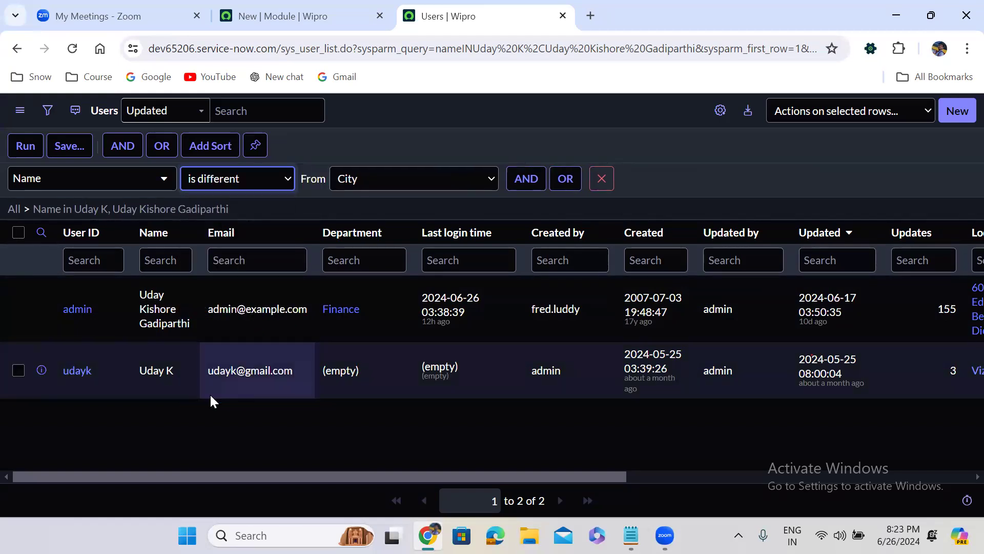
click(359, 183)
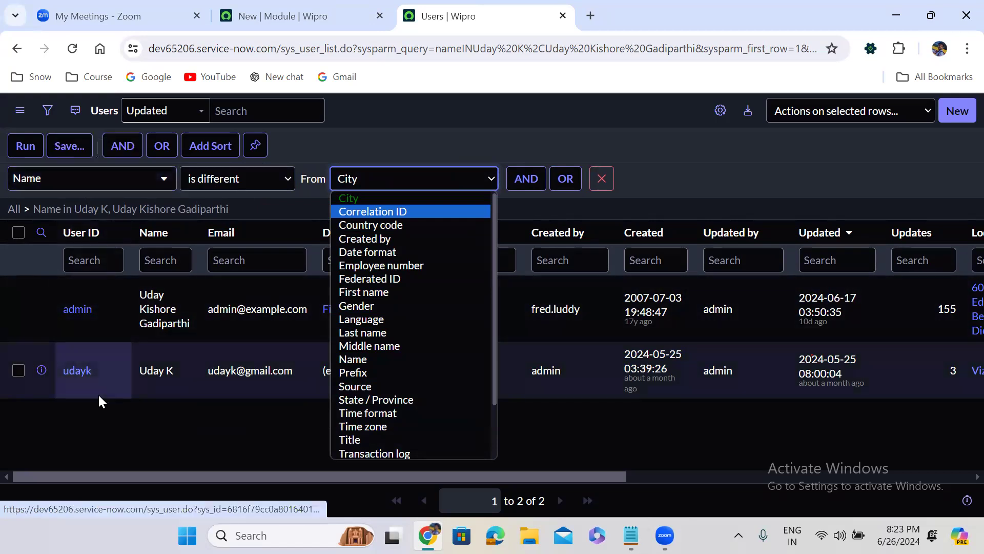
click(198, 184)
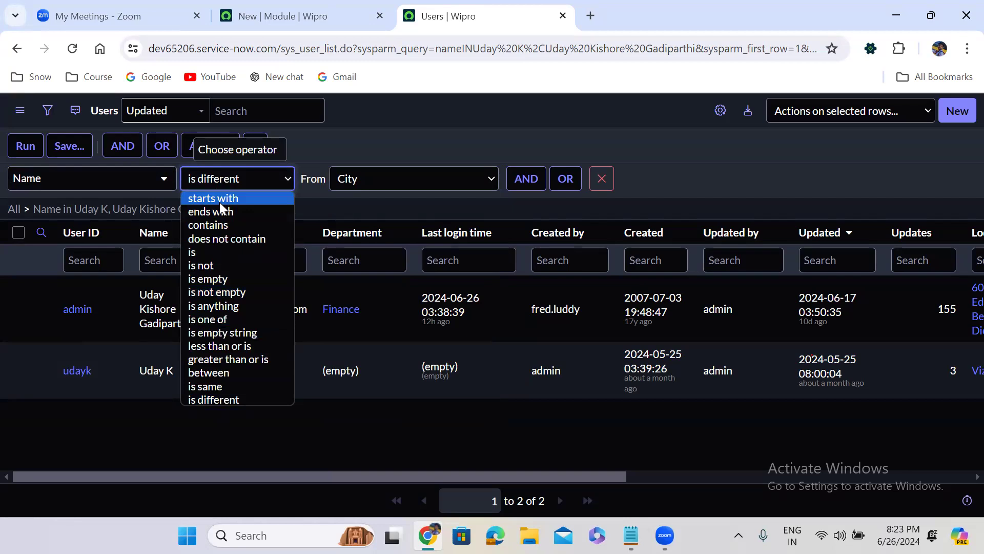
- Change the condition field to Created and review its date operators, leaving 'on Today'
click(65, 179)
text(care)
key(BackSpace)
key(BackSpace)
key(BackSpace)
text(rea)
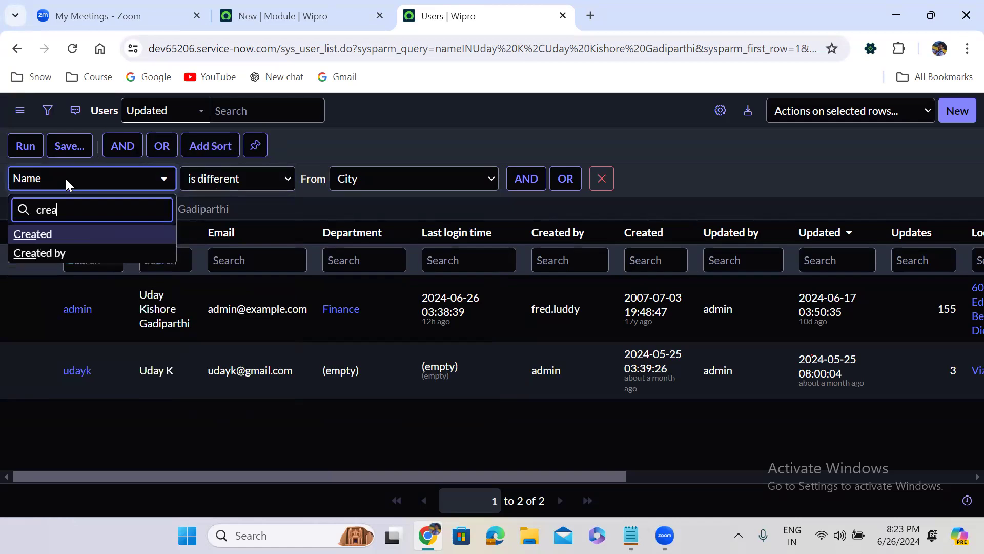
click(143, 235)
click(231, 193)
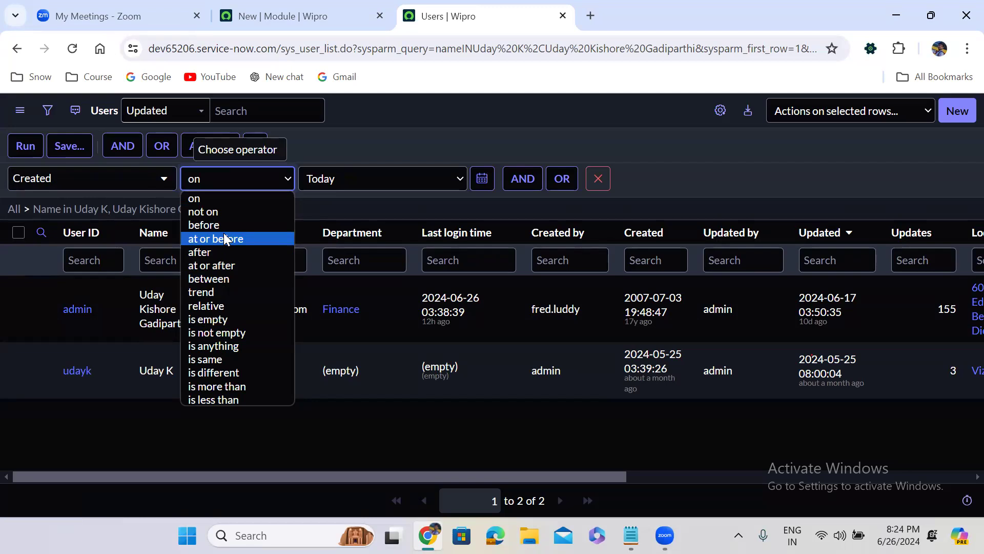
- Search the field list for 'wal' and 'tr' without selecting another field
click(30, 178)
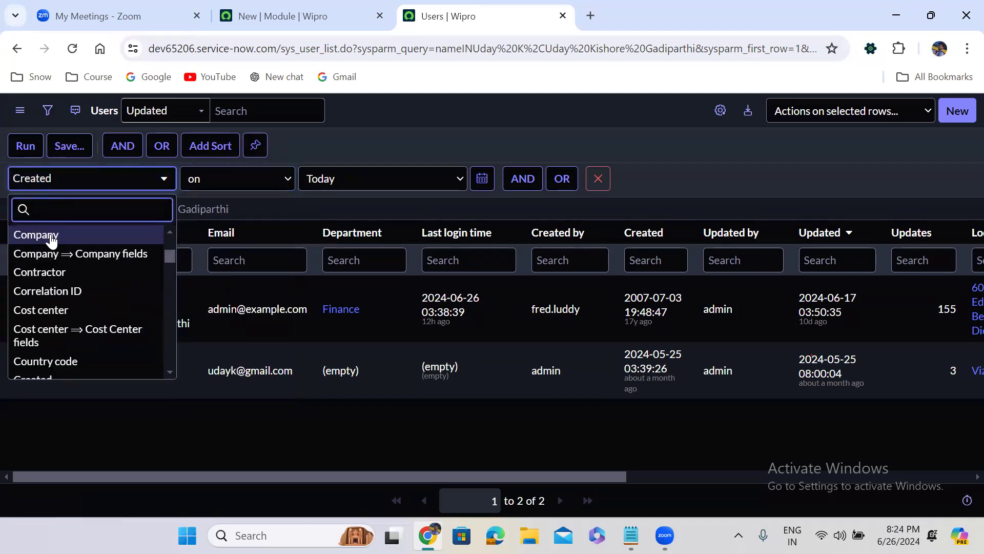
text(wal)
key(BackSpace)
key(BackSpace)
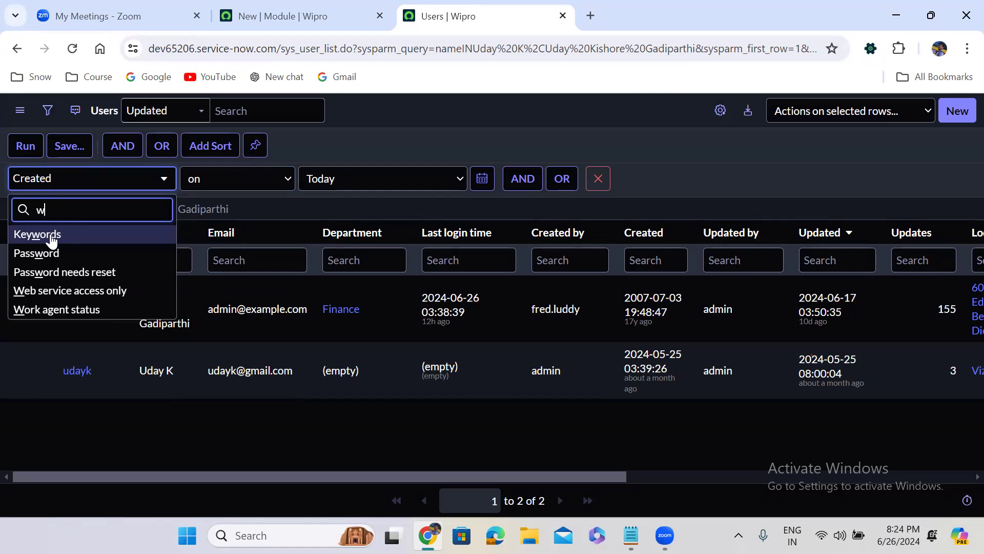
text(tr)
key(BackSpace)
key(BackSpace)
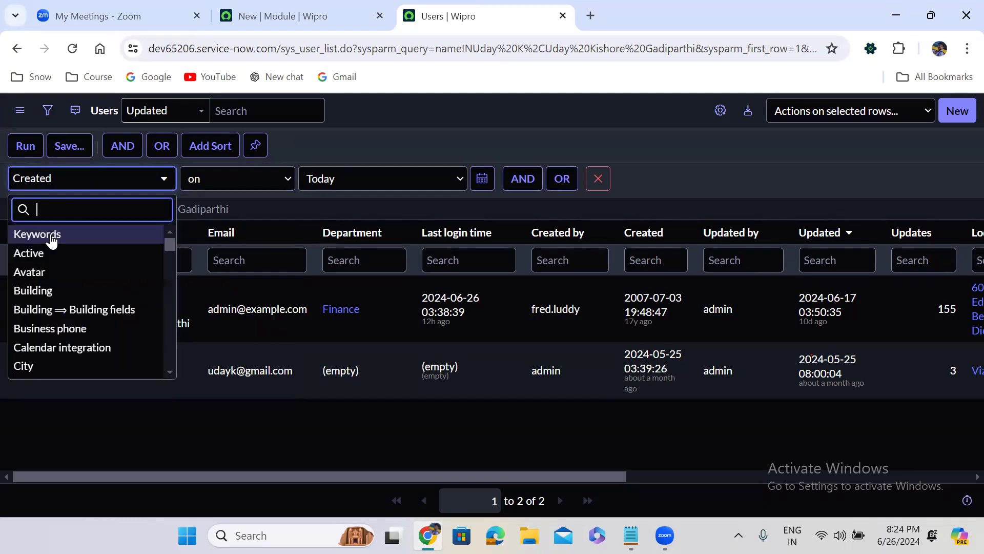
- Switch the condition field to Active (is true), then search the field list for 'ca'
text(ac)
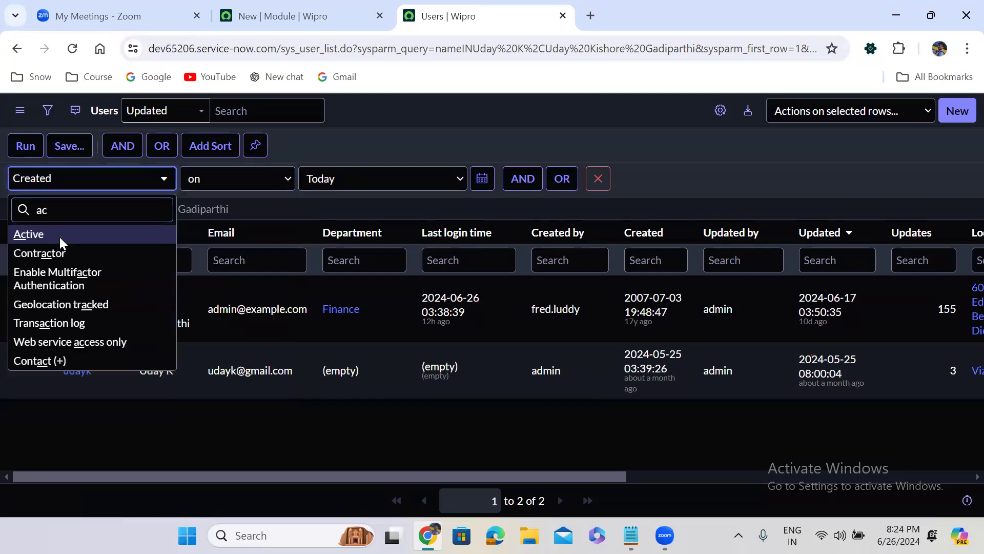
click(59, 236)
click(218, 178)
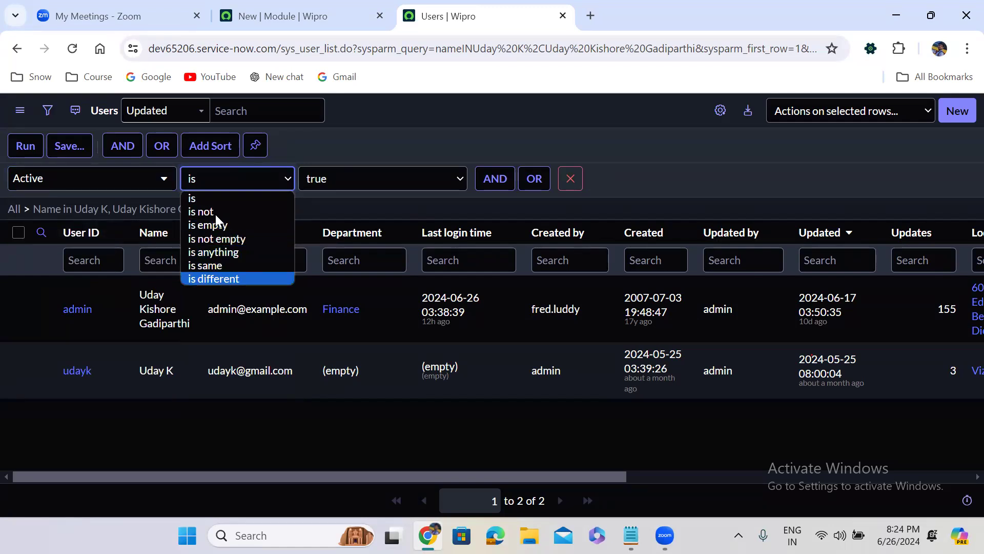
click(109, 180)
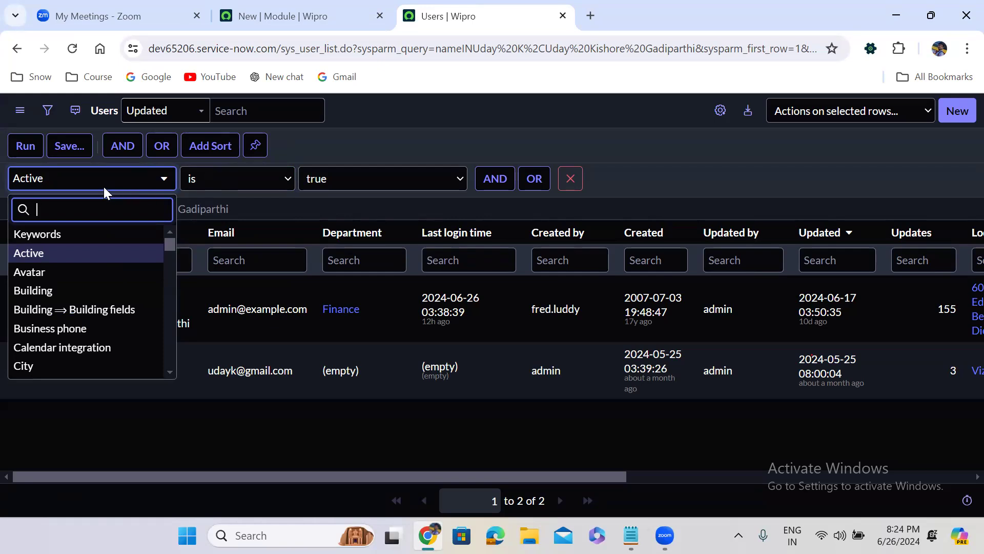
text(c)
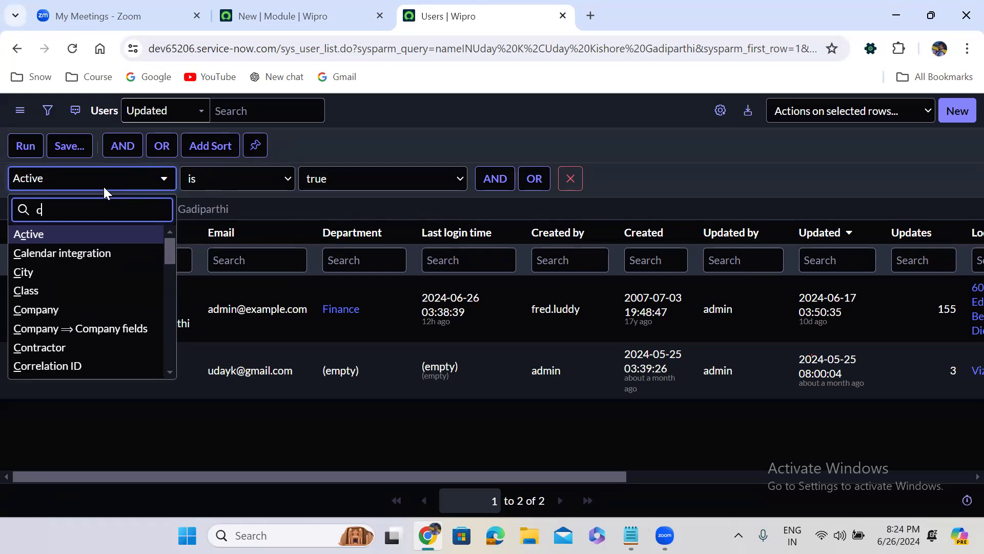
key(BackSpace)
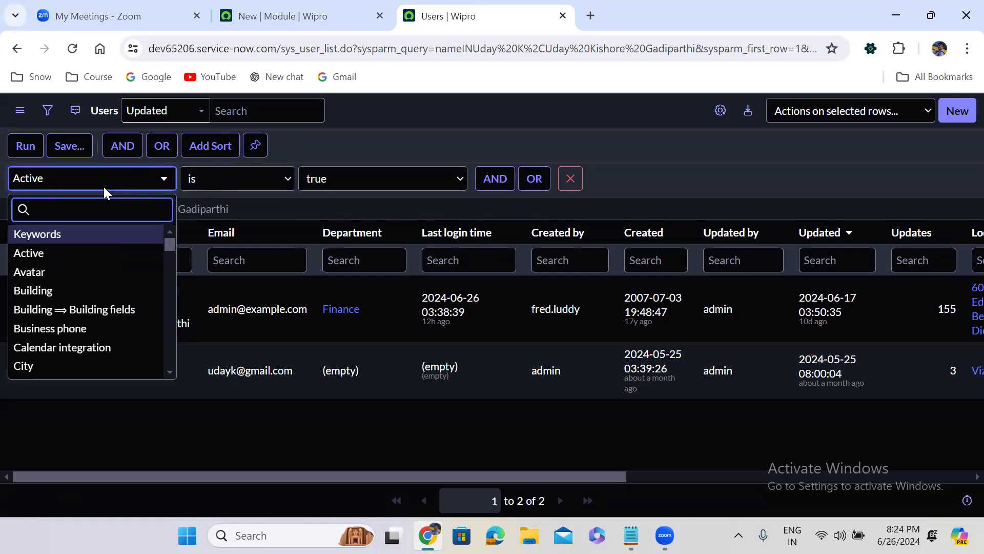
text(ca)
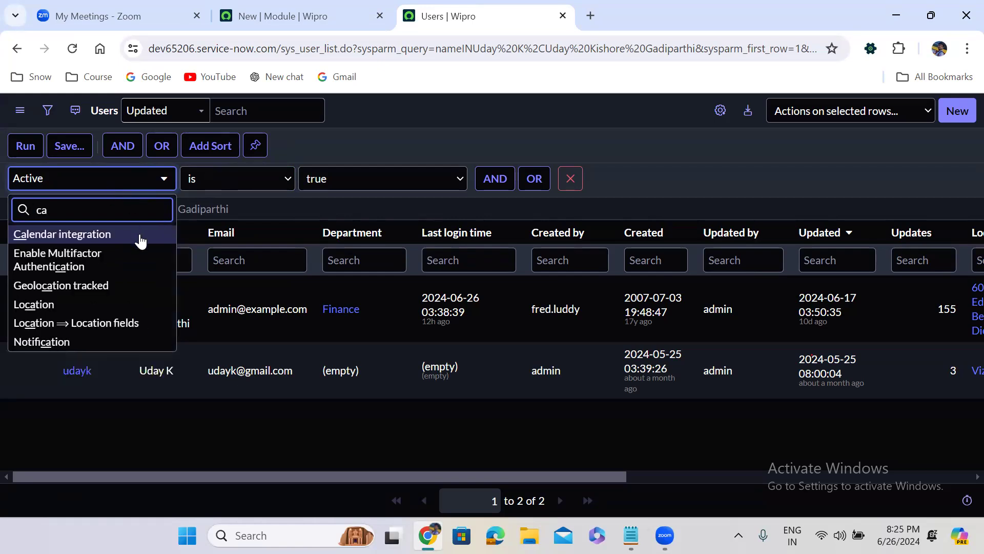
- Pick Calendar integration as the condition field, then remove all filter conditions
click(250, 185)
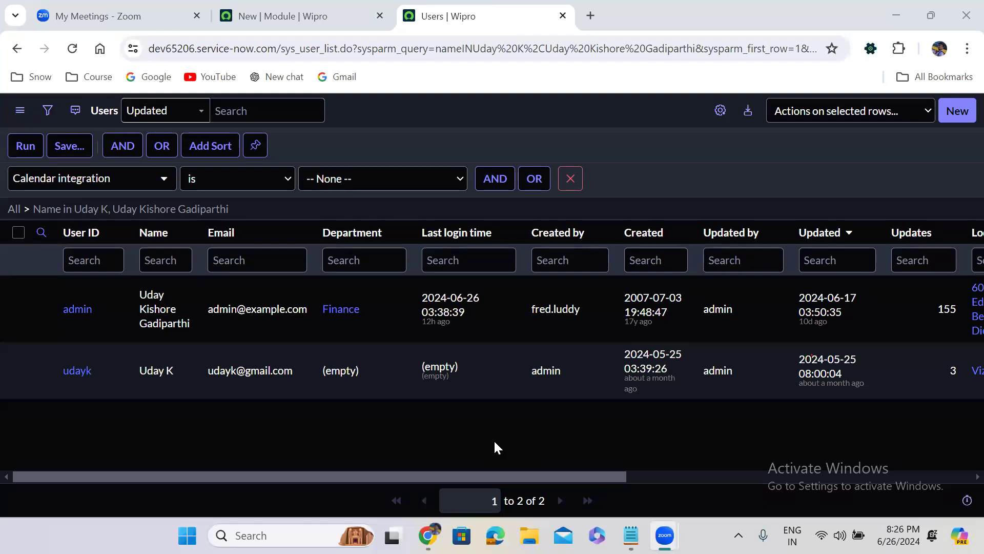
click(12, 209)
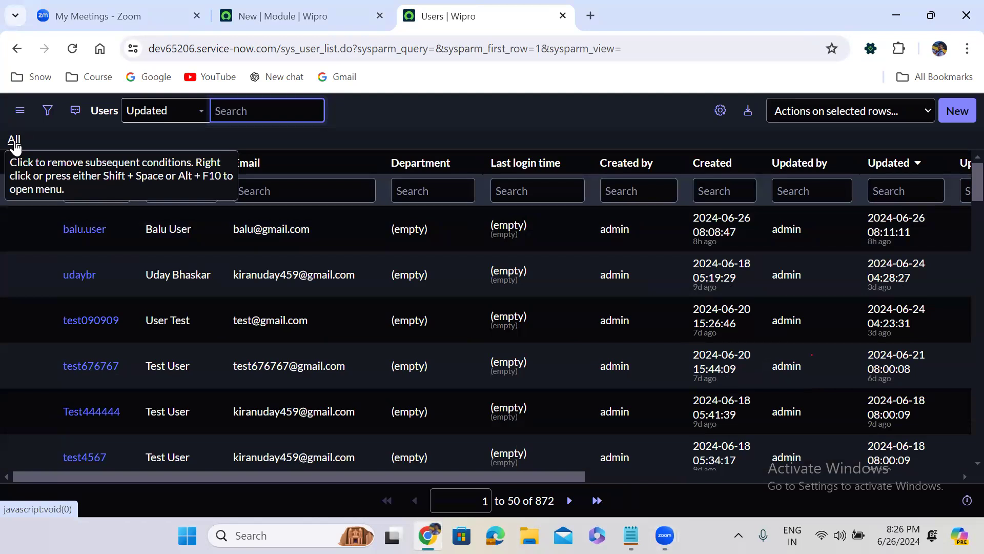
- Show all 872 users and sort them by Created, oldest first
click(15, 141)
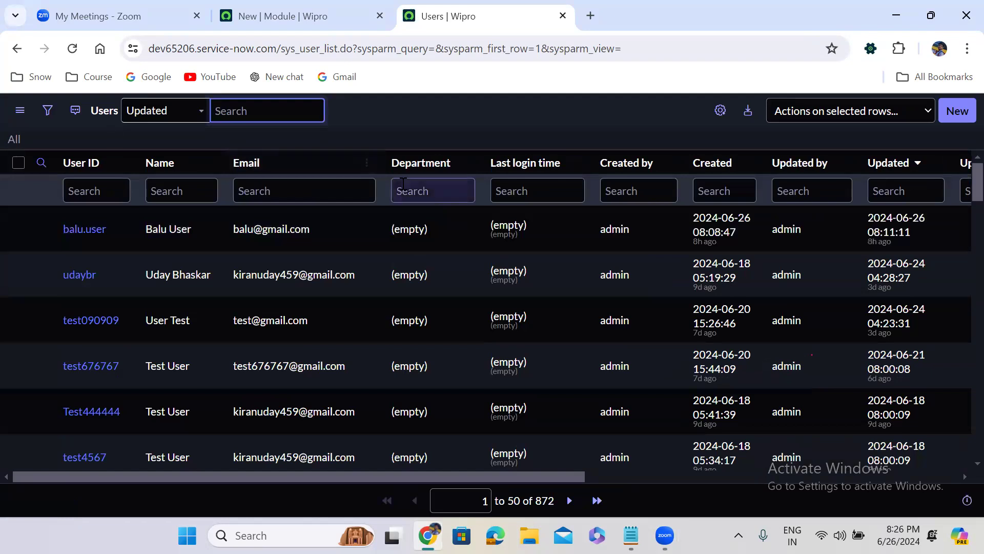
click(714, 164)
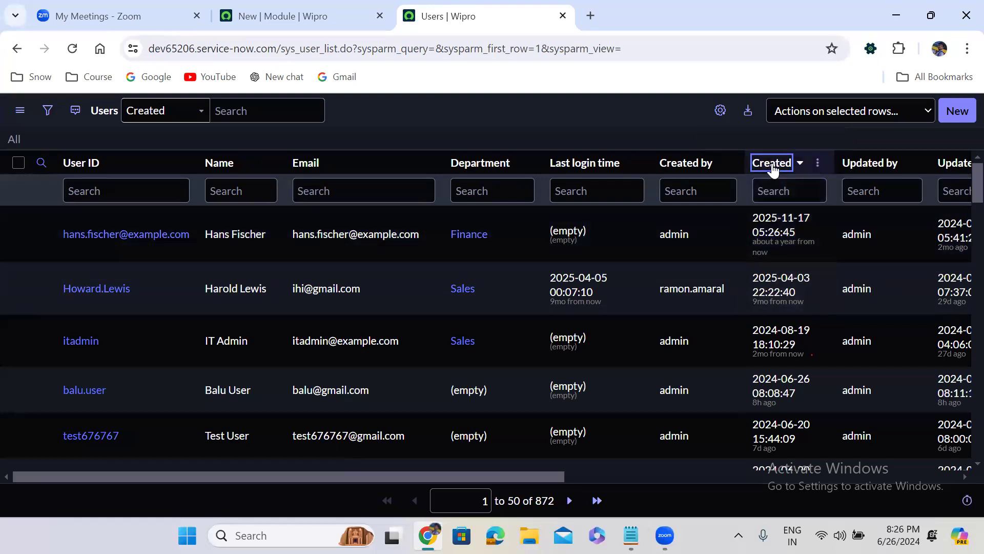
click(773, 167)
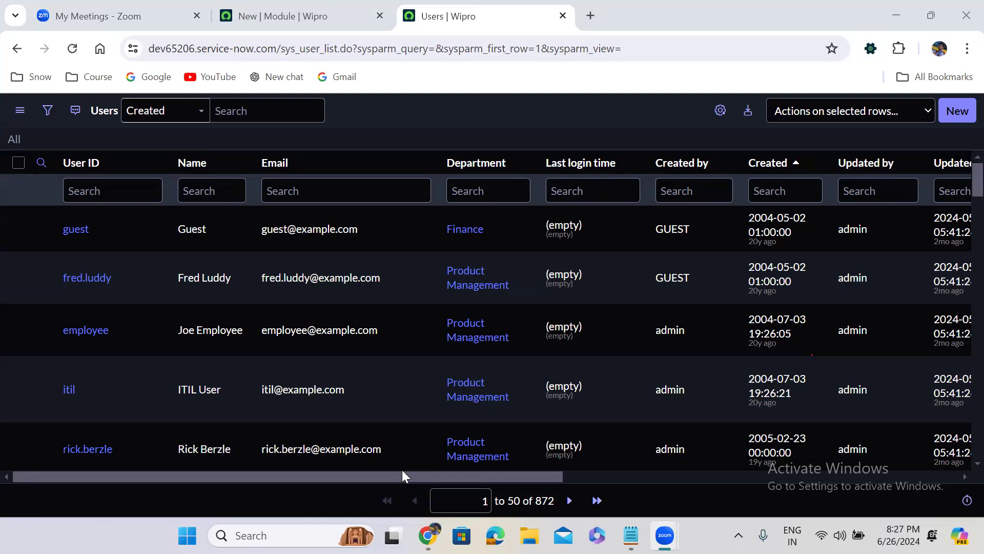
- In the Module tab, navigate to u_incident.CONFIG to list the table's 32 dictionary entries
click(313, 7)
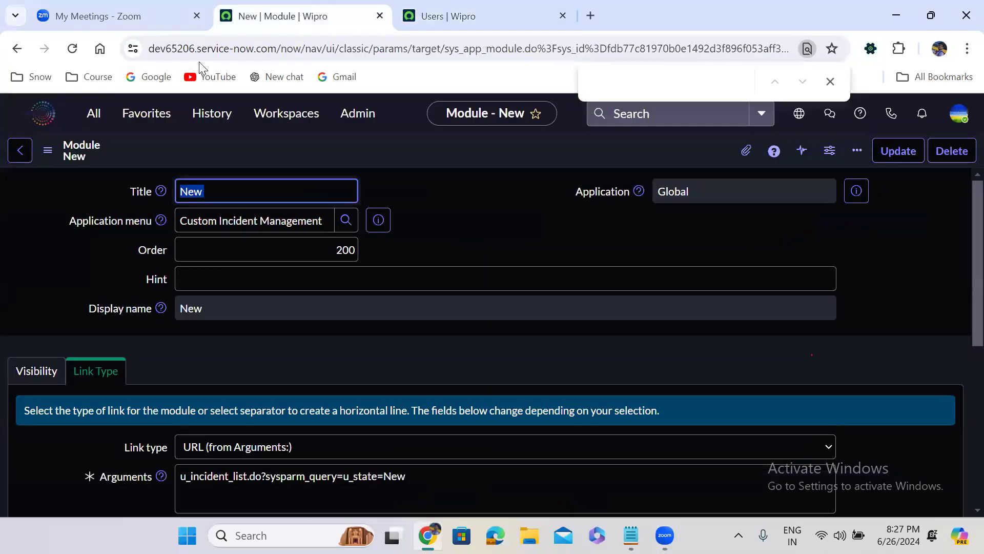
click(90, 122)
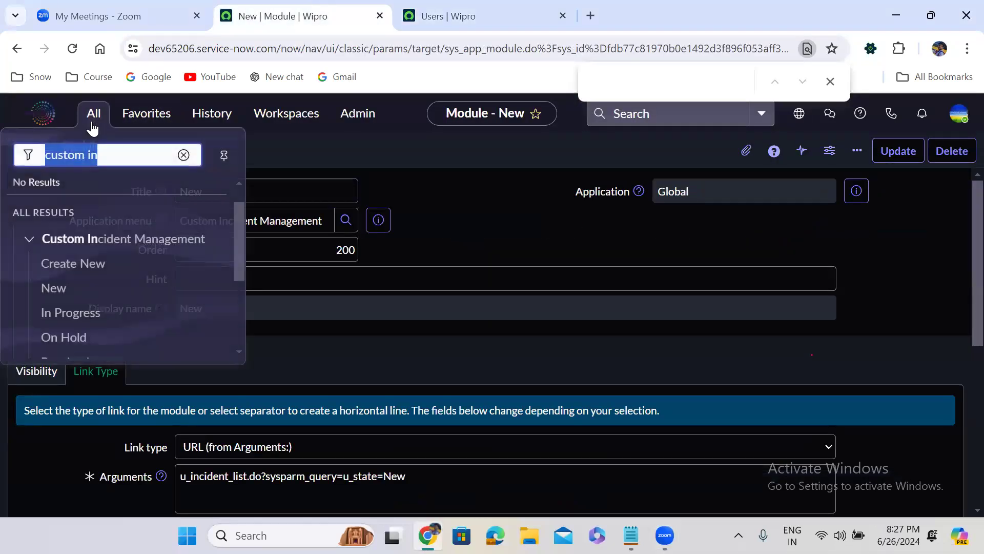
click(184, 155)
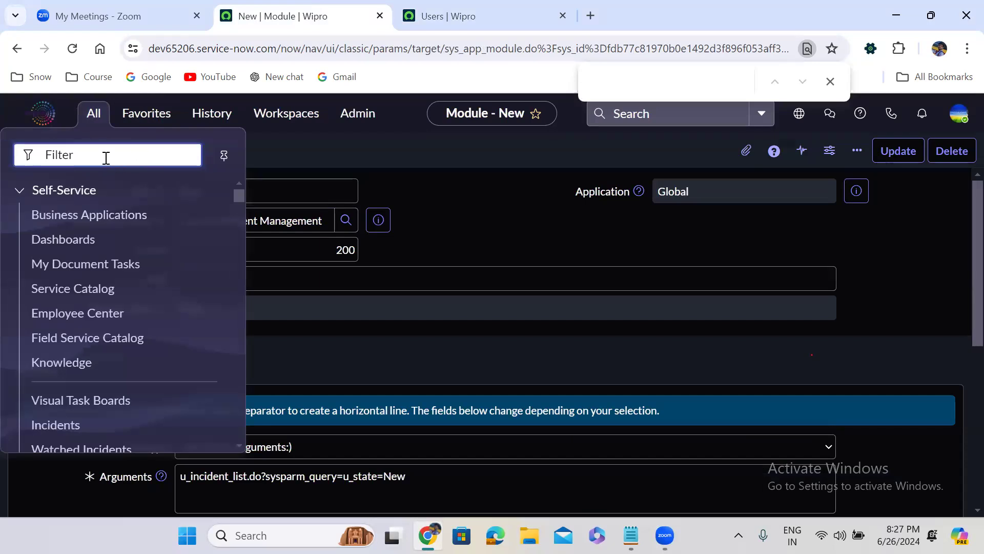
text(u_inciden)
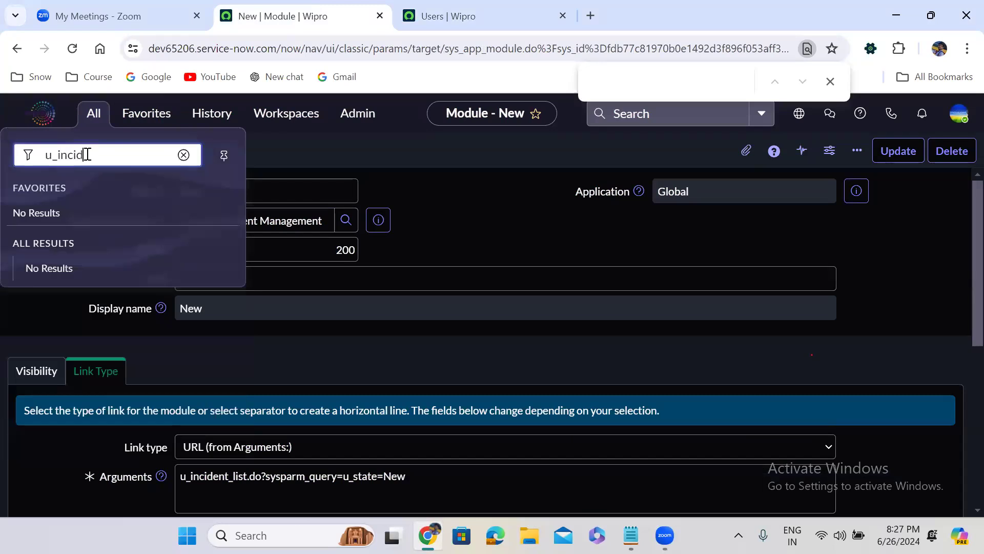
text(t.CONFIF)
key(BackSpace)
text(G)
key(Return)
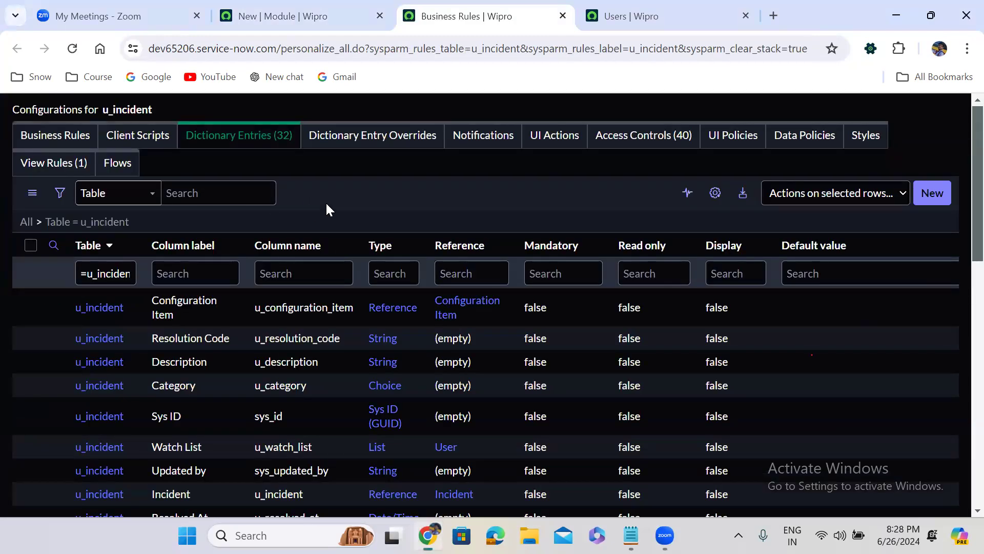
- Save u_incident Number's default value as javascript:global.getNextObjNumberPadded(); and return to the New module
scroll(328, 208, down, 5)
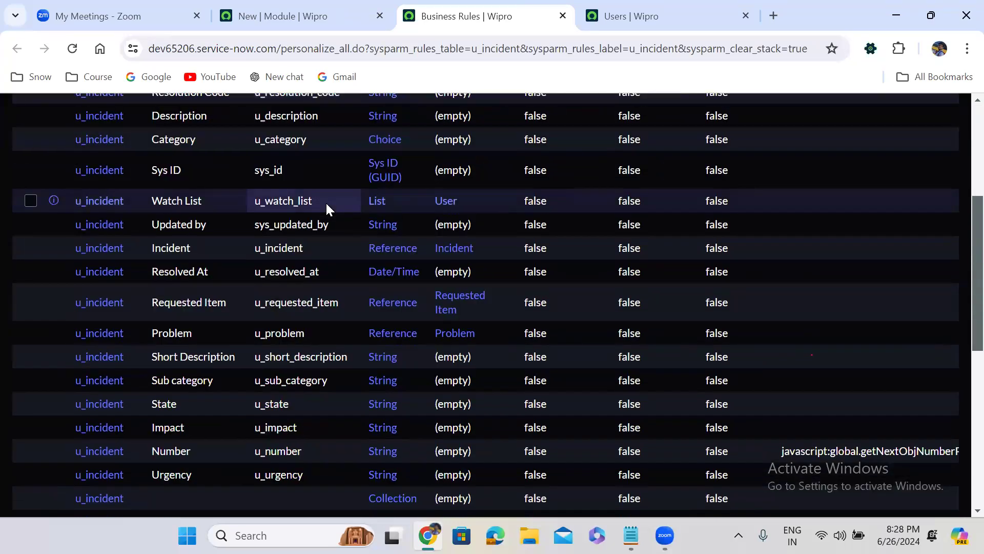
scroll(325, 201, down, 3)
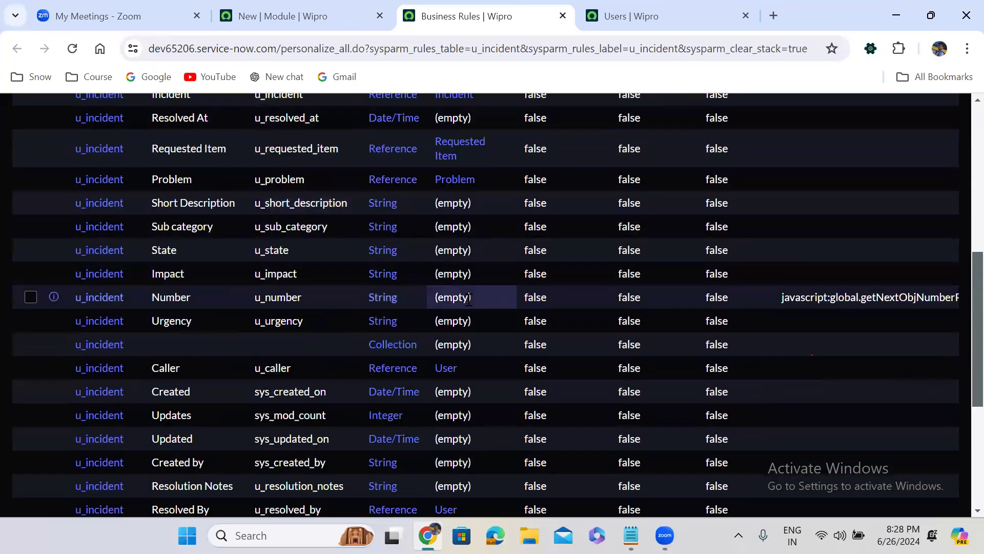
double_click(785, 299)
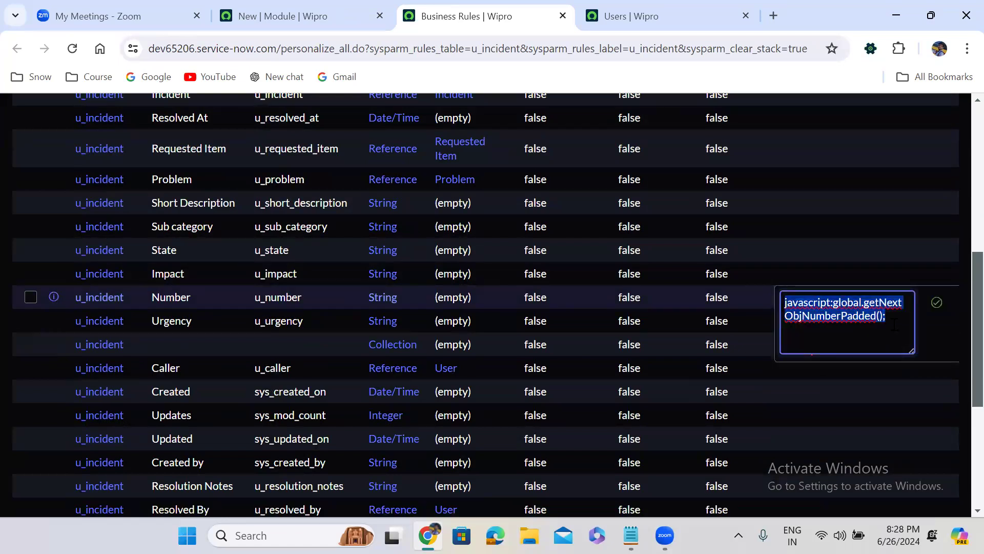
click(937, 303)
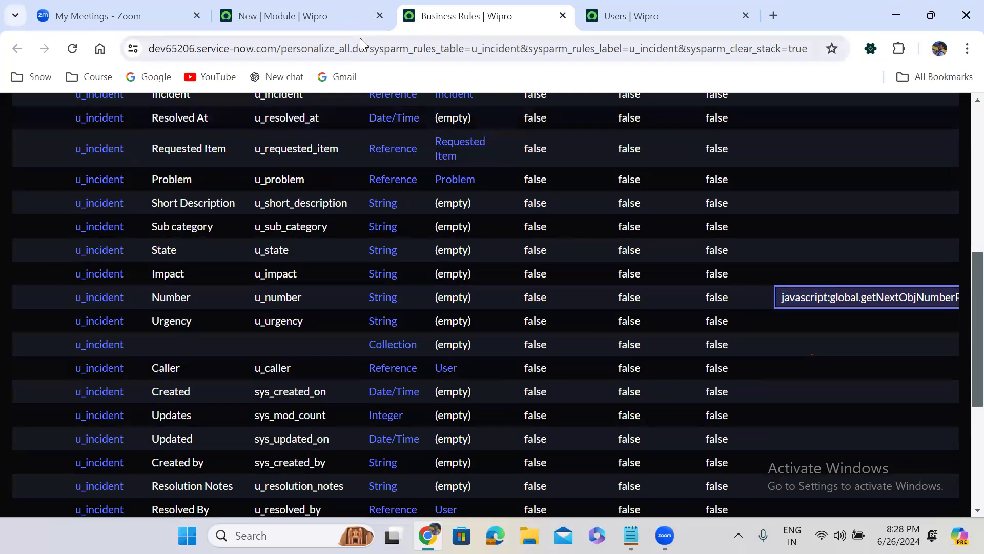
click(313, 17)
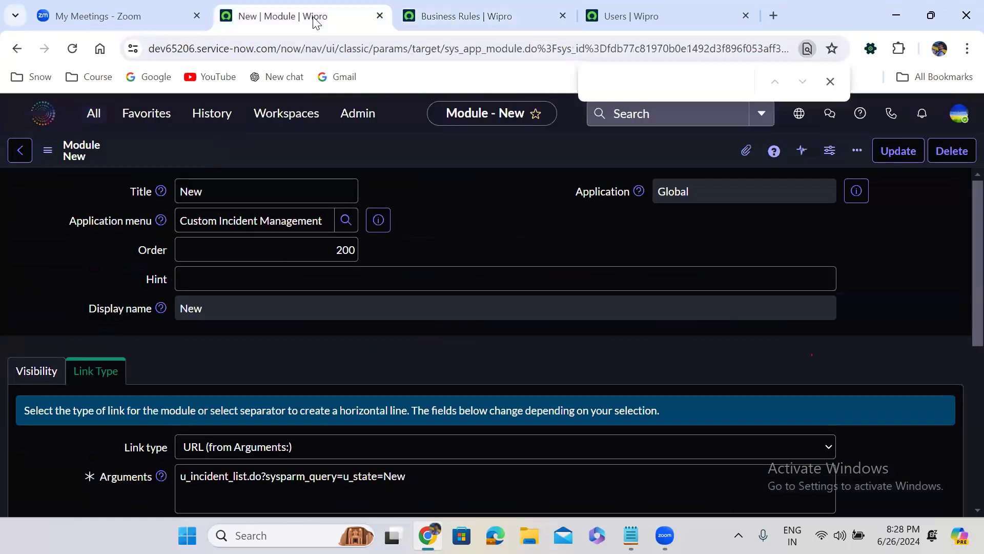
- Open the incident table's configuration page through the navigator filter incident.CONFIG
click(85, 122)
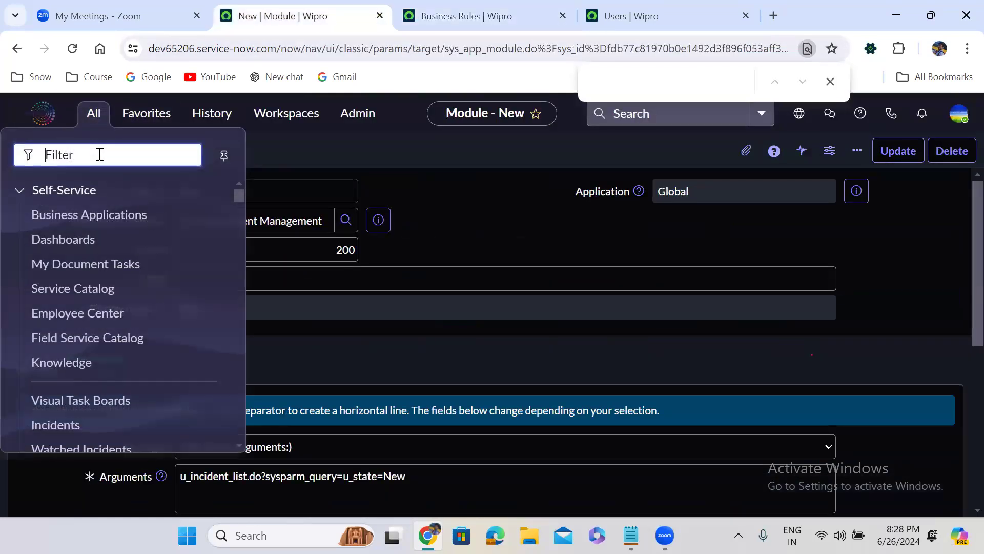
text(in)
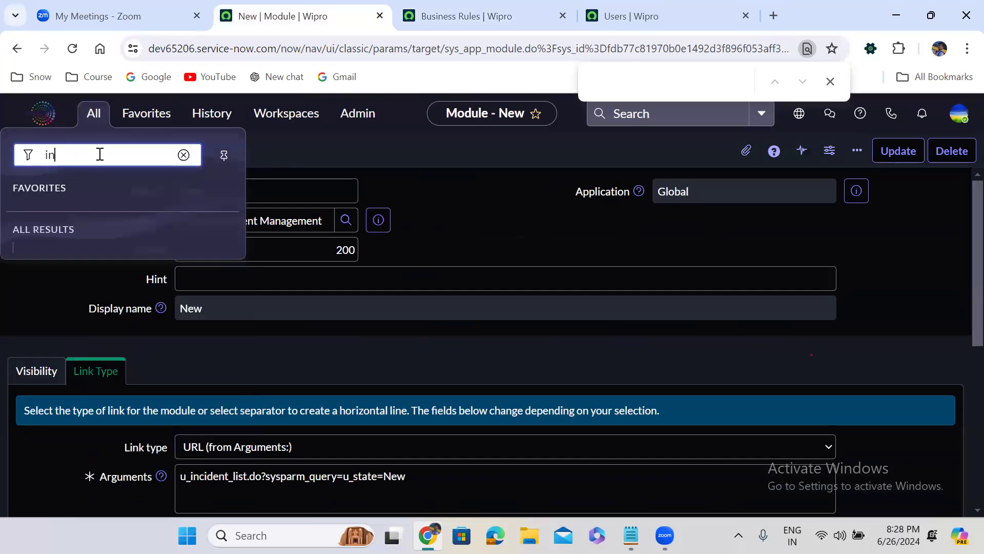
text(cident.CONFIG)
key(Return)
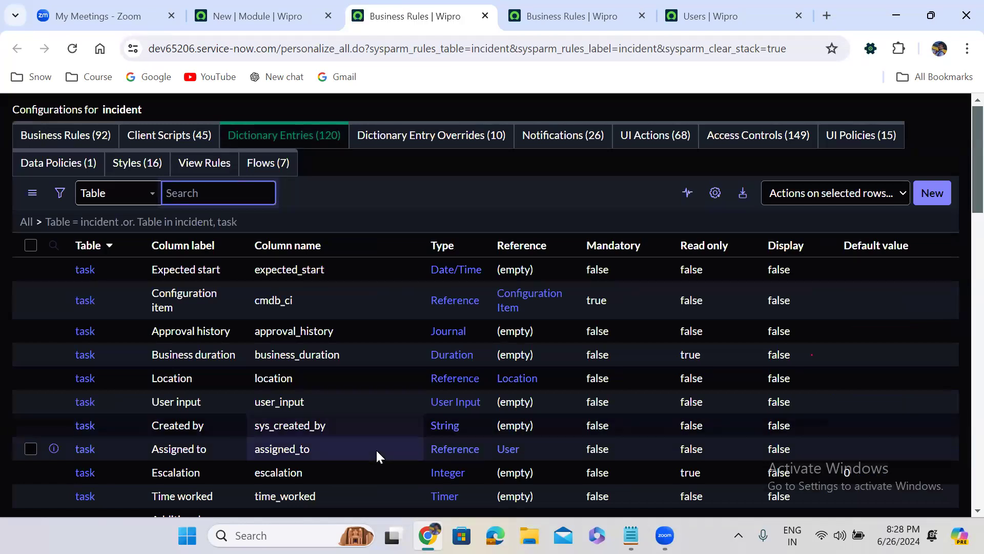
- Move to the second page of the incident table's dictionary entries
key(alt+Tab)
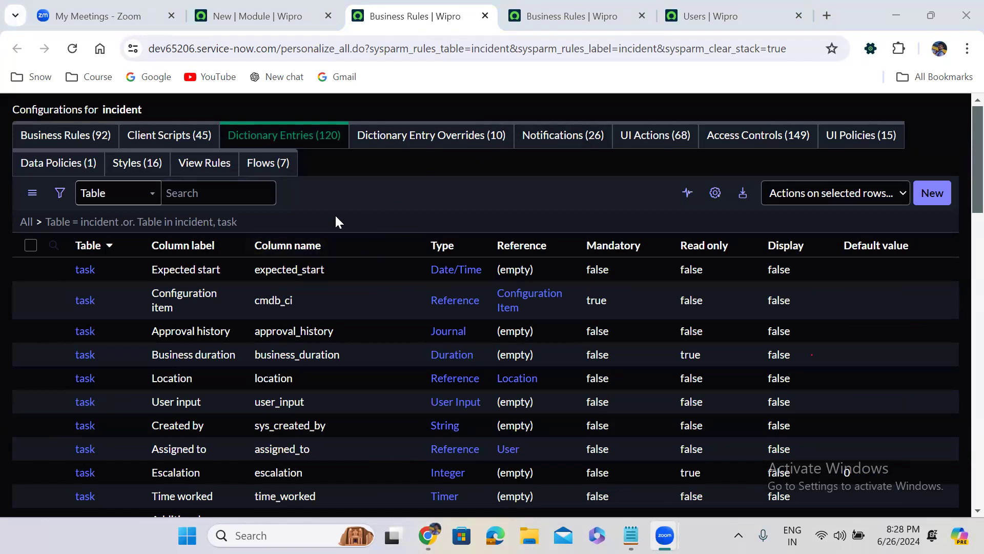
click(362, 195)
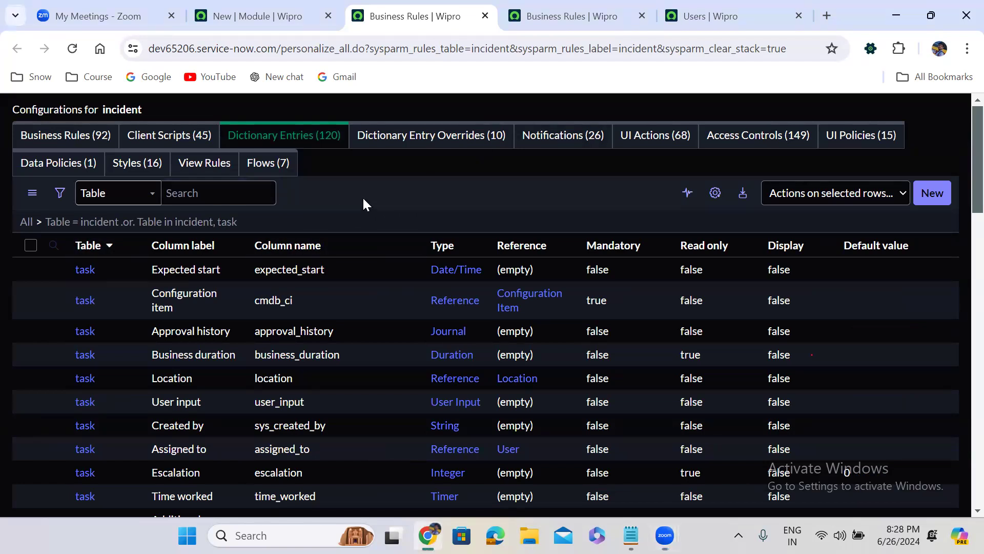
scroll(362, 196, down, 2)
scroll(362, 196, down, 12)
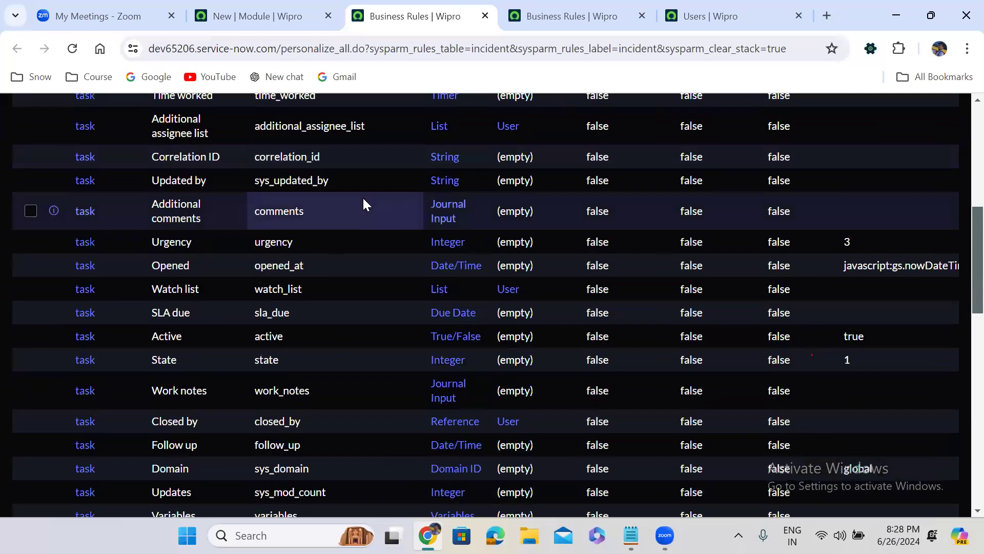
scroll(363, 199, down, 8)
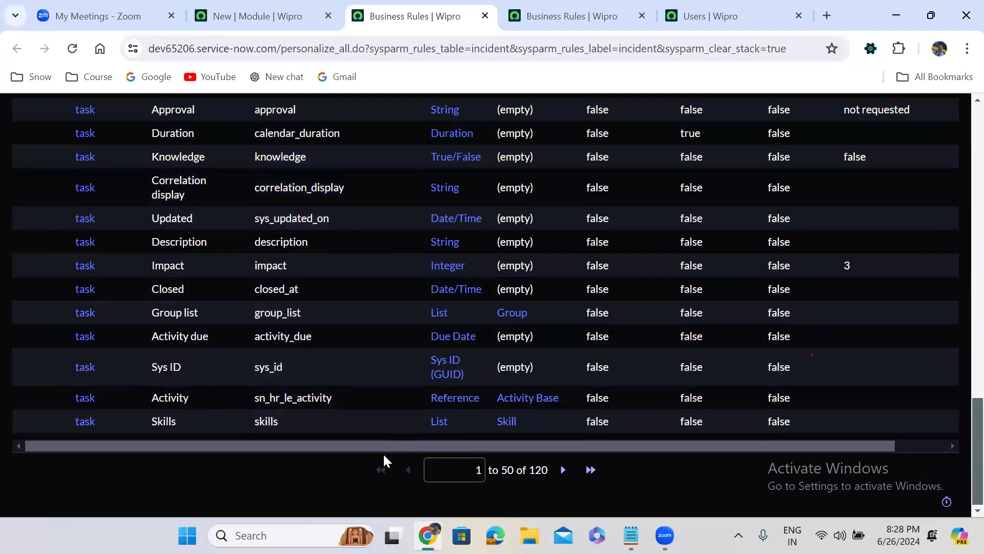
click(565, 471)
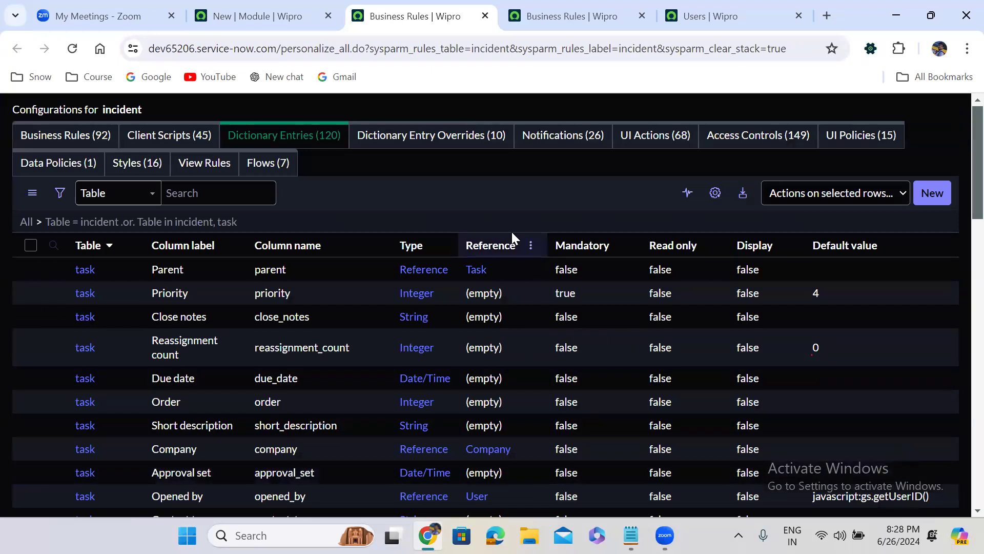
- Inspect the task Number default value, getNextObjNumberPadded(), without changing it
scroll(375, 208, down, 4)
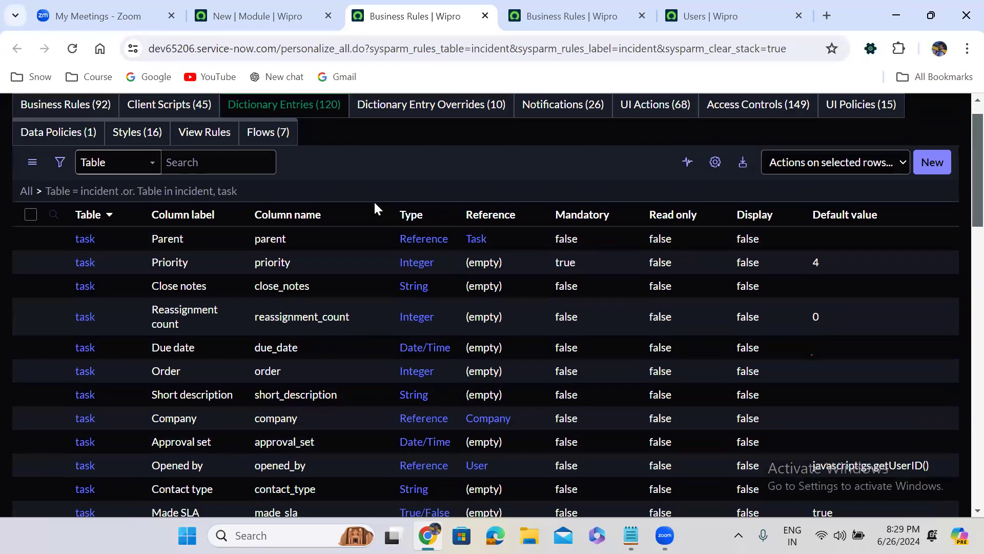
scroll(374, 201, down, 6)
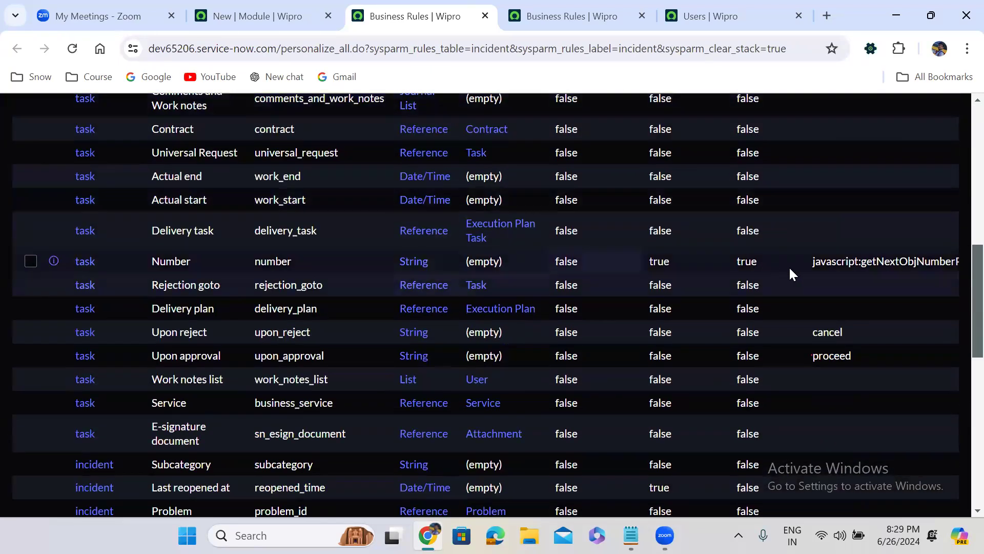
double_click(834, 264)
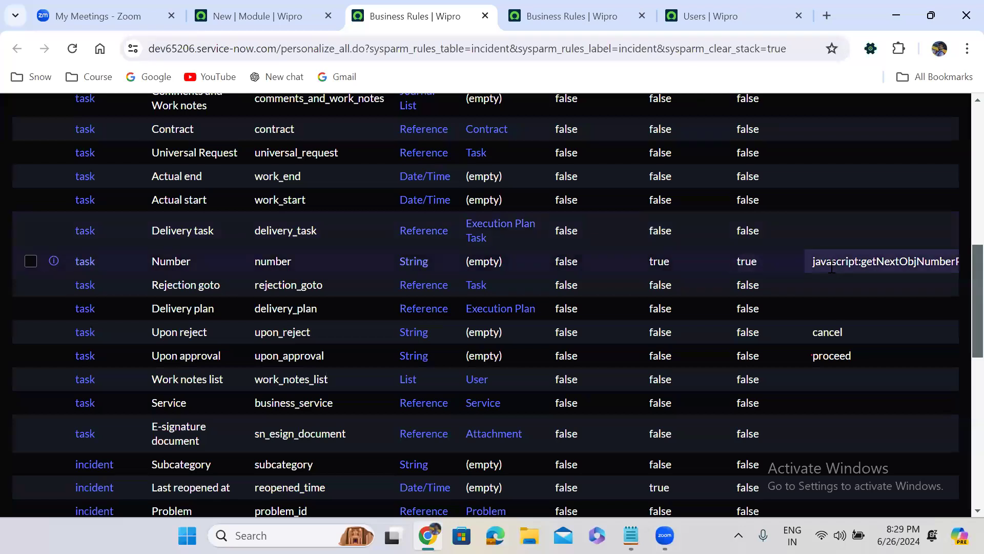
double_click(833, 264)
click(834, 264)
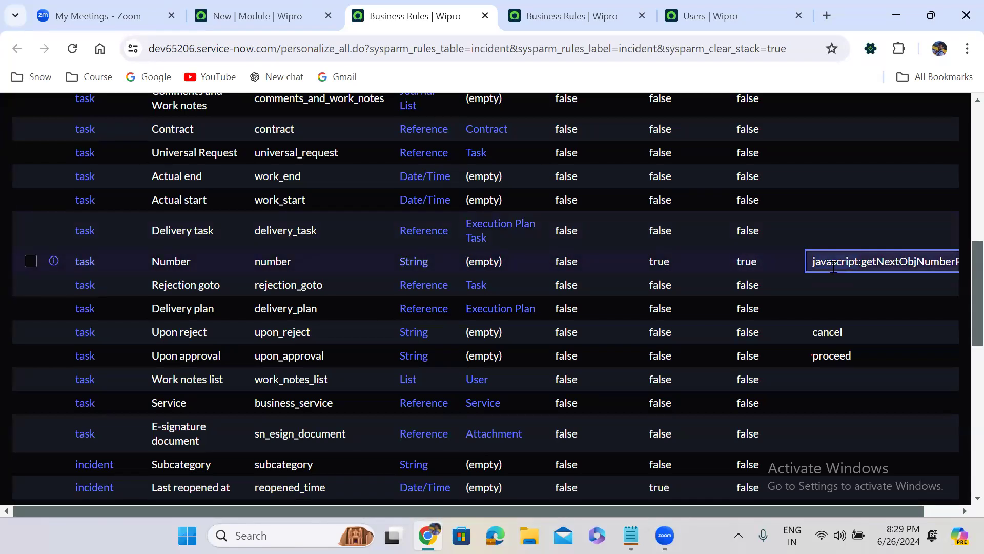
double_click(834, 266)
click(900, 290)
key(ctrl+a)
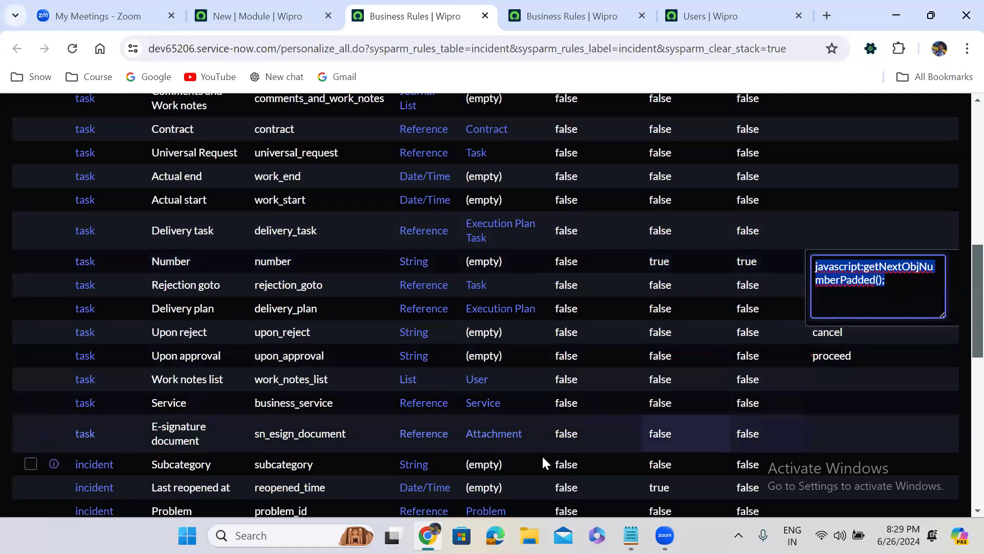
click(480, 123)
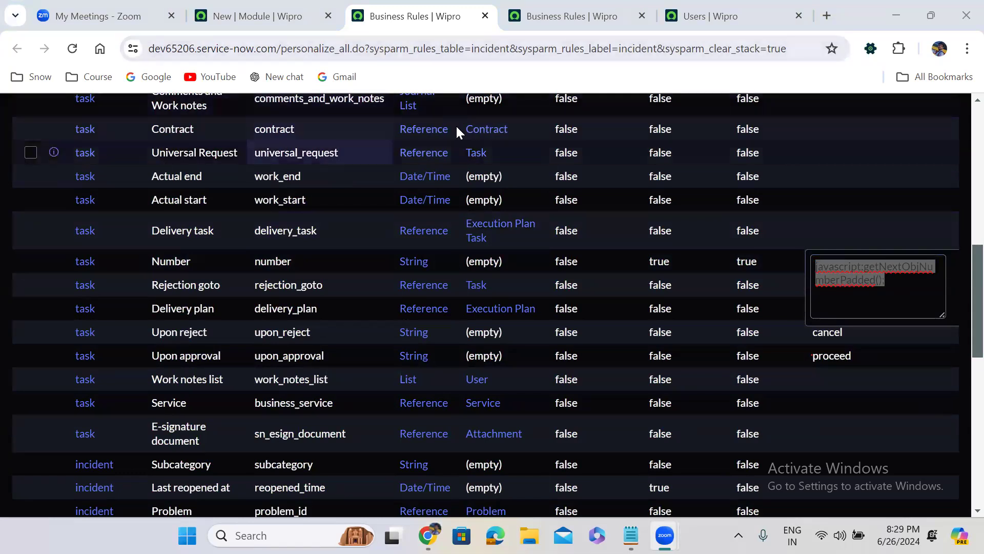
click(955, 291)
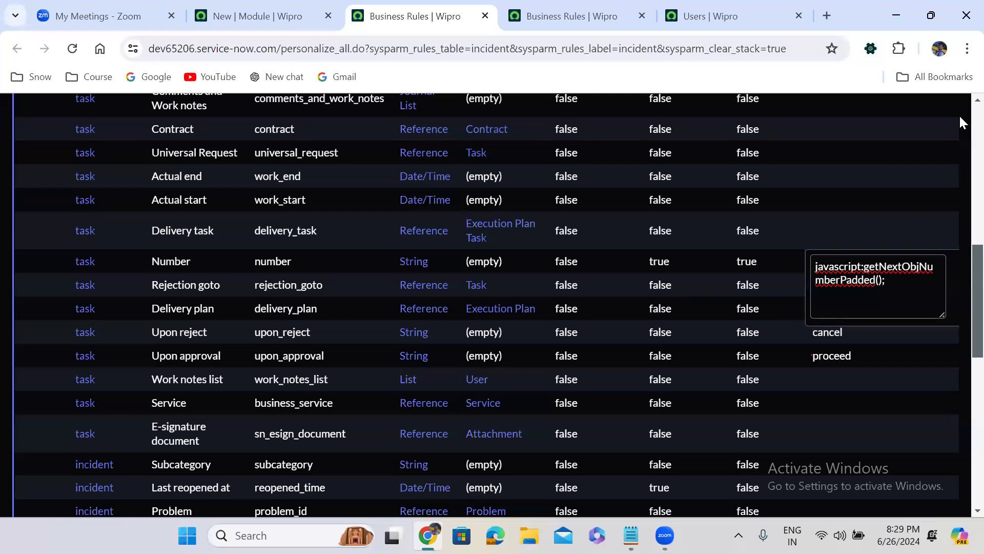
scroll(958, 114, up, 10)
click(610, 160)
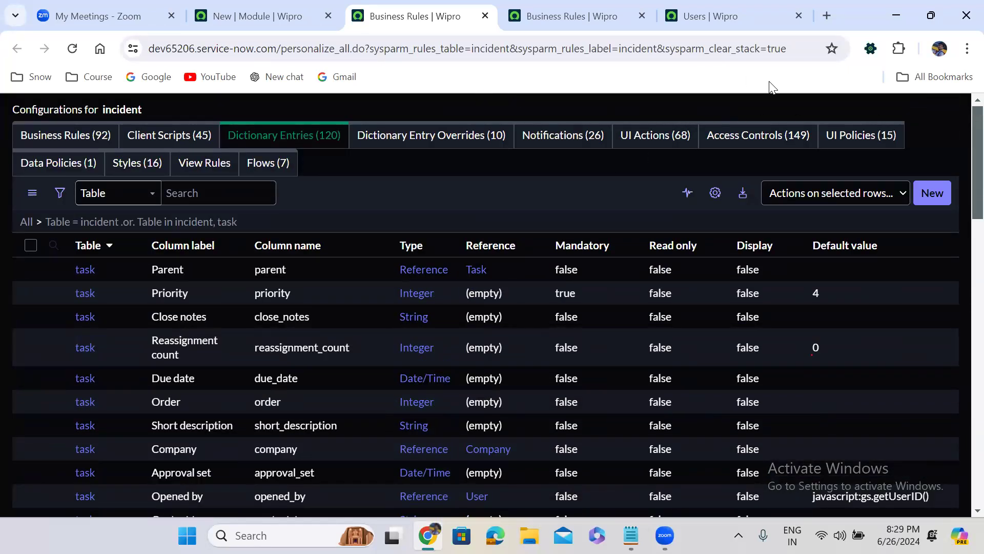
- Open a new u_incident record with u_incident.FORM, showing Number CINC0001067
click(551, 11)
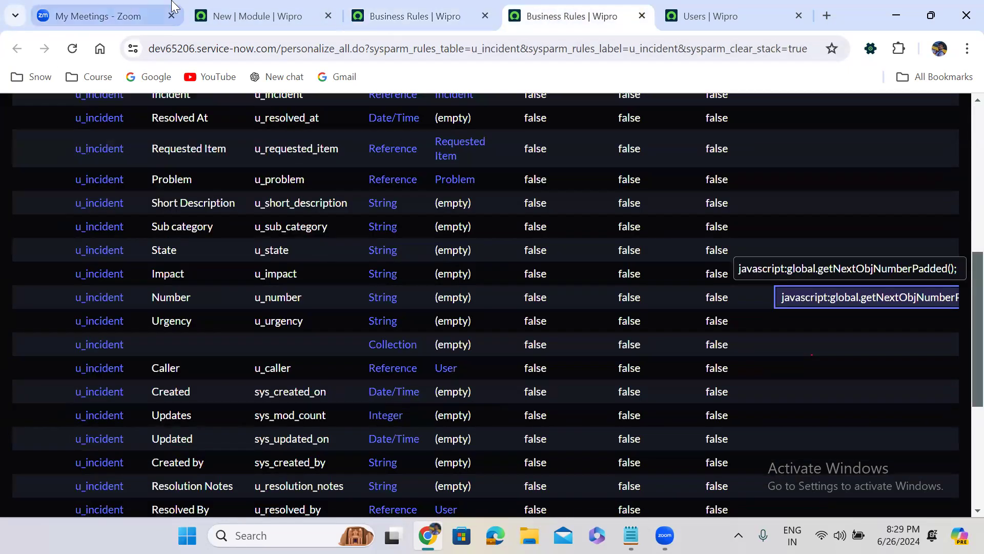
click(230, 6)
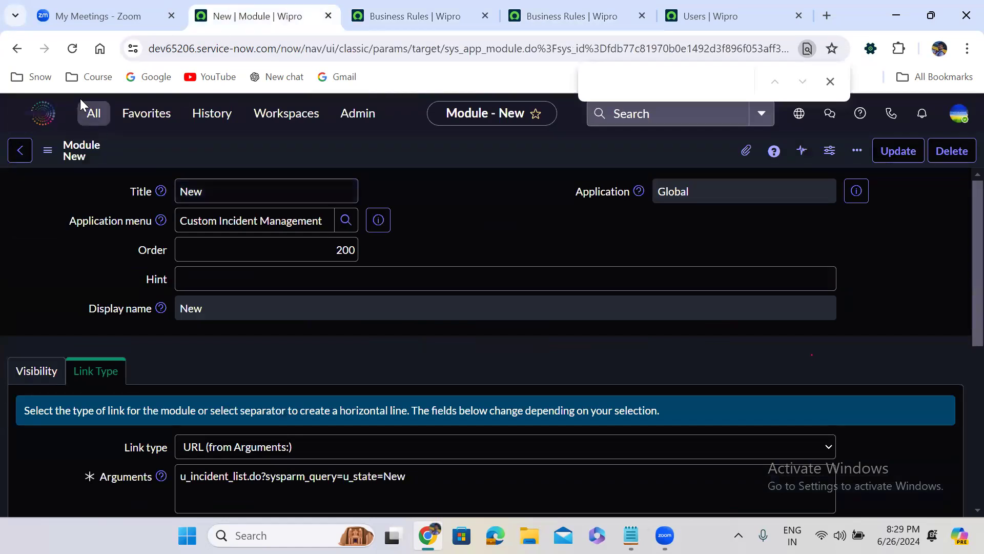
click(97, 113)
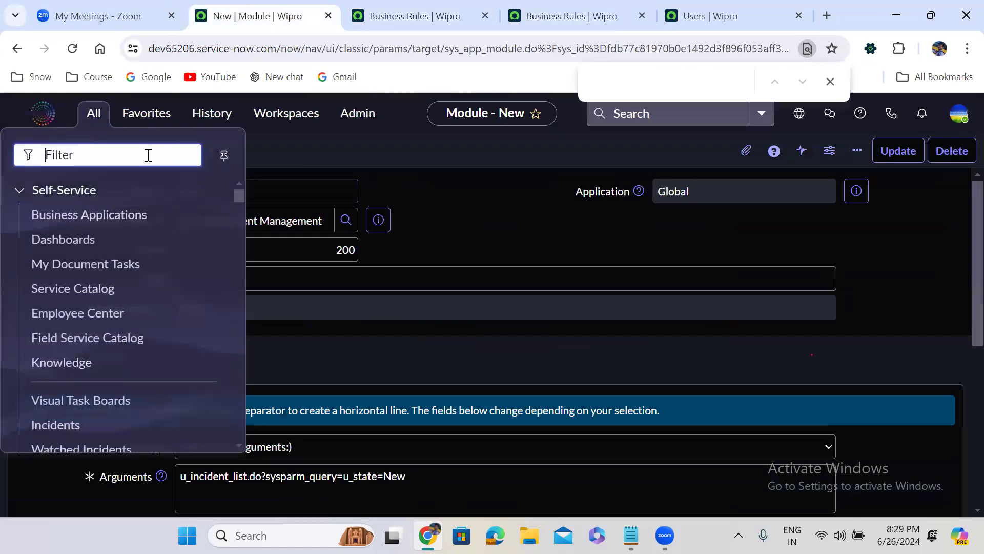
text(u_)
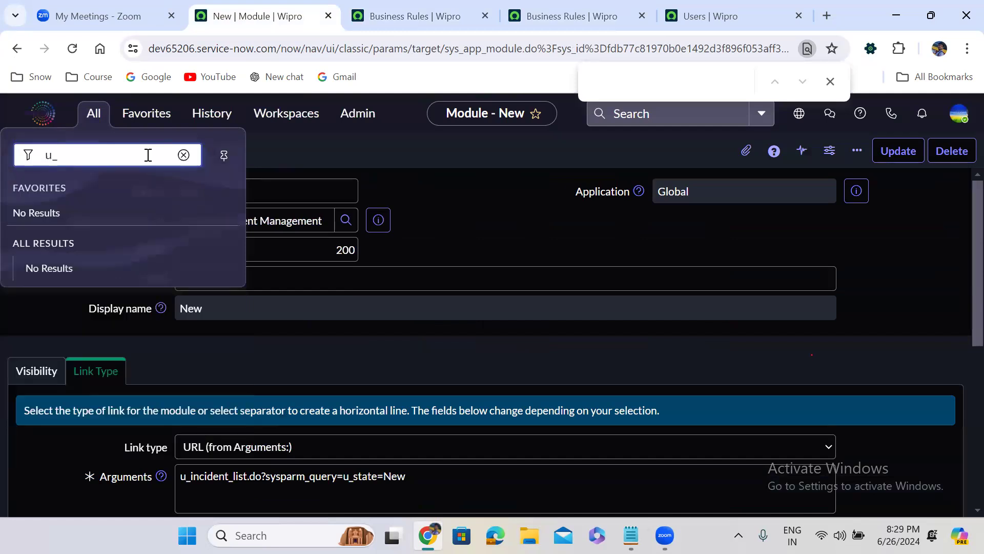
text(incident.FOR)
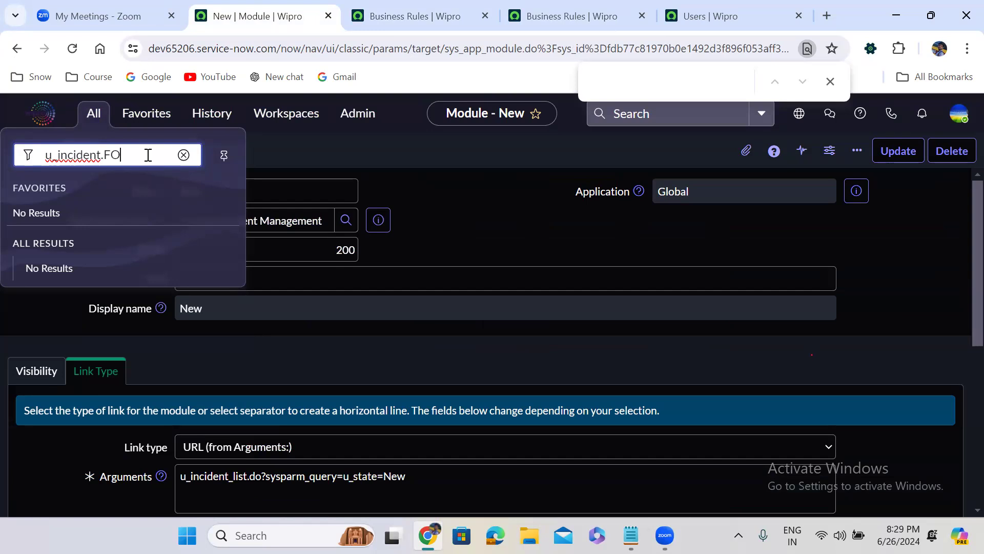
text(M)
key(Return)
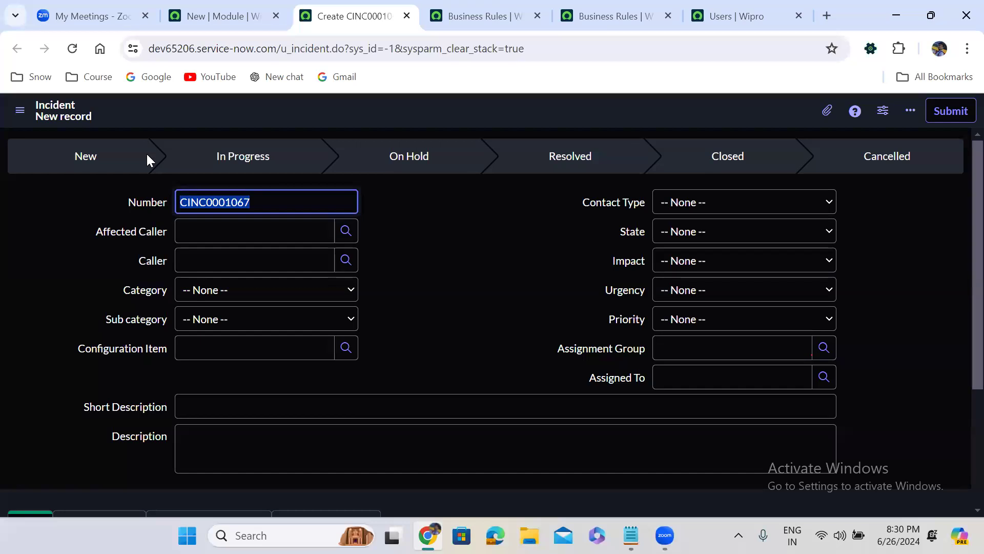
- Reload the new u_incident form so its Number advances to CINC0001068
click(409, 222)
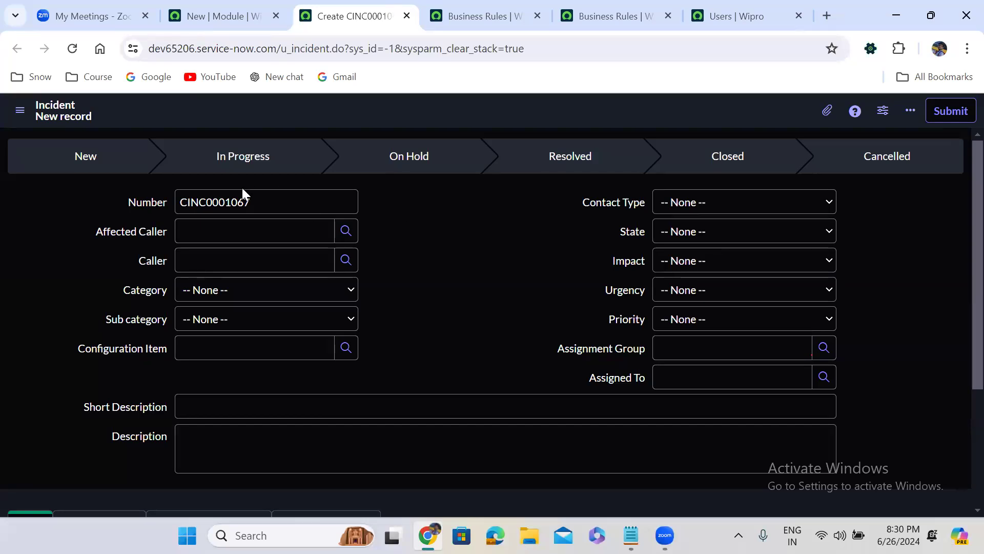
click(72, 51)
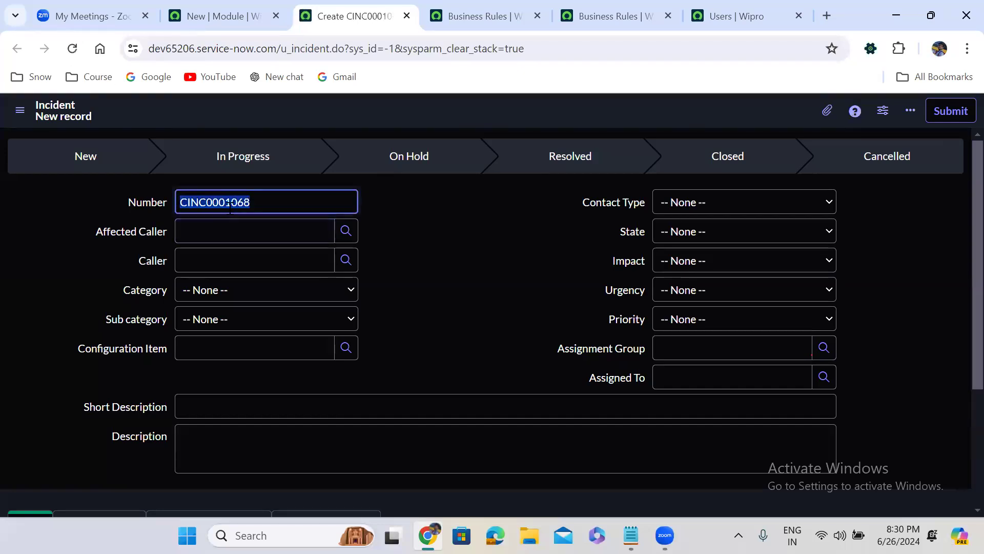
click(399, 218)
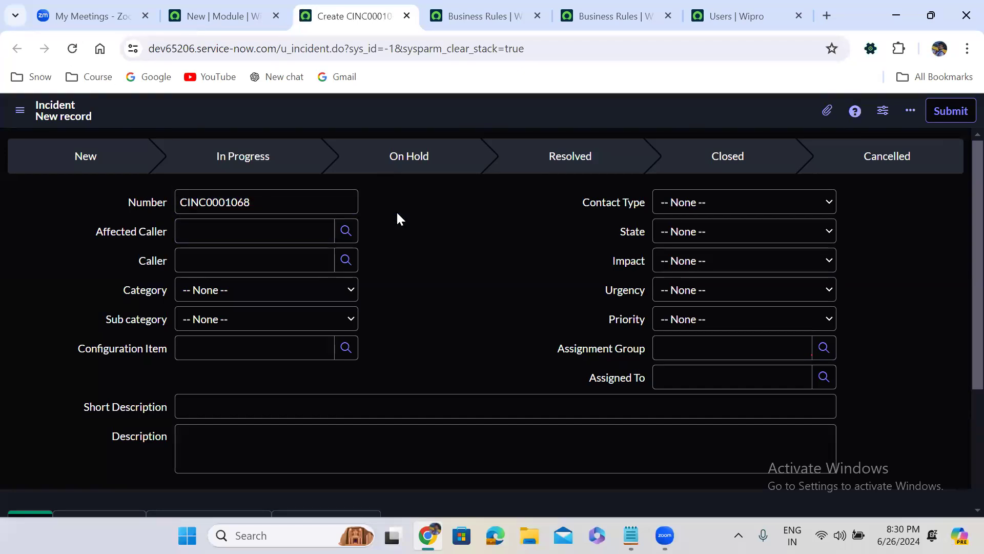